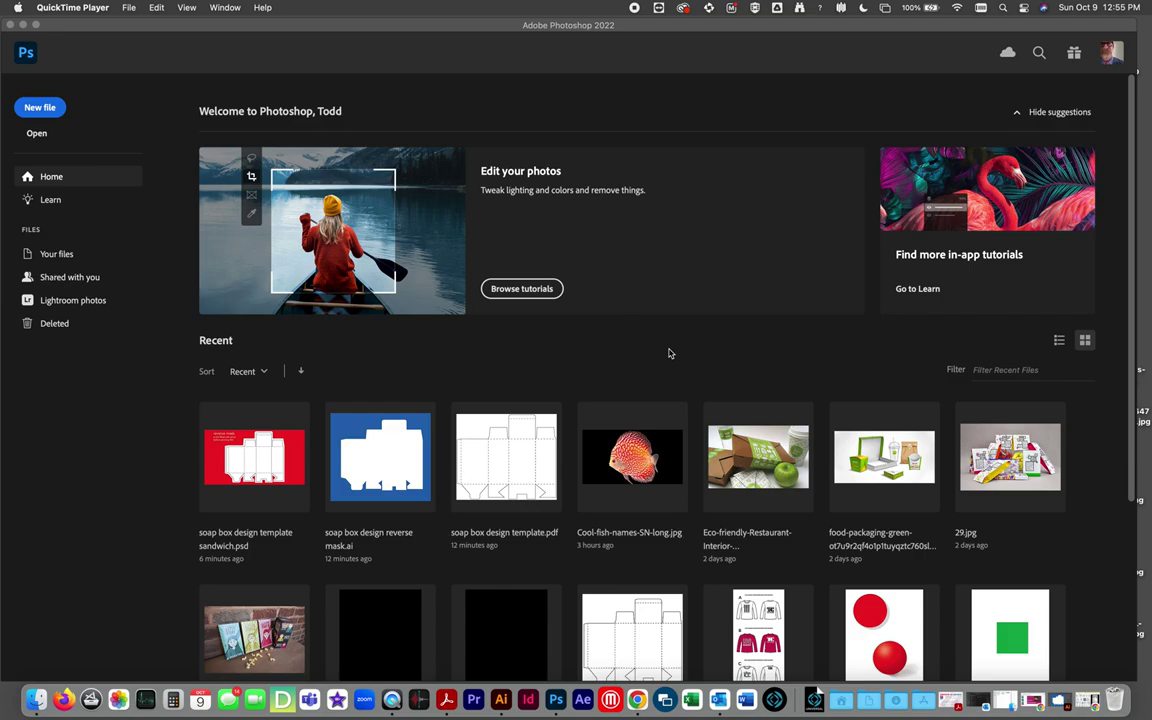
# Open "soap box design template sandwich.psd" from the soap box design template folder.
pyautogui.click(93, 32)
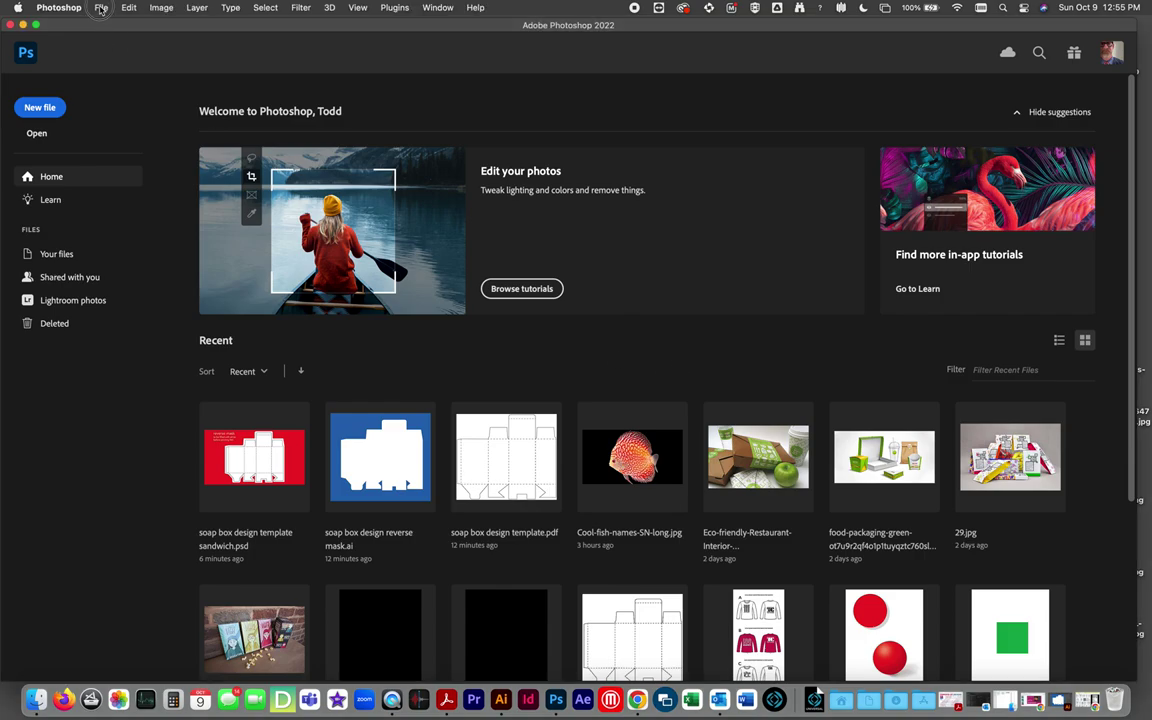
pyautogui.click(100, 9)
pyautogui.click(108, 40)
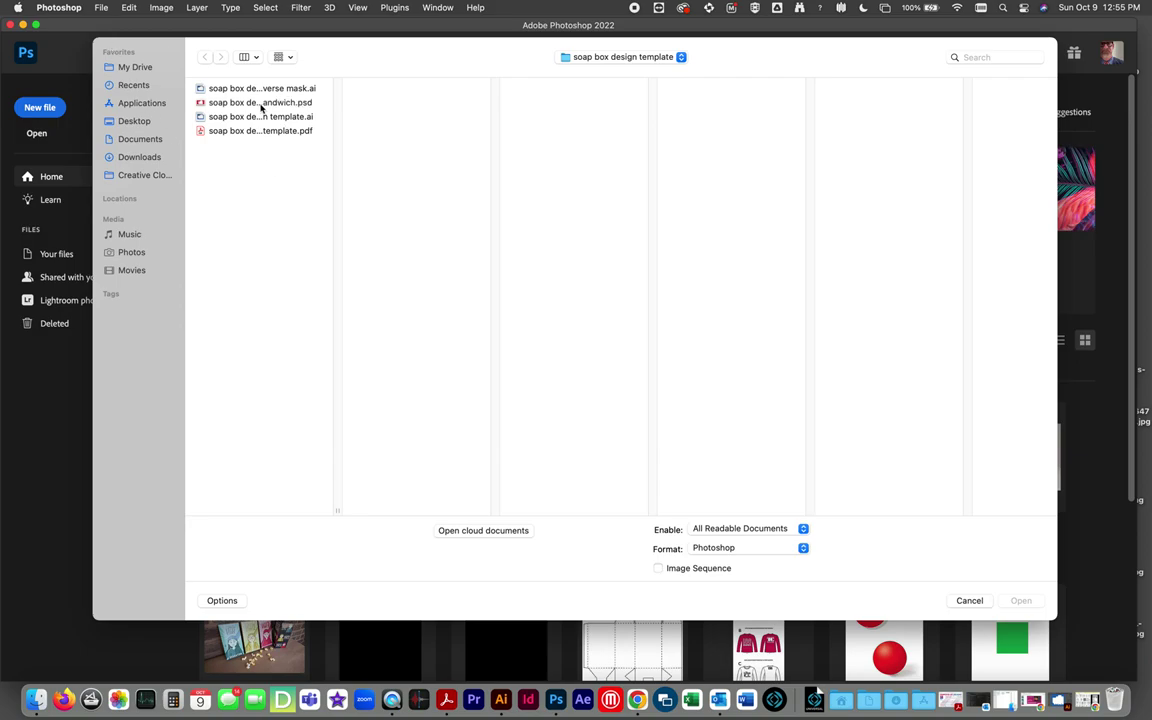
pyautogui.click(260, 103)
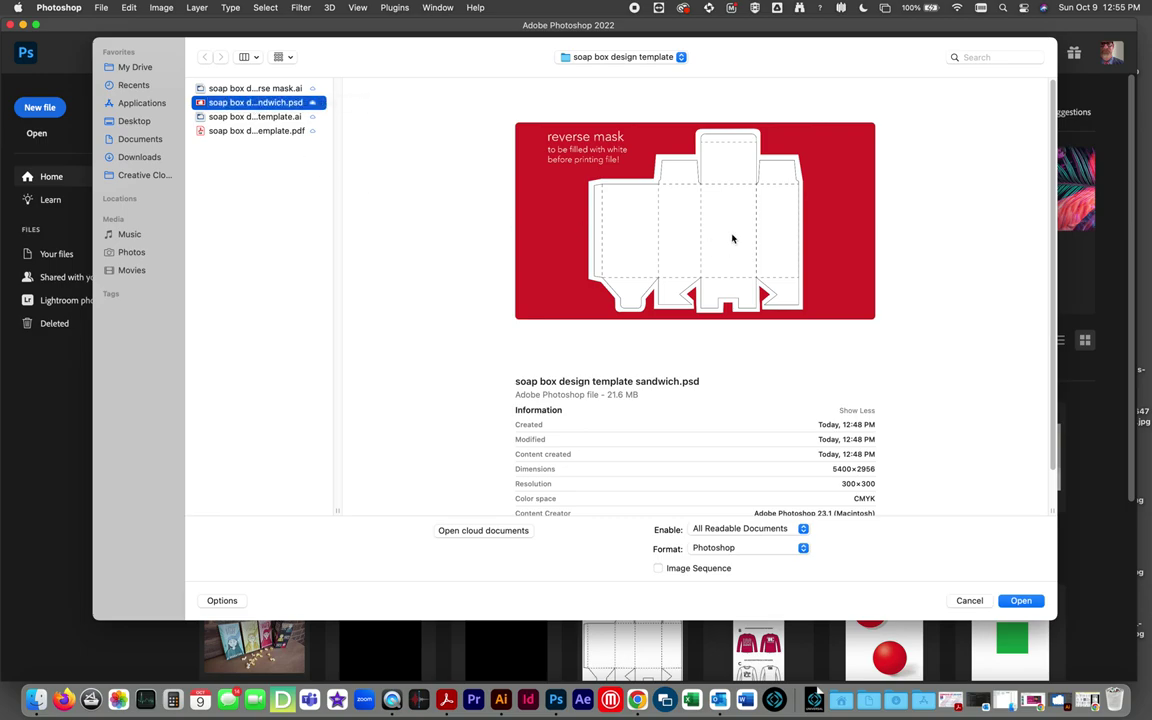
pyautogui.click(1024, 601)
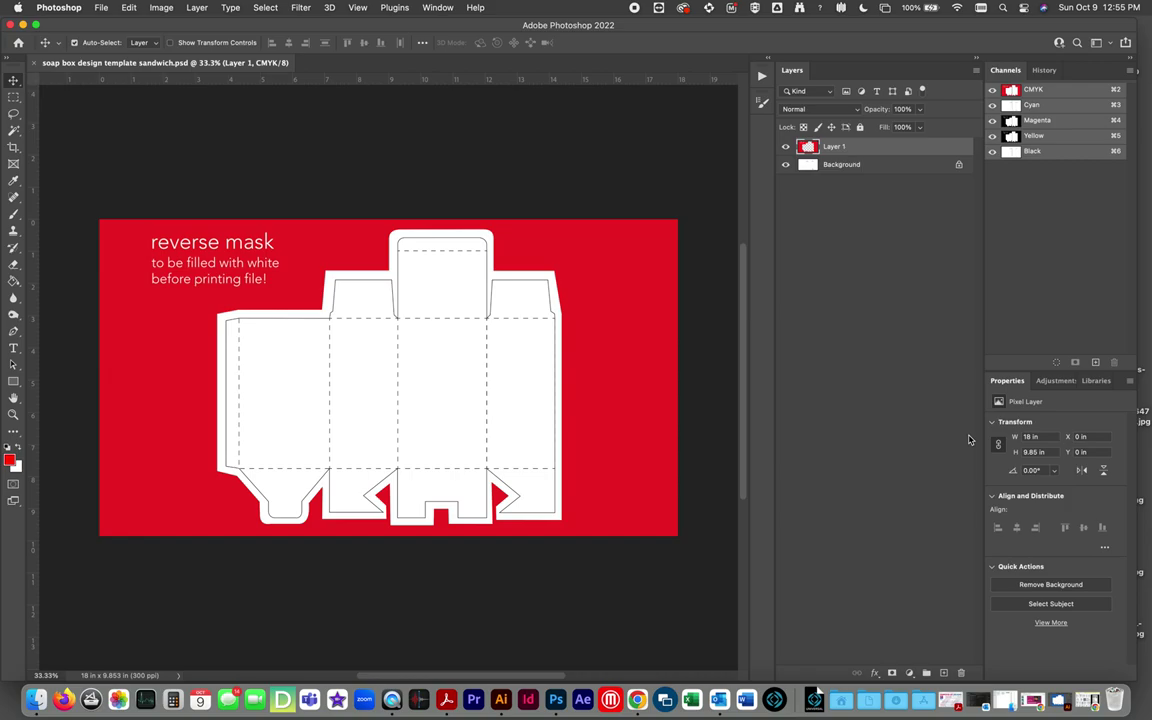
# Toggle the visibility of Layer 1 to check the template underneath, and fully lock Layer 1.
pyautogui.click(785, 148)
pyautogui.click(785, 148)
pyautogui.click(785, 148)
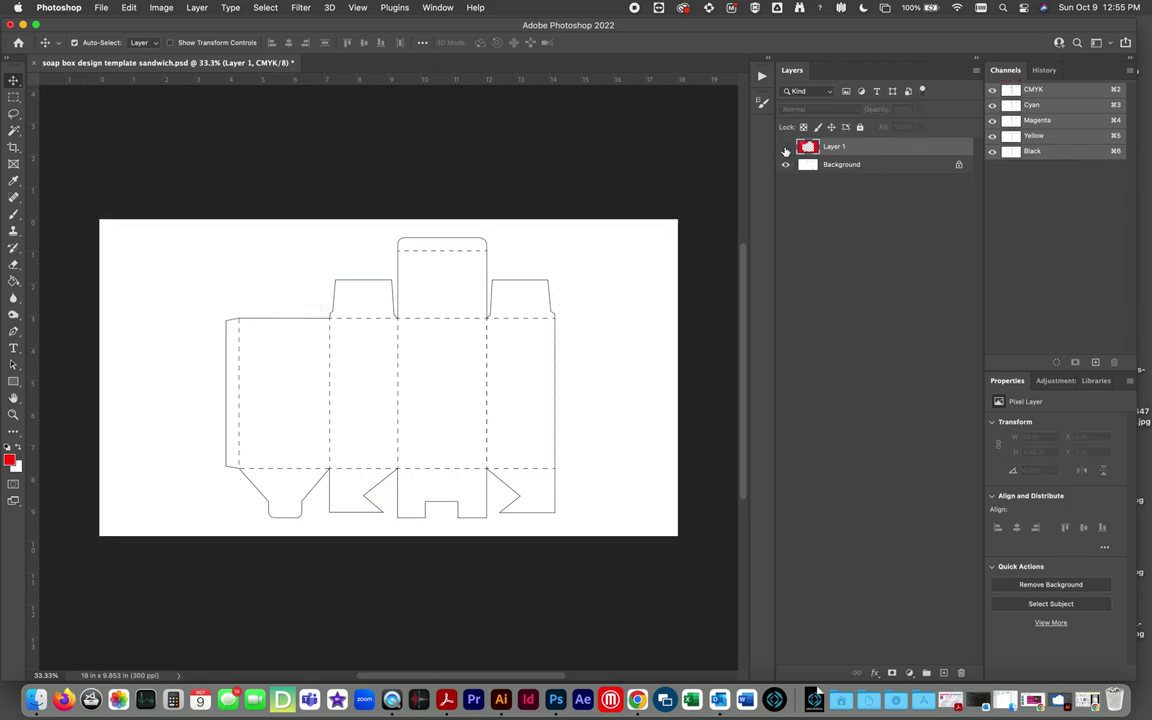
pyautogui.click(785, 148)
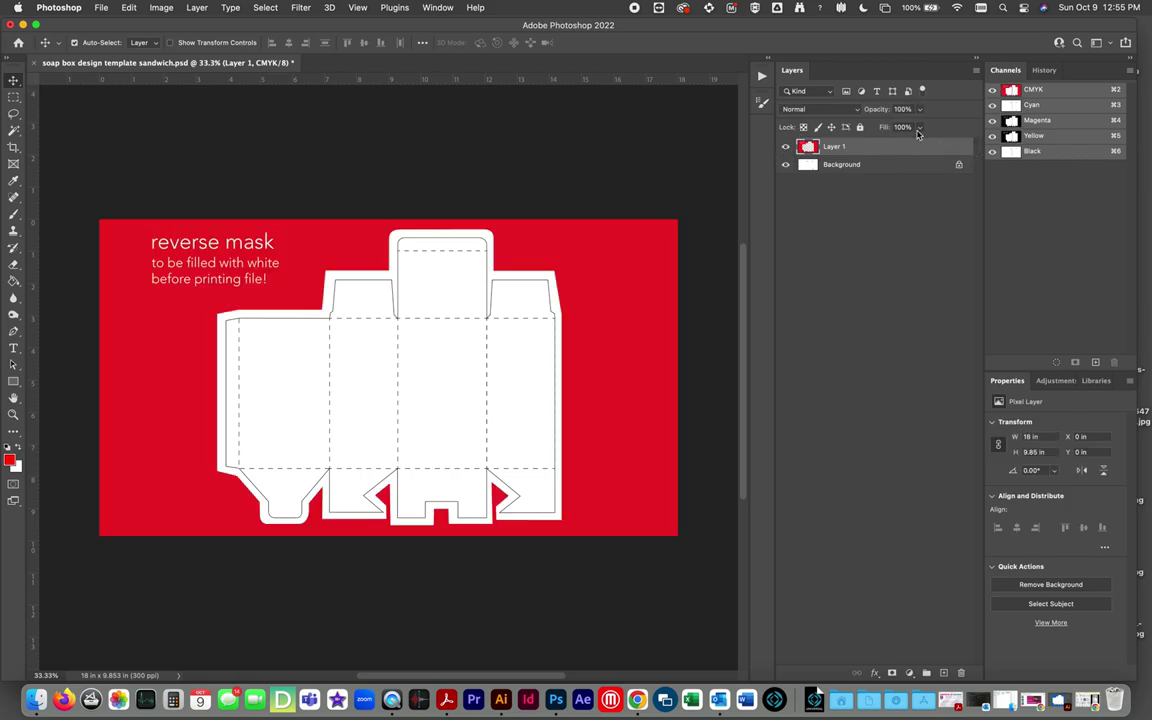
pyautogui.click(860, 127)
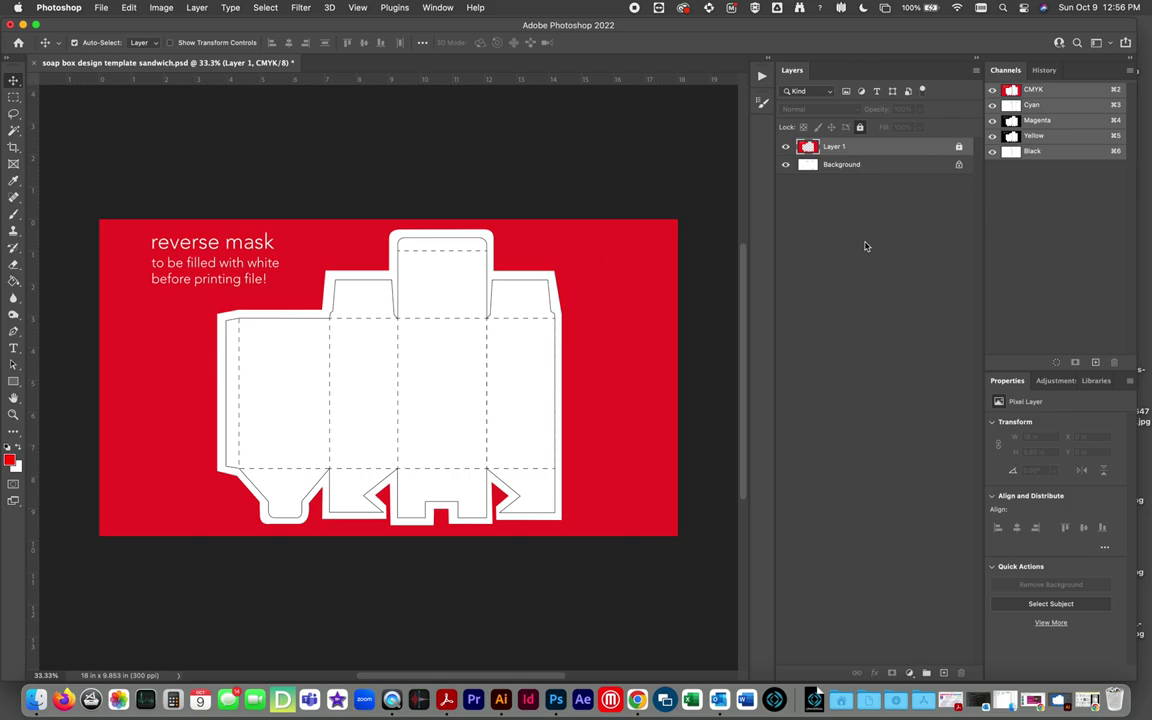
# Add a new empty layer between the Background and the locked Layer 1.
pyautogui.click(785, 147)
pyautogui.click(785, 147)
pyautogui.click(856, 165)
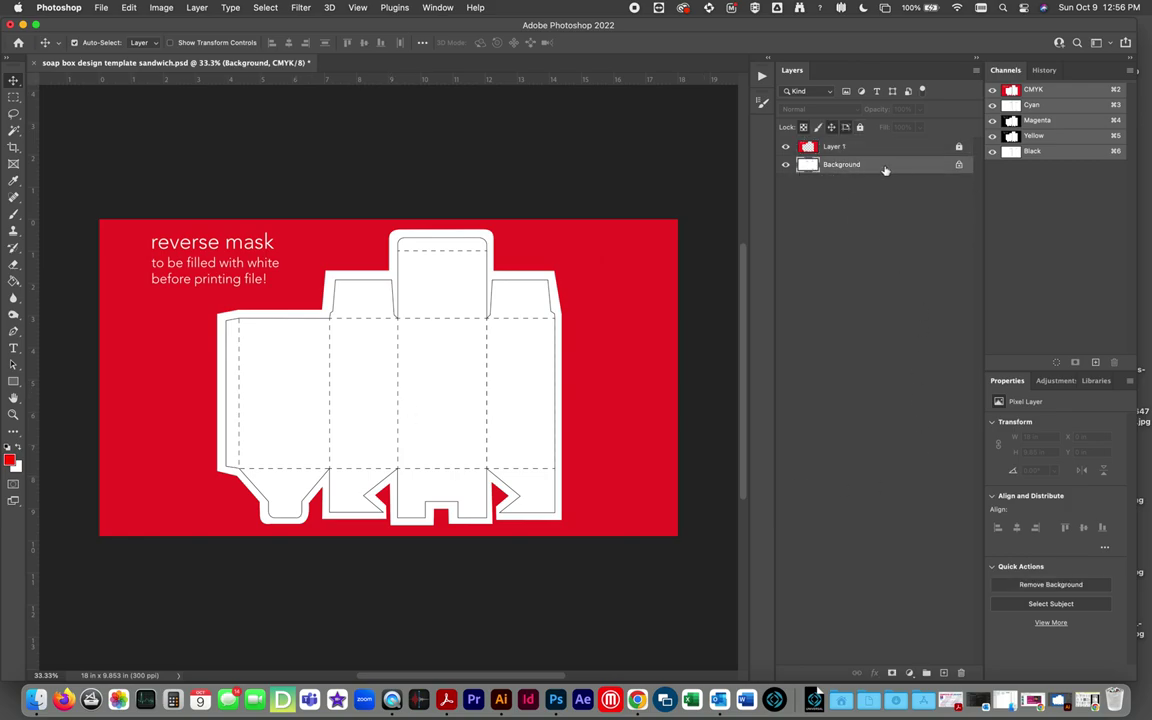
pyautogui.click(943, 673)
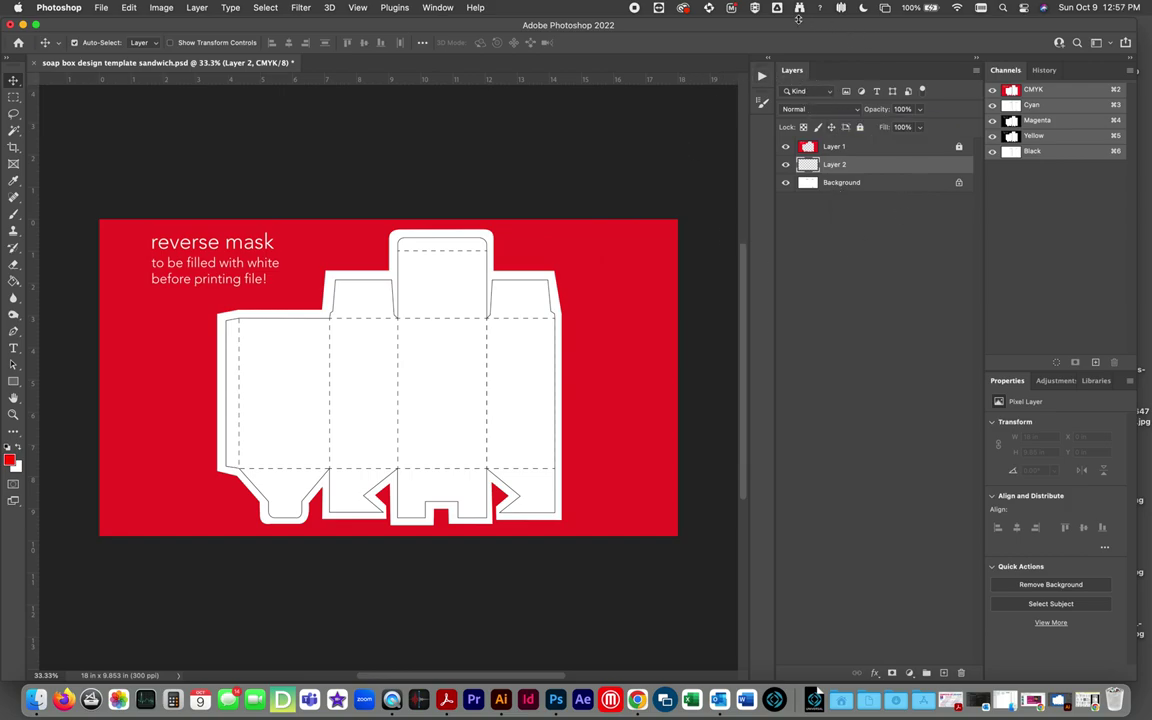
# Hide and reshow Layer 1 and the Background in turn to check what each one contains.
pyautogui.click(786, 147)
pyautogui.click(786, 147)
pyautogui.click(786, 183)
pyautogui.click(786, 183)
# Move the application window aside to view the image files on the desktop, and put it back.
pyautogui.moveTo(972, 42); pyautogui.dragTo(740, 47)
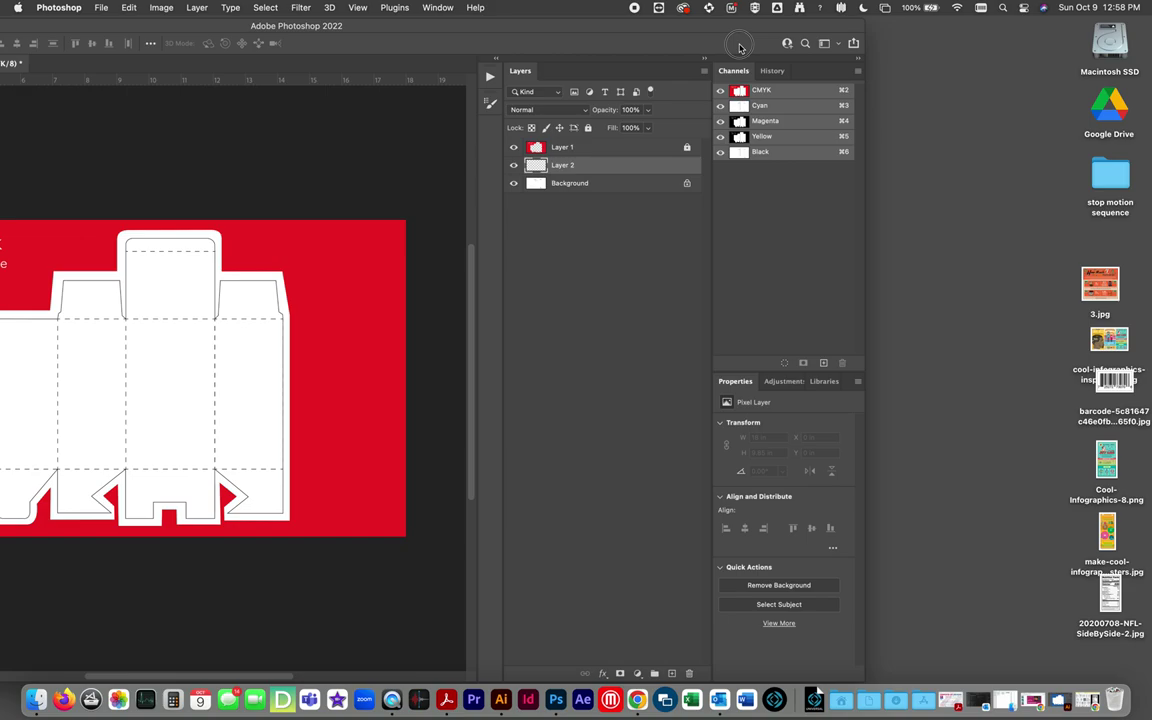
pyautogui.doubleClick(740, 47)
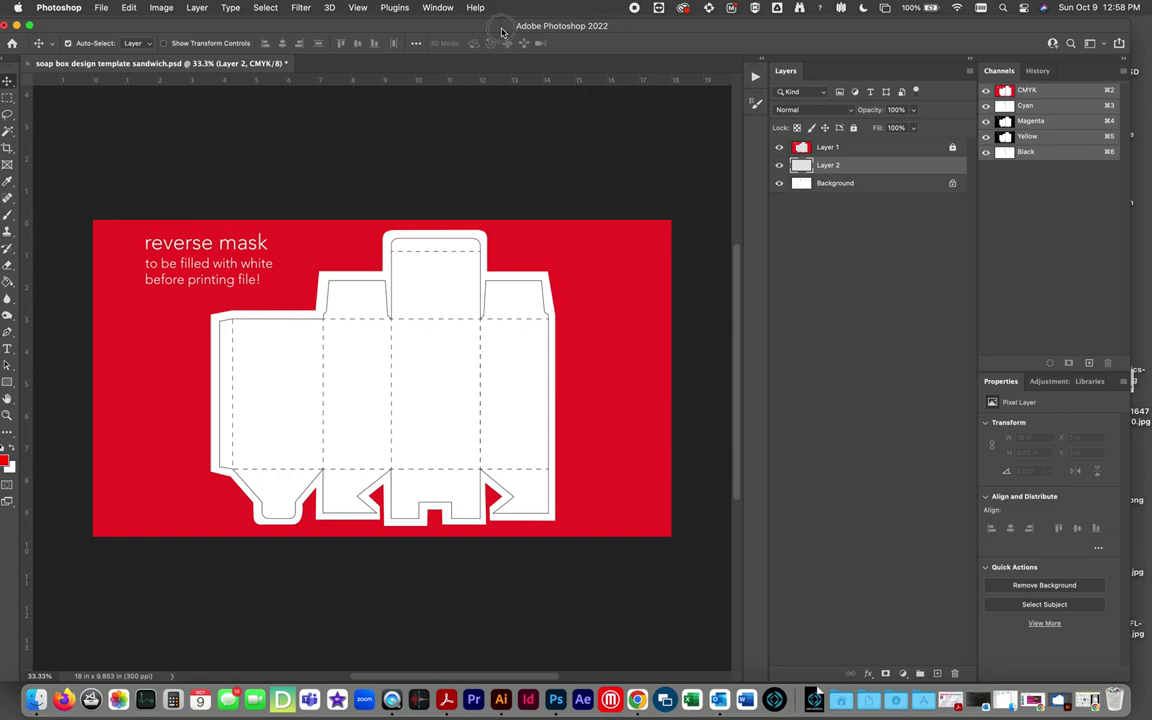
pyautogui.moveTo(466, 25); pyautogui.dragTo(466, 33)
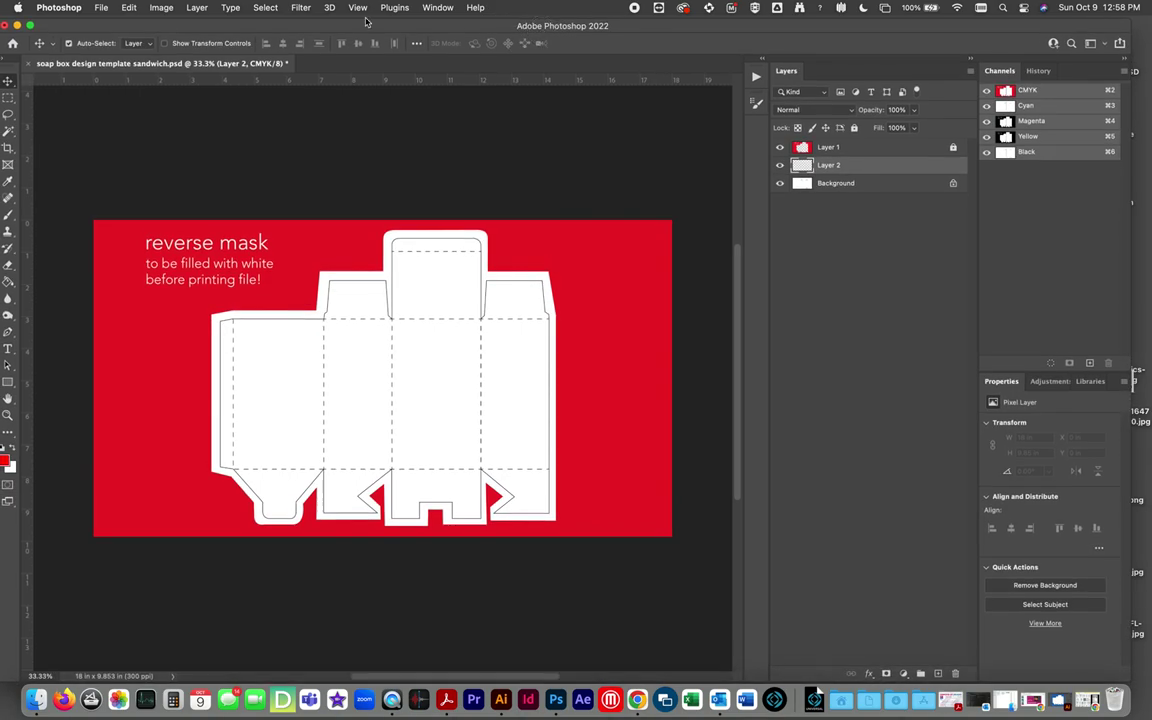
# Preview the images in the Desktop folder and open Cool-Infographics-8.png.
pyautogui.click(101, 8)
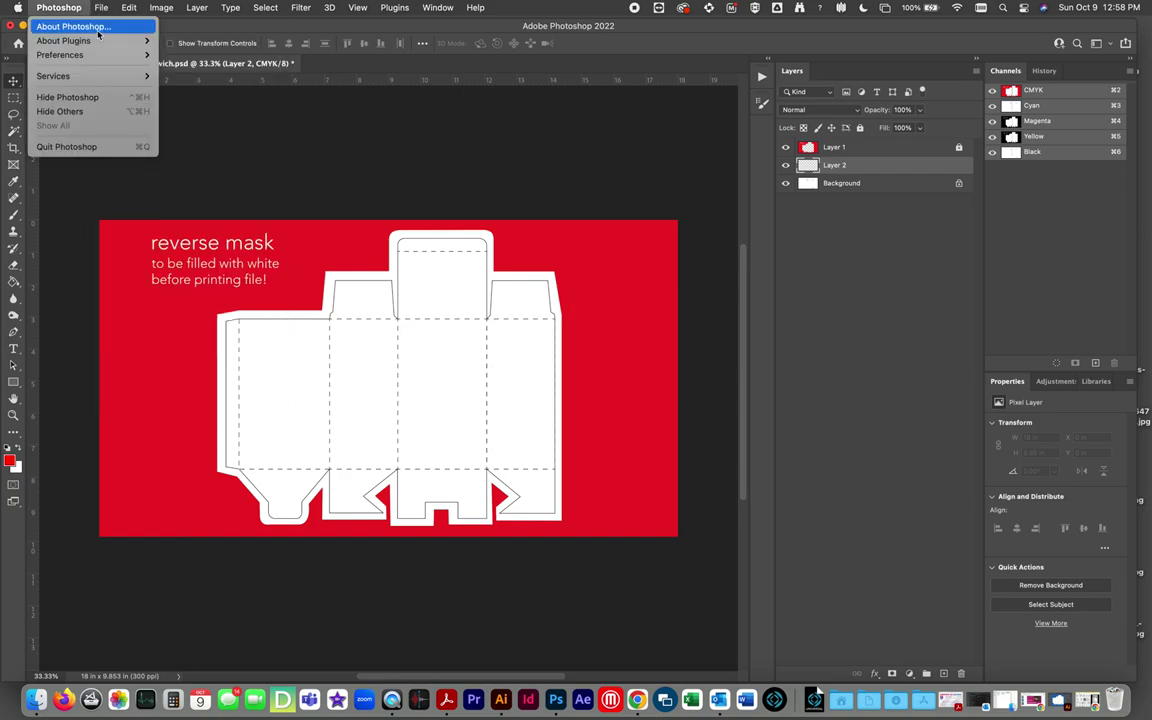
pyautogui.click(110, 37)
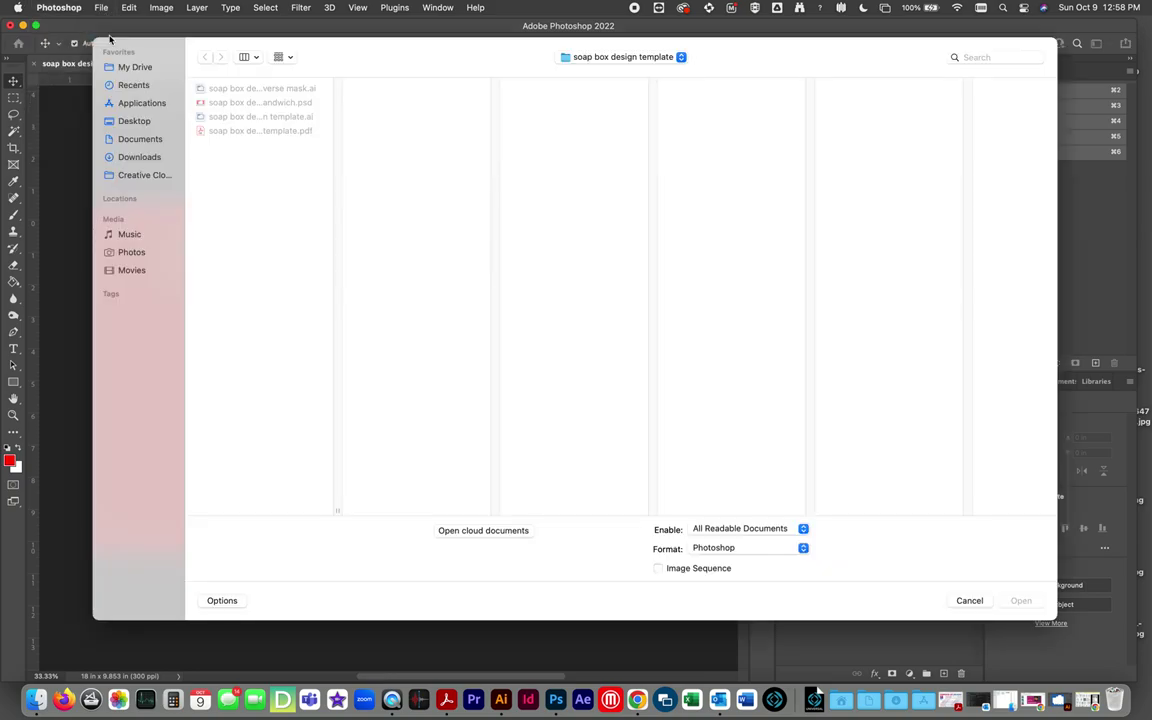
pyautogui.click(140, 124)
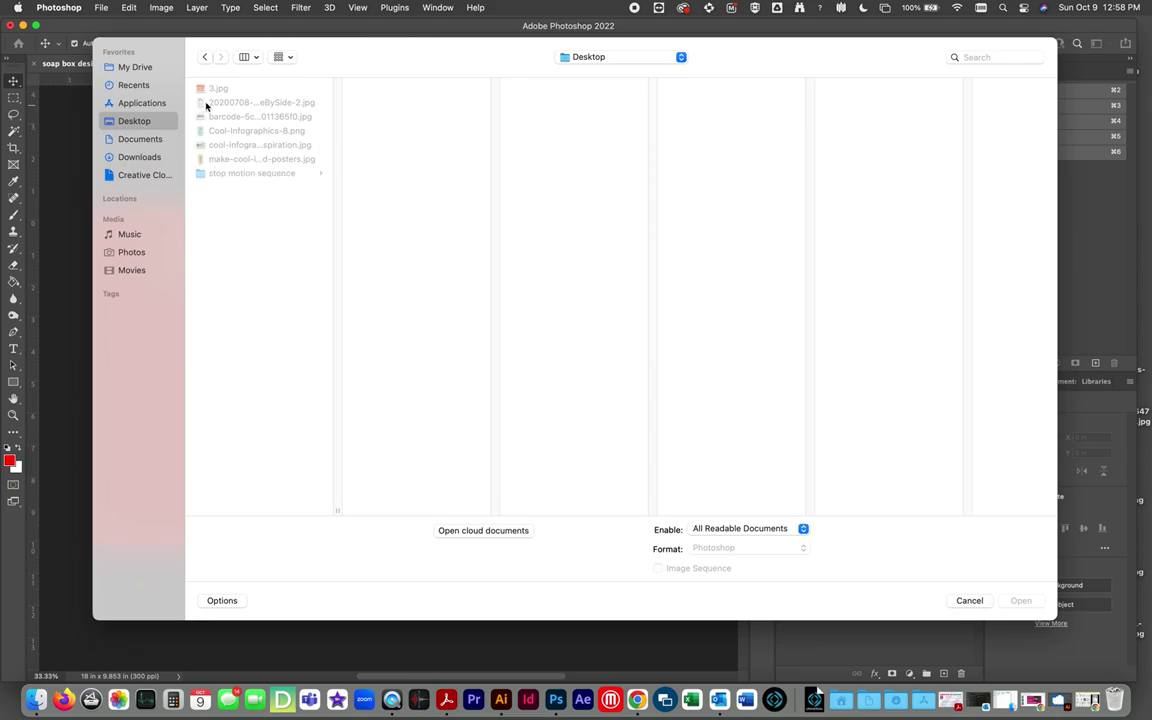
pyautogui.click(202, 87)
pyautogui.click(228, 103)
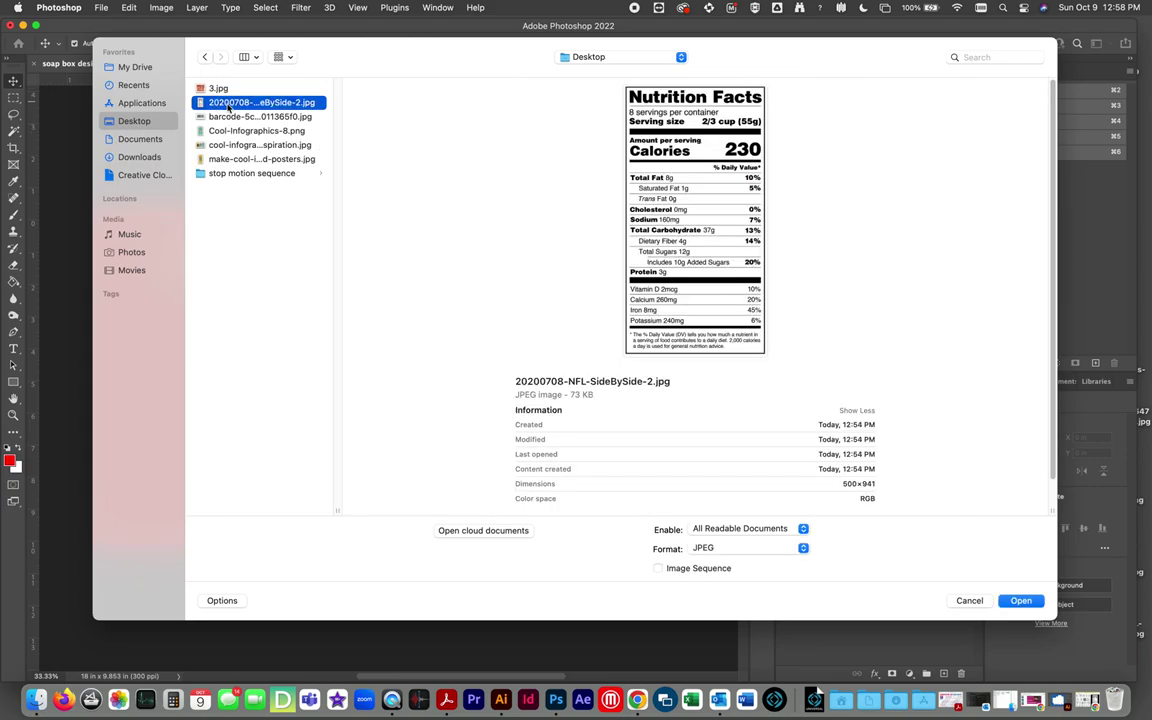
pyautogui.click(230, 117)
pyautogui.click(231, 131)
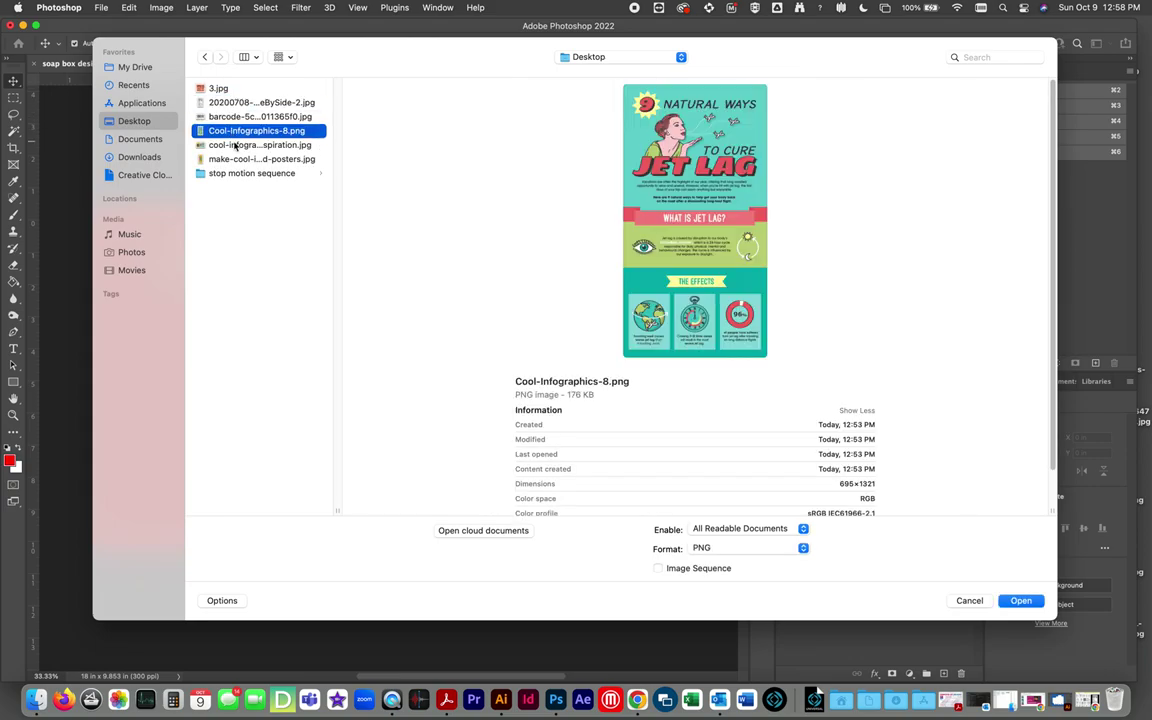
pyautogui.click(236, 146)
pyautogui.click(239, 160)
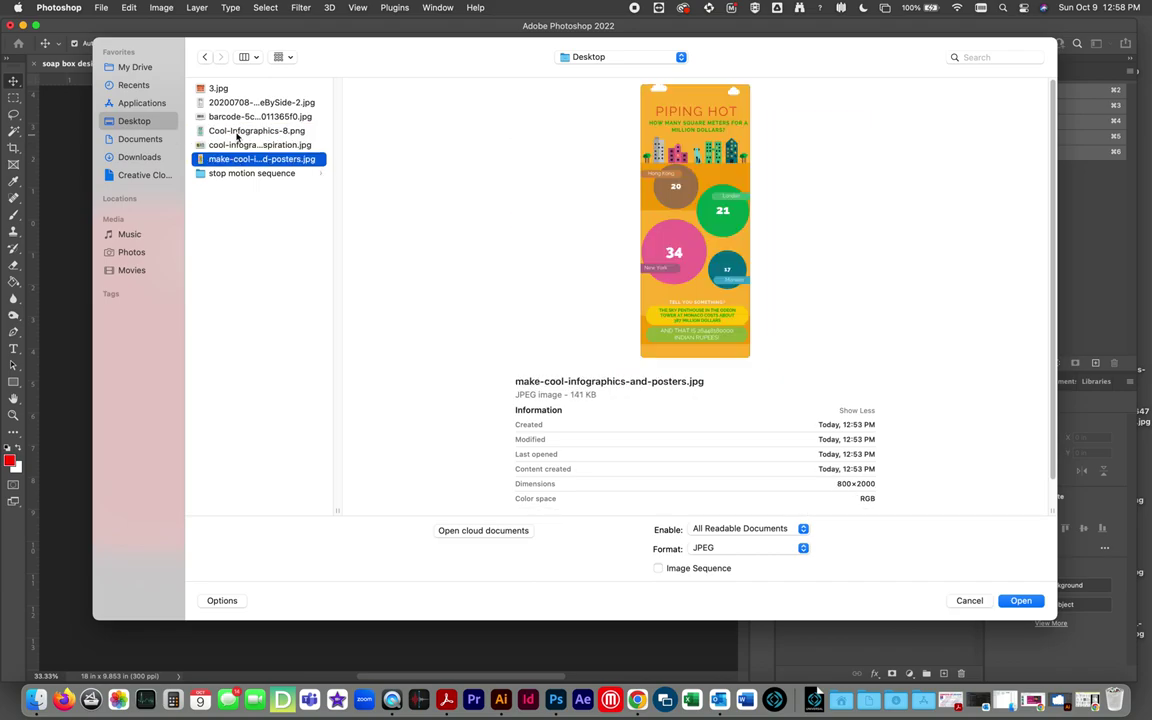
pyautogui.click(238, 134)
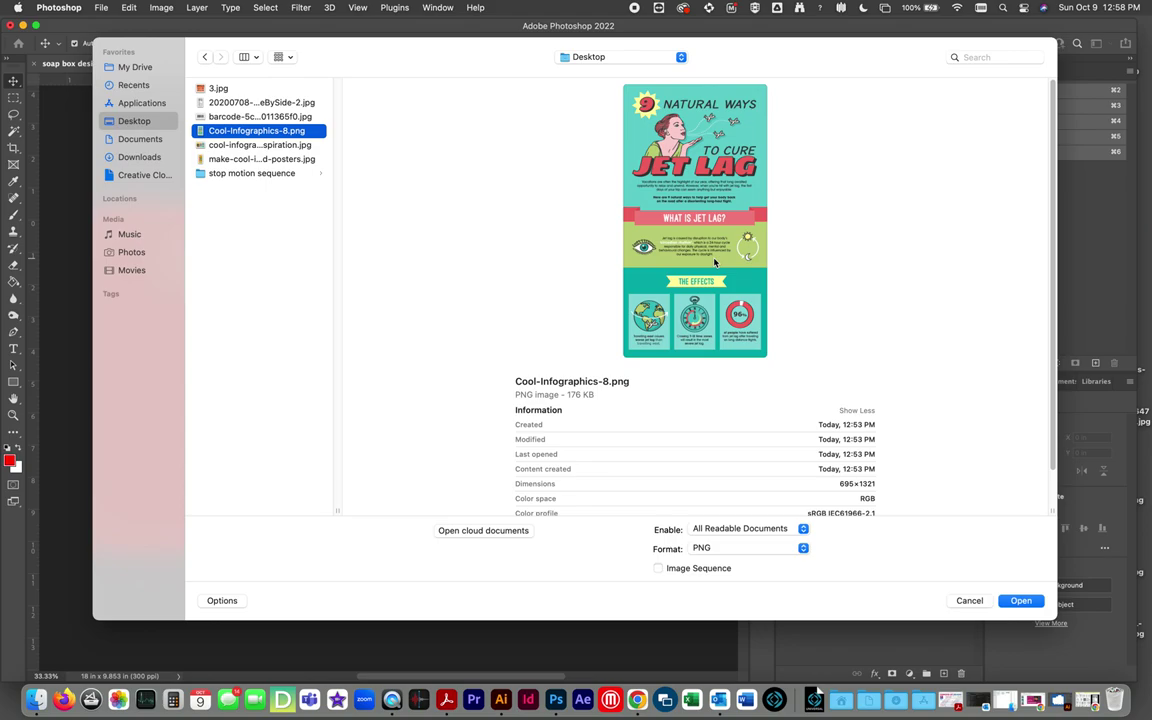
pyautogui.click(1028, 604)
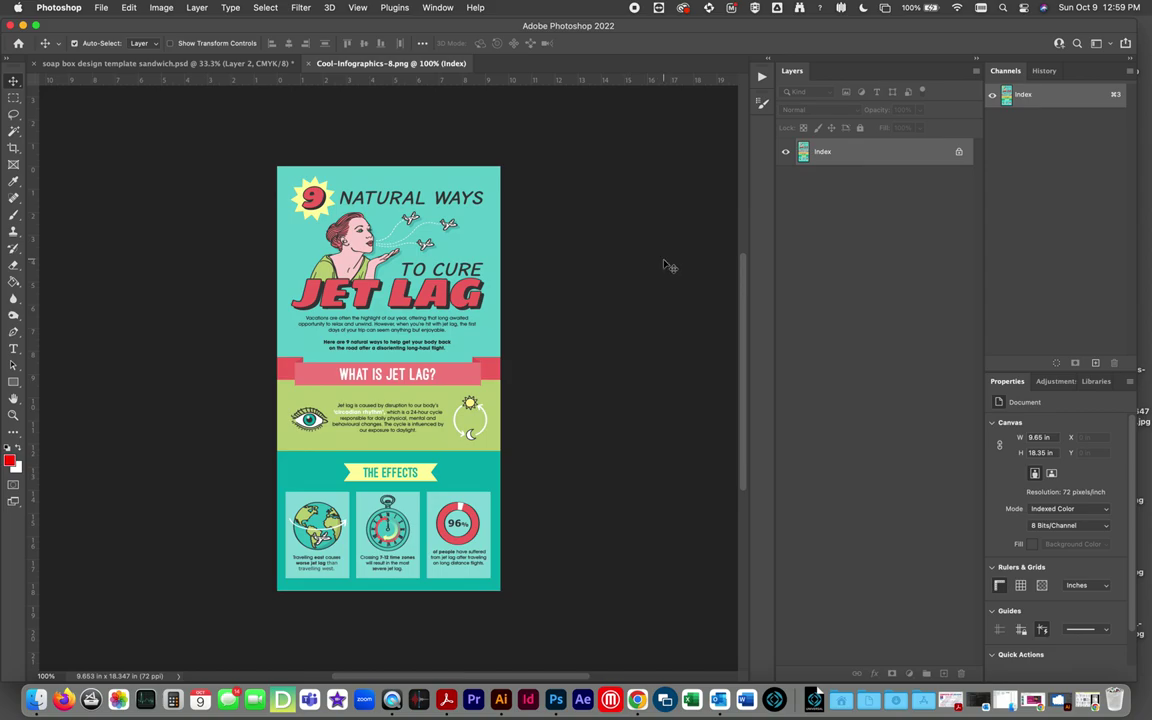
# Examine the infographic's title and body text at up to 3200% magnification to judge its pixel resolution, and return to the full view.
pyautogui.press('z')
pyautogui.click(407, 321)
pyautogui.click(393, 201)
pyautogui.click(347, 252)
pyautogui.click(347, 257)
pyautogui.click(347, 258)
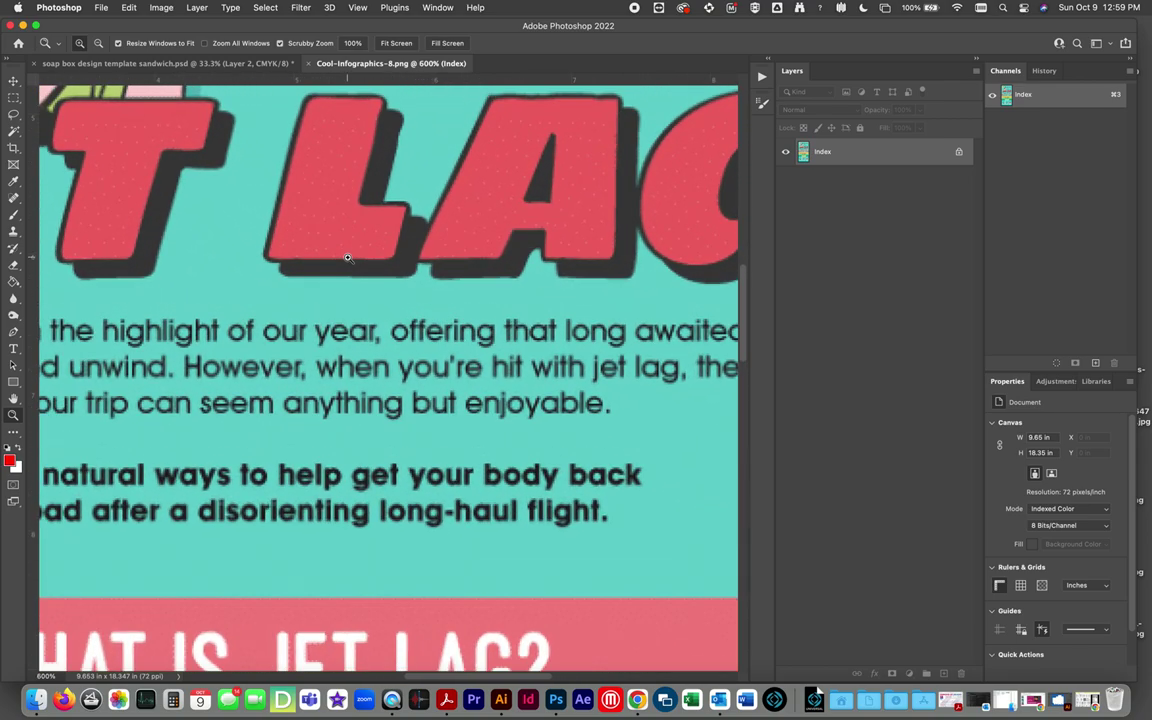
pyautogui.click(365, 341)
pyautogui.moveTo(365, 341); pyautogui.dragTo(366, 342)
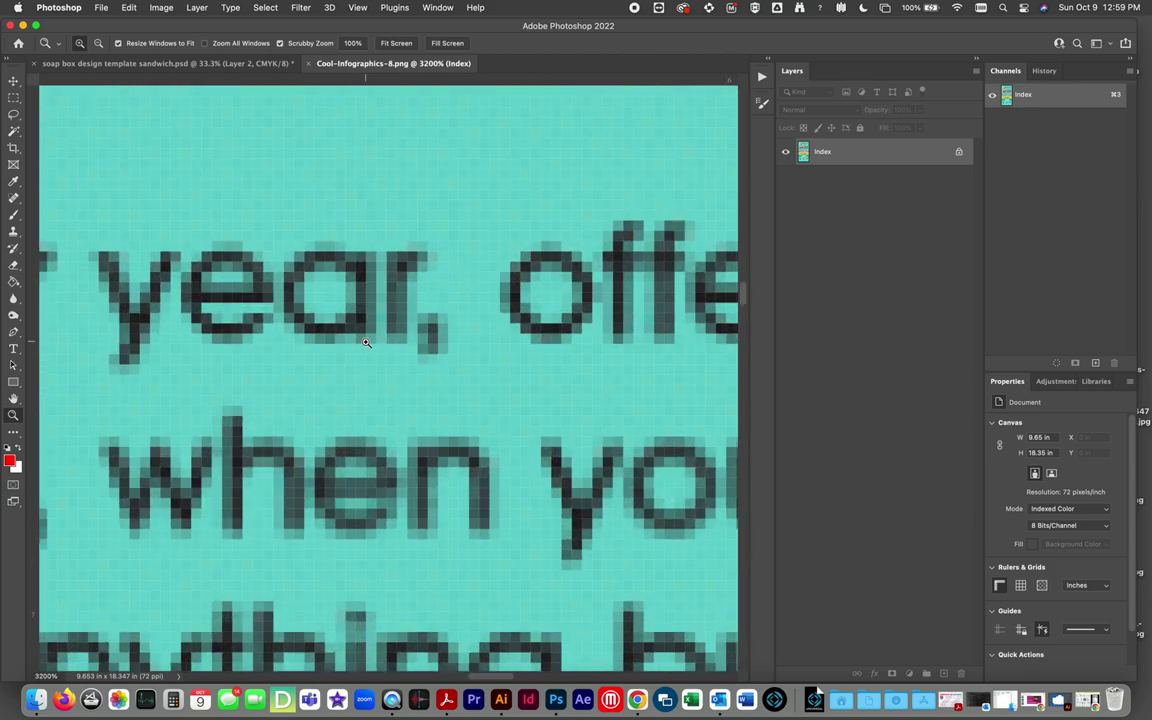
pyautogui.press('super+minus')
pyautogui.press('super+minus')
pyautogui.press('super+minus')
pyautogui.press('super+minus')
pyautogui.press('super+minus')
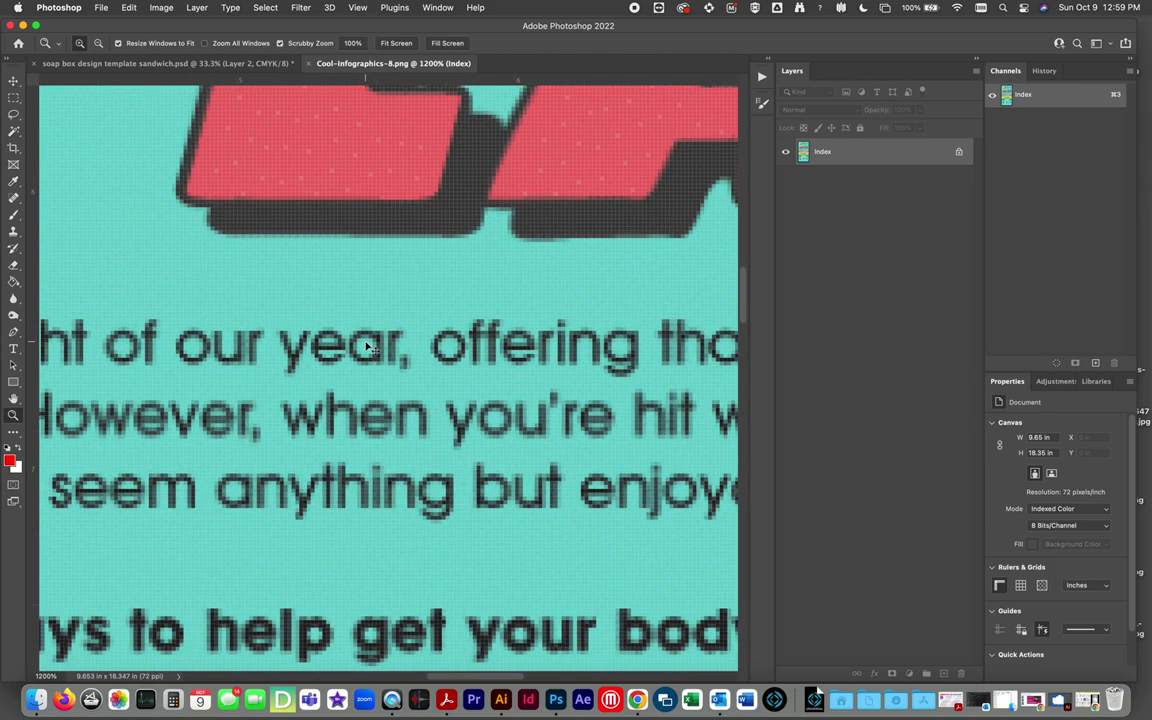
pyautogui.press('super+minus')
pyautogui.press('super+minus')
pyautogui.press('super+minus')
pyautogui.press('super+minus')
pyautogui.press('super+minus')
pyautogui.press('super+minus')
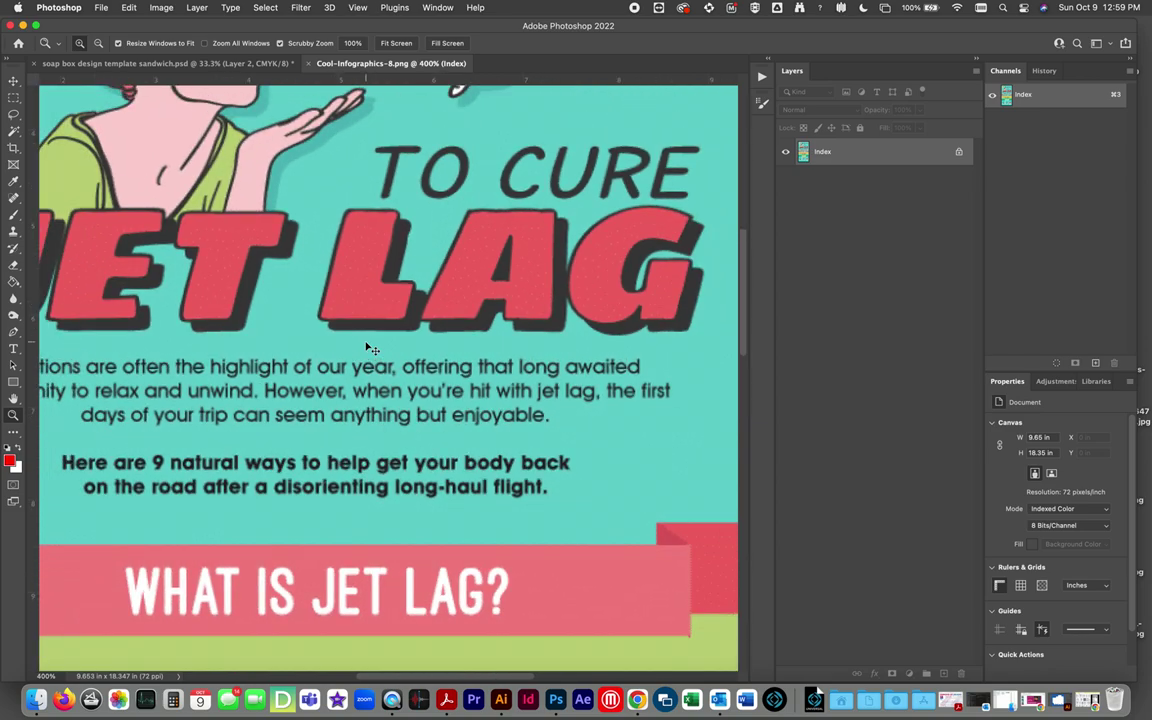
pyautogui.press('super+minus')
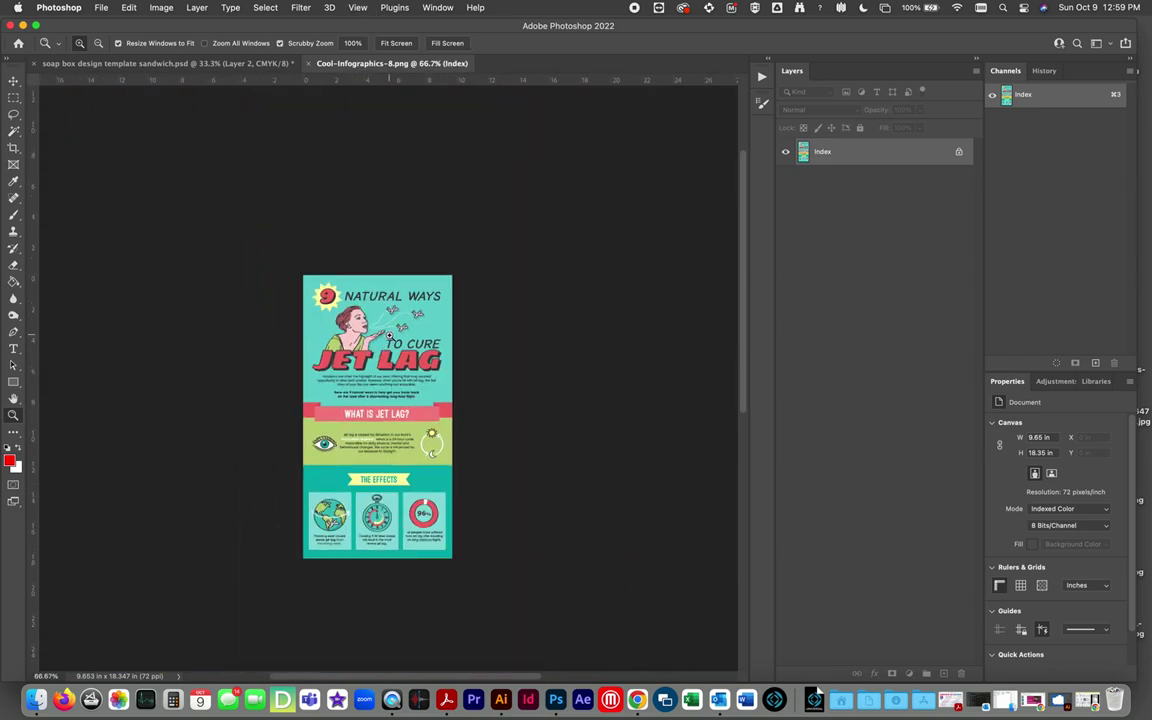
# Select the entire infographic canvas and copy it.
pyautogui.click(268, 7)
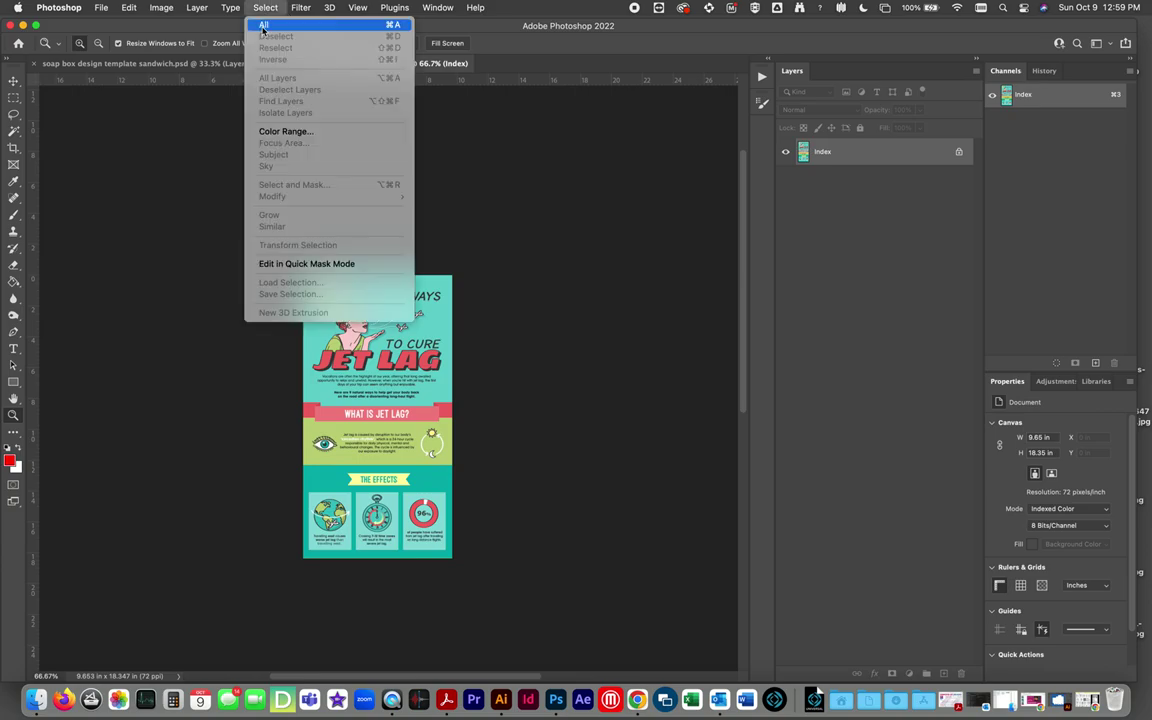
pyautogui.click(263, 25)
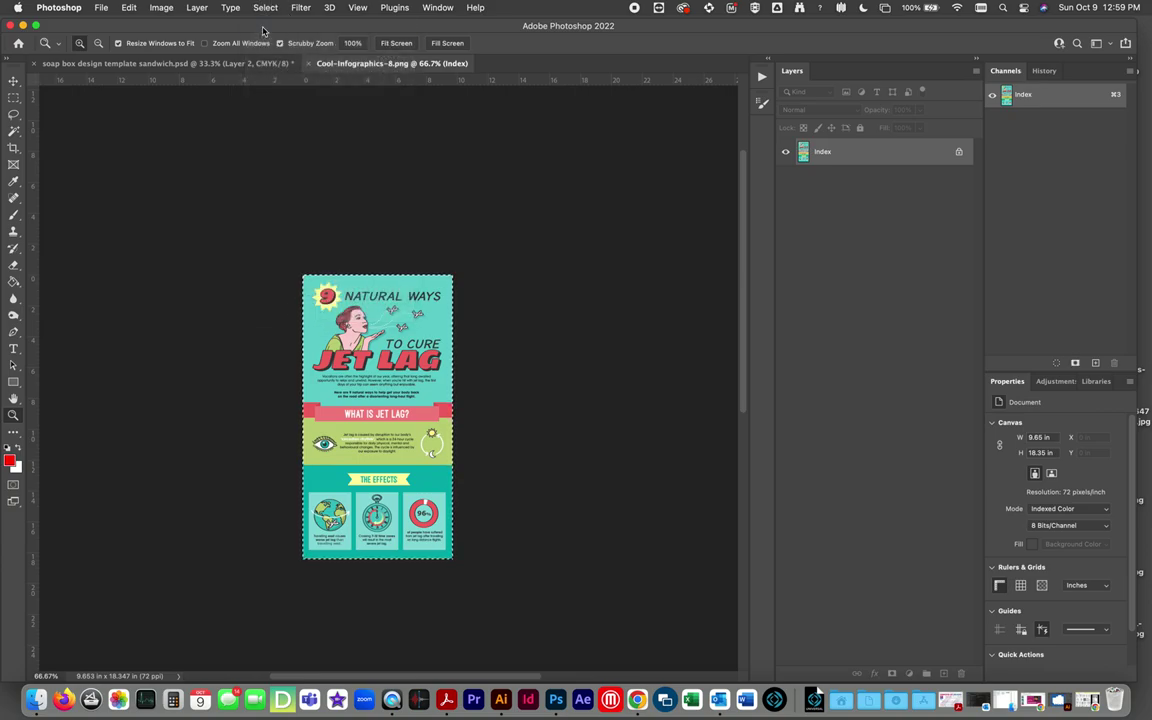
pyautogui.press('super+d')
pyautogui.press('super+a')
pyautogui.click(129, 7)
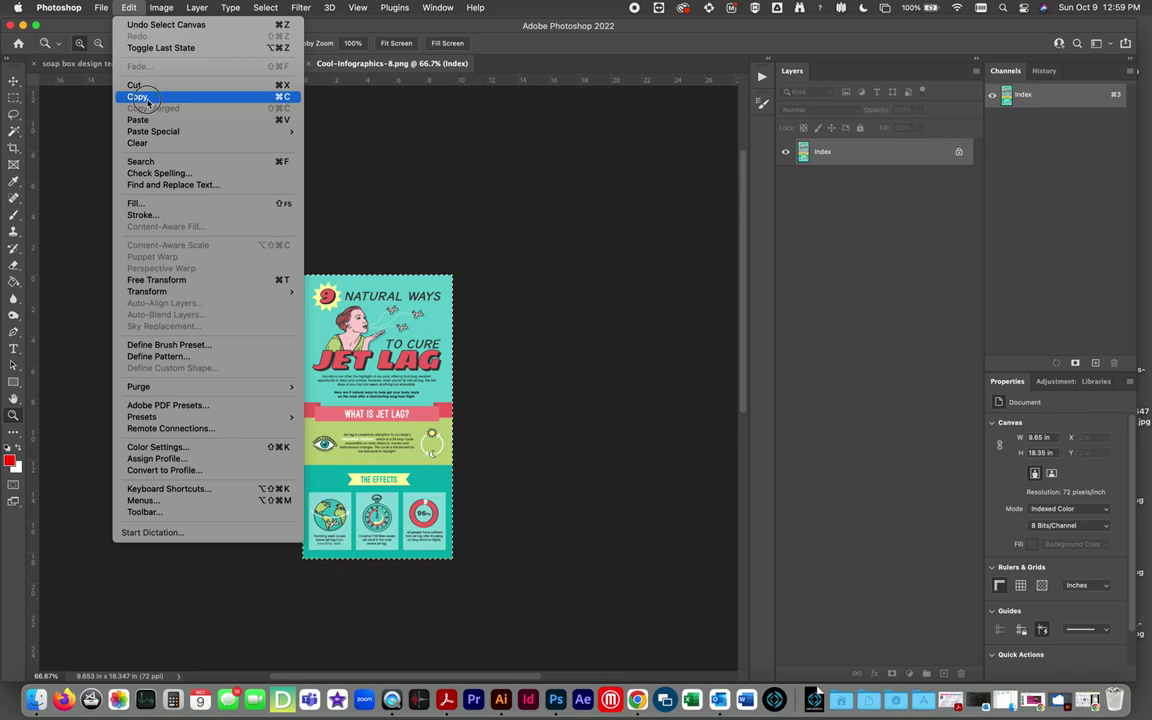
pyautogui.click(140, 97)
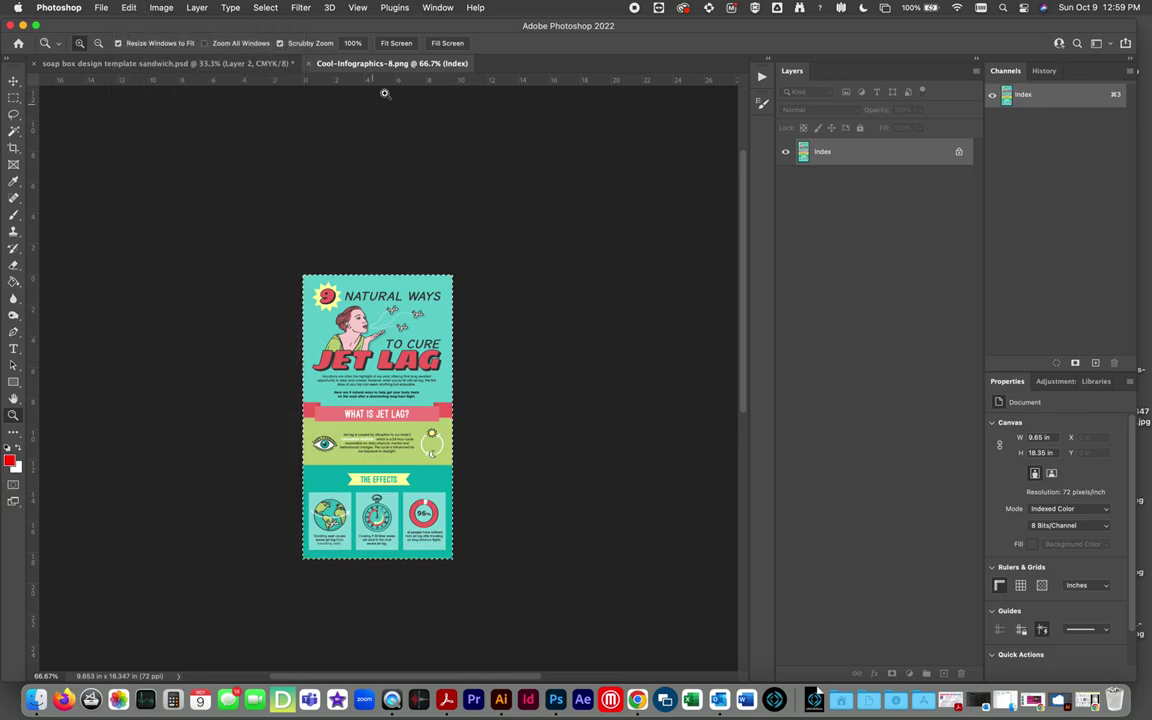
# Paste the copied infographic onto Layer 2 of the soap box template document.
pyautogui.click(210, 64)
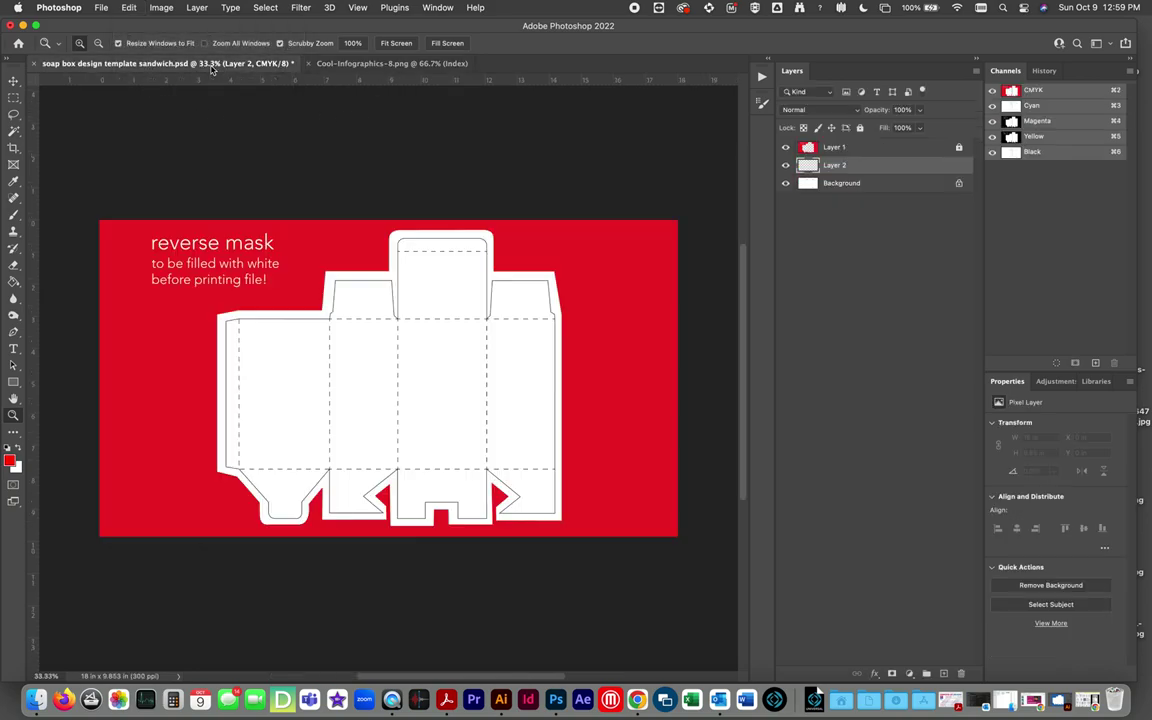
pyautogui.click(785, 166)
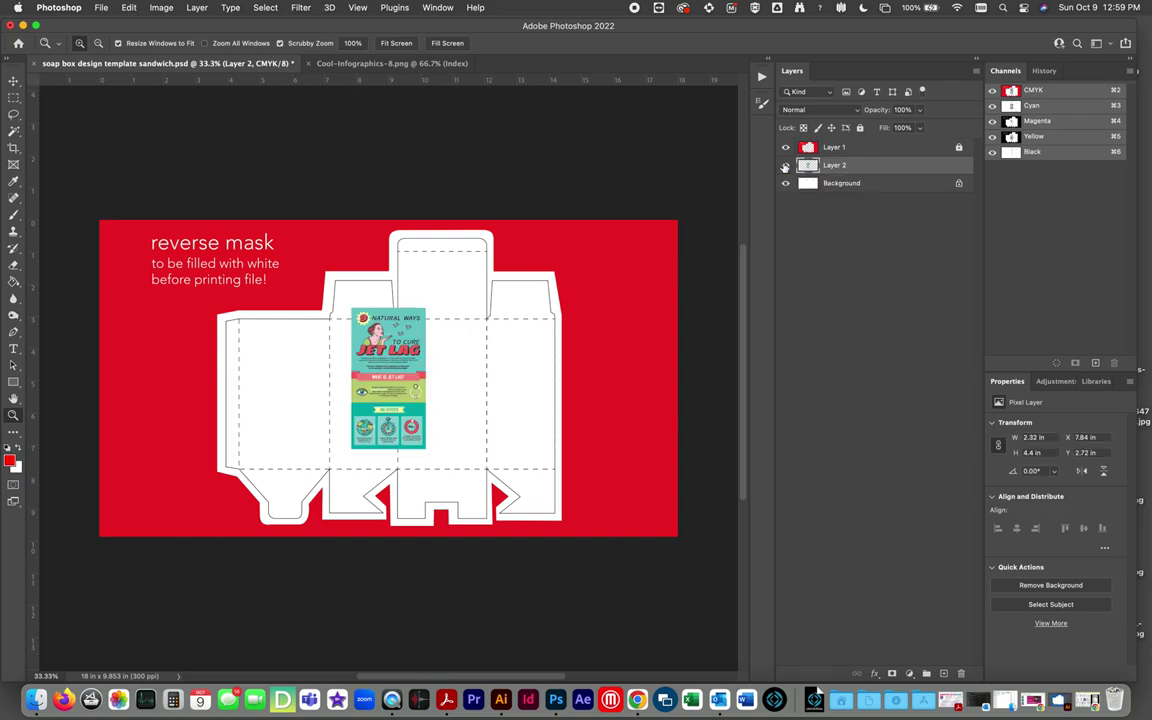
pyautogui.click(130, 8)
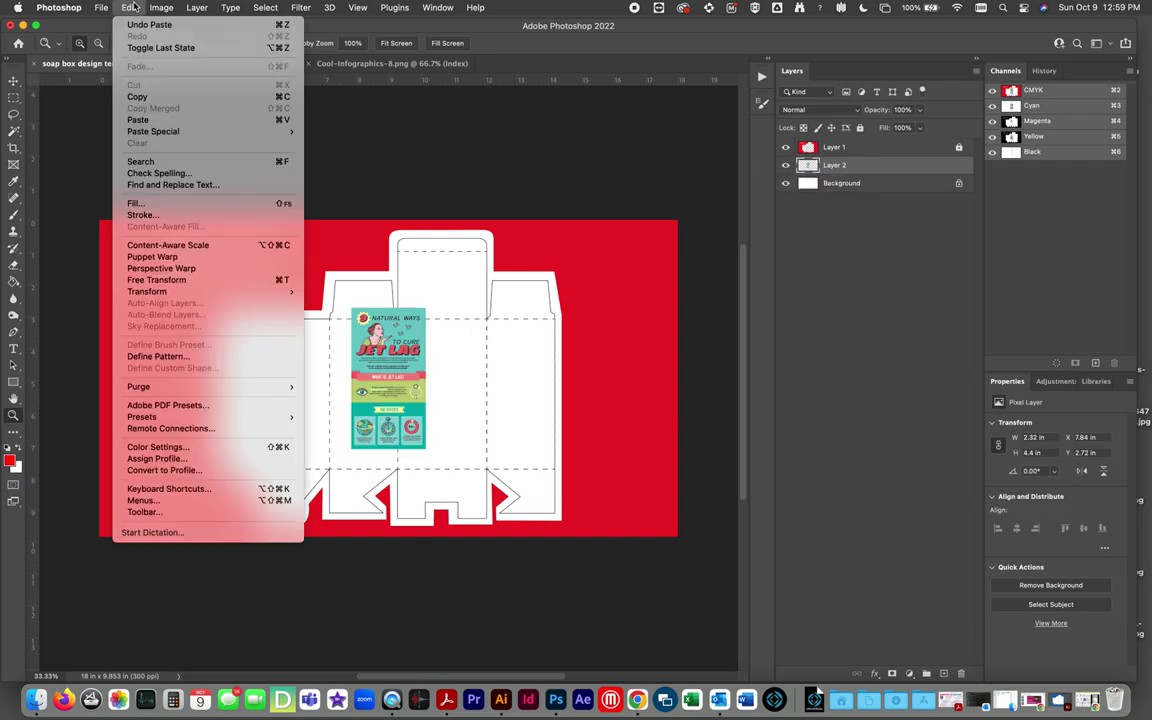
pyautogui.click(140, 119)
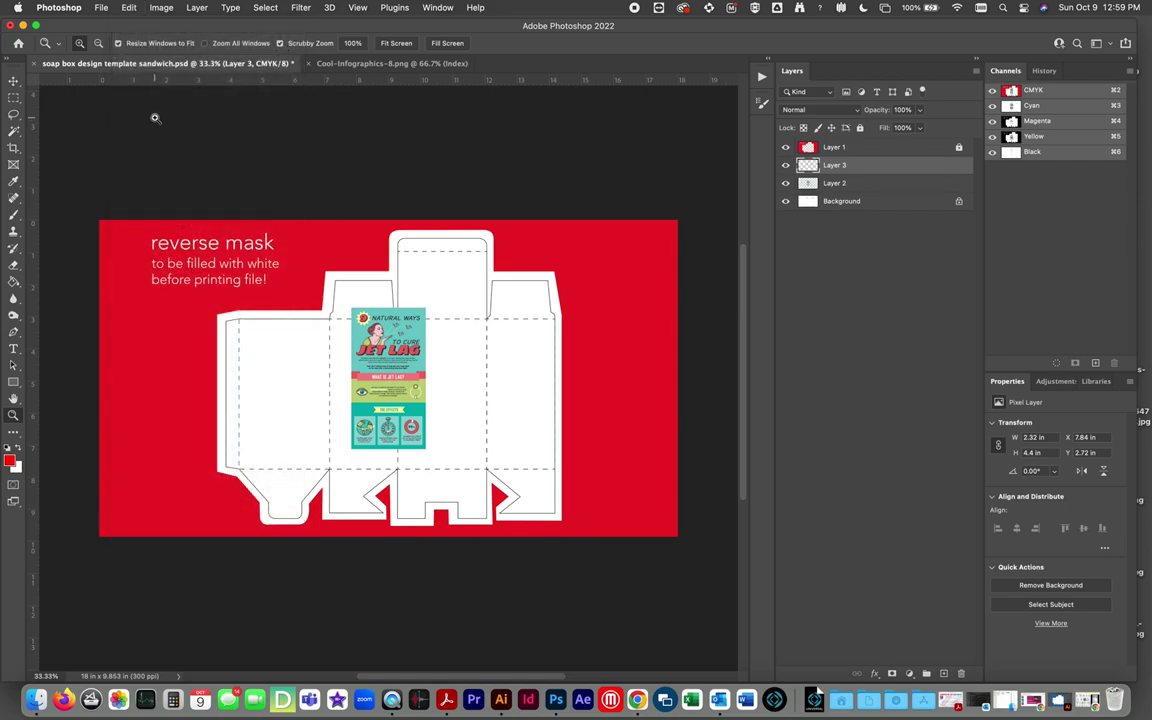
pyautogui.moveTo(818, 188); pyautogui.dragTo(962, 673)
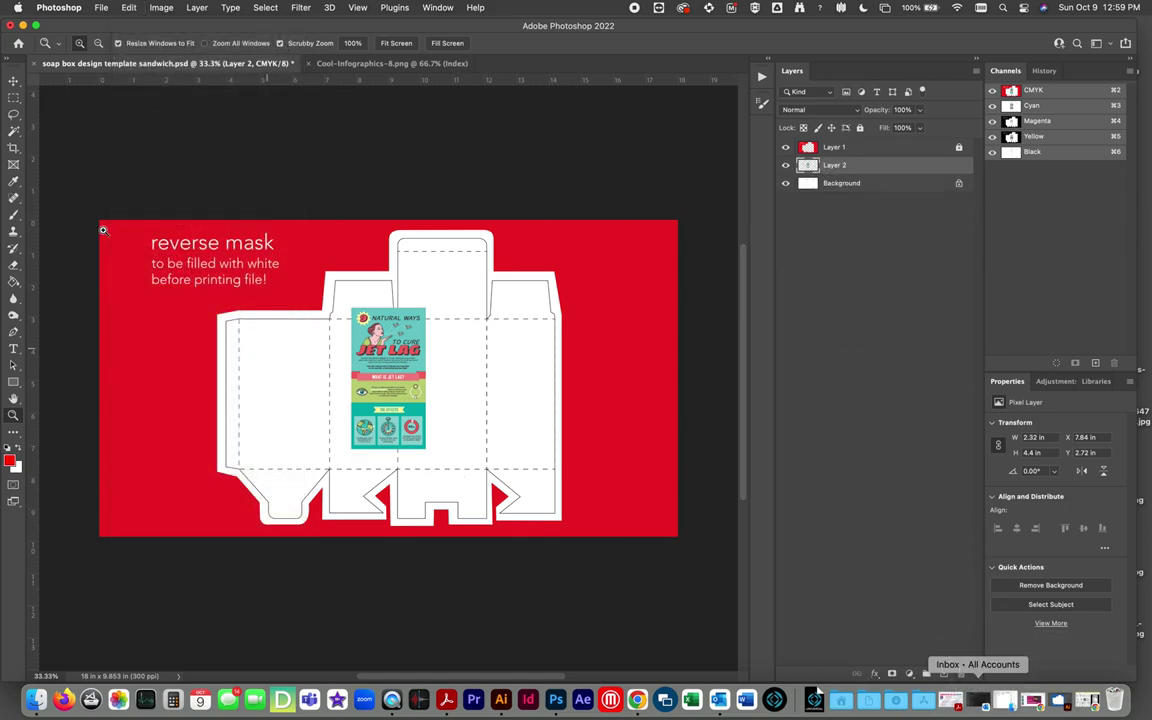
# Move the infographic onto the box's leftmost main panel, at about X 4.32 in and Y 3.09 in.
pyautogui.click(15, 79)
pyautogui.moveTo(390, 355); pyautogui.dragTo(278, 357)
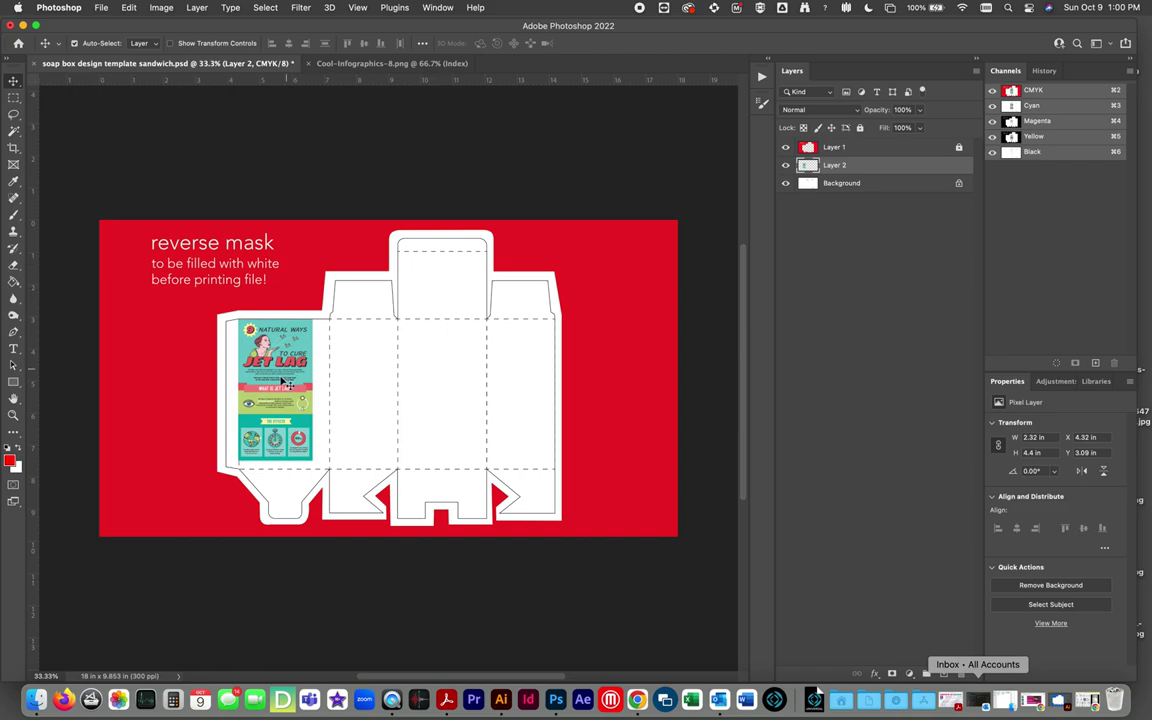
# Reposition the infographic against the leftmost main panel's upper fold line, at about X 4.32 in and Y 3.06 in.
pyautogui.moveTo(258, 342); pyautogui.dragTo(284, 375)
pyautogui.moveTo(275, 389); pyautogui.dragTo(273, 376)
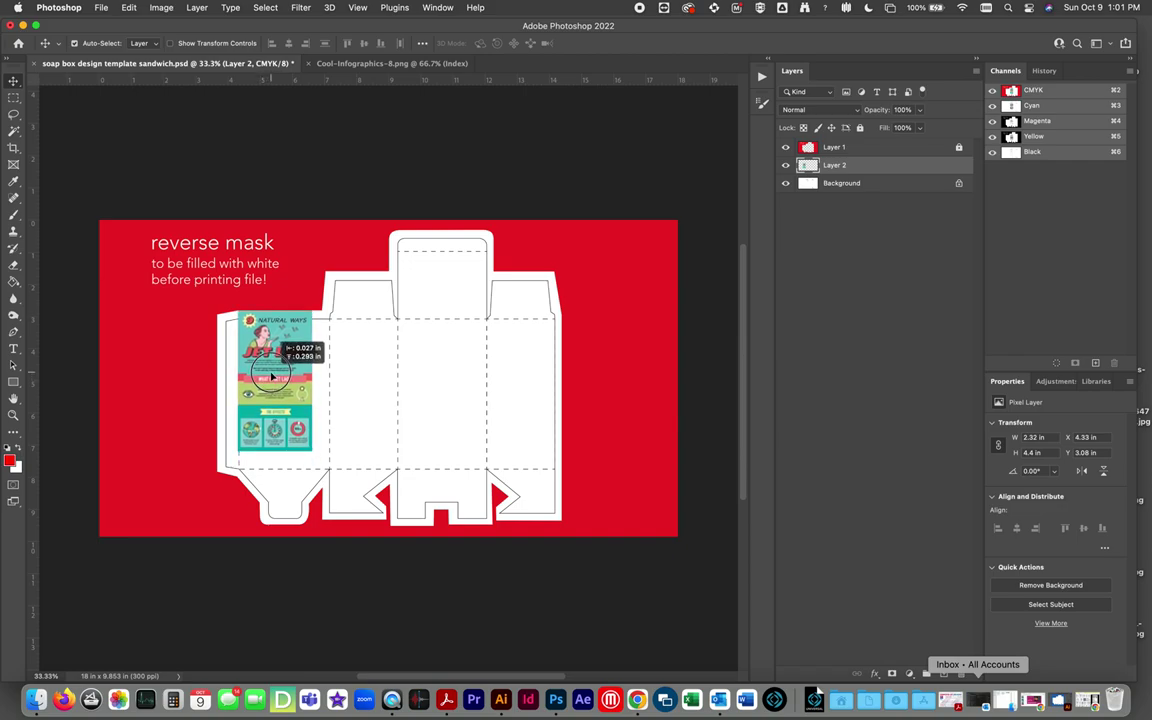
pyautogui.moveTo(272, 377); pyautogui.dragTo(272, 384)
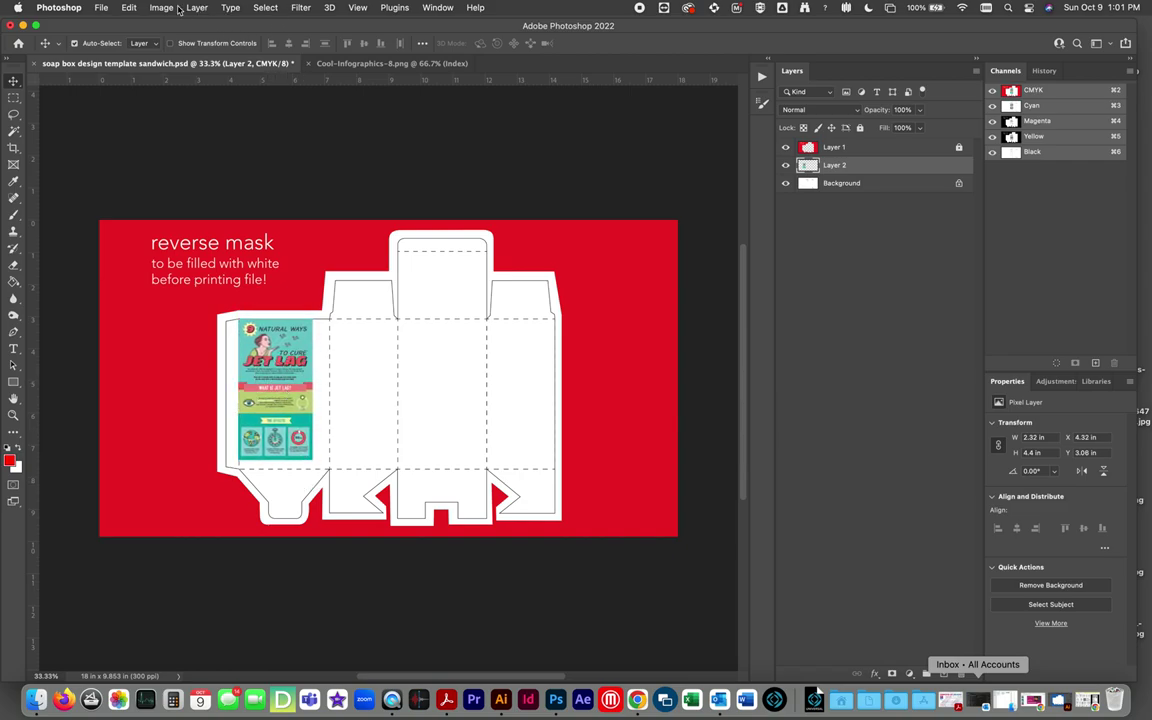
pyautogui.click(129, 7)
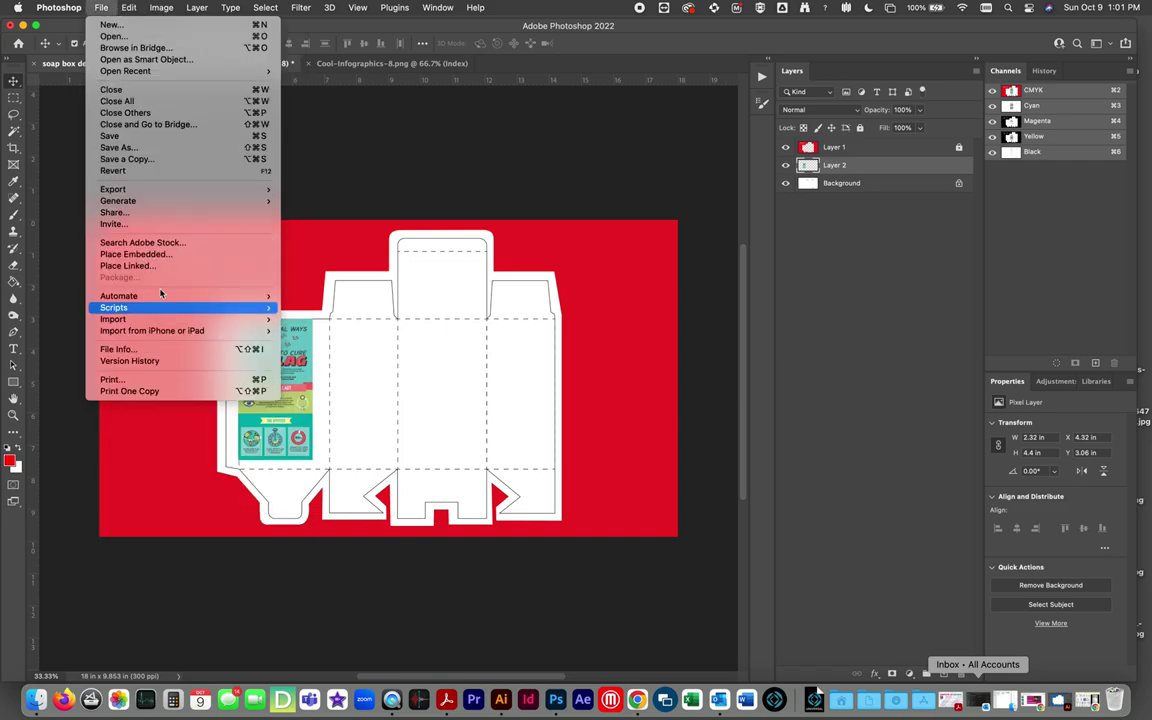
pyautogui.moveTo(284, 292)
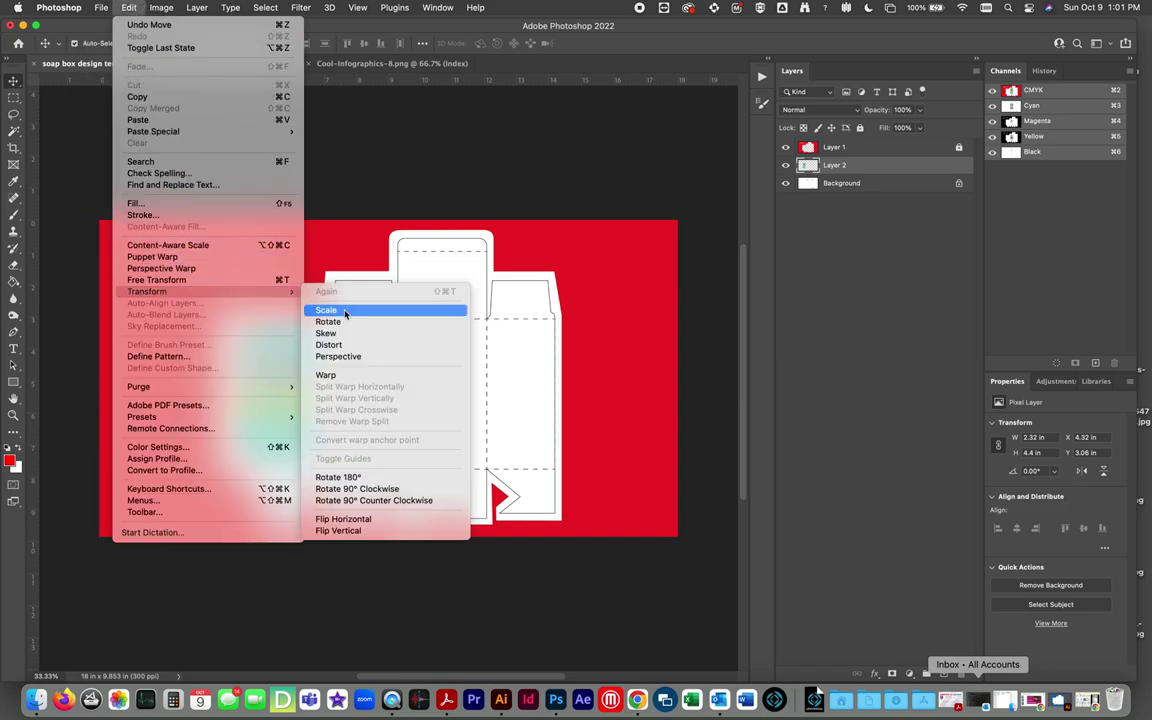
pyautogui.click(322, 310)
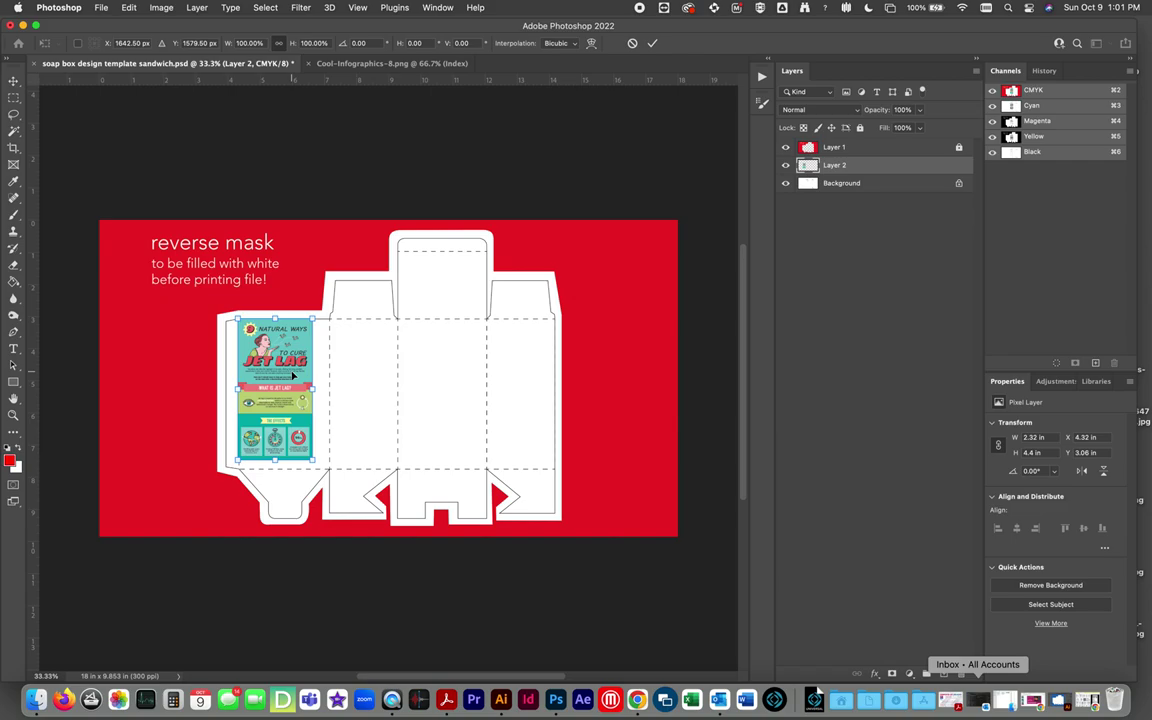
pyautogui.press('Return')
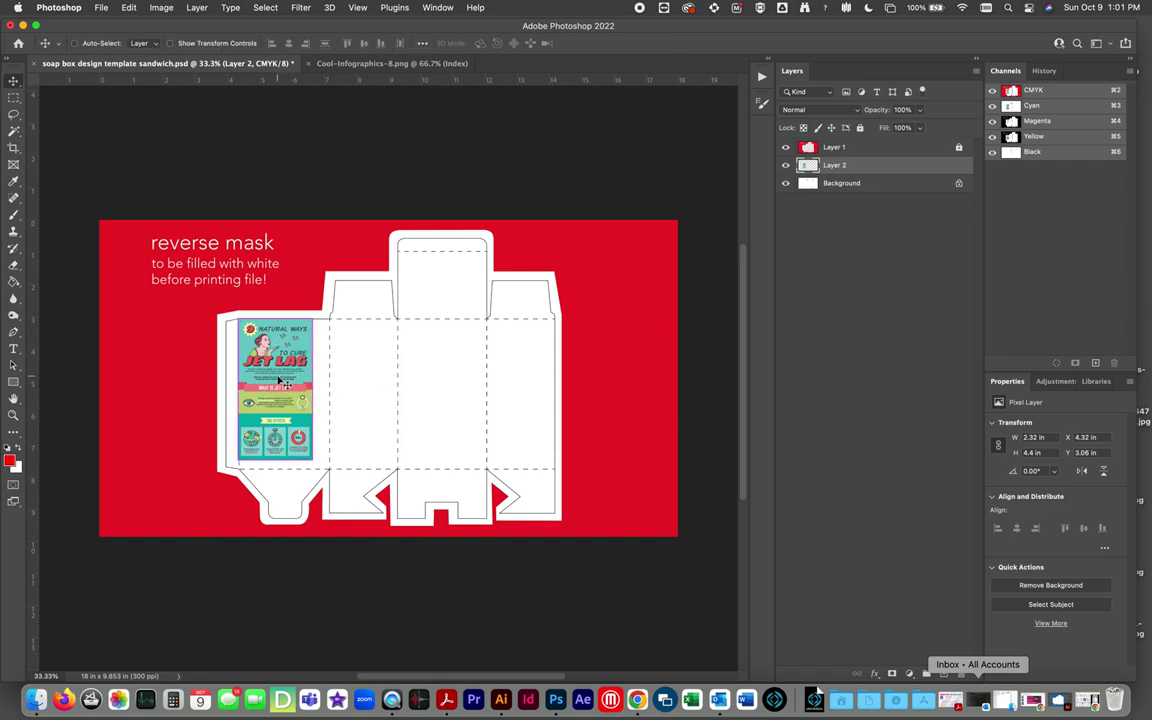
# Enlarge the infographic proportionally with Free Transform to about 160.5%, placing it across the first two panels at about X 6.07 in.
pyautogui.press('super+t')
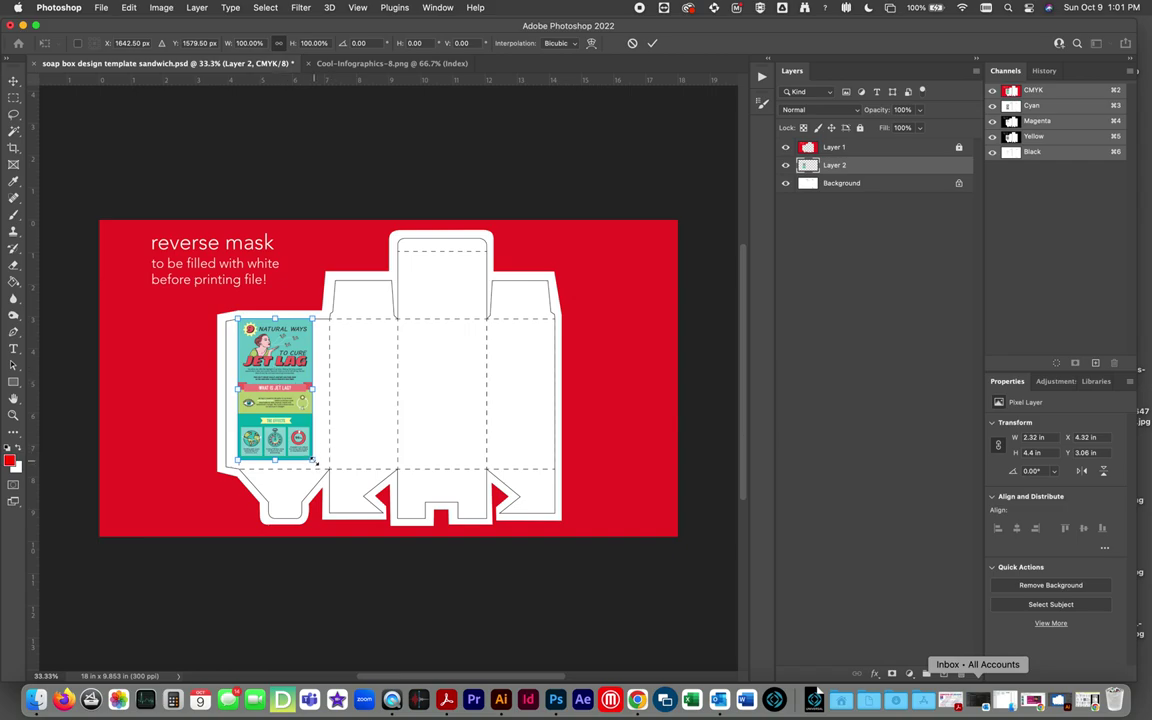
pyautogui.moveTo(313, 461); pyautogui.dragTo(351, 479)
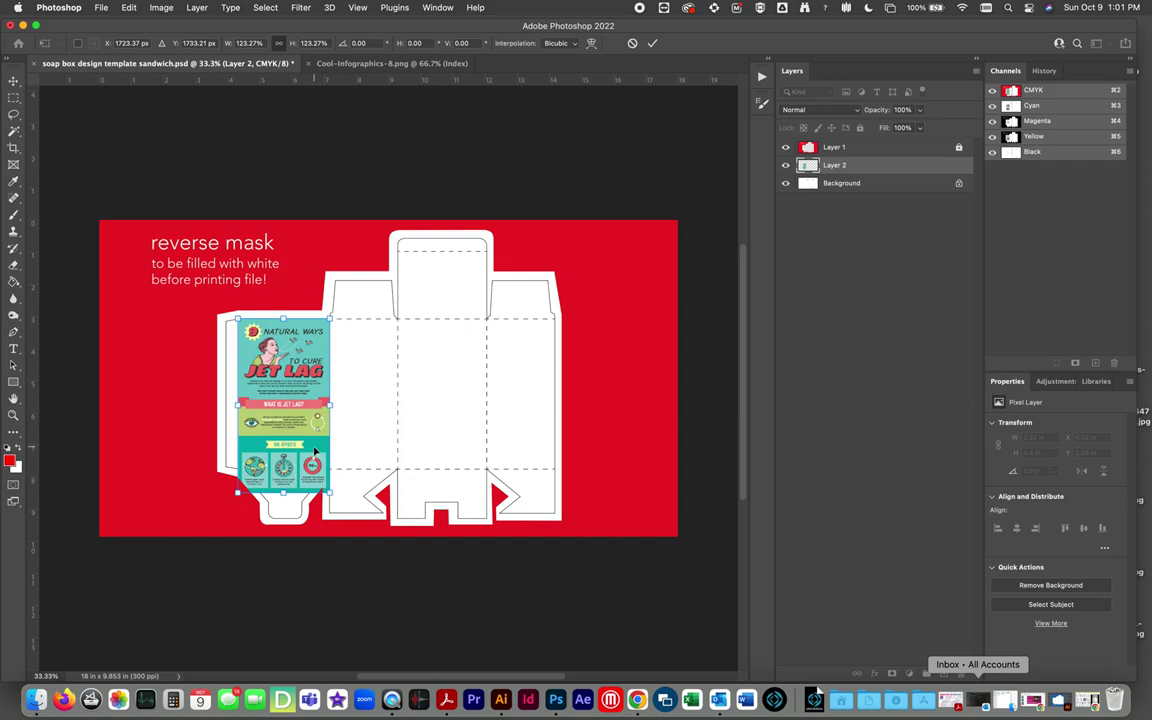
pyautogui.moveTo(303, 442); pyautogui.dragTo(360, 442)
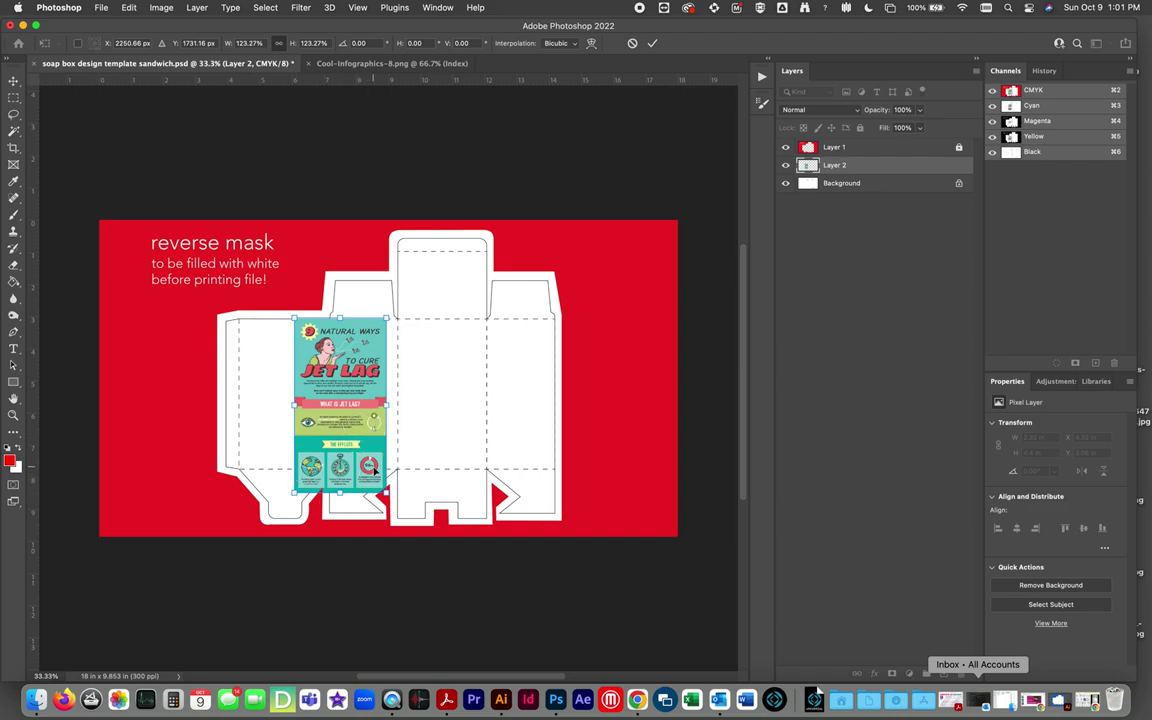
pyautogui.moveTo(385, 494); pyautogui.dragTo(410, 520)
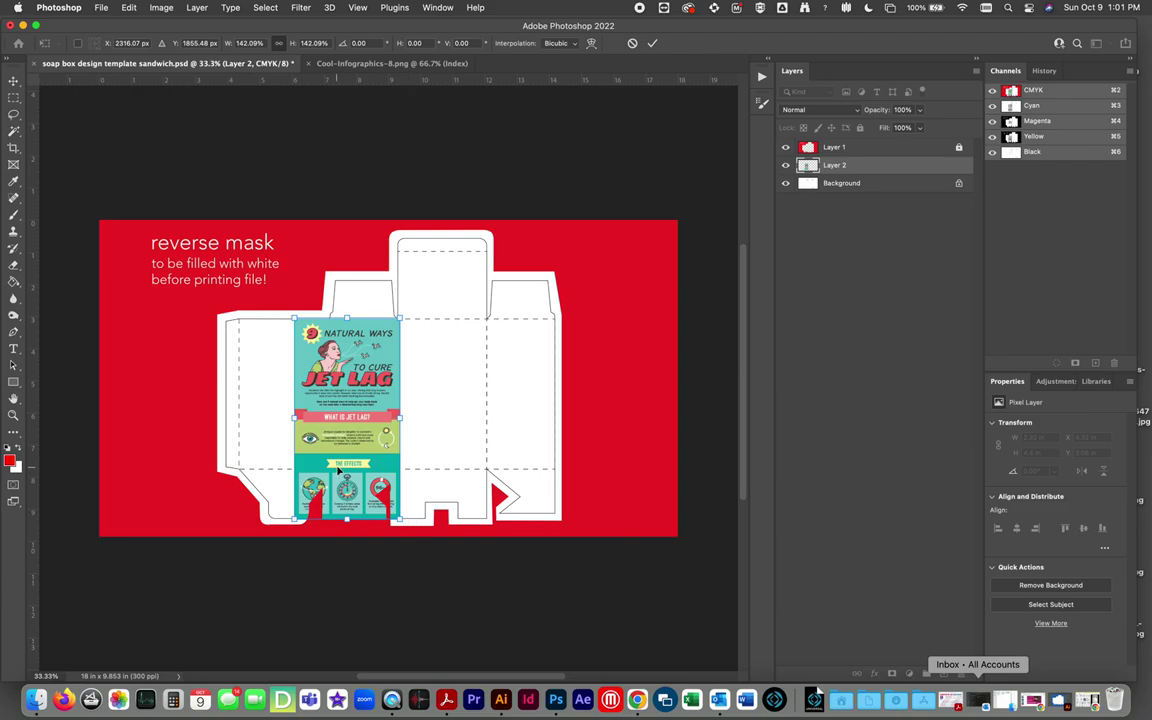
pyautogui.moveTo(397, 520); pyautogui.dragTo(424, 541)
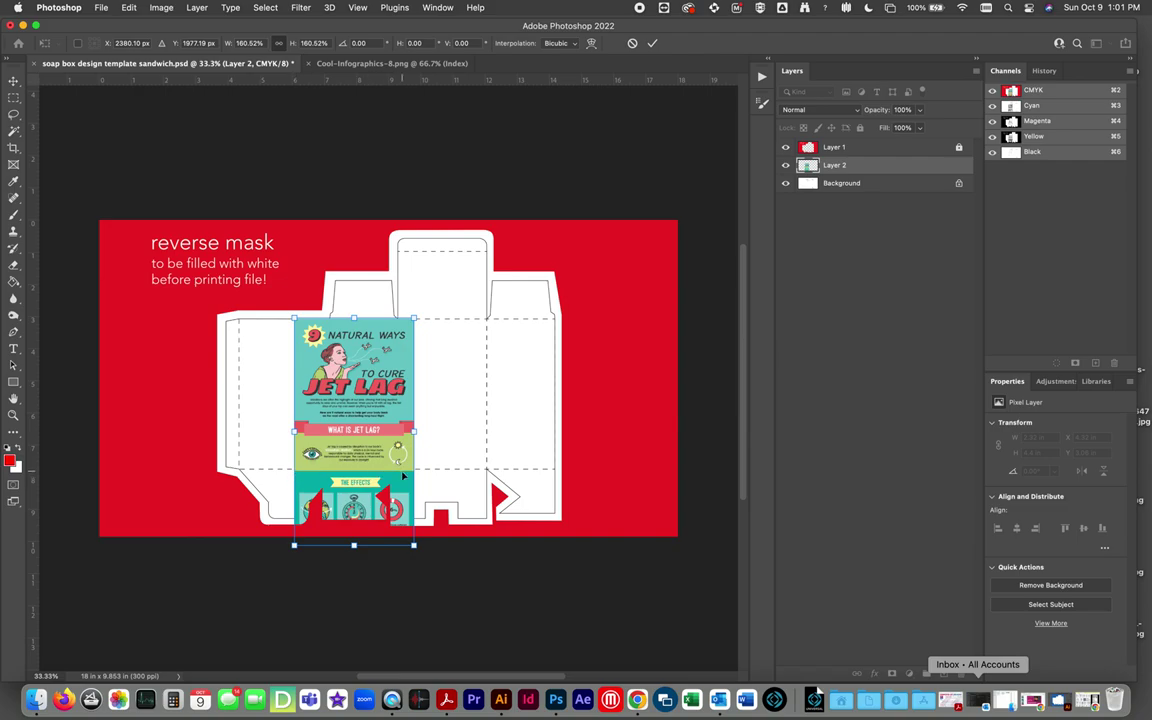
pyautogui.press('Return')
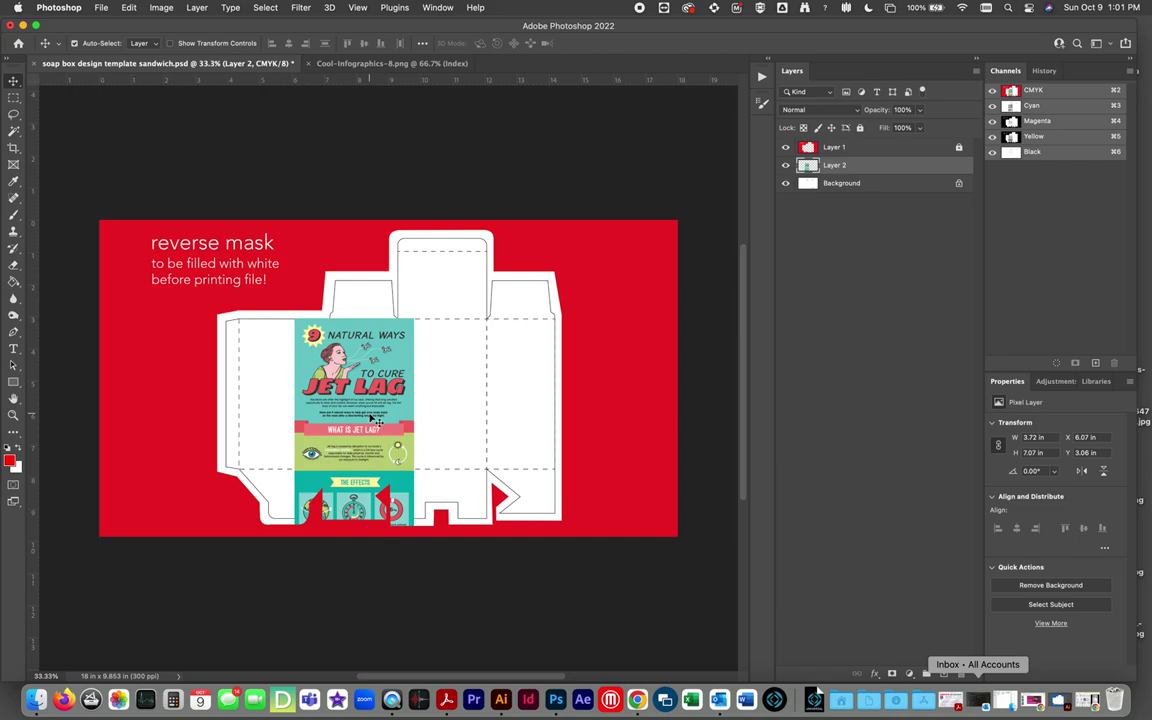
# Move the enlarged infographic back onto the leftmost main panel, at about X 4.31 in and Y 3.08 in.
pyautogui.moveTo(378, 397); pyautogui.dragTo(310, 400)
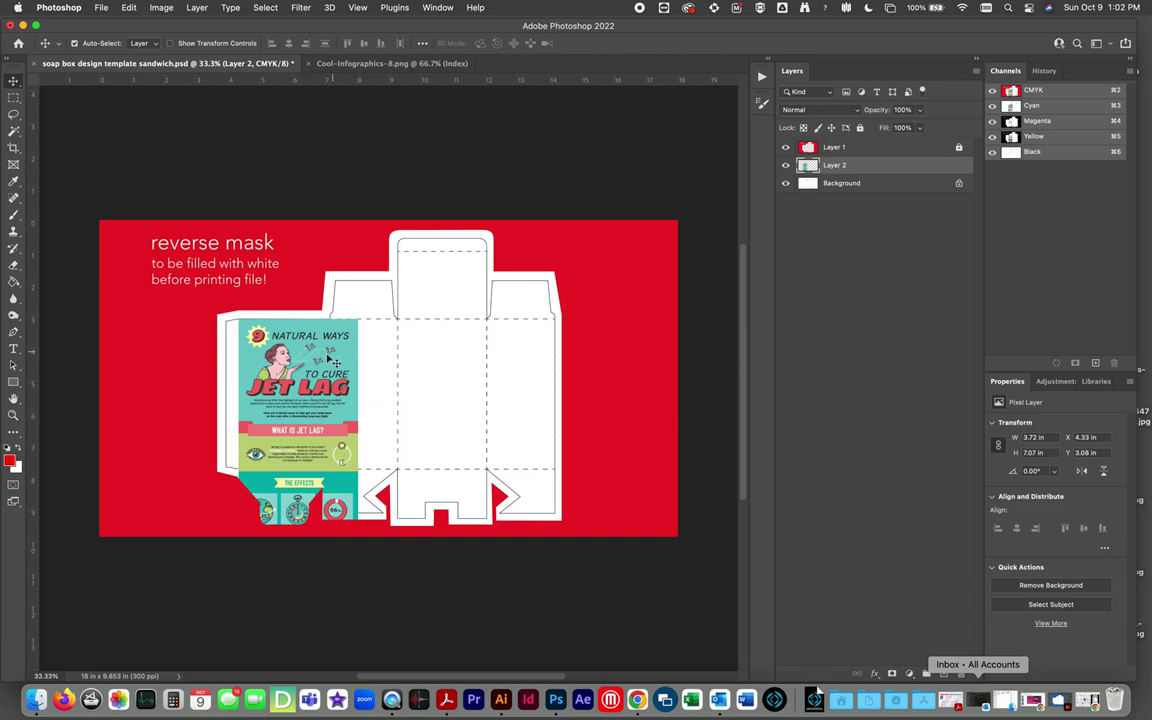
pyautogui.moveTo(318, 376)
pyautogui.mouseDown()
pyautogui.moveTo(326, 358)
pyautogui.moveTo(296, 350)
pyautogui.moveTo(322, 385)
pyautogui.mouseUp()
pyautogui.moveTo(296, 318); pyautogui.dragTo(294, 338)
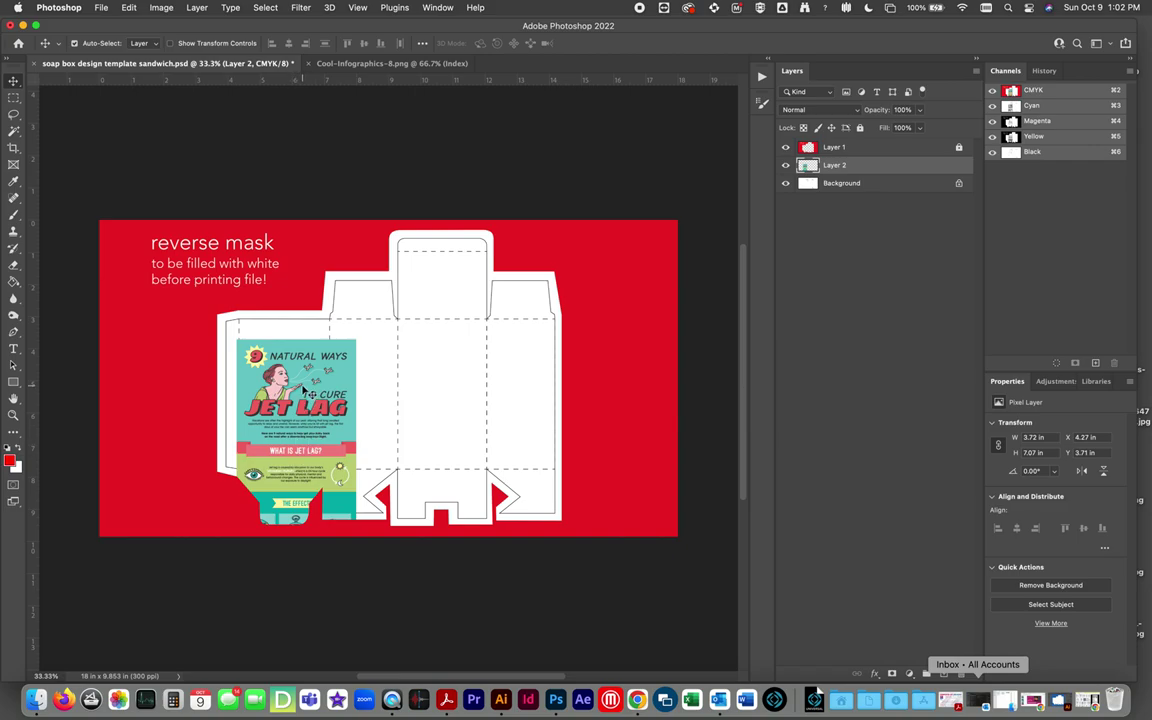
pyautogui.moveTo(300, 410); pyautogui.dragTo(301, 390)
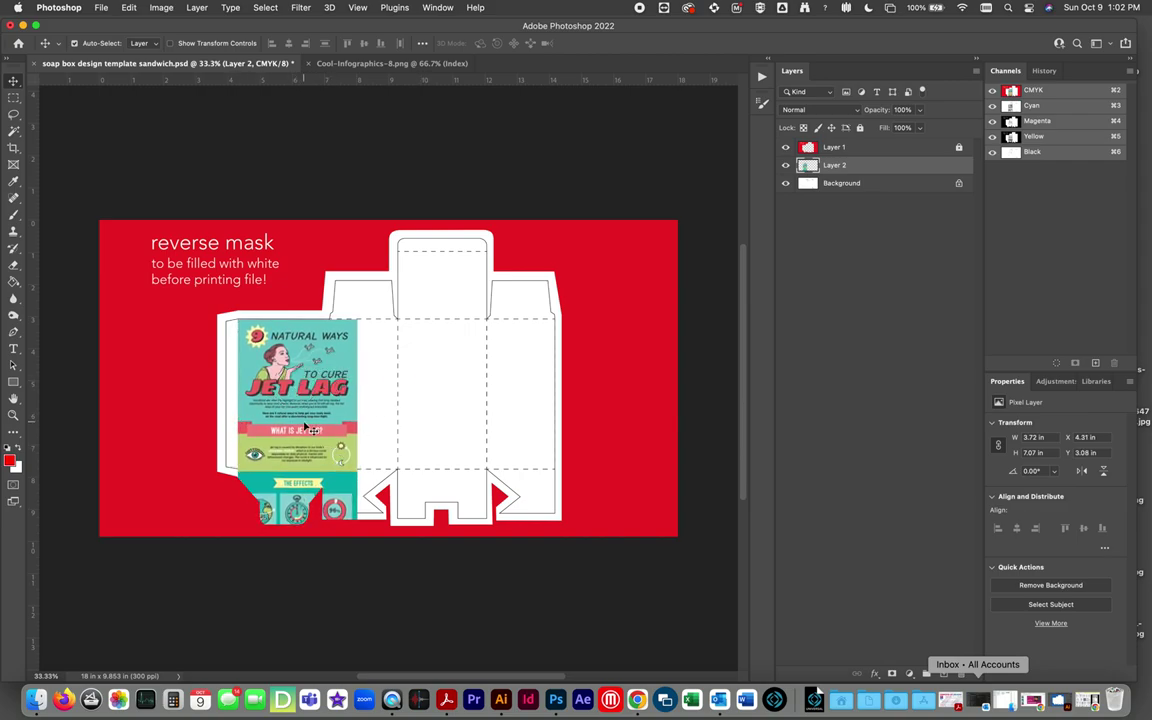
# Scale the infographic proportionally to about 77.2%, 2.87 in wide, to match the leftmost main panel's width.
pyautogui.press('super+t')
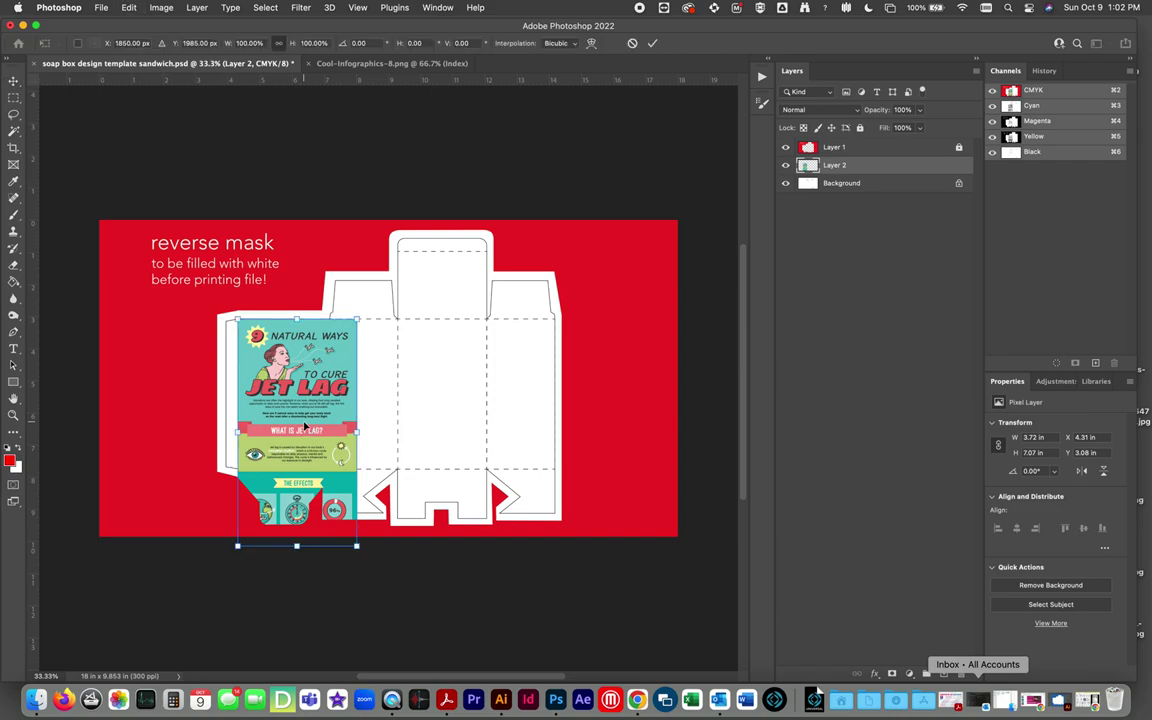
pyautogui.moveTo(357, 546); pyautogui.dragTo(308, 506)
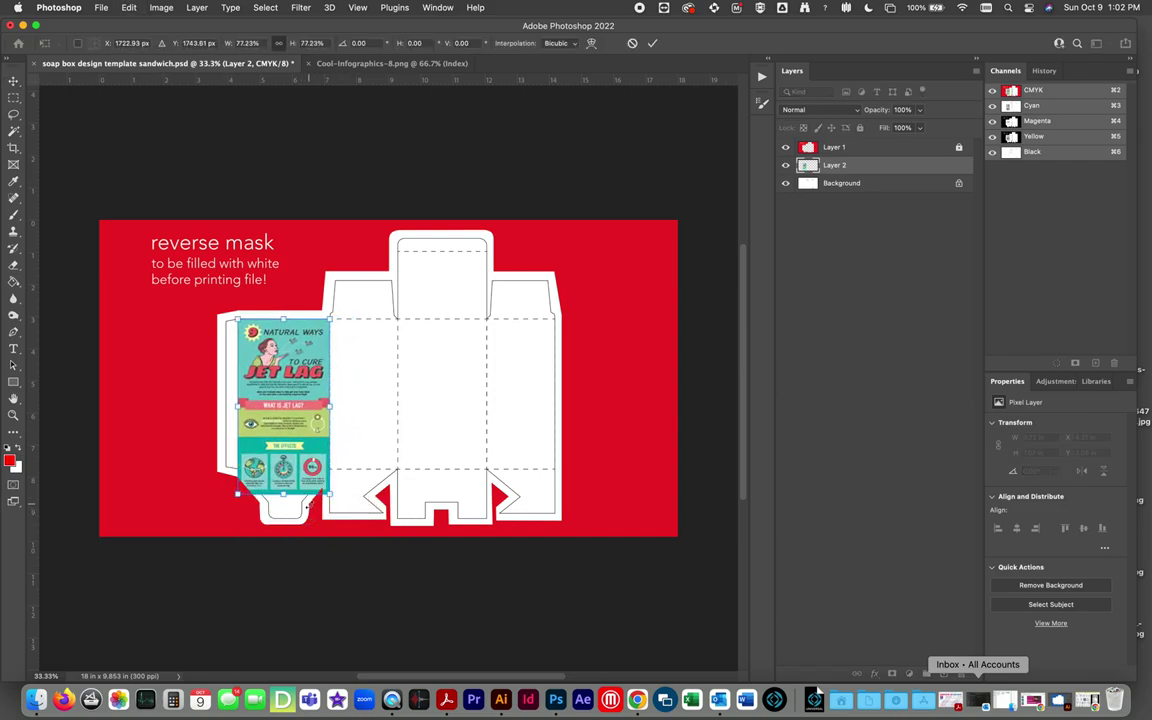
pyautogui.moveTo(289, 399)
pyautogui.mouseDown()
pyautogui.moveTo(278, 413)
pyautogui.moveTo(272, 397)
pyautogui.moveTo(287, 398)
pyautogui.mouseUp()
pyautogui.press('Return')
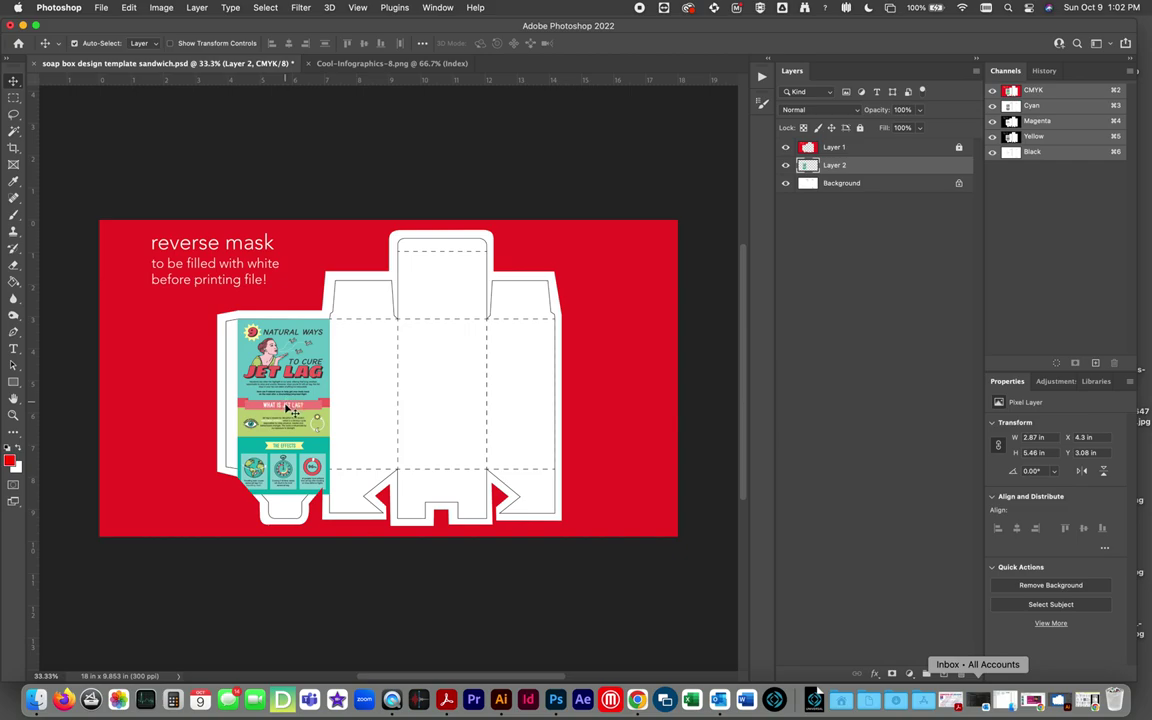
# Align the infographic closely with the leftmost main panel's fold lines, at about X 4.33 in and Y 3.08 in.
pyautogui.press('z')
pyautogui.click(268, 415)
pyautogui.click(266, 414)
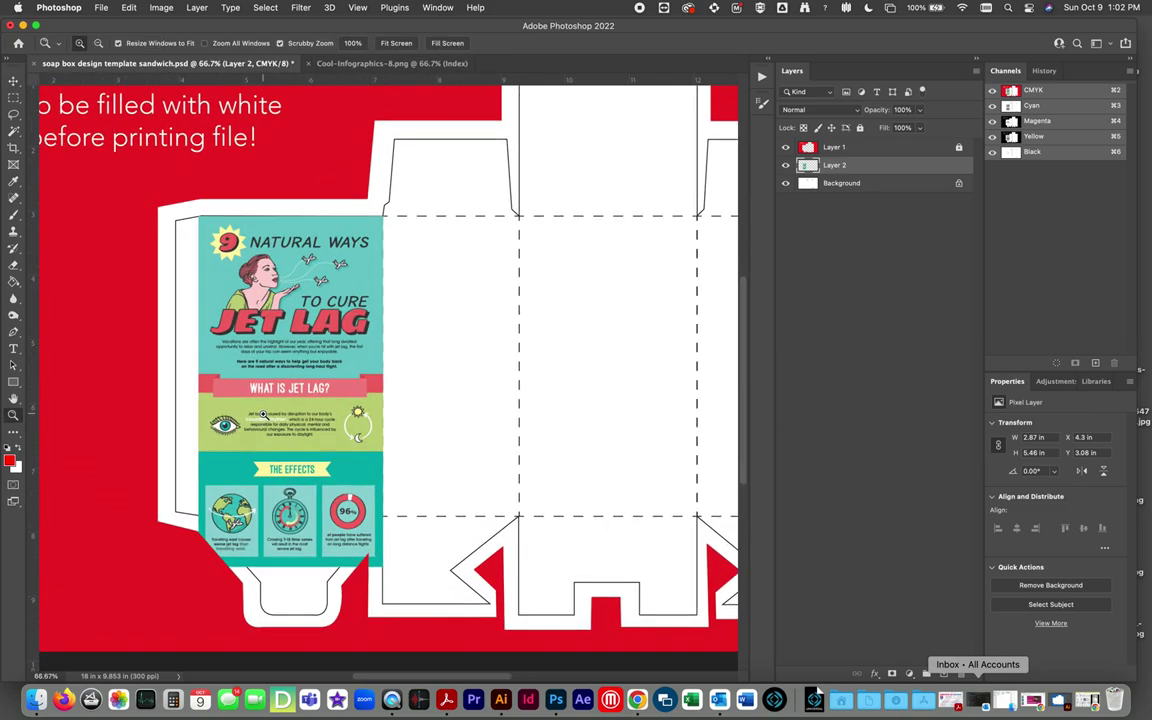
pyautogui.press('v')
pyautogui.moveTo(299, 279); pyautogui.dragTo(309, 284)
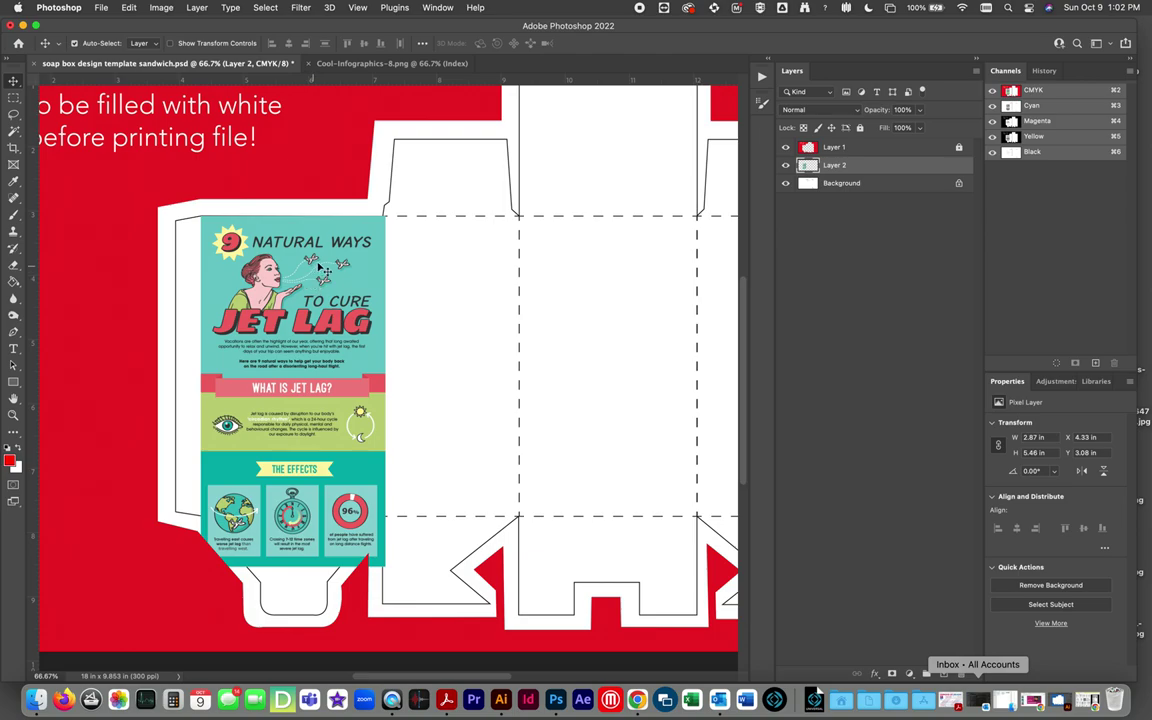
# Select the infographic's THE EFFECTS section, move it onto the blank panels at about X 8.63 in and Y 3.9 in, and clear the selection.
pyautogui.click(13, 97)
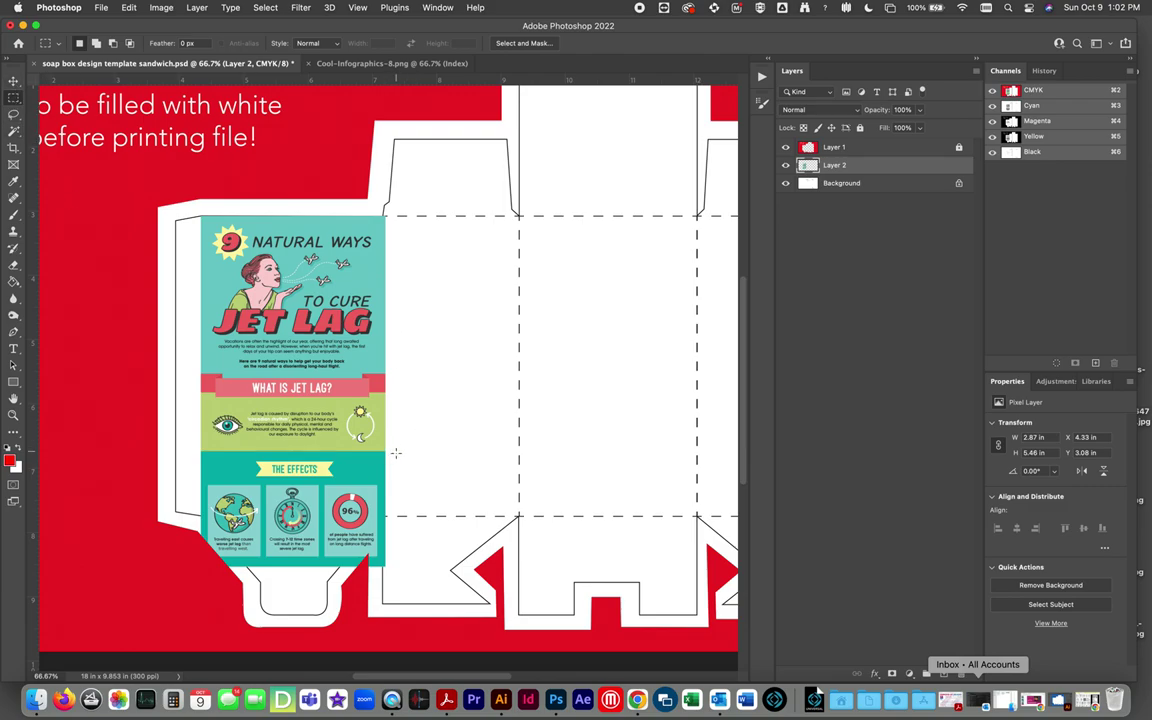
pyautogui.moveTo(390, 452); pyautogui.dragTo(186, 582)
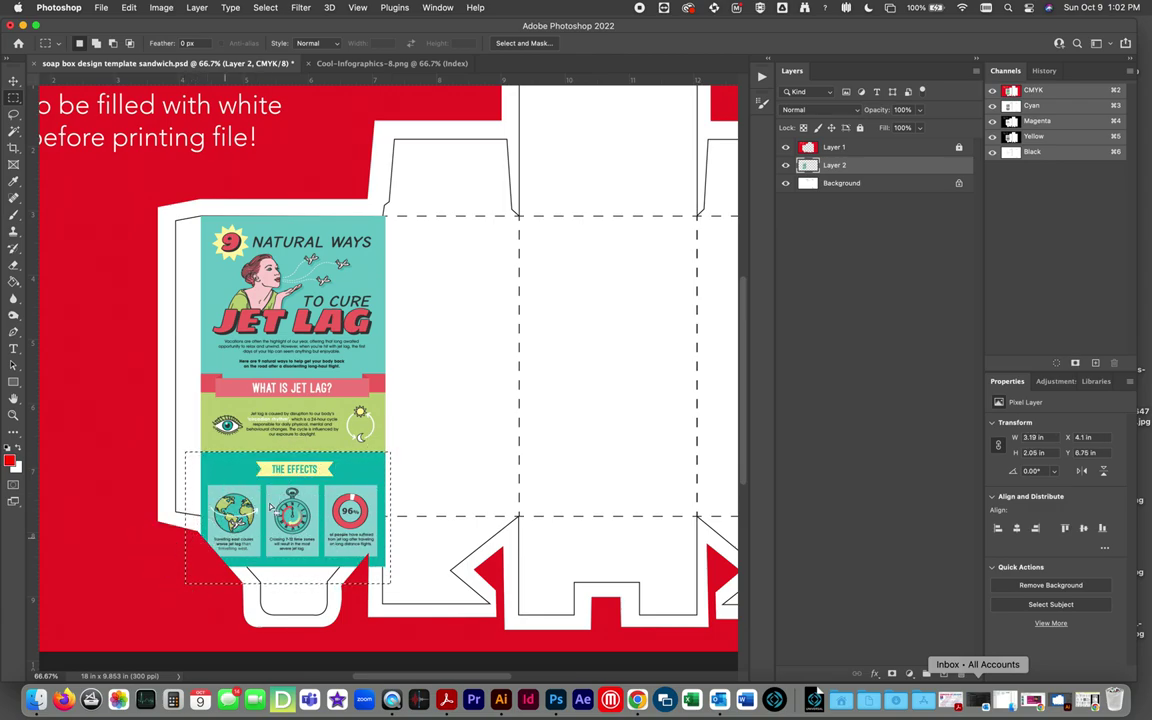
pyautogui.click(13, 80)
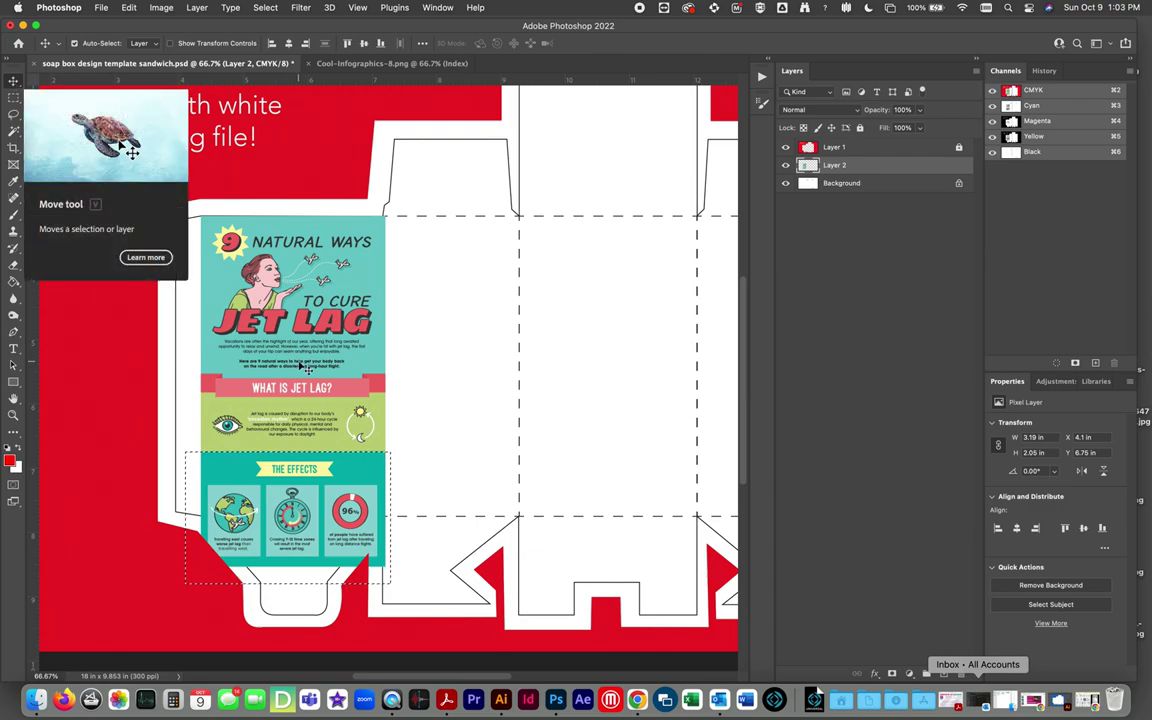
pyautogui.moveTo(258, 471); pyautogui.dragTo(550, 288)
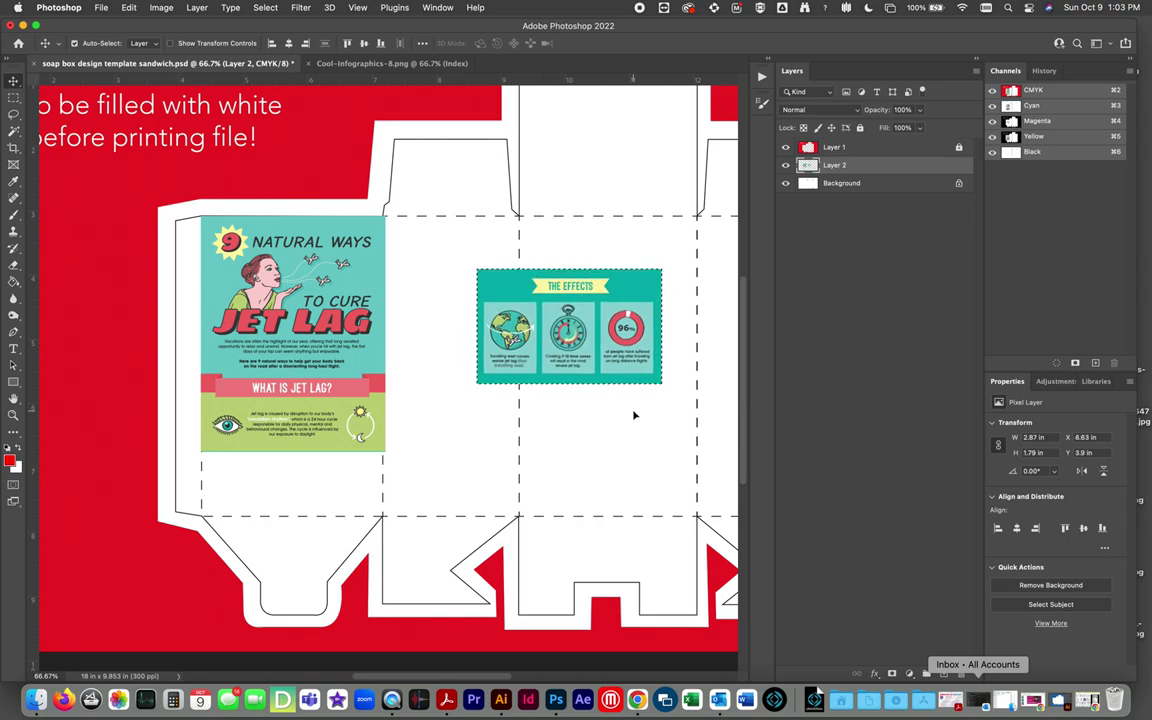
pyautogui.press('super+d')
# Shift the Layer 2 artwork to about X 4.31 in and Y 3.06 in, and check the fold lines beneath by hiding and reshowing the layer.
pyautogui.moveTo(378, 364); pyautogui.dragTo(355, 372)
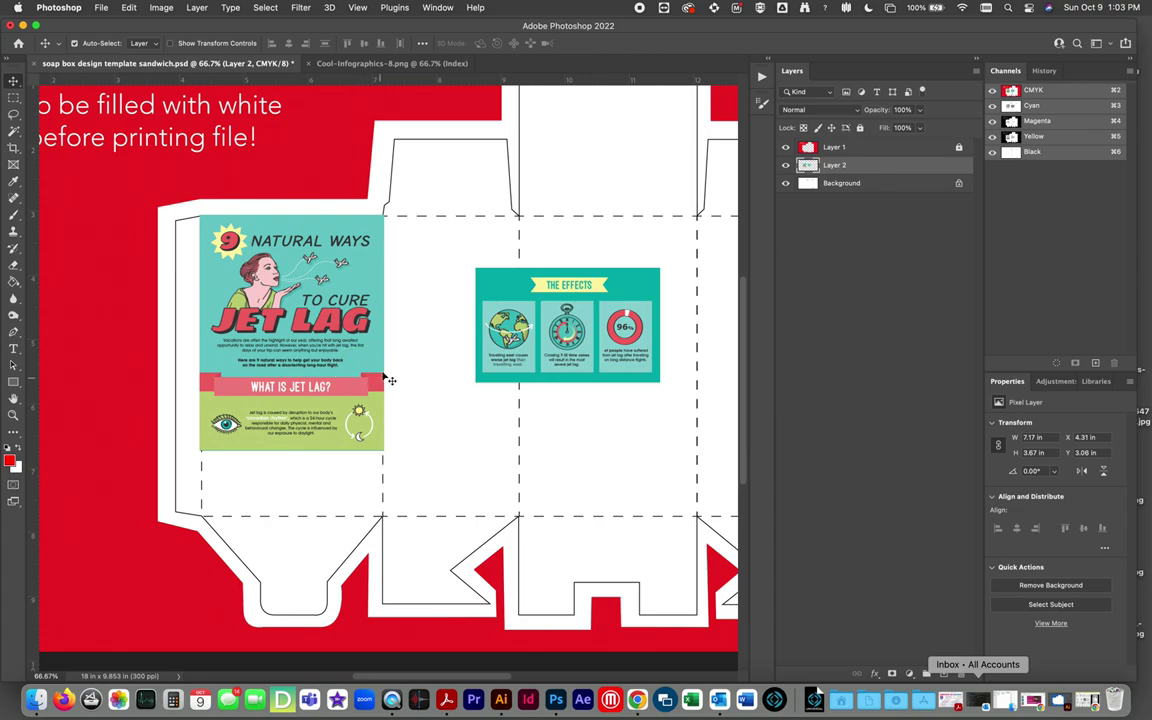
pyautogui.click(786, 165)
pyautogui.click(786, 165)
# Place vertical guides on the two side fold lines of the leftmost main panel.
pyautogui.moveTo(30, 307); pyautogui.dragTo(382, 350)
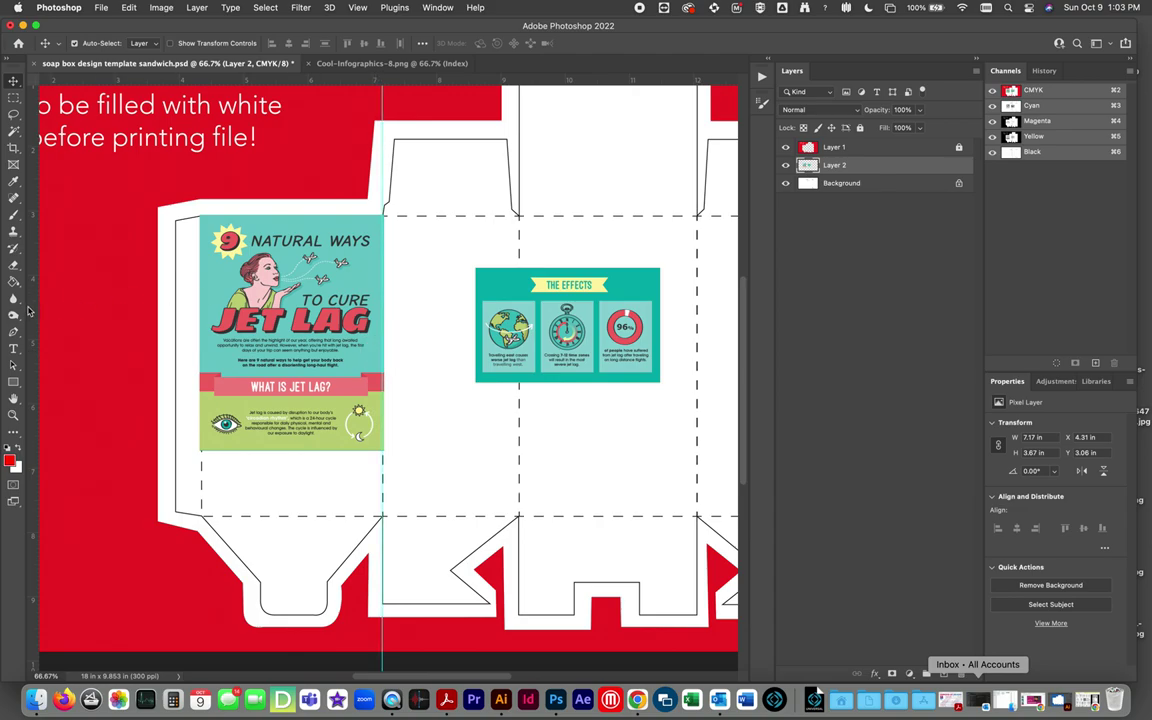
pyautogui.moveTo(32, 318); pyautogui.dragTo(202, 328)
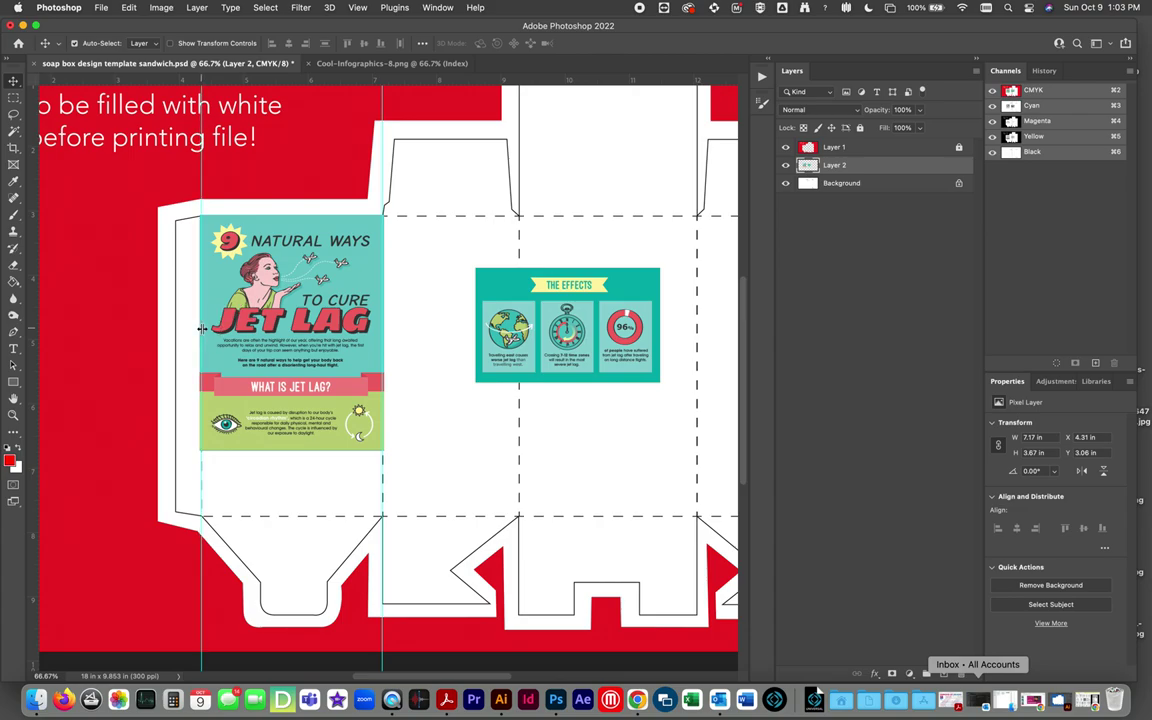
pyautogui.click(104, 328)
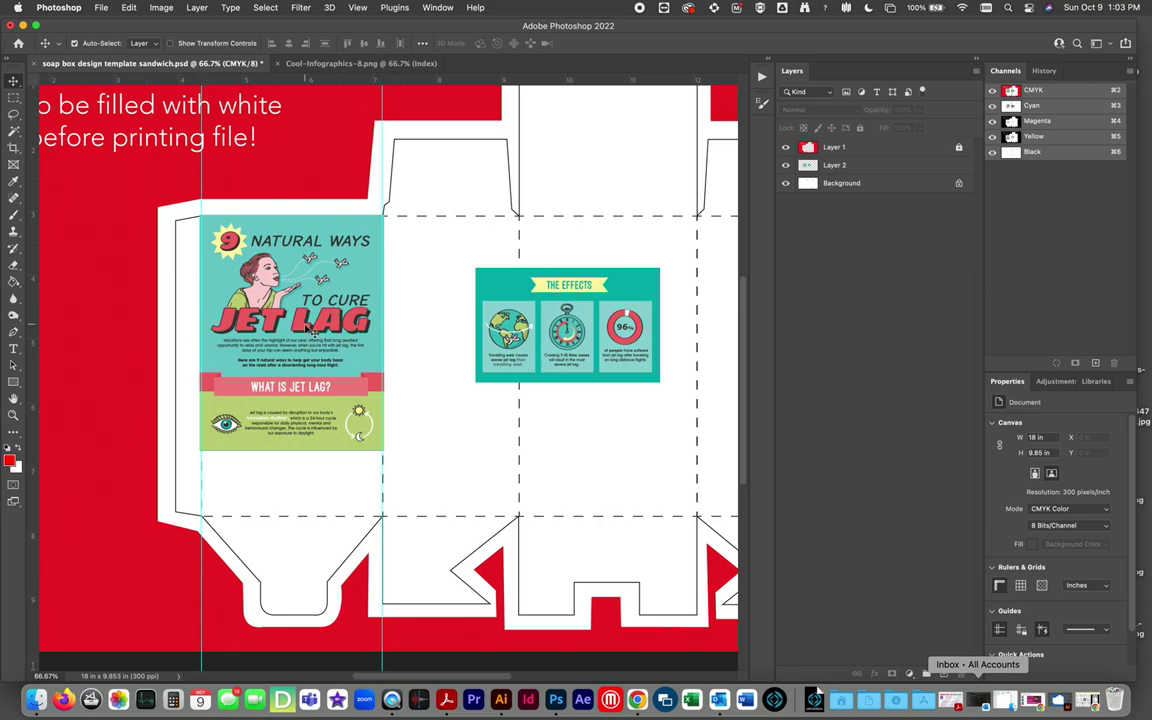
# Try to move THE EFFECTS section slightly downward without selecting it first, and undo the move.
pyautogui.click(13, 97)
pyautogui.click(13, 80)
pyautogui.moveTo(510, 294); pyautogui.dragTo(503, 315)
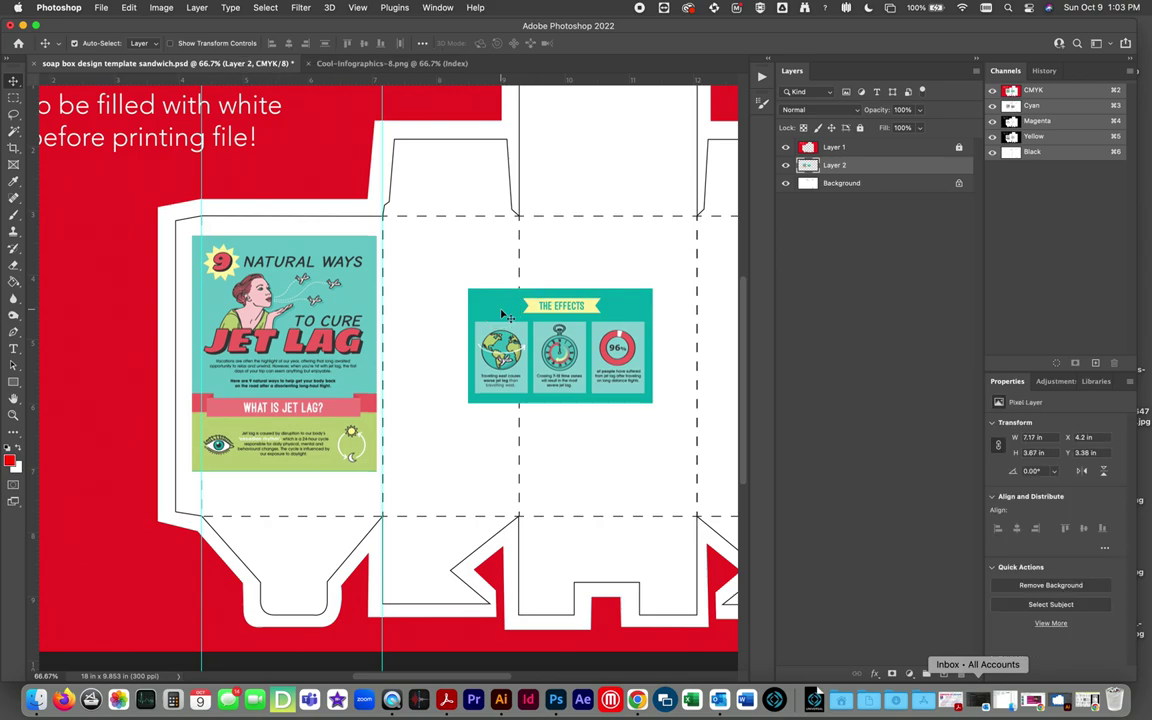
pyautogui.press('super+z')
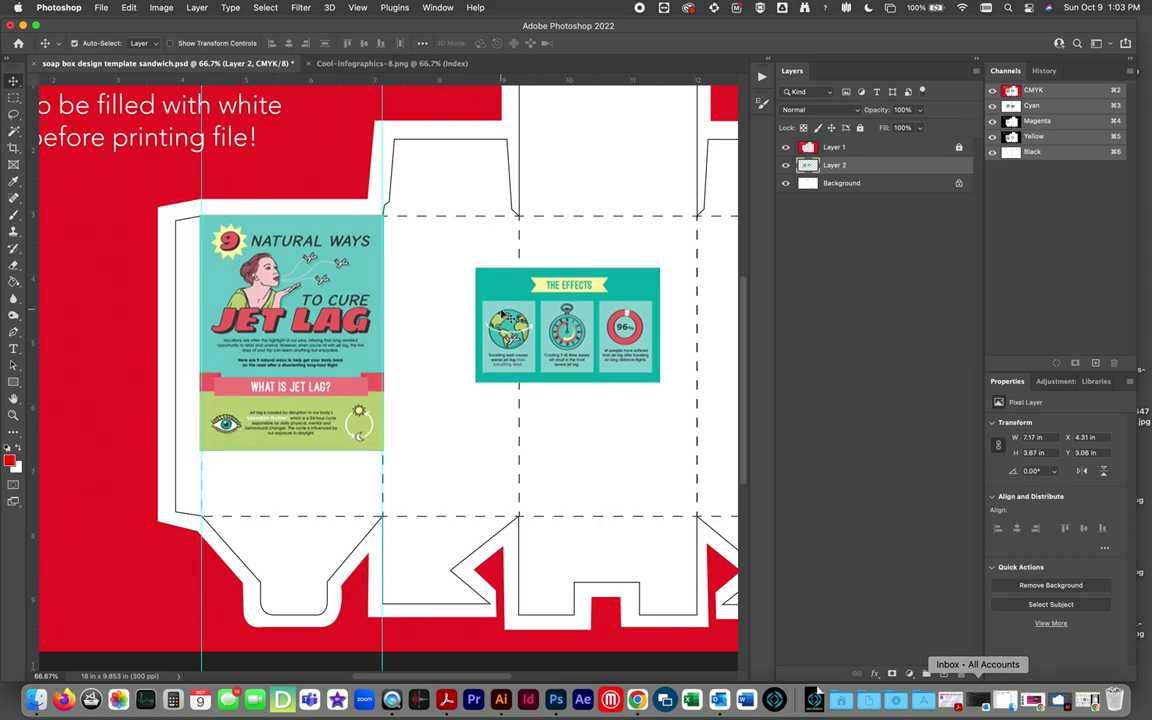
# Select THE EFFECTS section and move it directly beneath the rest of the infographic, at about X 4.33 in and Y 6.73 in.
pyautogui.click(13, 97)
pyautogui.moveTo(458, 248); pyautogui.dragTo(686, 398)
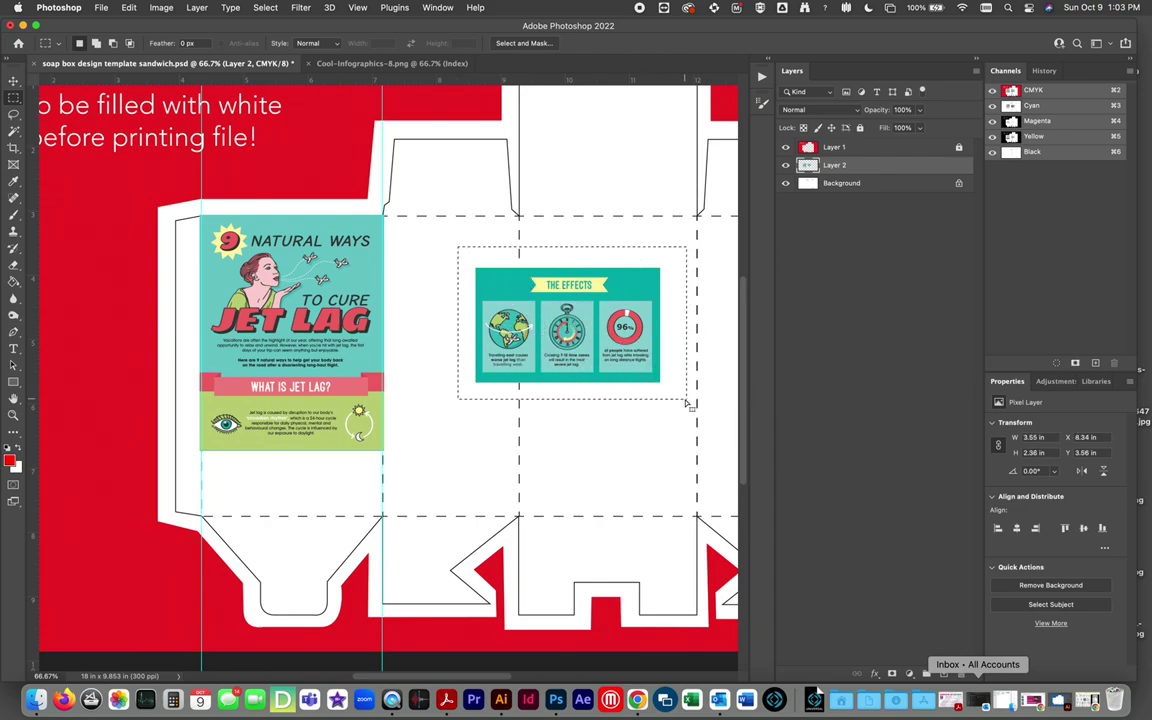
pyautogui.click(13, 80)
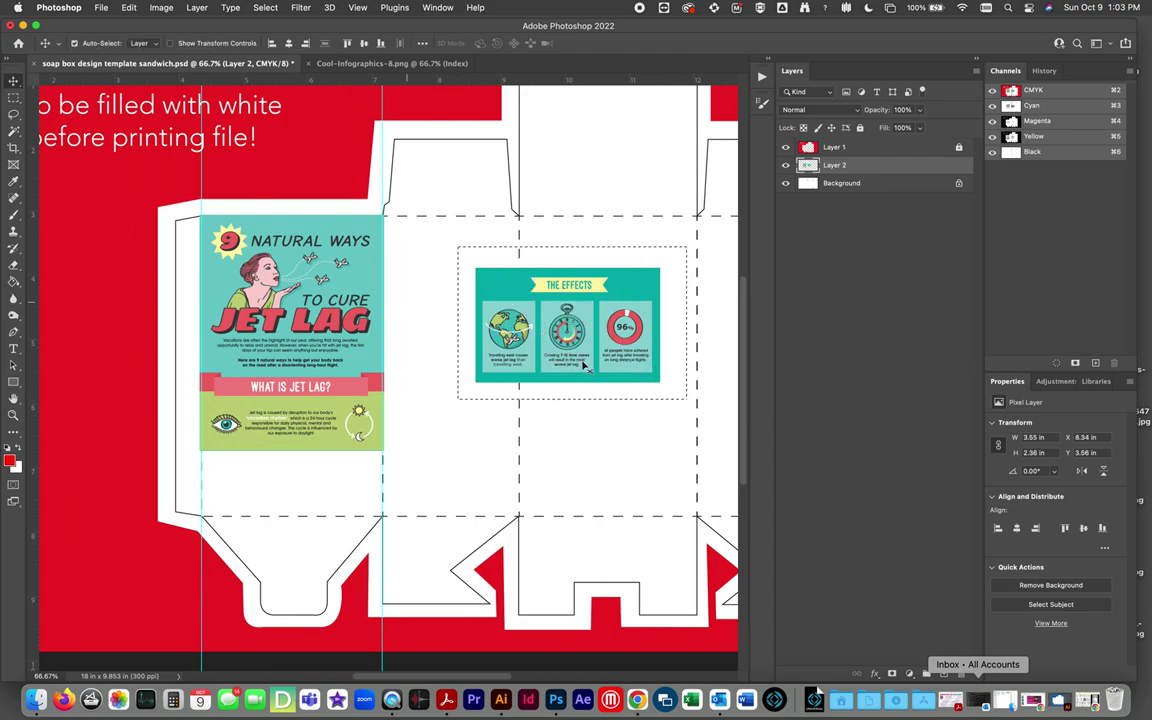
pyautogui.moveTo(598, 320); pyautogui.dragTo(350, 491)
# Scale THE EFFECTS section to about 2.05 by 1.05 in, center it above the panel's lower fold line, and clear the selection.
pyautogui.press('super+t')
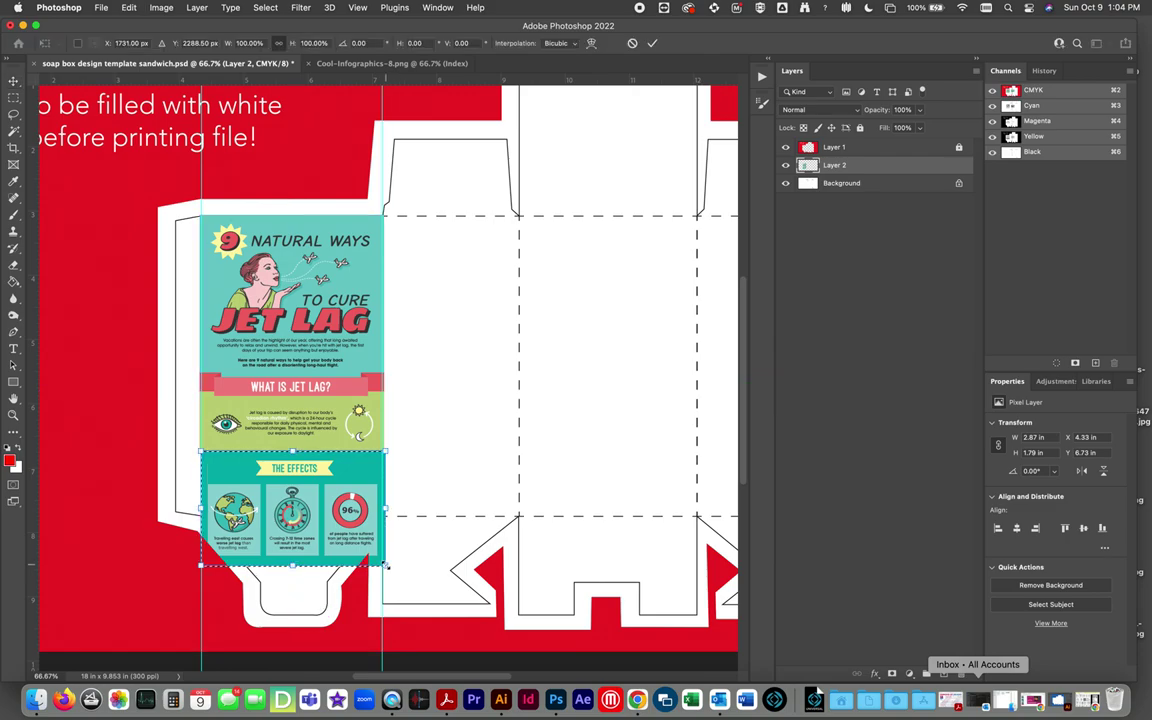
pyautogui.moveTo(385, 566); pyautogui.dragTo(316, 486)
pyautogui.press('Return')
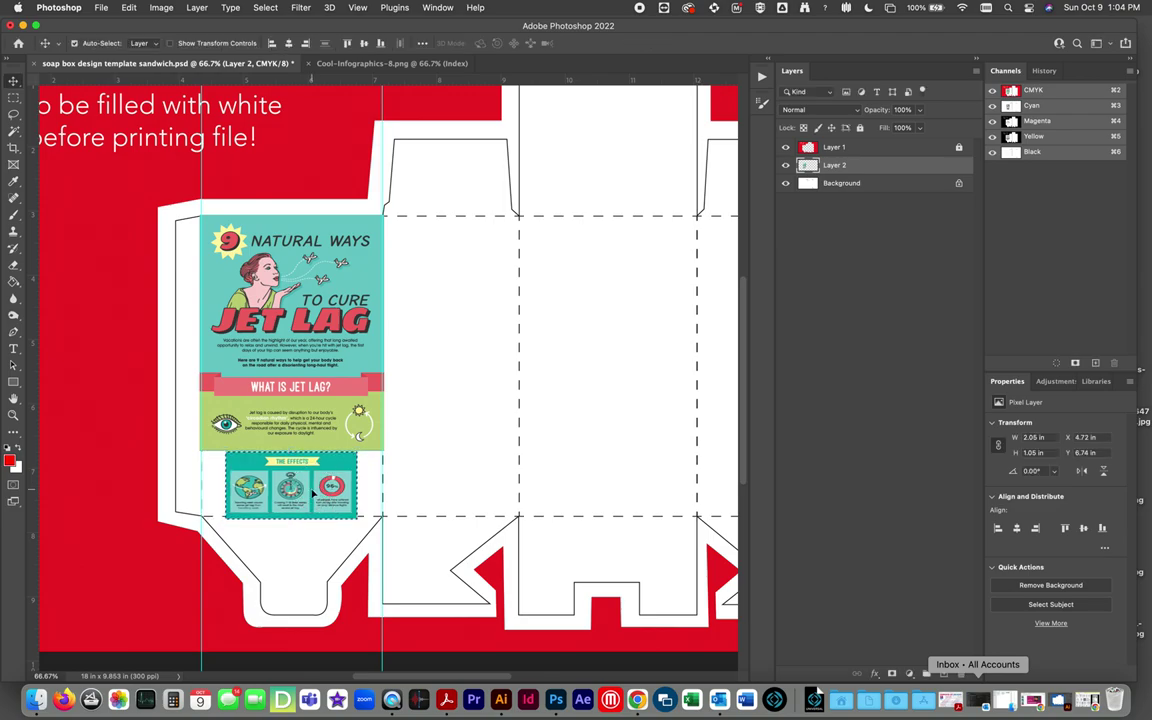
pyautogui.press('super+d')
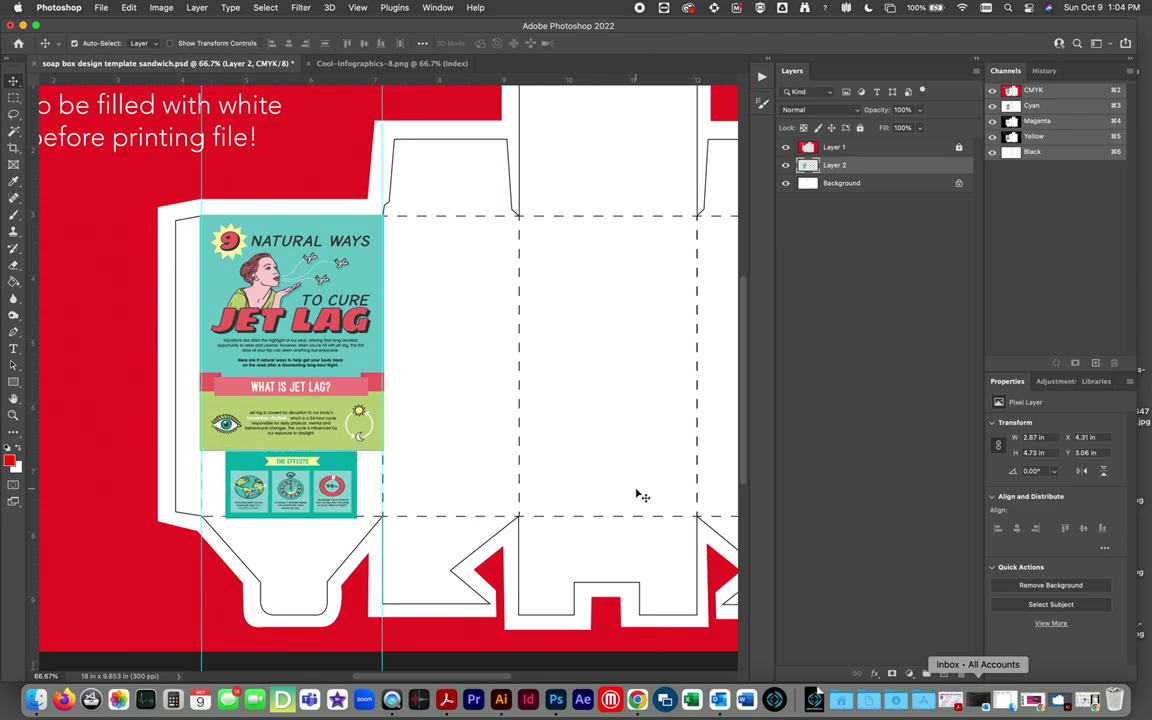
# Restore the selection of THE EFFECTS section, nudge it up 6 pixels, and clear the selection.
pyautogui.press('super+z')
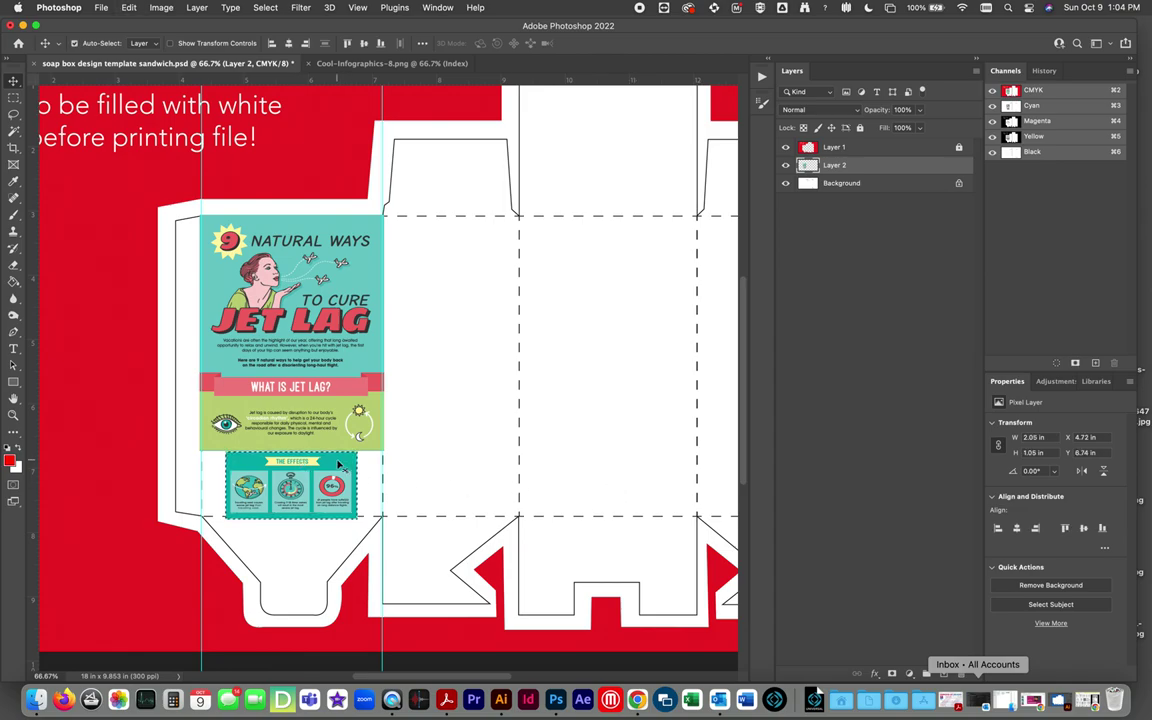
pyautogui.press('Up')
pyautogui.press('Up')
pyautogui.press('Up')
pyautogui.press('Up')
pyautogui.press('Up')
pyautogui.press('Up')
pyautogui.press('super+d')
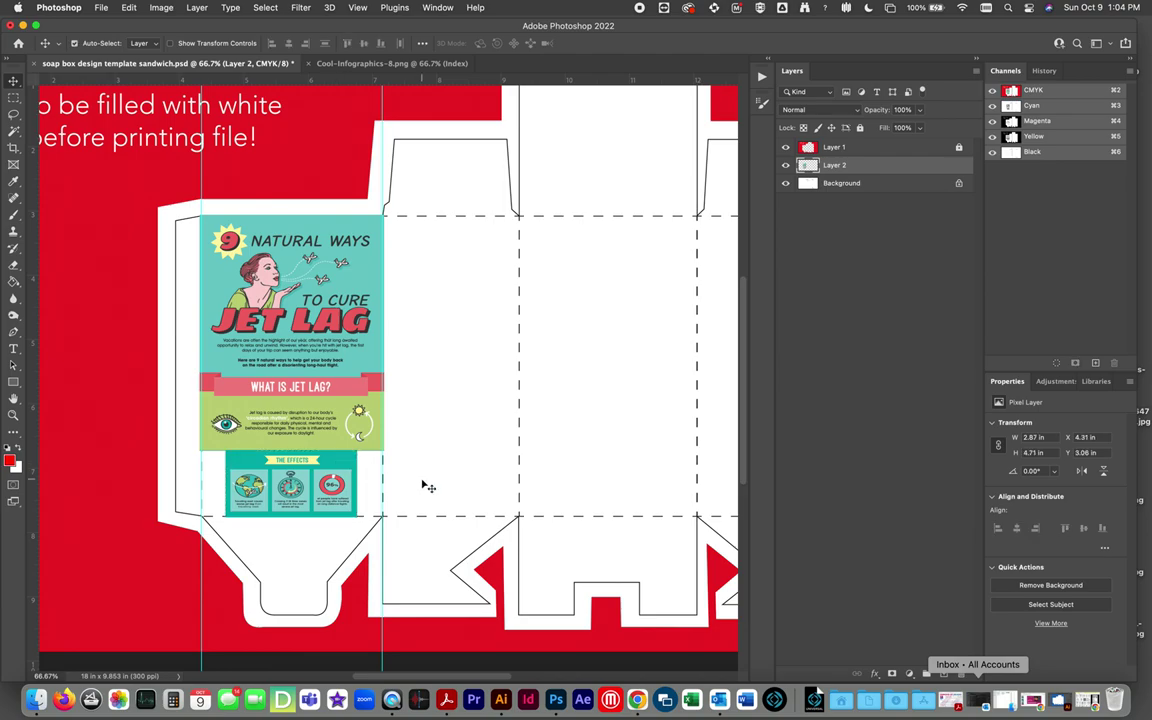
# Select the blank gap between the panel's left fold line and THE EFFECTS section, about 0.47 by 1.04 in.
pyautogui.press('z')
pyautogui.click(290, 467)
pyautogui.click(289, 467)
pyautogui.scroll(-5, 246, 463)
pyautogui.hscroll(-5, 246, 463)
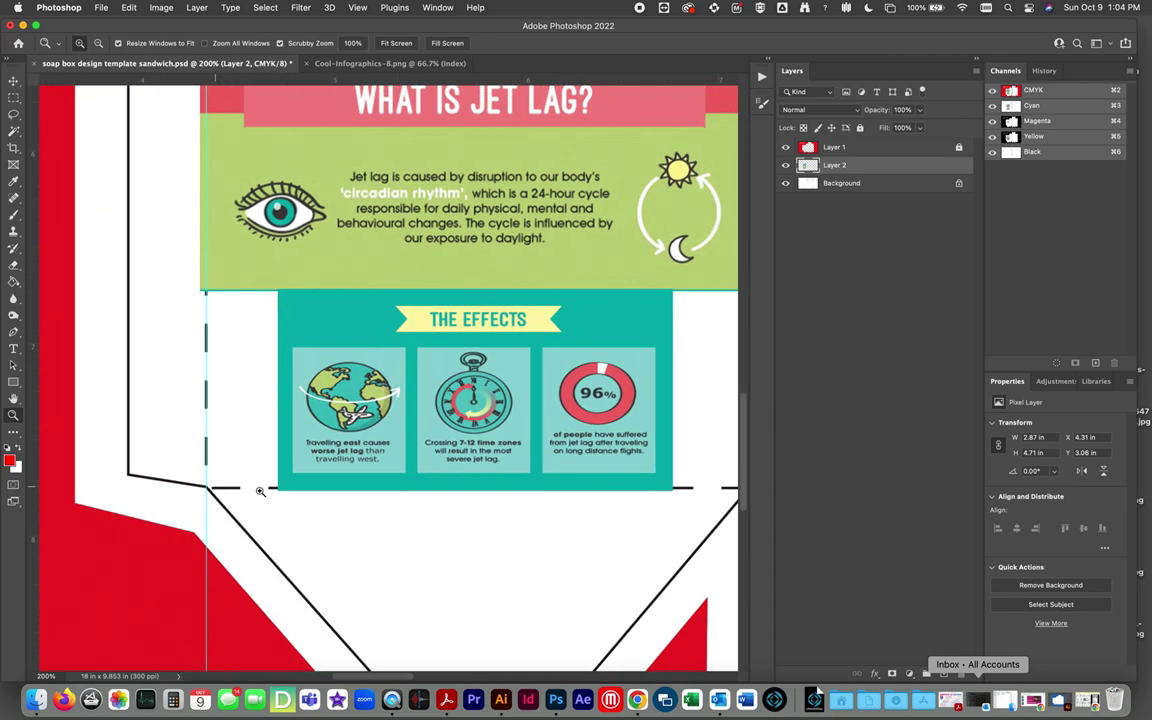
pyautogui.click(13, 97)
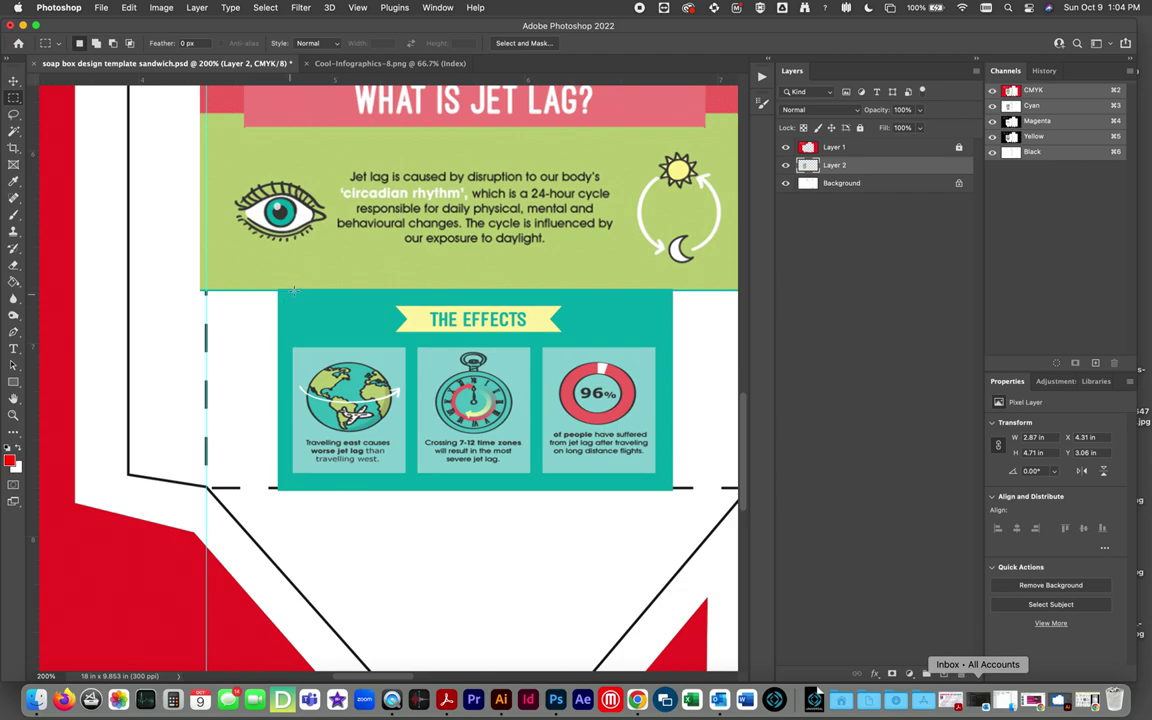
pyautogui.moveTo(290, 288); pyautogui.dragTo(200, 488)
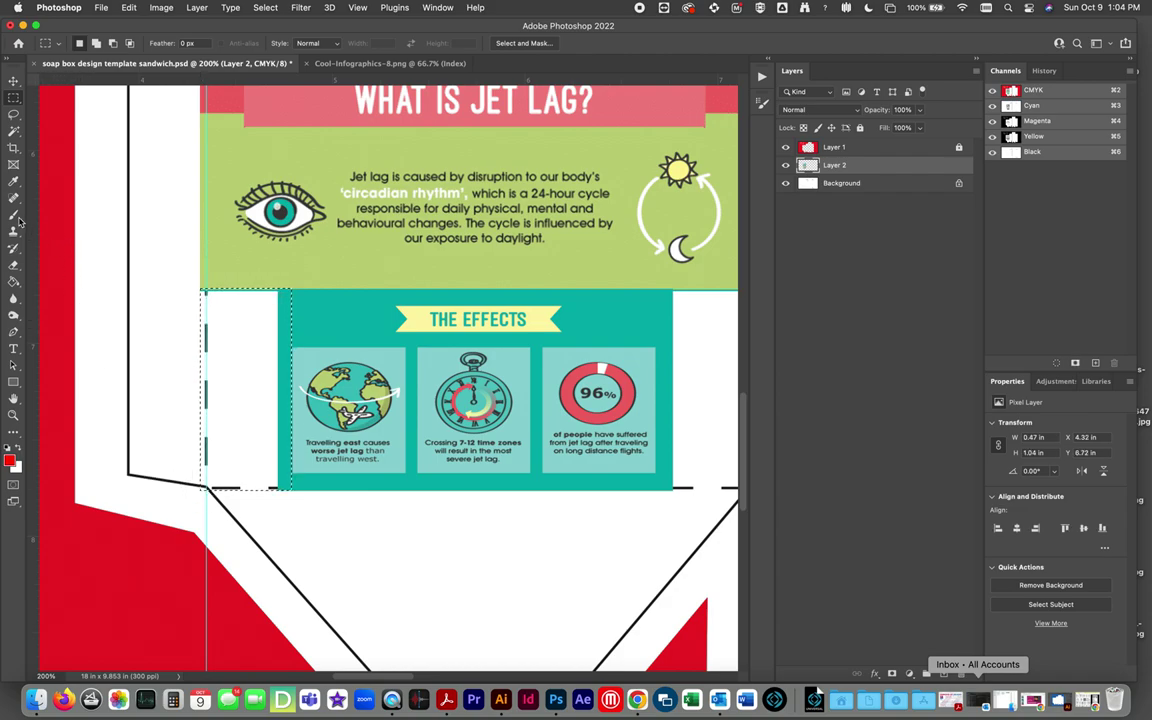
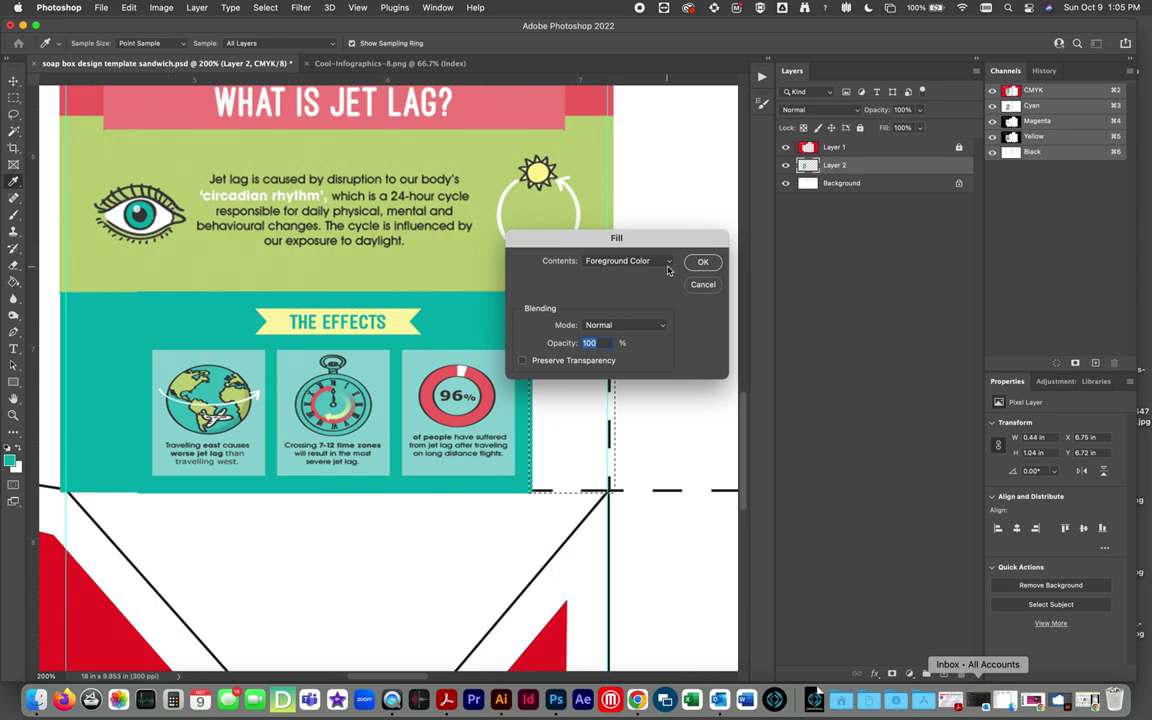
# Fill the selected gap to the right of THE EFFECTS section with the teal foreground color at 100% opacity and clear the selection.
pyautogui.click(702, 261)
pyautogui.click(712, 264)
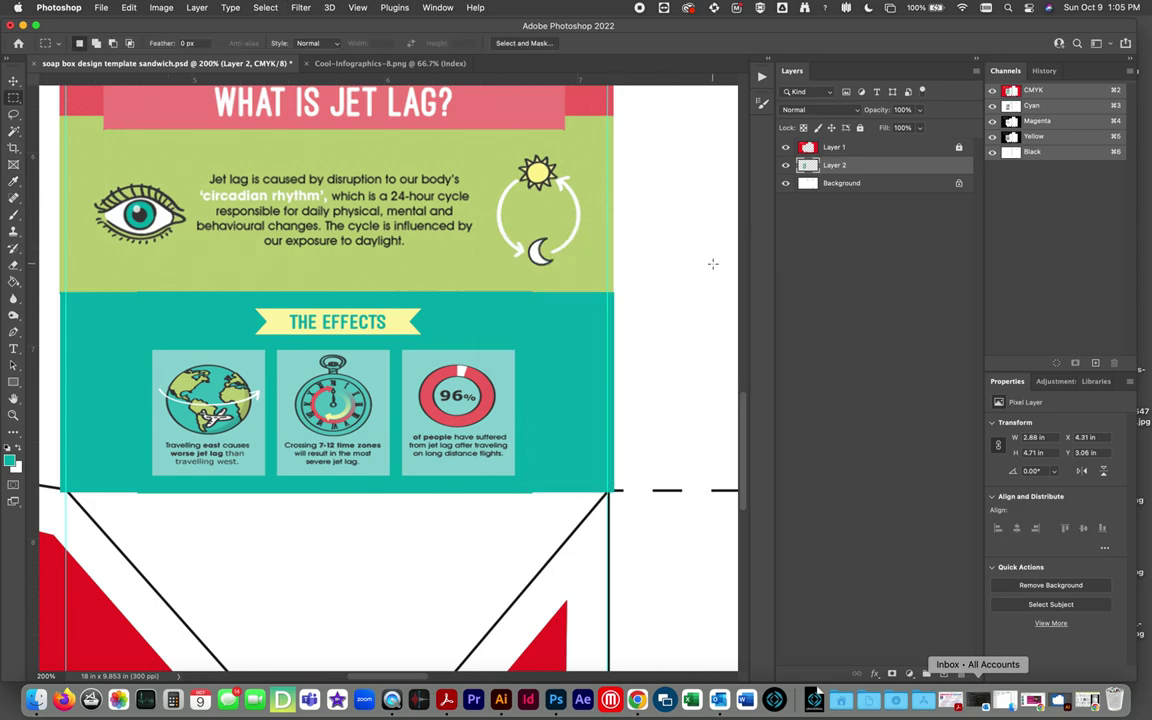
pyautogui.press('super+minus')
pyautogui.press('super+minus')
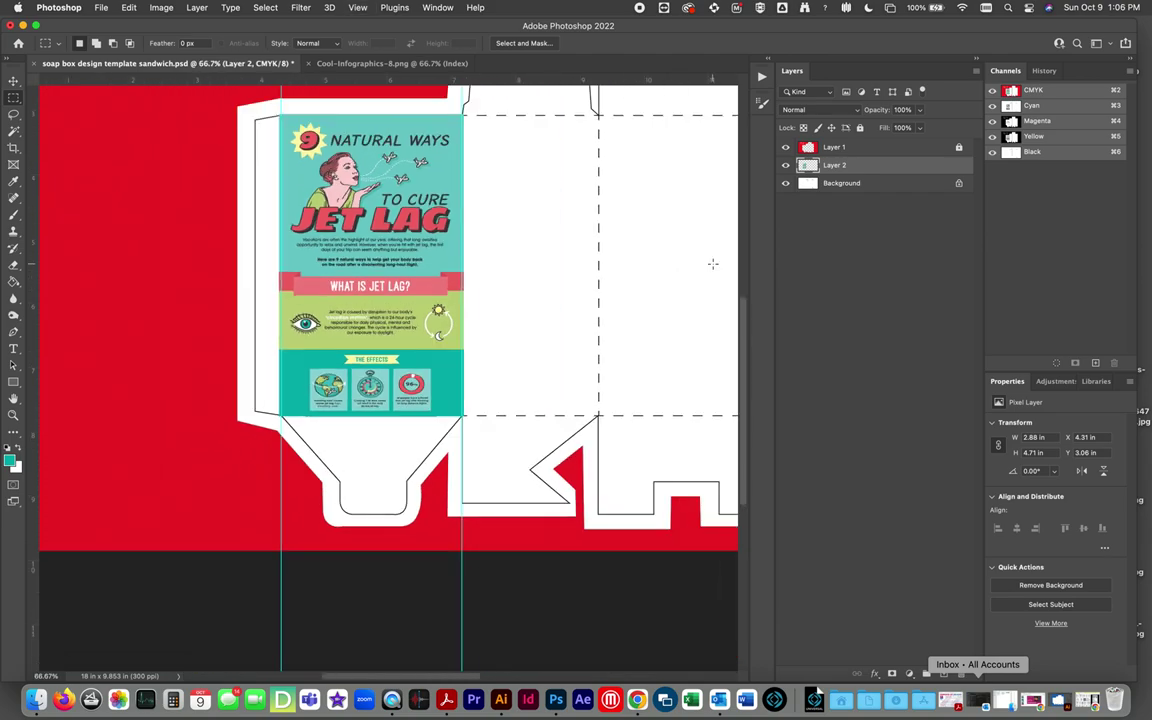
# Identify the infographic layer by toggling its visibility, lock Layer 2, and add a new layer above it.
pyautogui.moveTo(501, 255); pyautogui.dragTo(499, 297)
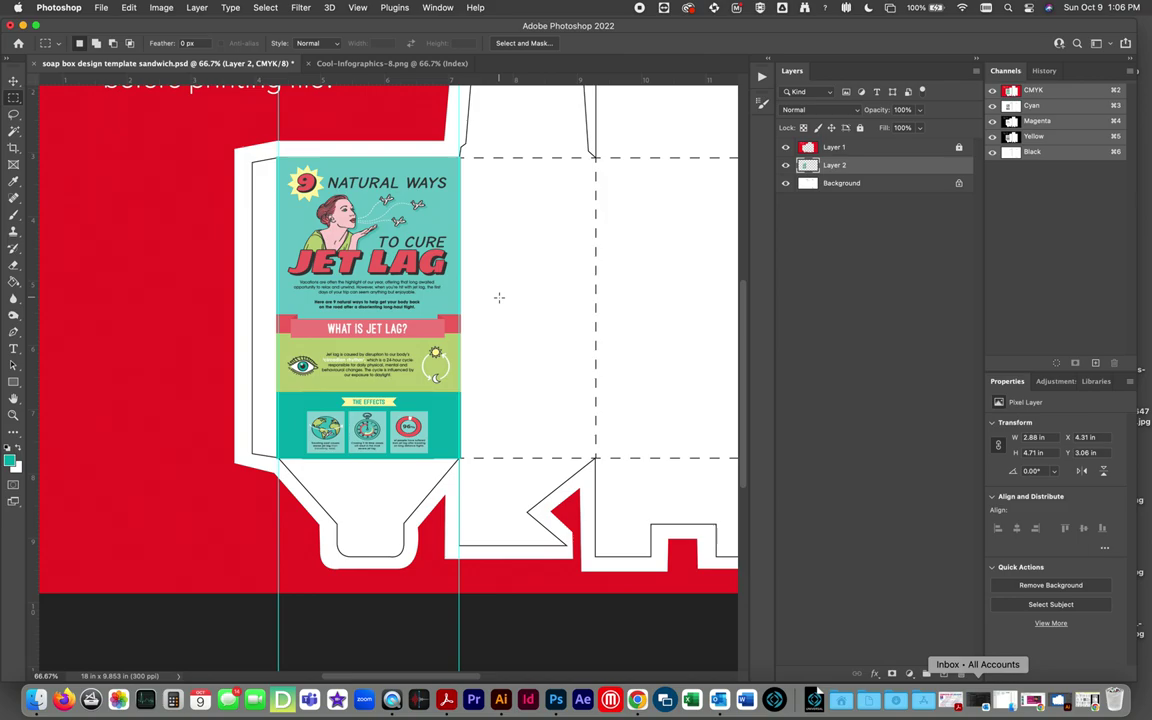
pyautogui.press('super+minus')
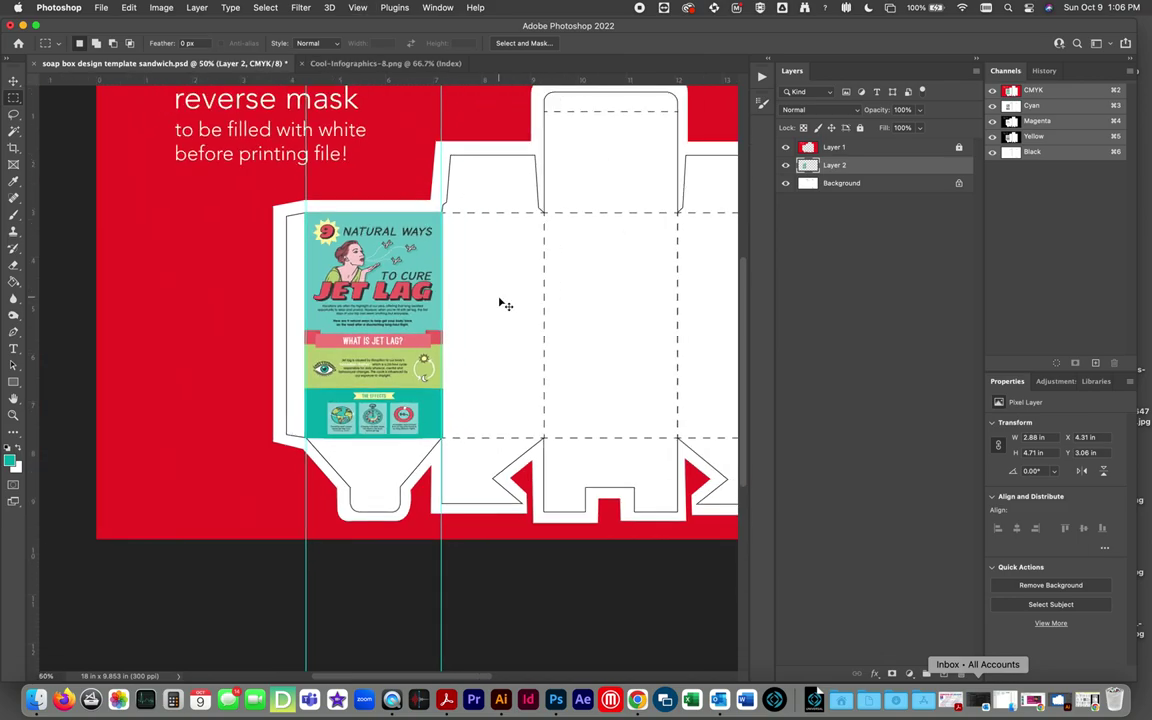
pyautogui.press('super+minus')
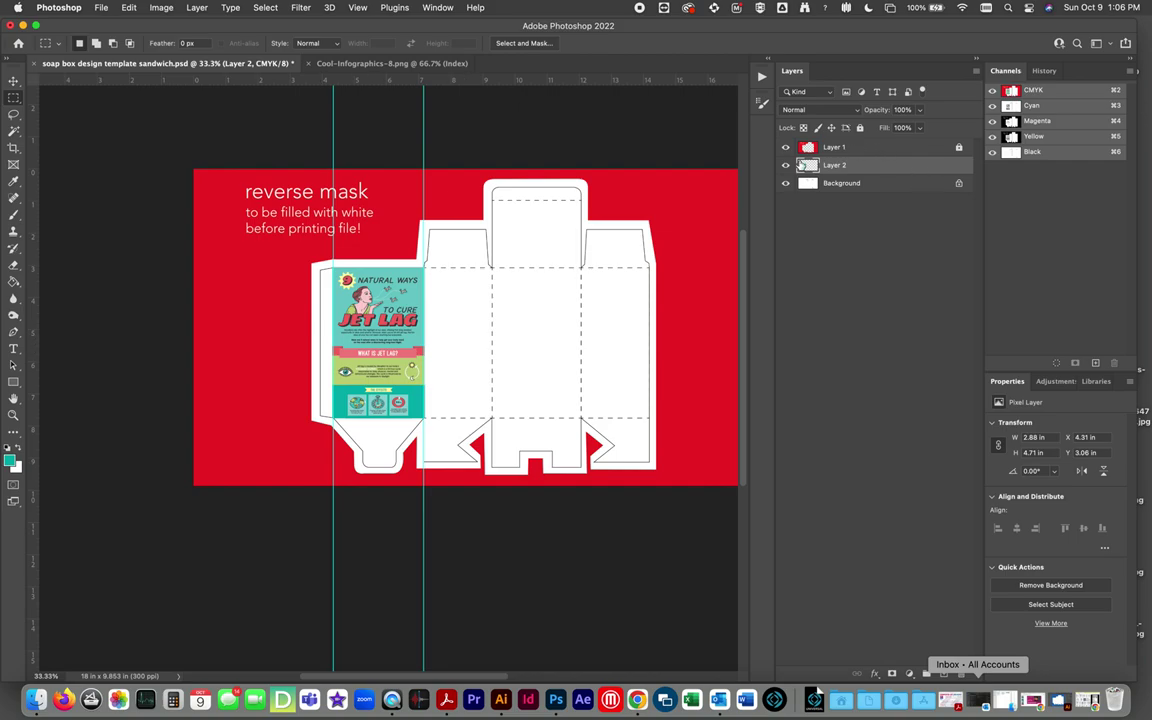
pyautogui.click(785, 165)
pyautogui.click(785, 165)
pyautogui.click(859, 128)
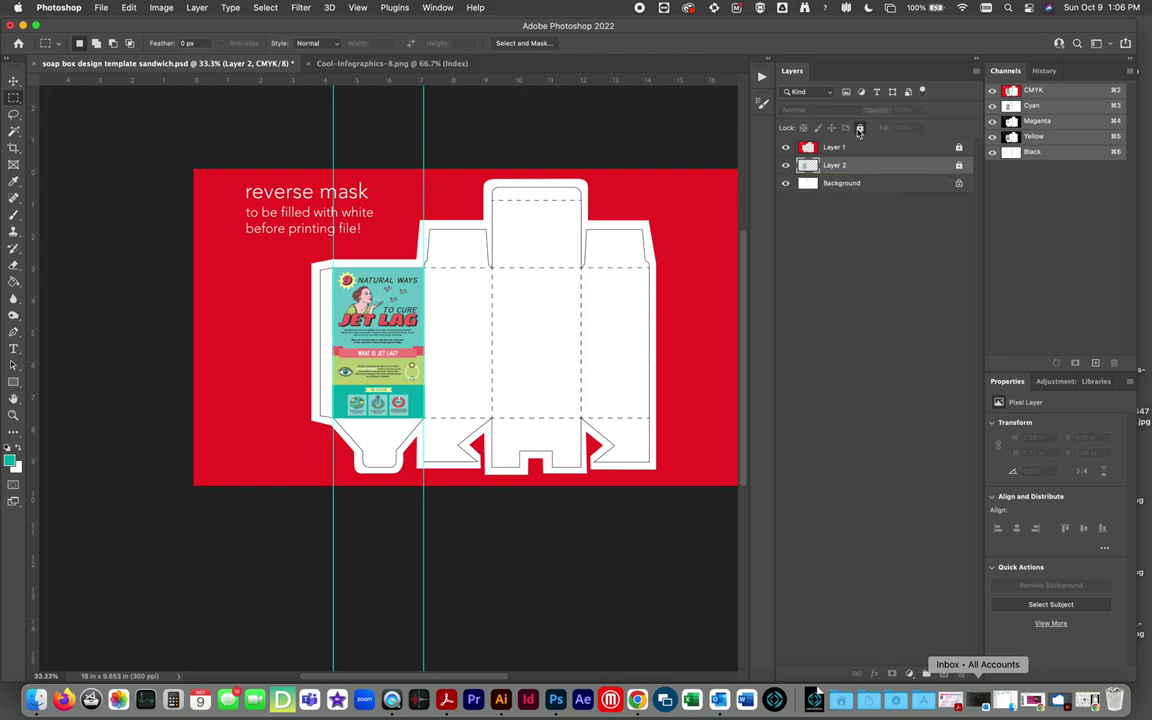
pyautogui.click(944, 676)
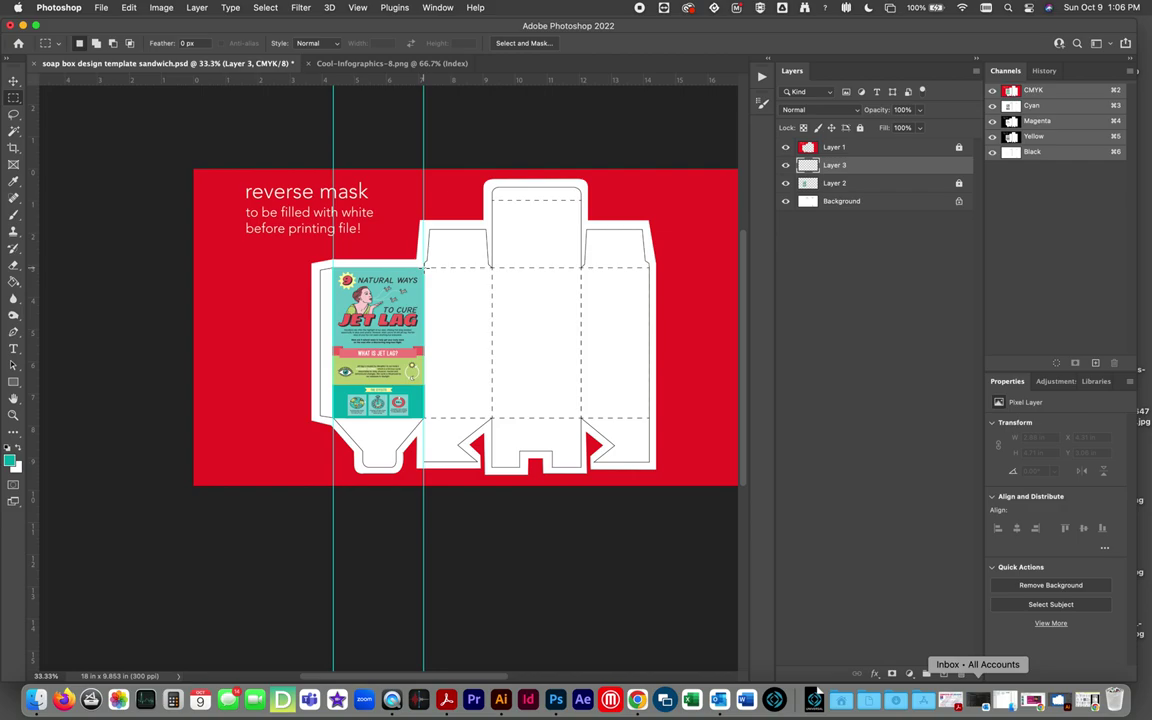
# Place a vertical guide on the narrow side panel's far fold line and horizontal guides on the panels' upper and lower fold lines.
pyautogui.moveTo(33, 305); pyautogui.dragTo(491, 416)
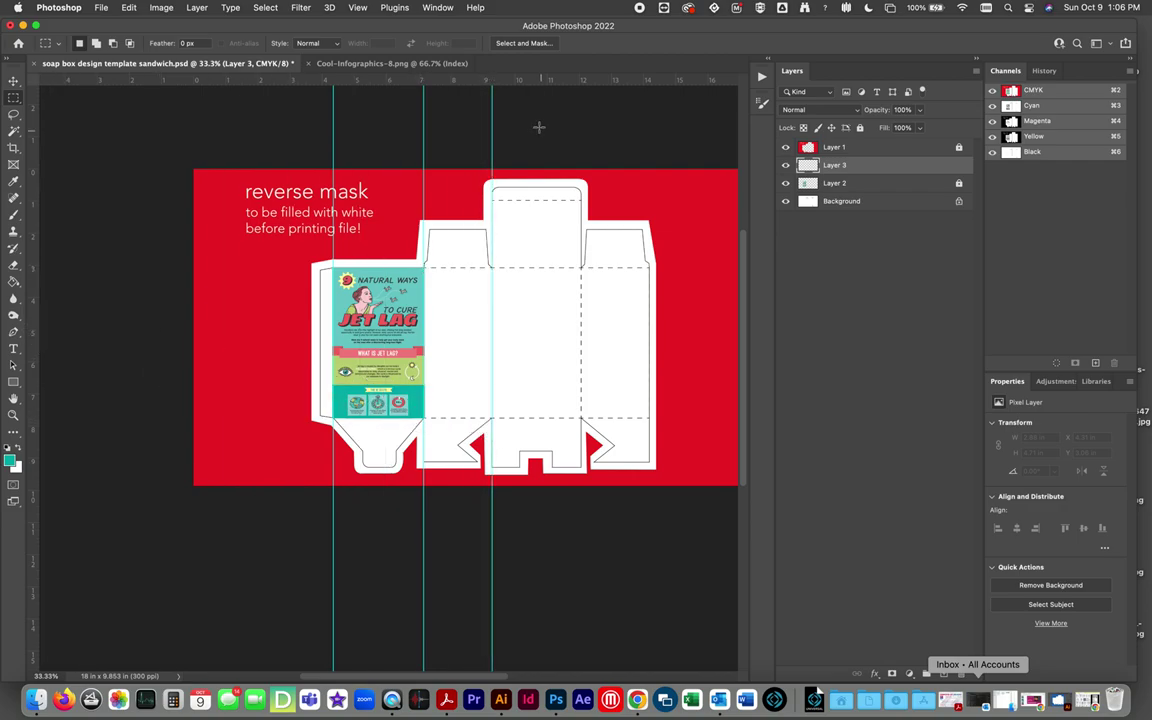
pyautogui.moveTo(532, 85); pyautogui.dragTo(532, 267)
pyautogui.moveTo(522, 80); pyautogui.dragTo(543, 418)
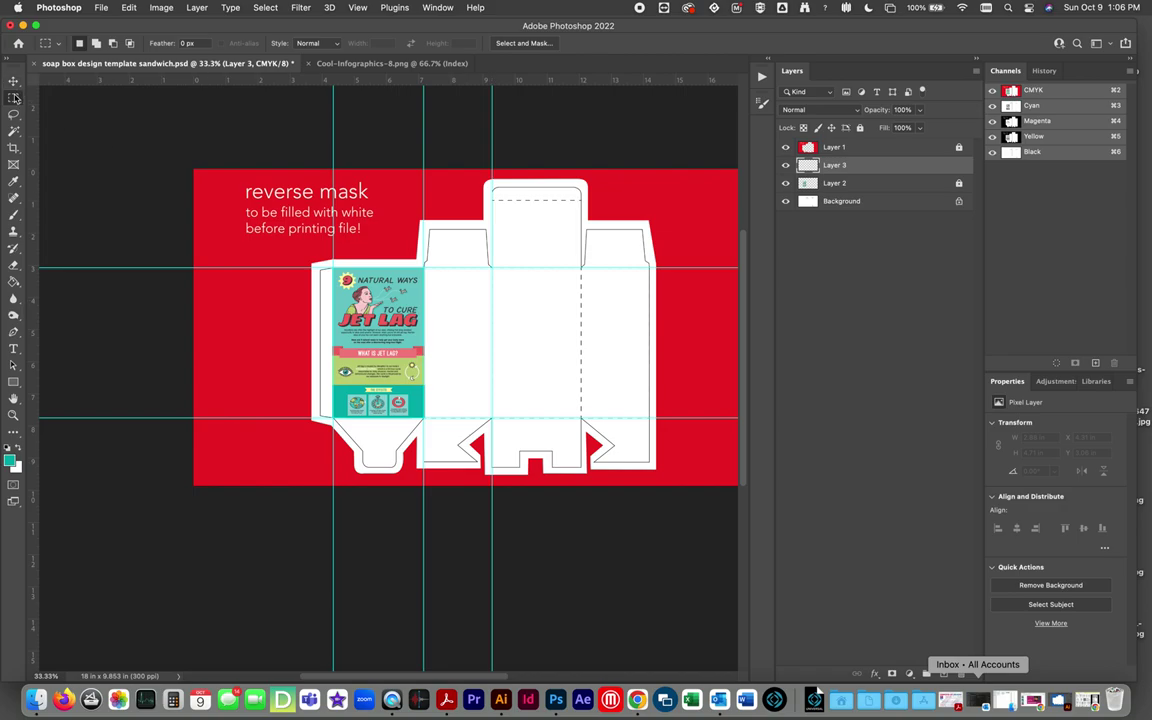
# Turn on snapping and select the narrow side panel beside the infographic, about 2.14 by 4.67 in.
pyautogui.moveTo(491, 266); pyautogui.dragTo(423, 418)
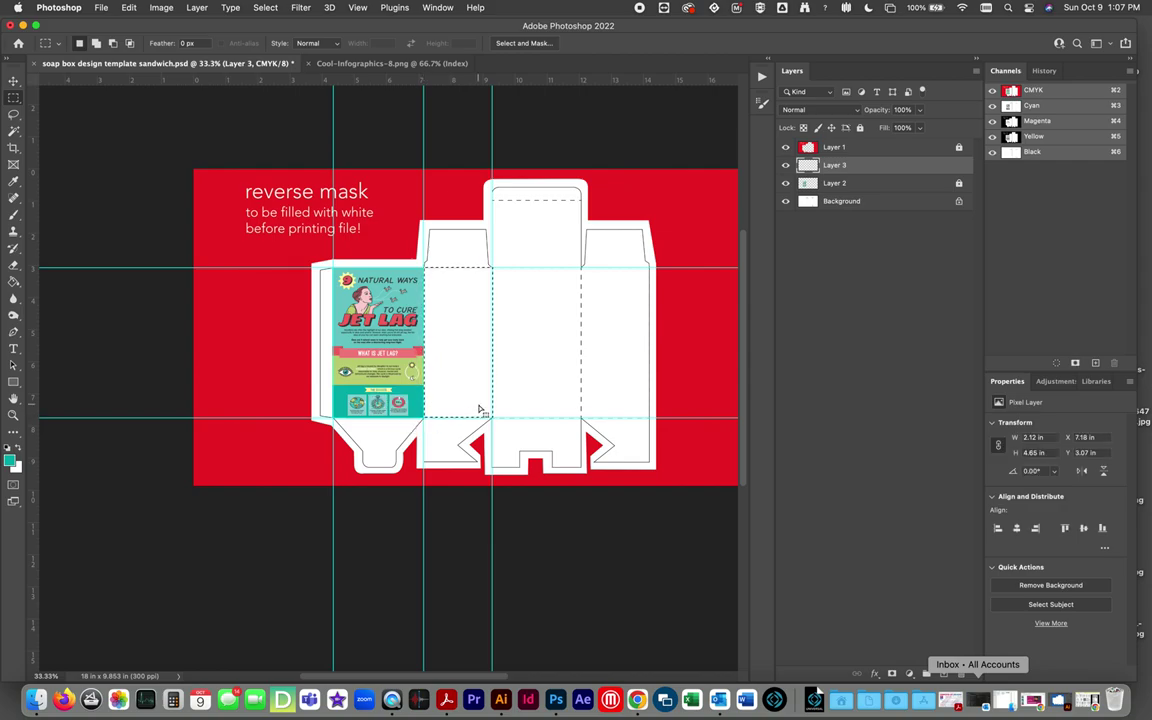
pyautogui.click(358, 7)
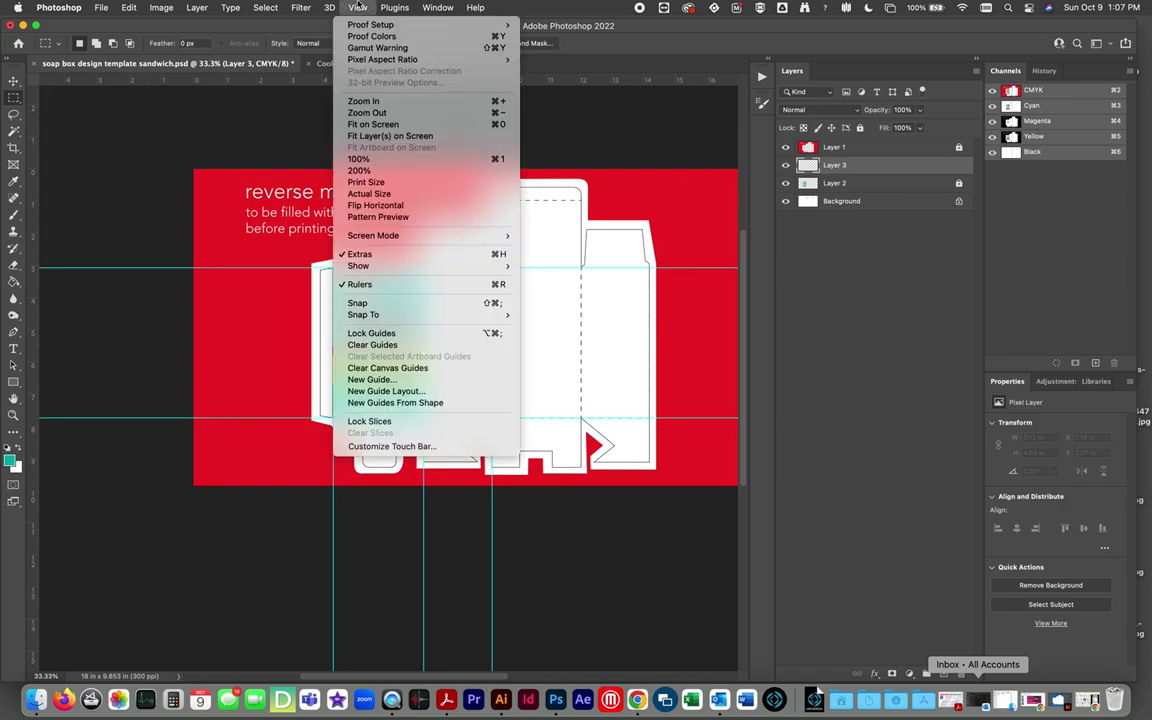
pyautogui.click(358, 302)
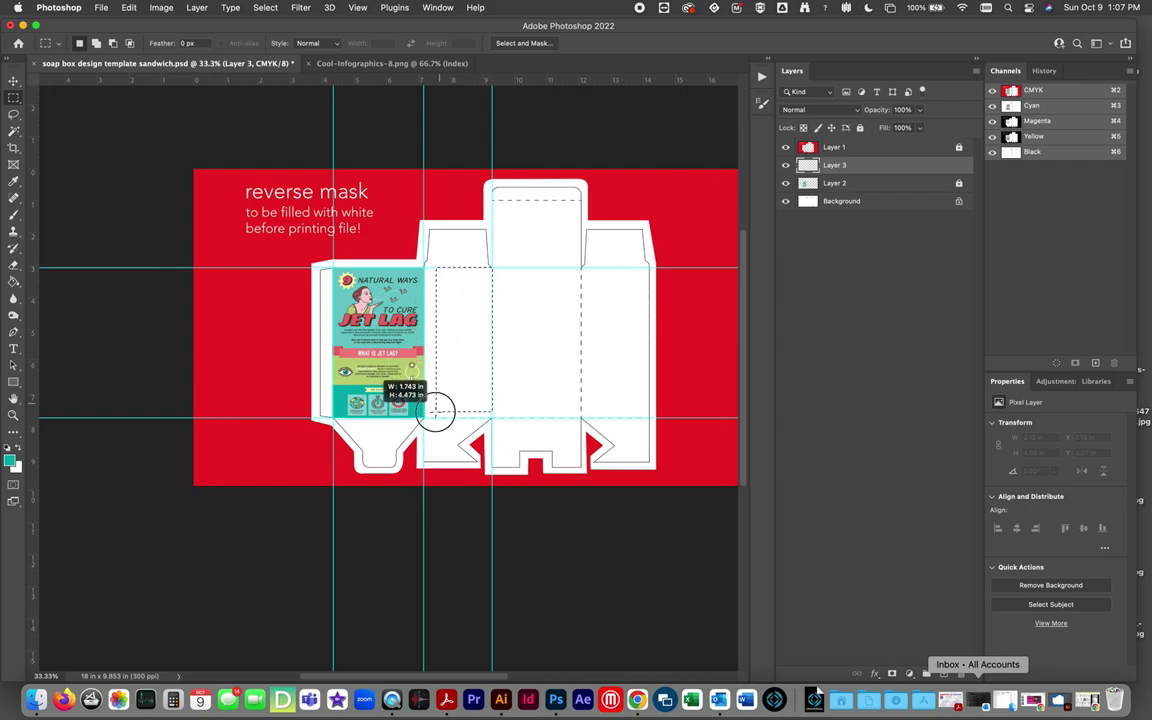
pyautogui.moveTo(425, 418); pyautogui.dragTo(425, 417)
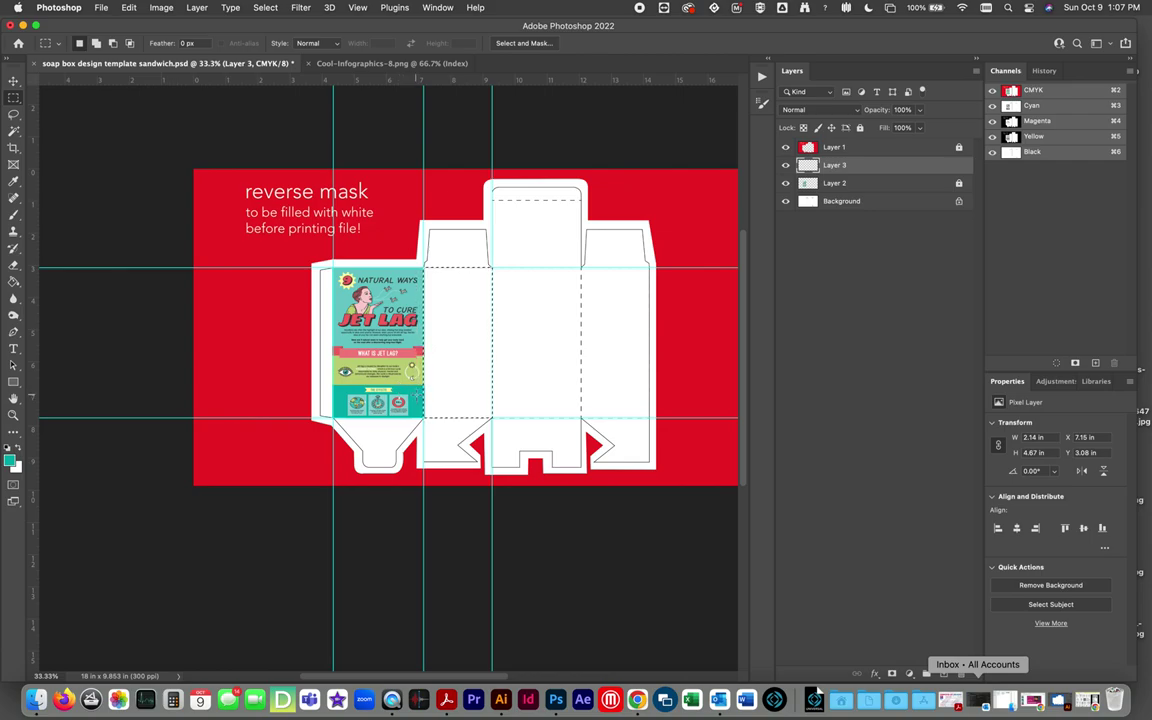
# Sample the infographic's teal, fill the selected side panel with that foreground color at 100% opacity, and clear the selection.
pyautogui.press('i')
pyautogui.click(374, 360)
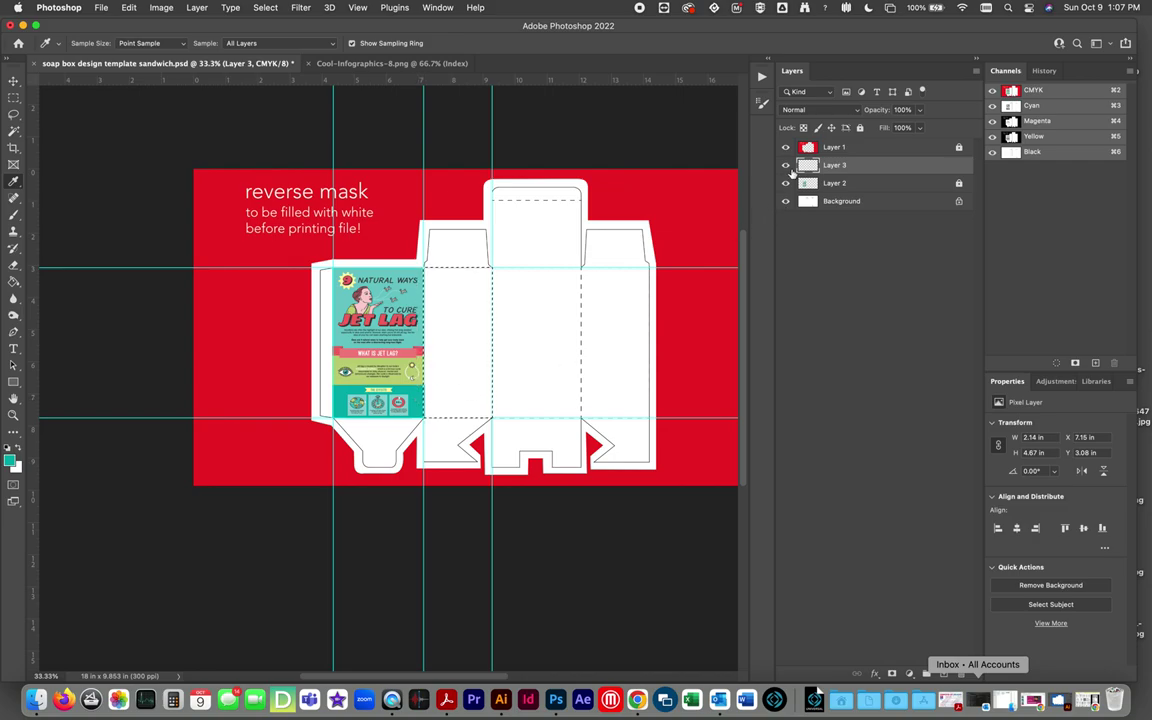
pyautogui.click(126, 8)
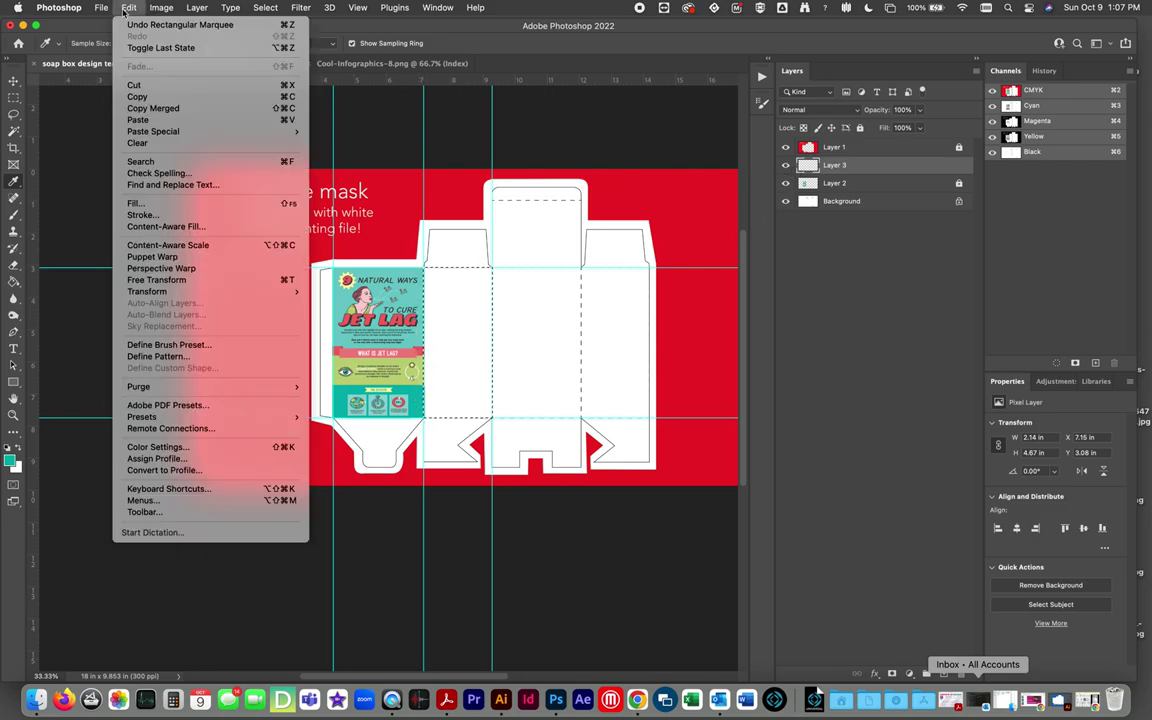
pyautogui.click(136, 203)
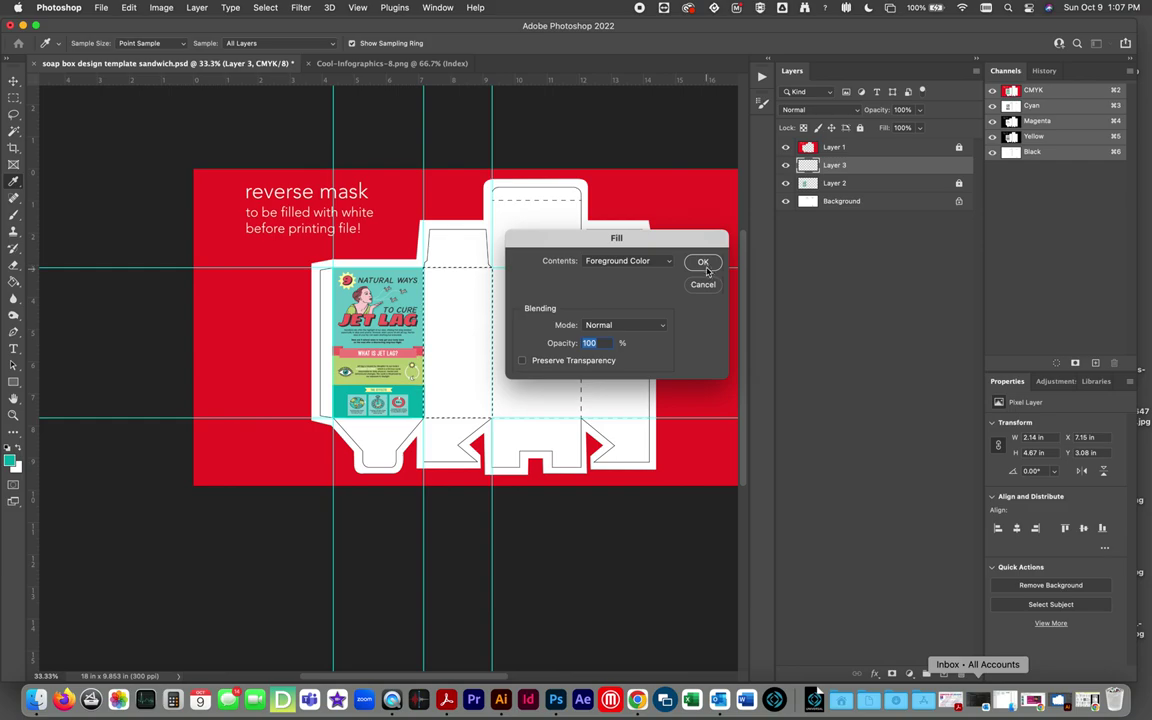
pyautogui.click(703, 262)
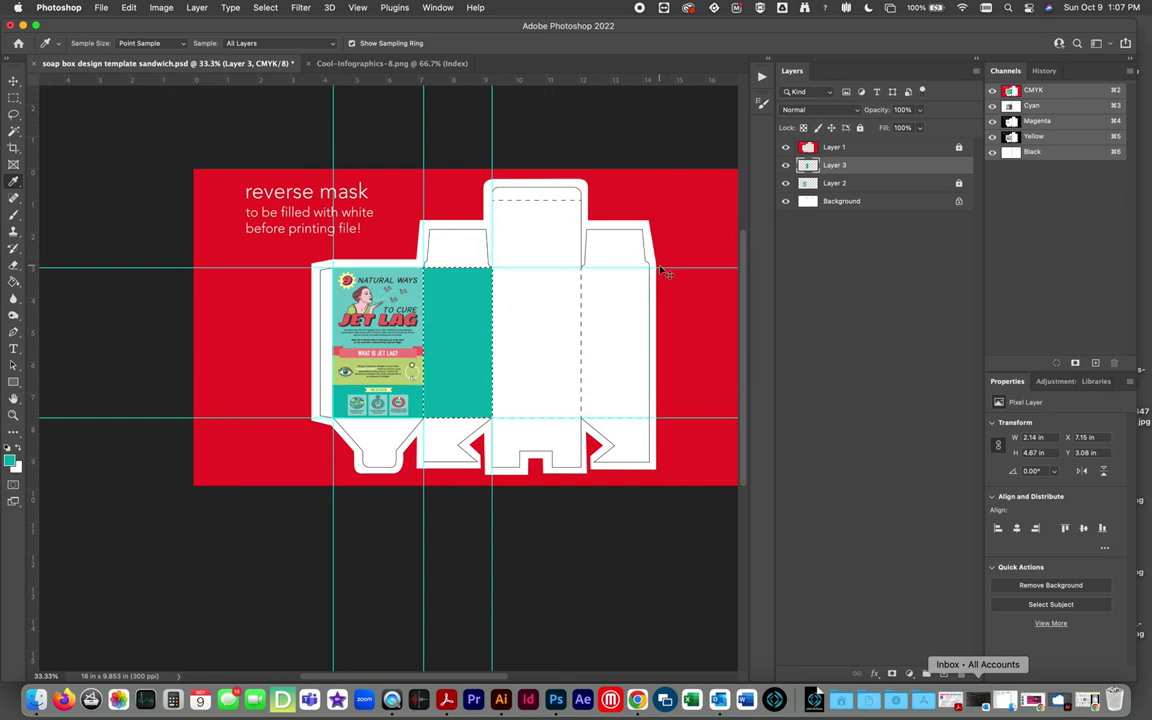
pyautogui.press('super+d')
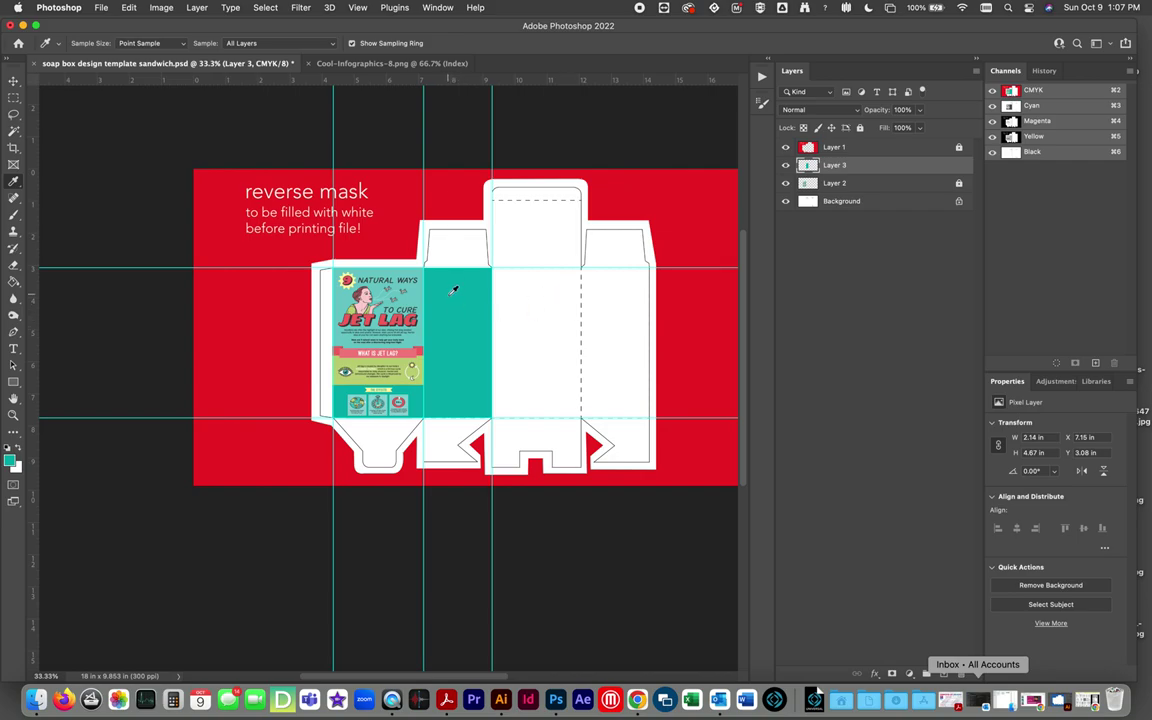
# Place vertical guides on both sides of the rightmost narrow panel and select the panel, about 2.12 by 4.67 in.
pyautogui.click(13, 97)
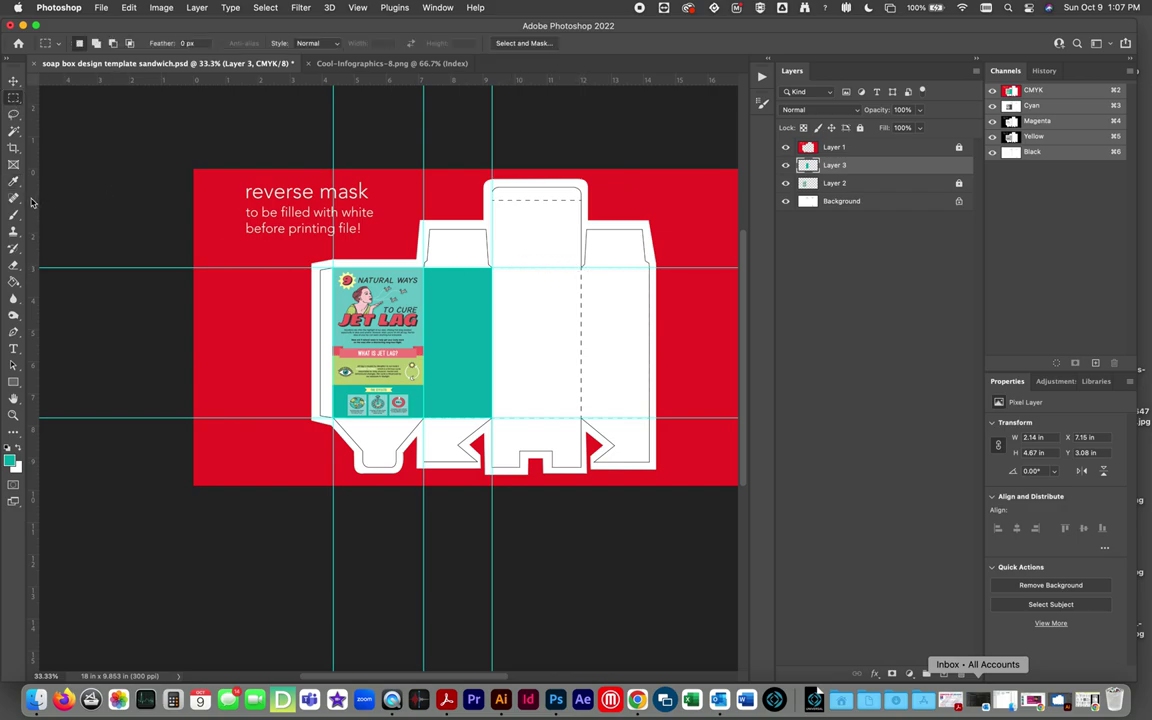
pyautogui.moveTo(31, 205); pyautogui.dragTo(580, 347)
pyautogui.moveTo(34, 250); pyautogui.dragTo(648, 362)
pyautogui.moveTo(580, 268); pyautogui.dragTo(648, 418)
# Fill the selected rightmost panel with the teal foreground color at 100% opacity and clear the selection.
pyautogui.click(128, 8)
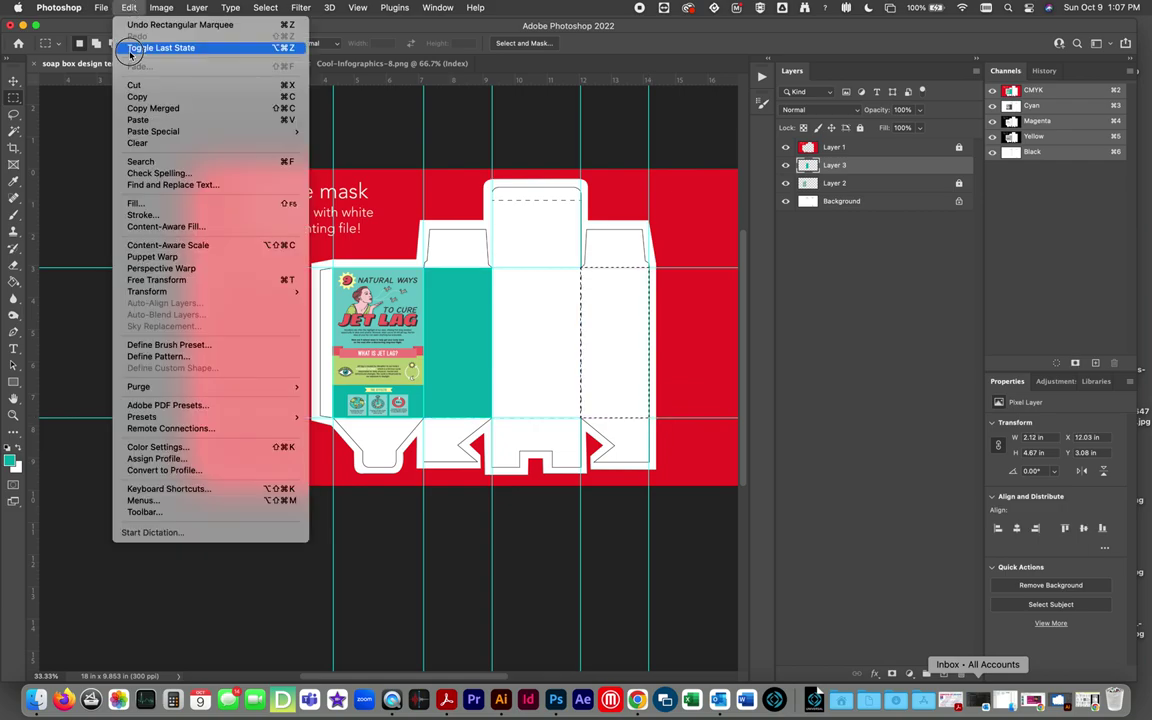
pyautogui.click(212, 206)
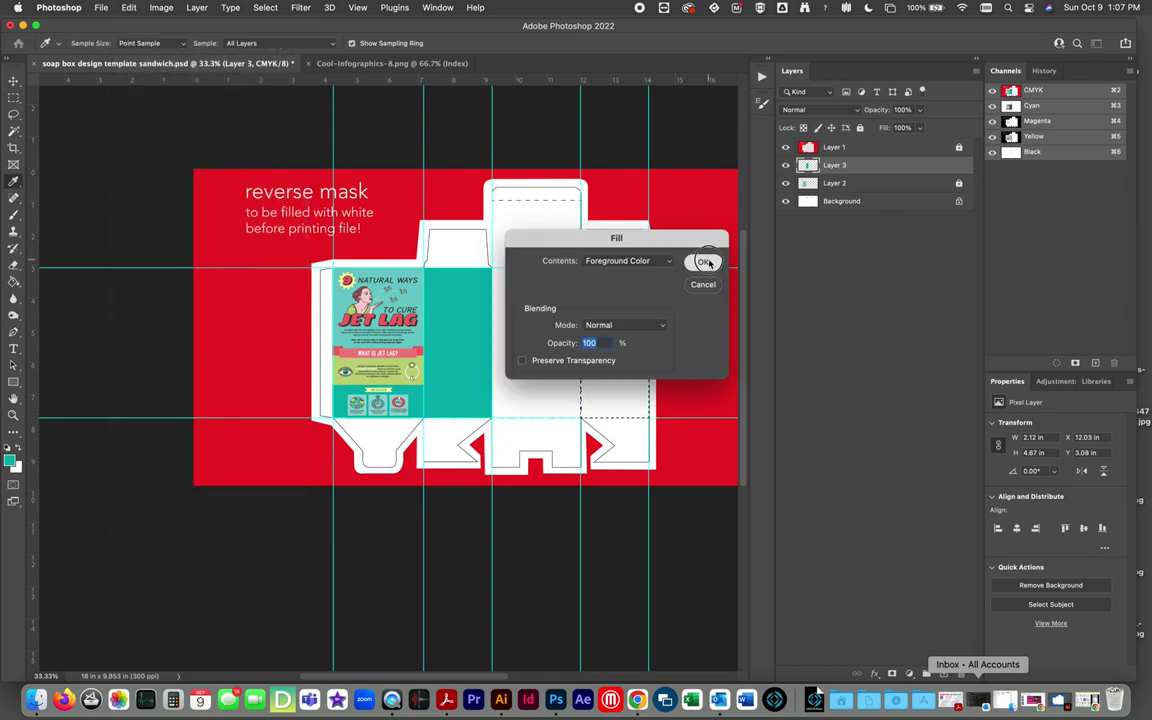
pyautogui.click(642, 232)
pyautogui.press('super+d')
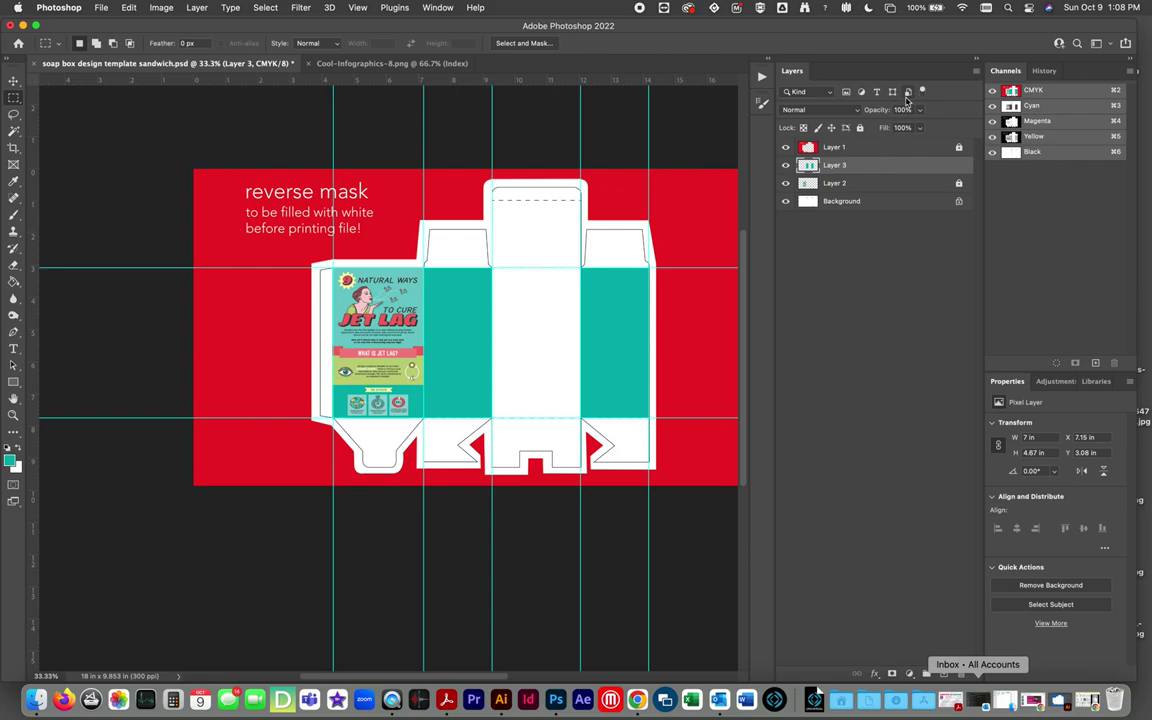
# Lock Layer 3 and add a new layer above it.
pyautogui.press('super+slash')
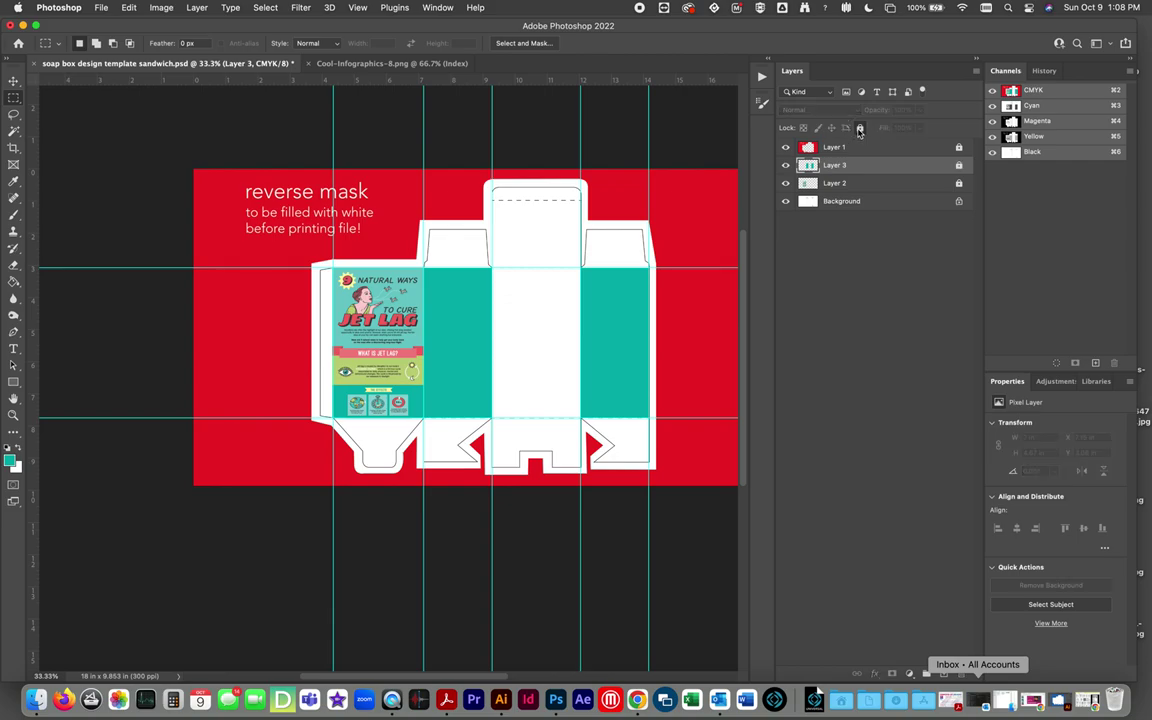
pyautogui.press('super+shift+alt+n')
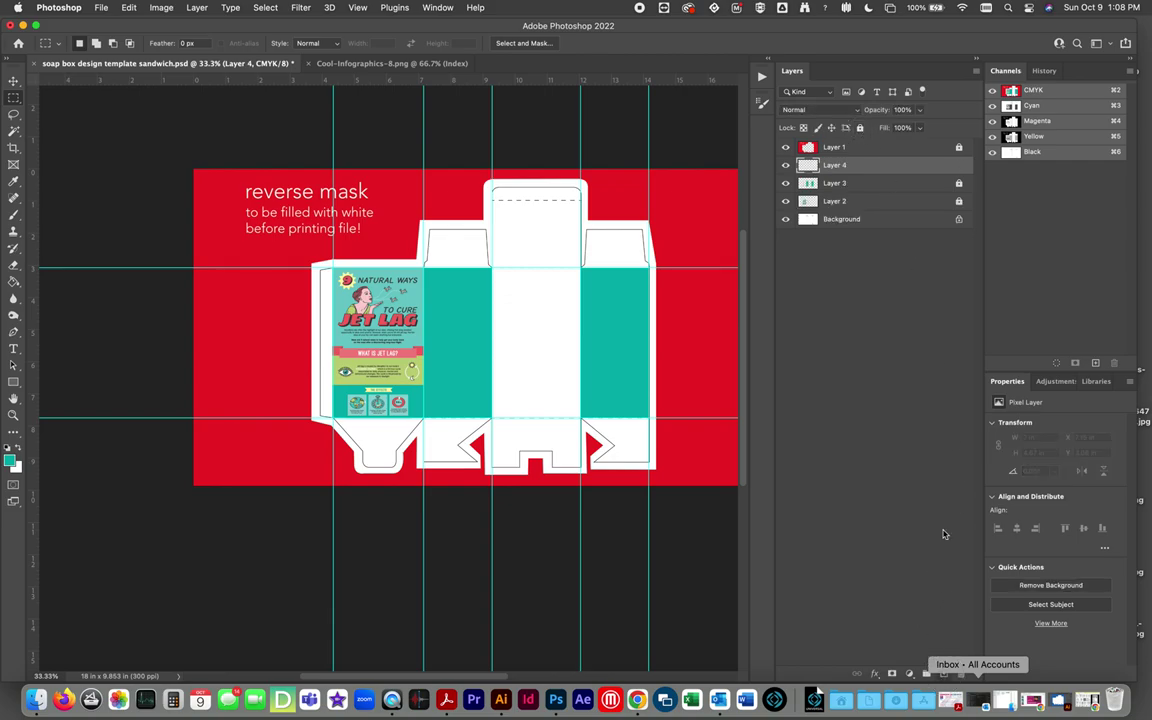
# Open the nutrition label image 20200708-NFL-SideBySide-2.jpg from the Desktop.
pyautogui.click(101, 7)
pyautogui.click(110, 36)
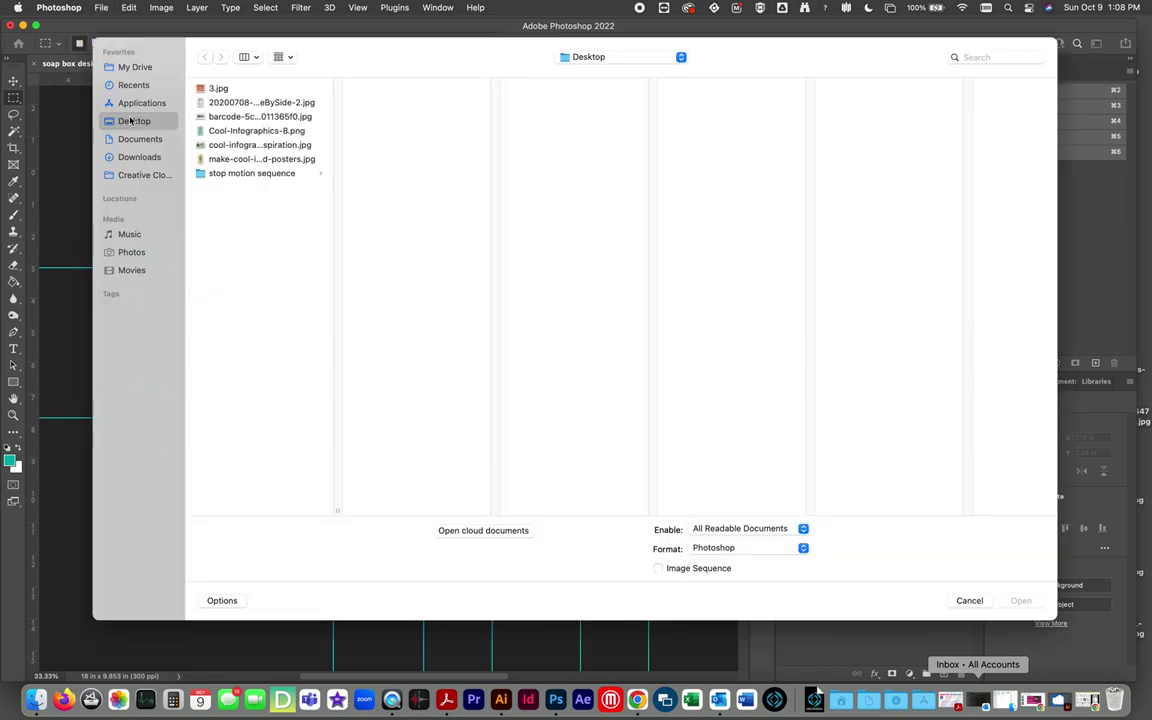
pyautogui.click(222, 103)
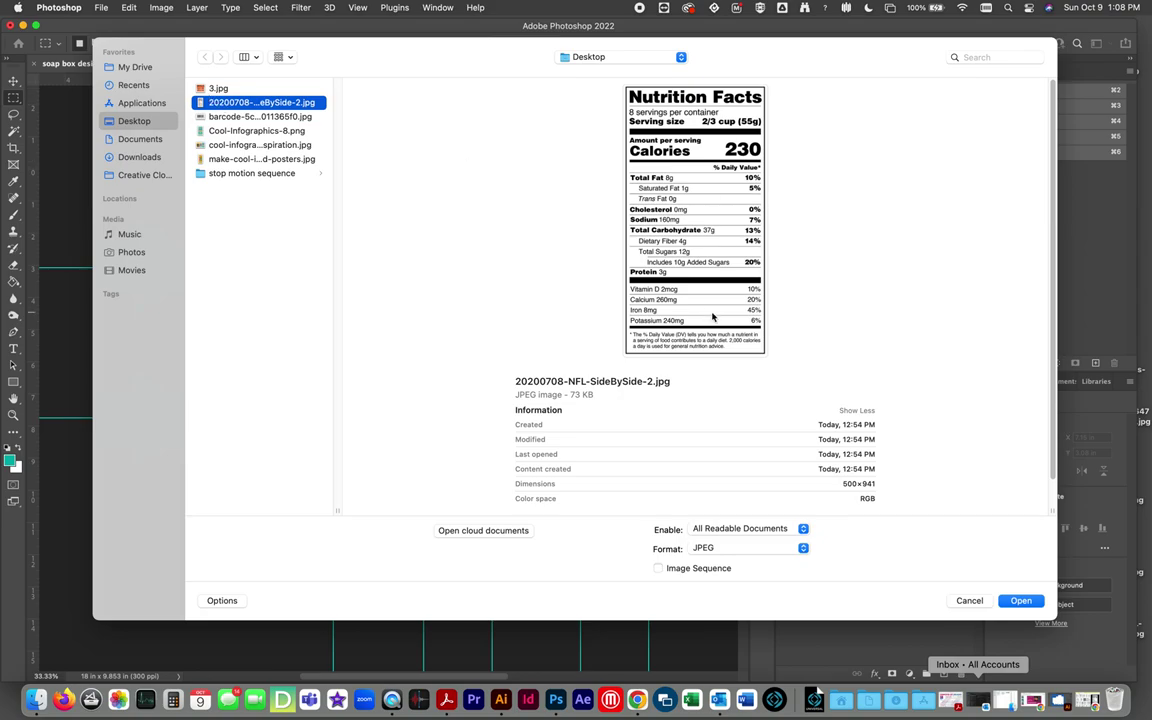
pyautogui.click(1020, 600)
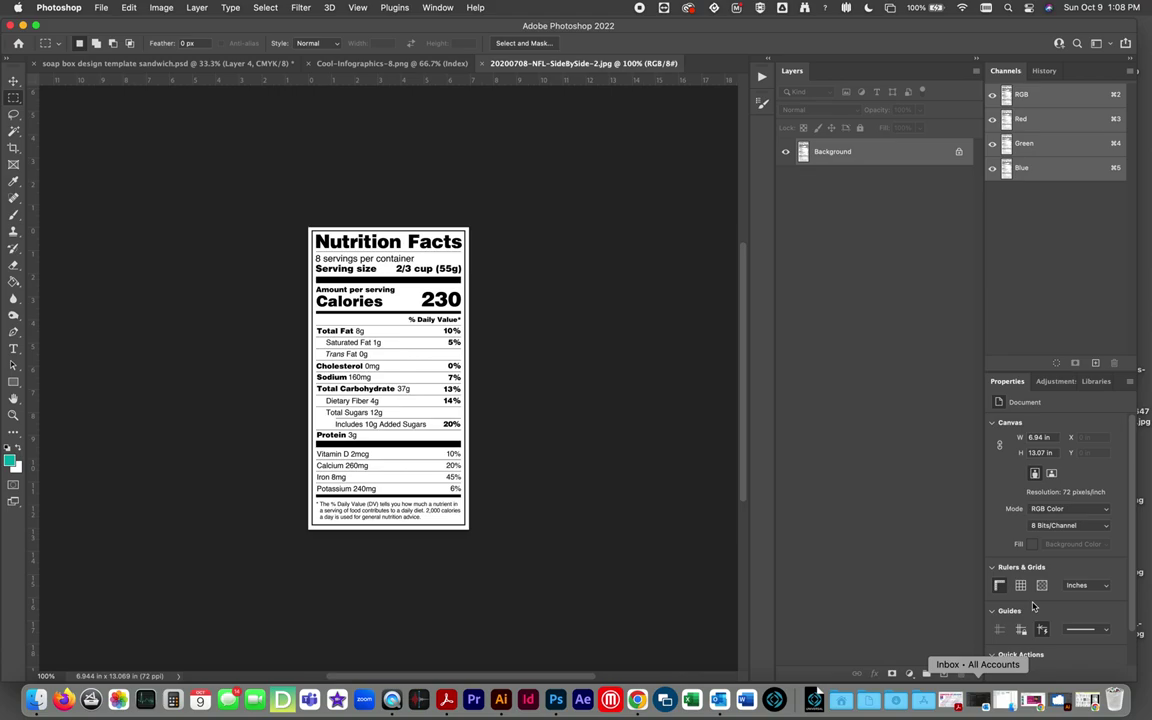
# Copy the entire Nutrition Facts image and paste it onto Layer 4 of soap box design template sandwich.psd.
pyautogui.press('super+a')
pyautogui.click(210, 65)
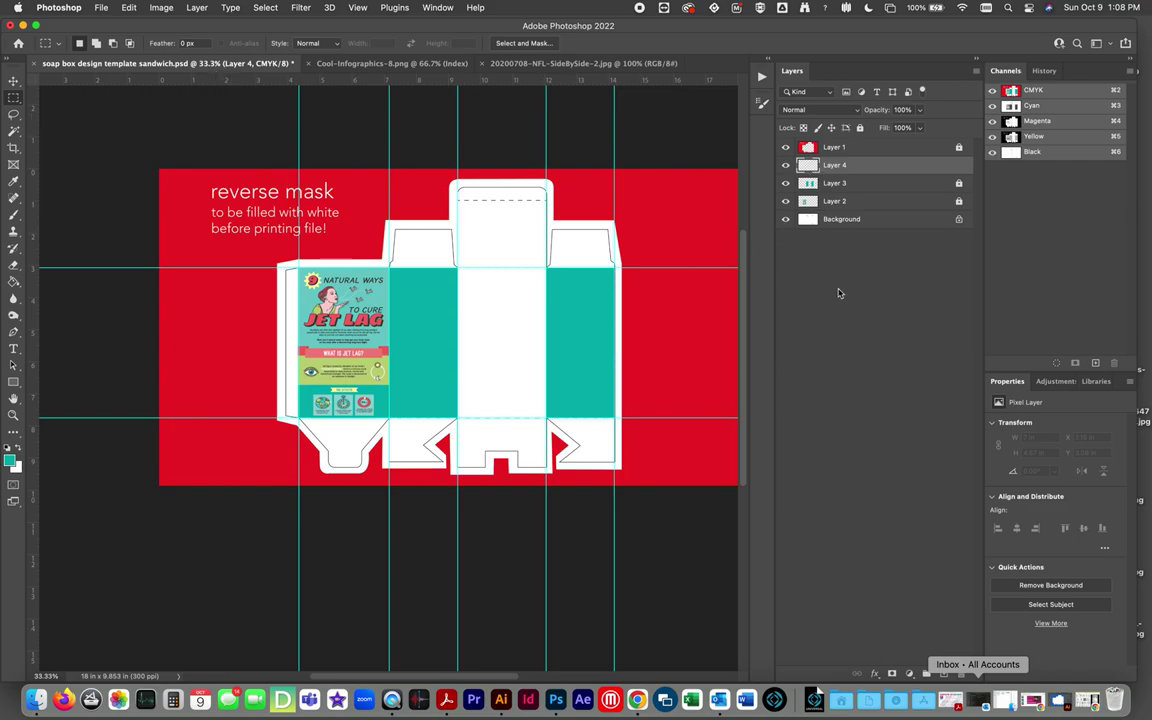
pyautogui.press('super+z')
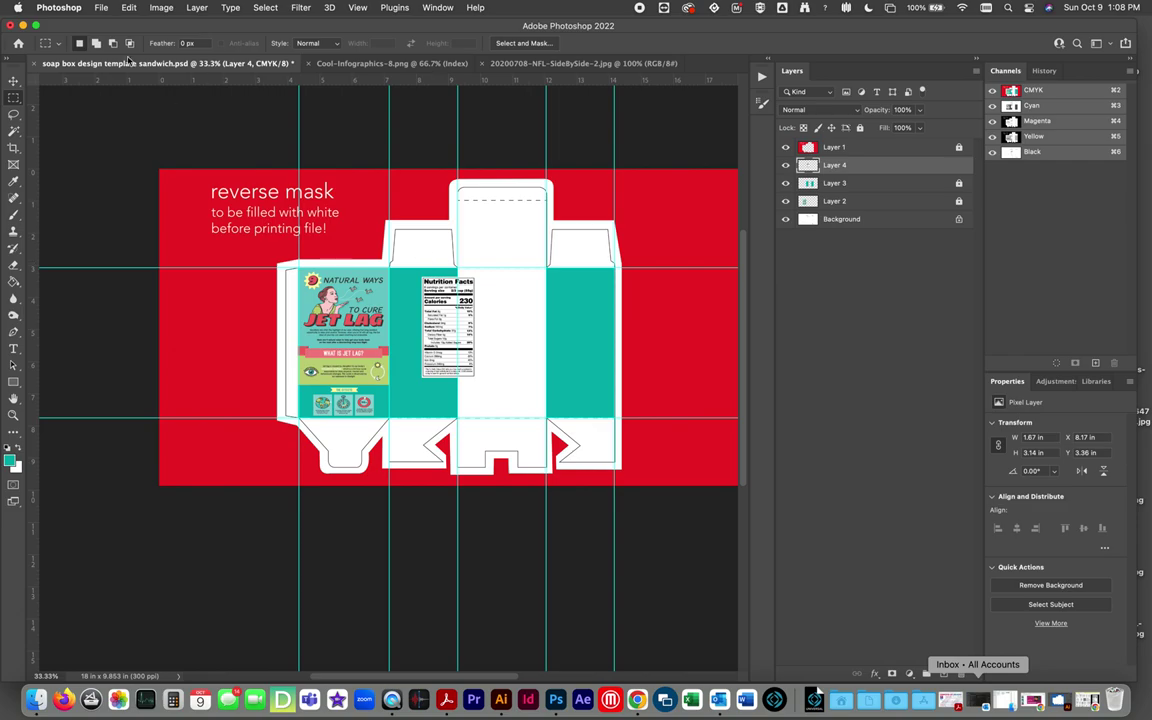
# Turn off snapping and centre the Nutrition Facts label on the teal panel beside the jet lag artwork, at about X 7.37 in, Y 3.81 in.
pyautogui.click(14, 80)
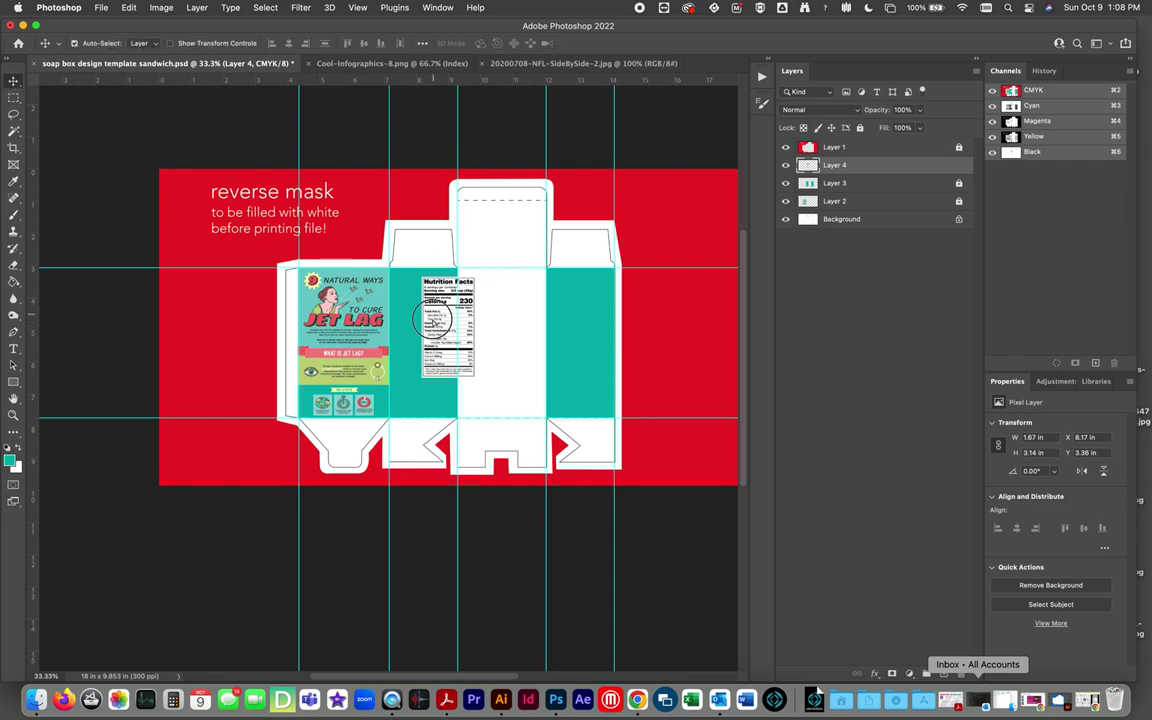
pyautogui.moveTo(435, 321); pyautogui.dragTo(410, 332)
pyautogui.click(357, 8)
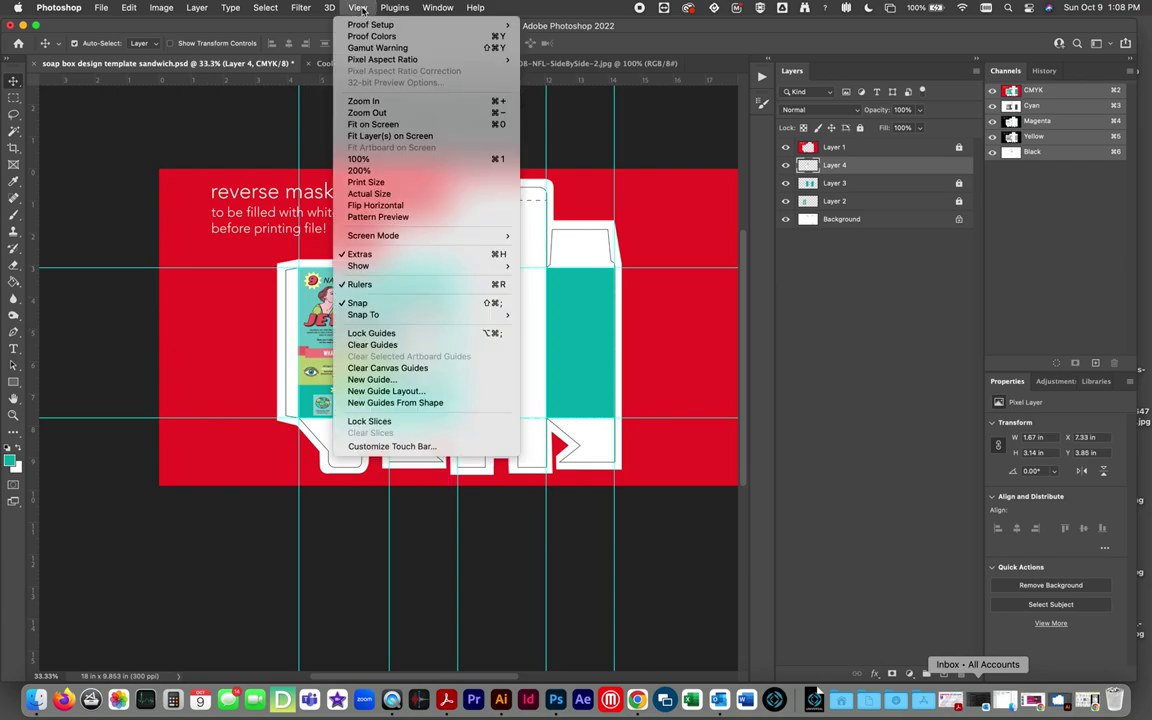
pyautogui.click(370, 303)
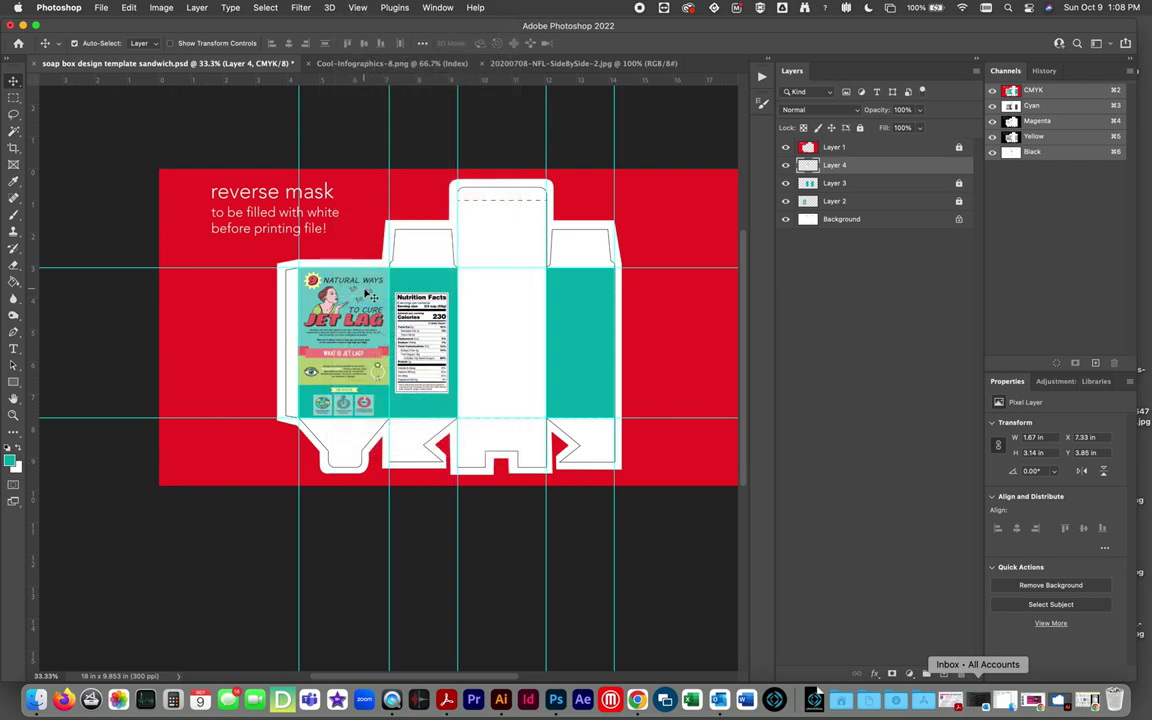
pyautogui.moveTo(414, 337); pyautogui.dragTo(417, 340)
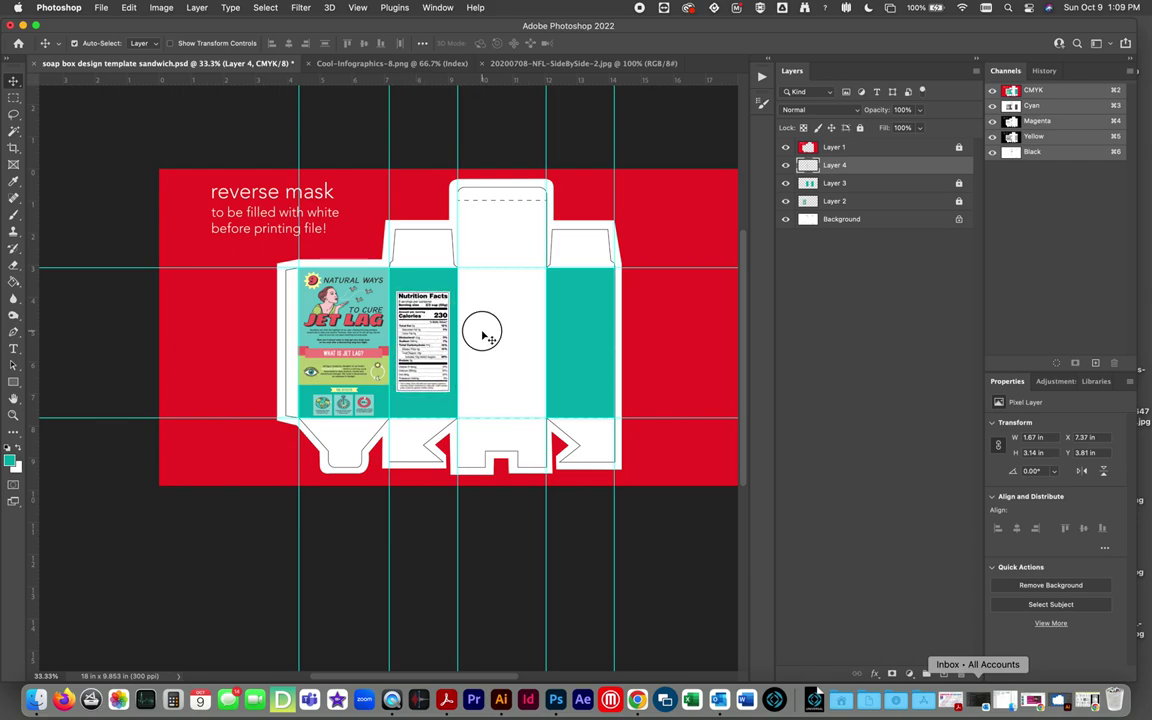
pyautogui.click(487, 338)
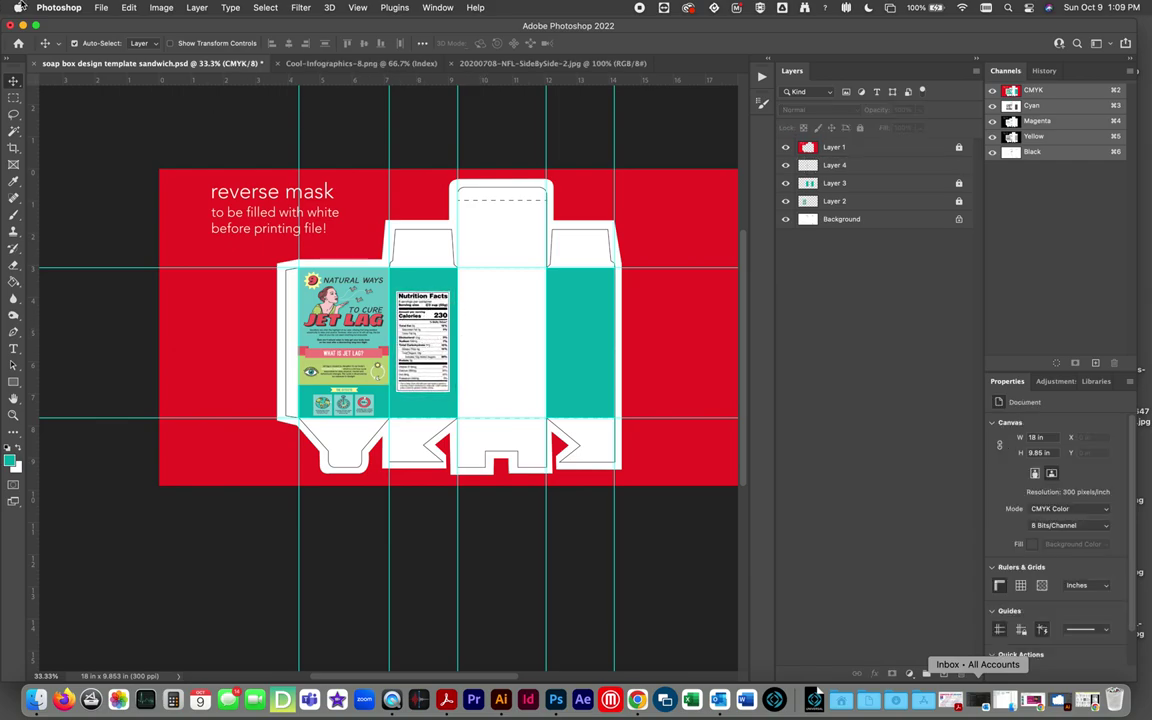
# Open the barcode image barcode-5c81647c46e0fb00011365f0.jpg from the Desktop.
pyautogui.click(102, 8)
pyautogui.click(100, 37)
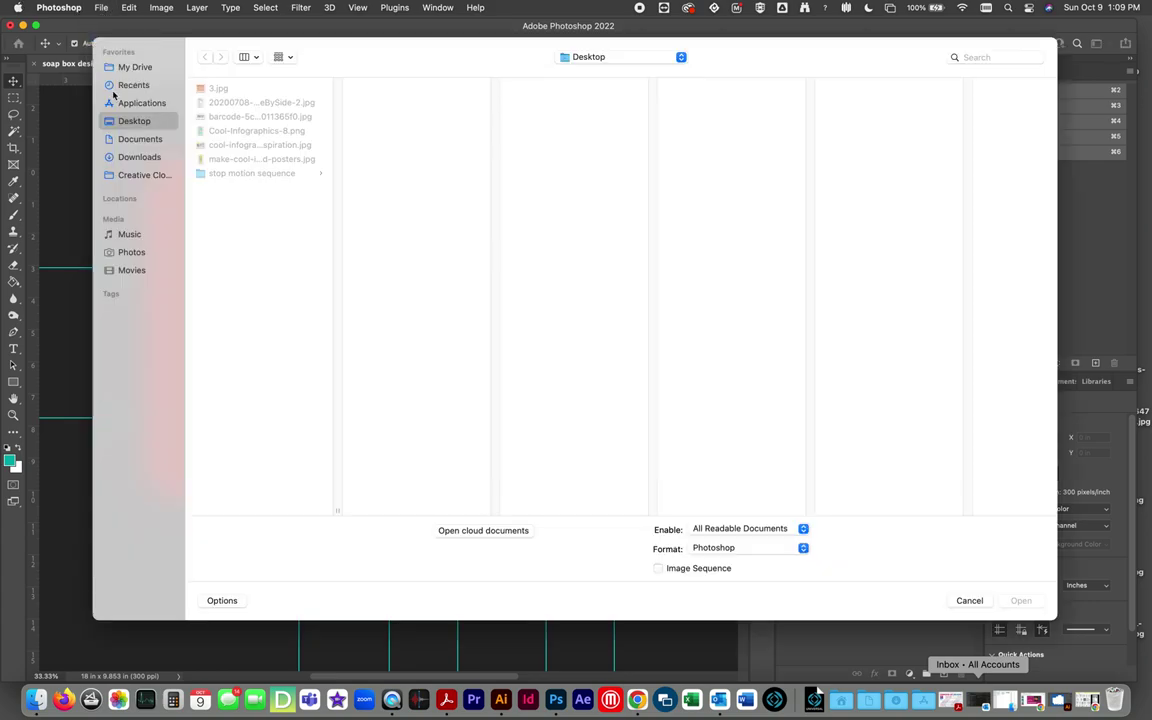
pyautogui.click(205, 116)
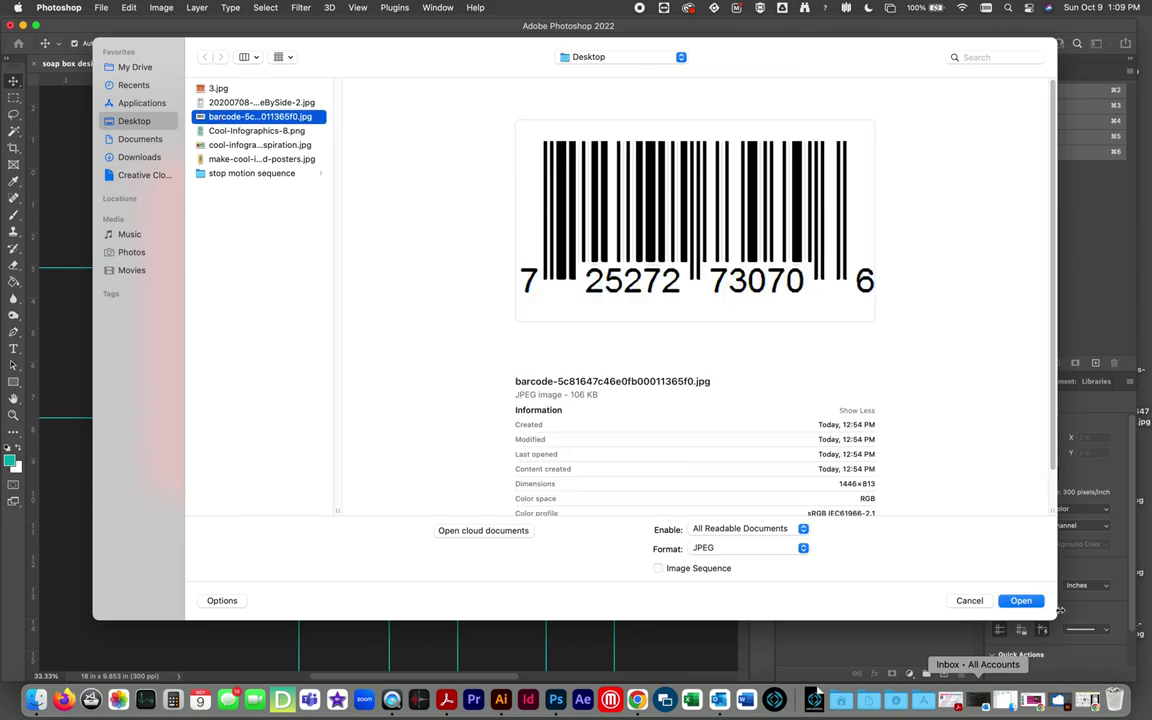
pyautogui.click(1021, 600)
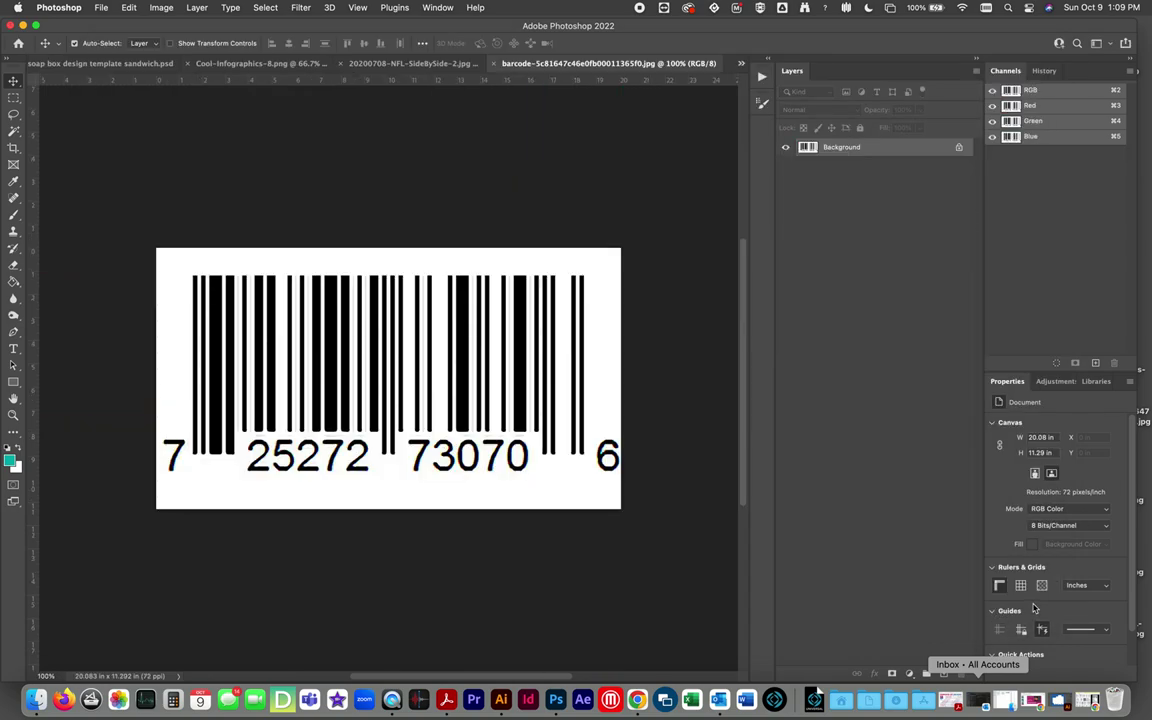
# Copy the entire barcode image and paste it into soap box design template sandwich.psd as a new layer.
pyautogui.press('super+a')
pyautogui.click(104, 64)
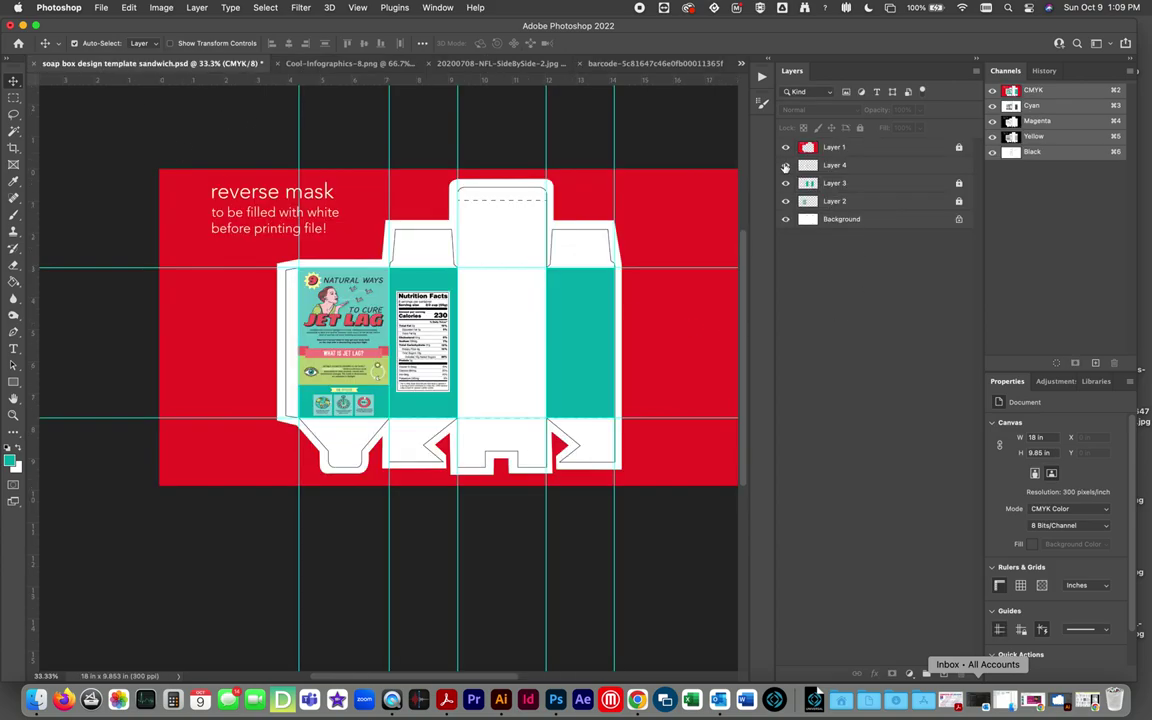
pyautogui.click(785, 165)
pyautogui.click(785, 165)
pyautogui.click(785, 165)
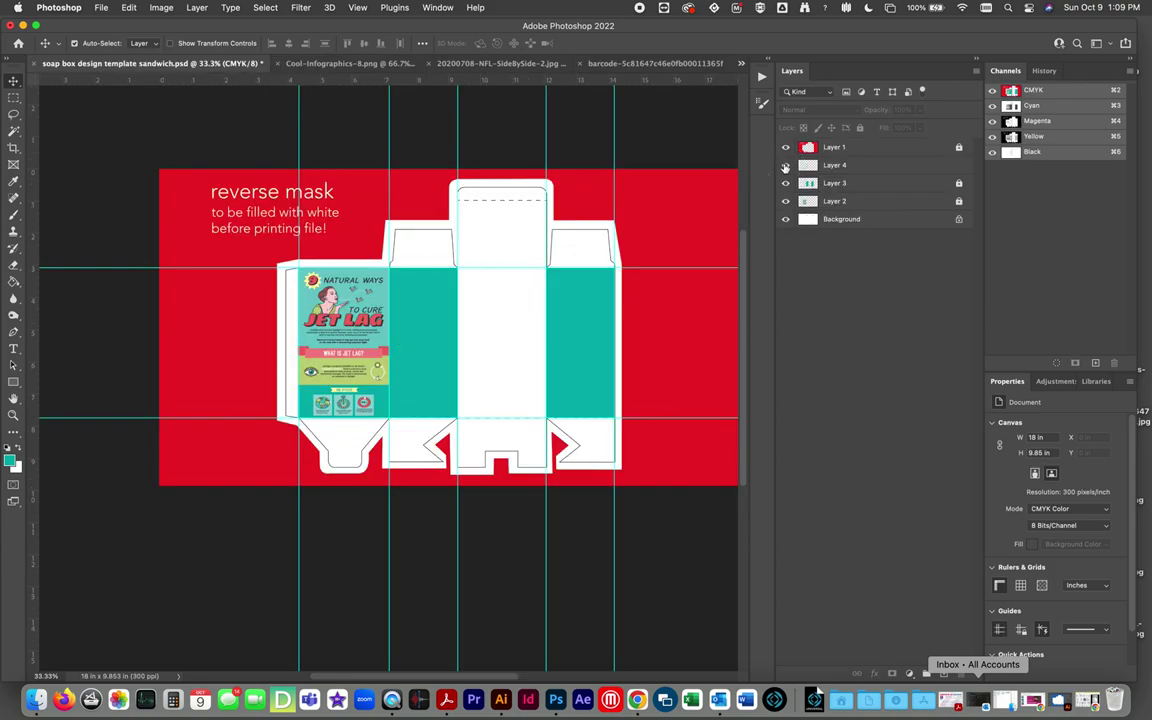
pyautogui.click(785, 165)
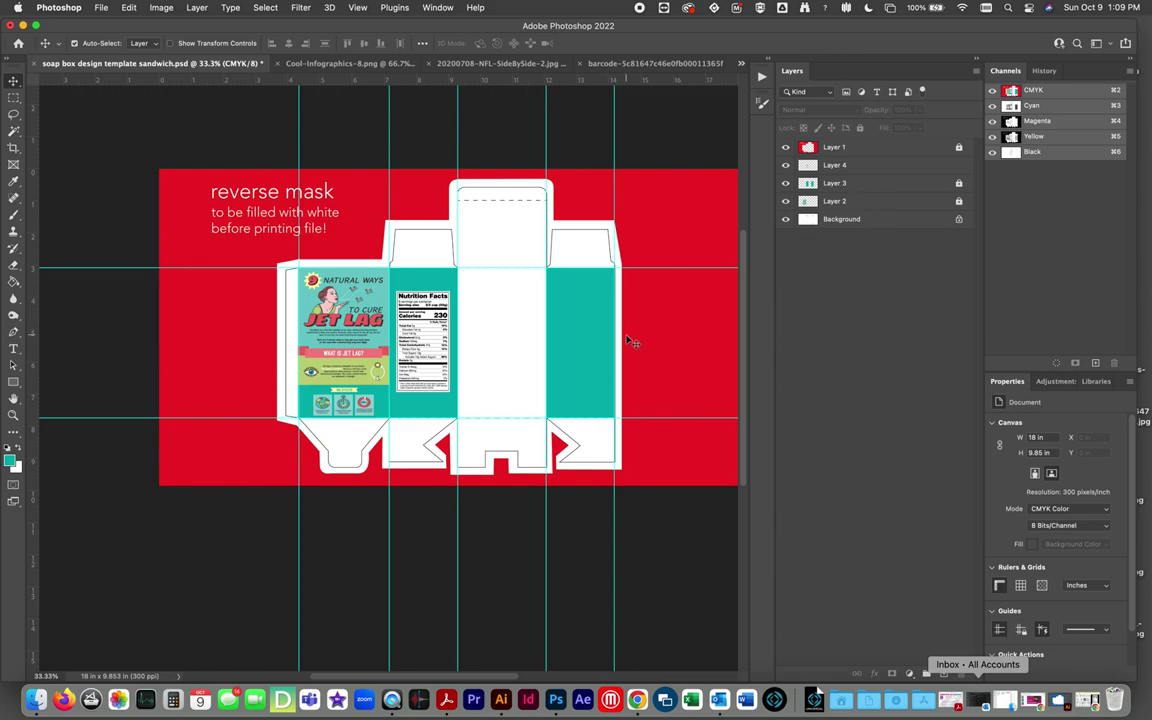
pyautogui.press('super+v')
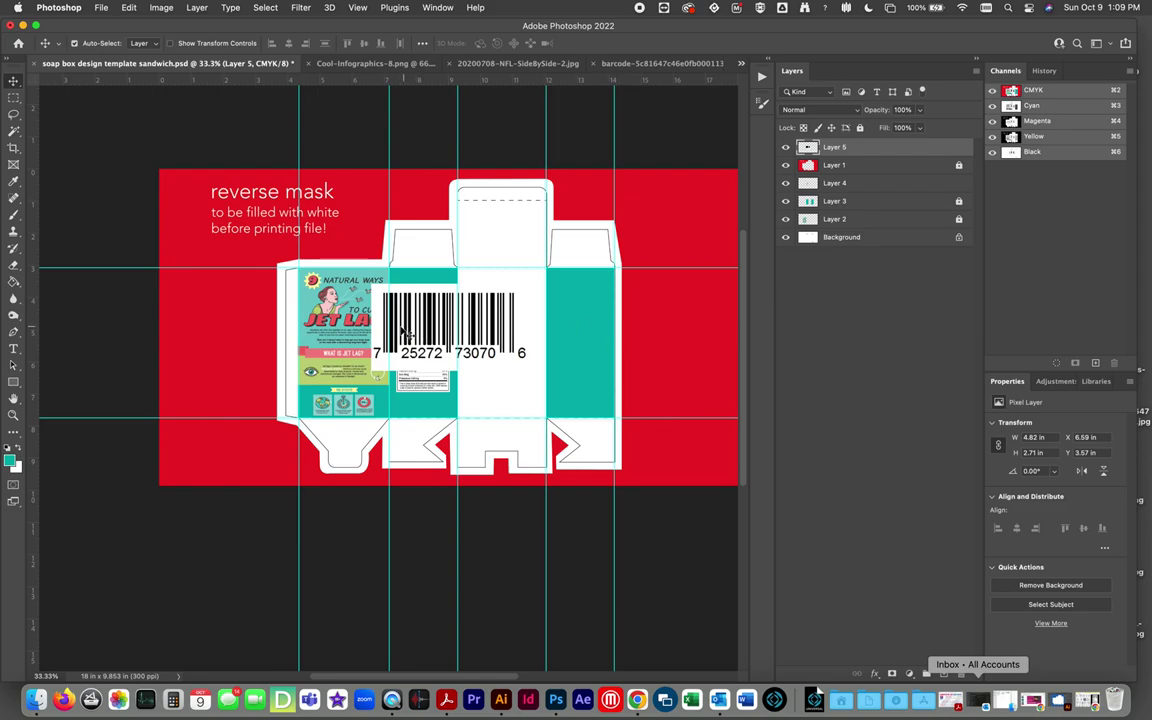
# Scale the barcode to about 1.73 × 0.97 in near the bottom of the rightmost teal panel and move its layer below Layer 1.
pyautogui.moveTo(427, 334); pyautogui.dragTo(538, 356)
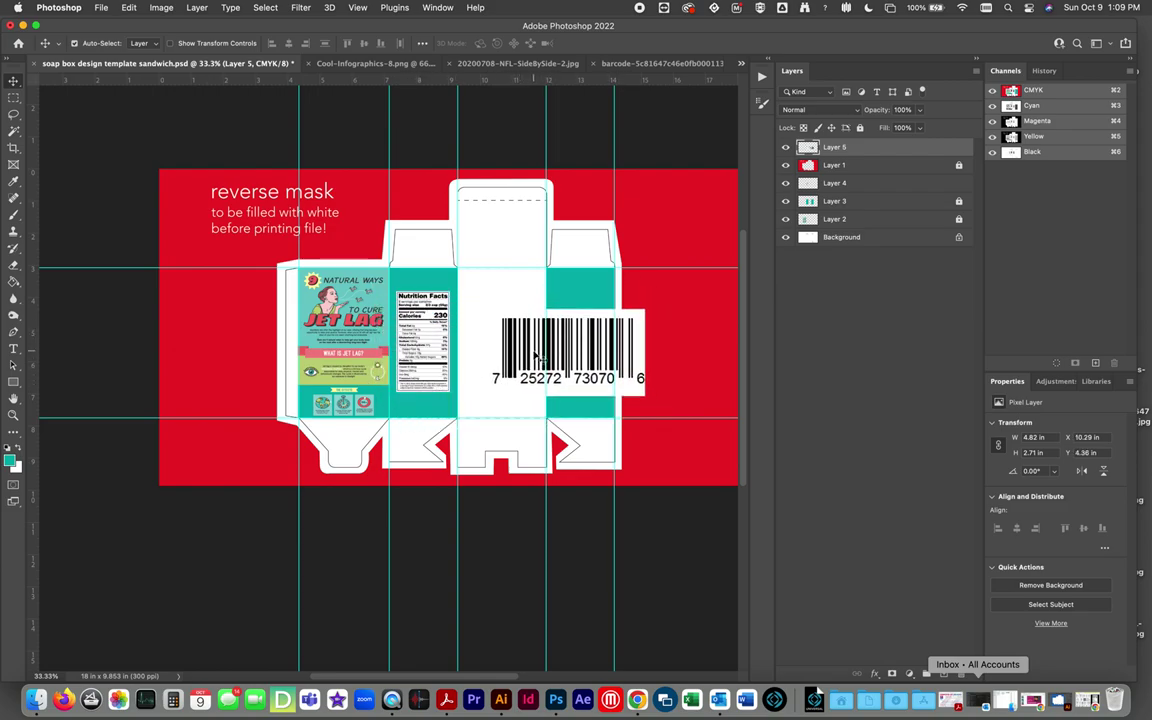
pyautogui.press('super+t')
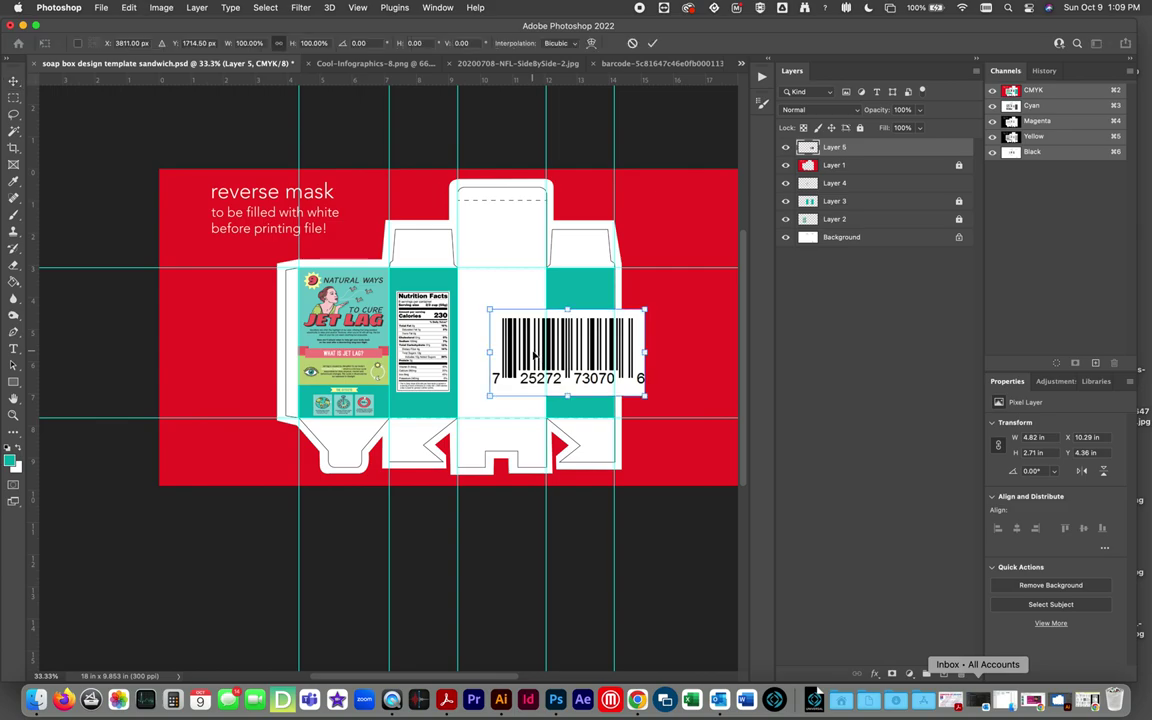
pyautogui.moveTo(489, 311); pyautogui.dragTo(574, 398)
pyautogui.press('Return')
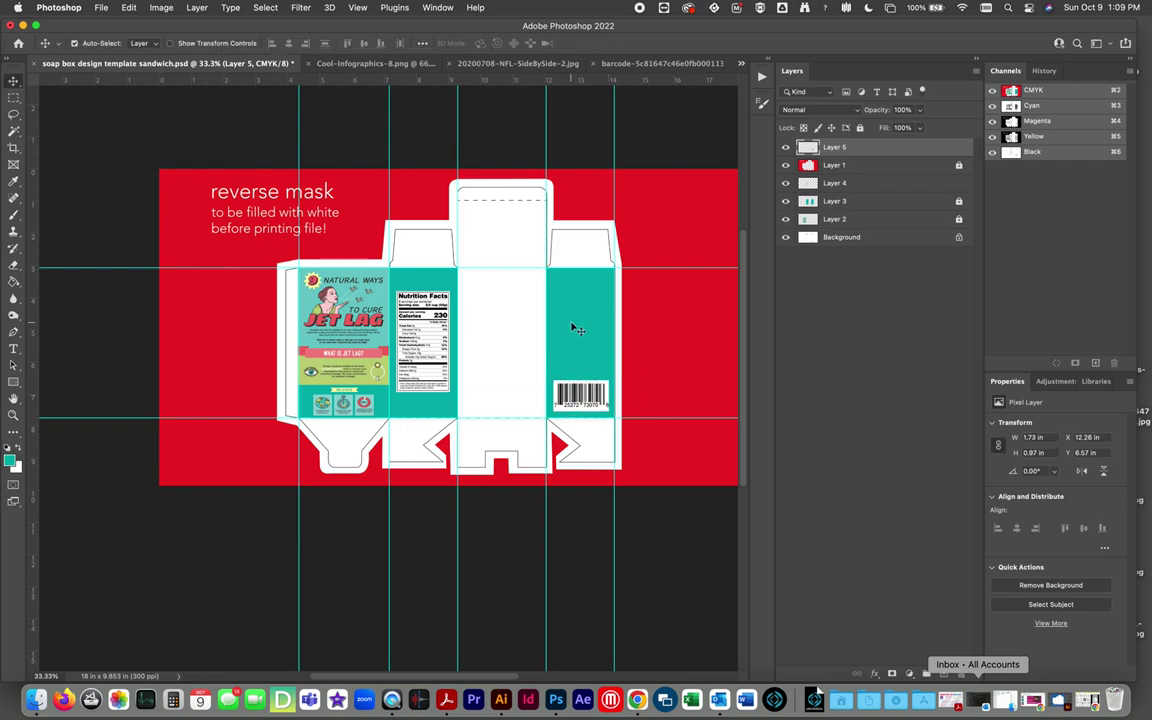
pyautogui.moveTo(592, 406); pyautogui.dragTo(577, 373)
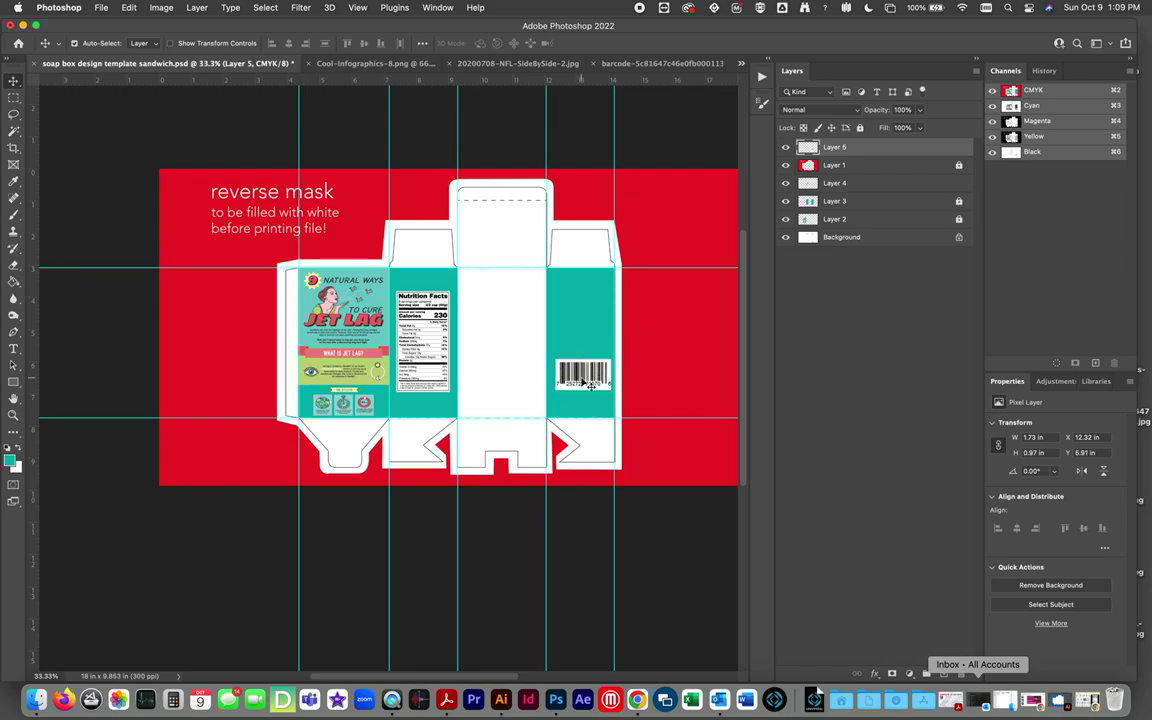
pyautogui.press('super+z')
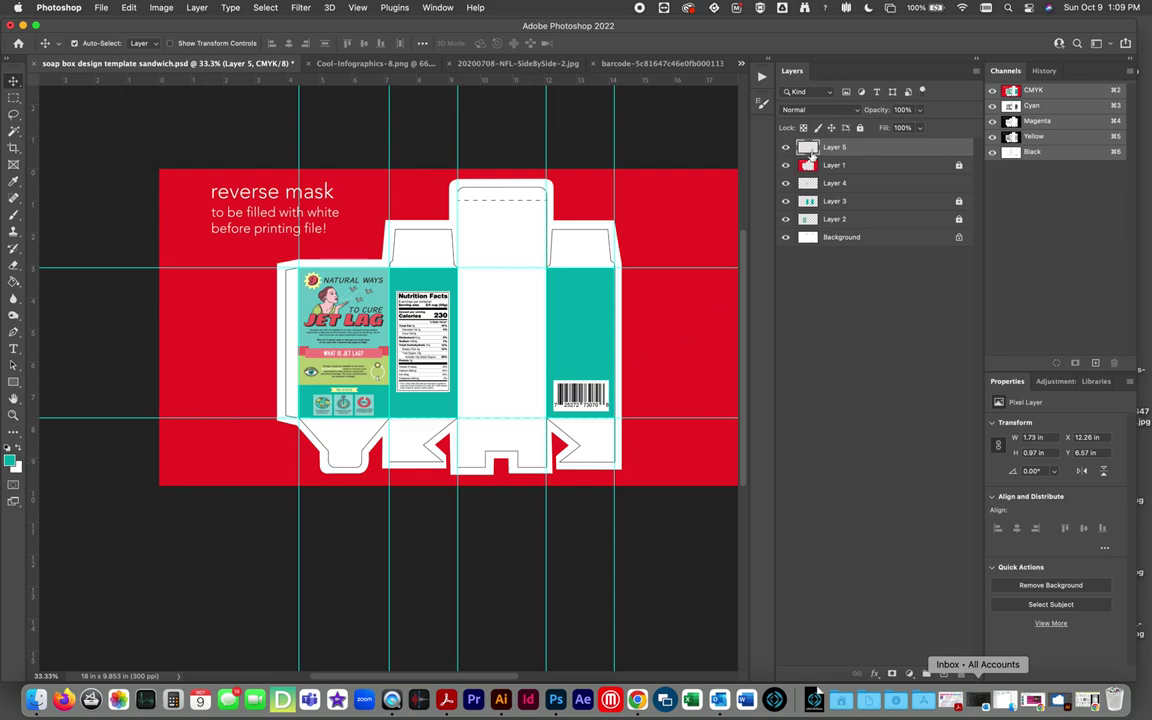
pyautogui.moveTo(812, 165); pyautogui.dragTo(838, 175)
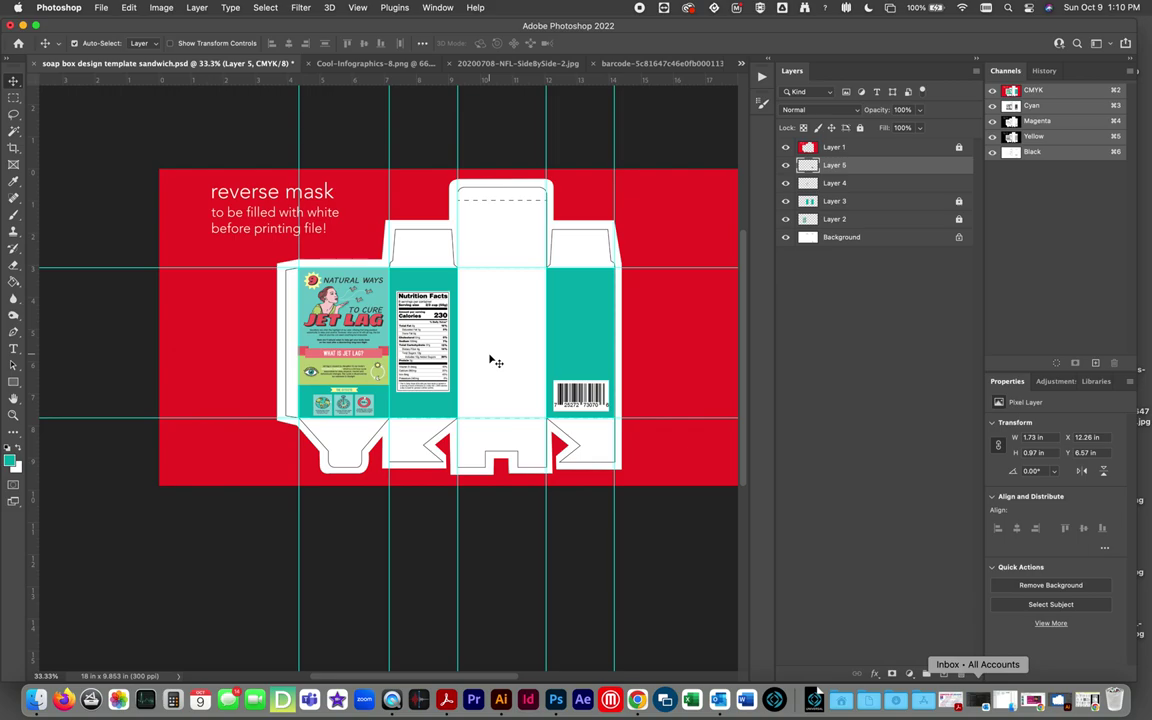
# Open the infographic image make-cool-infographics-and-posters.jpg from the Desktop.
pyautogui.click(101, 6)
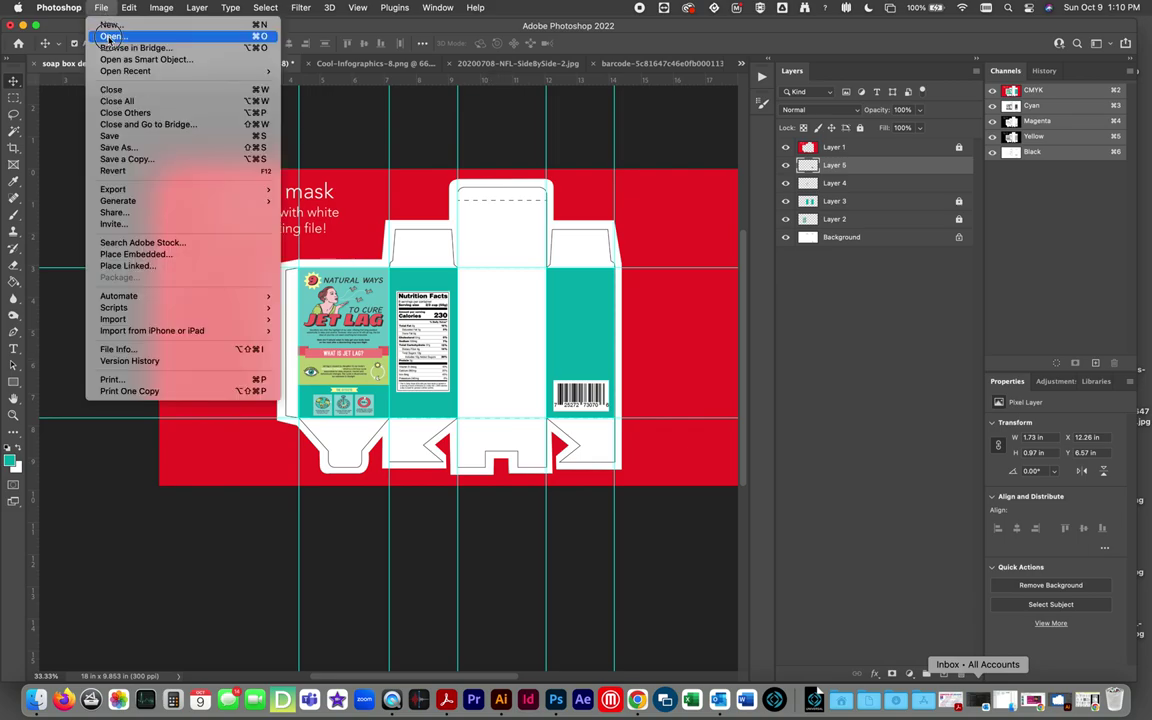
pyautogui.click(108, 37)
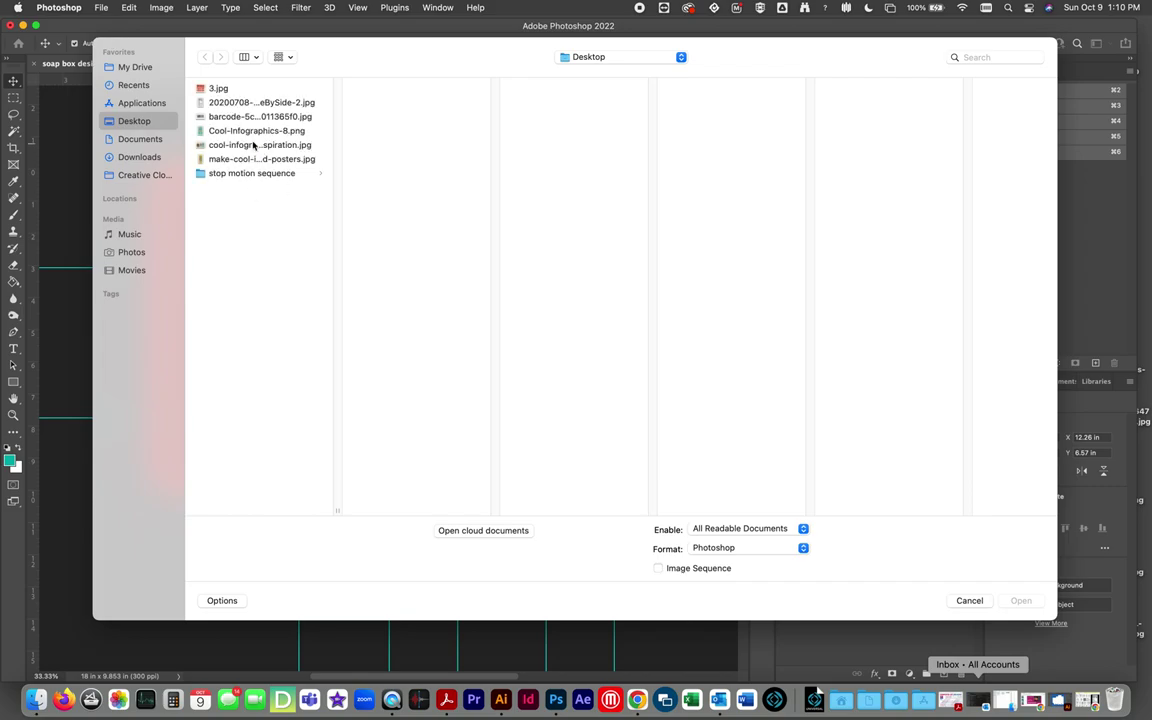
pyautogui.click(239, 146)
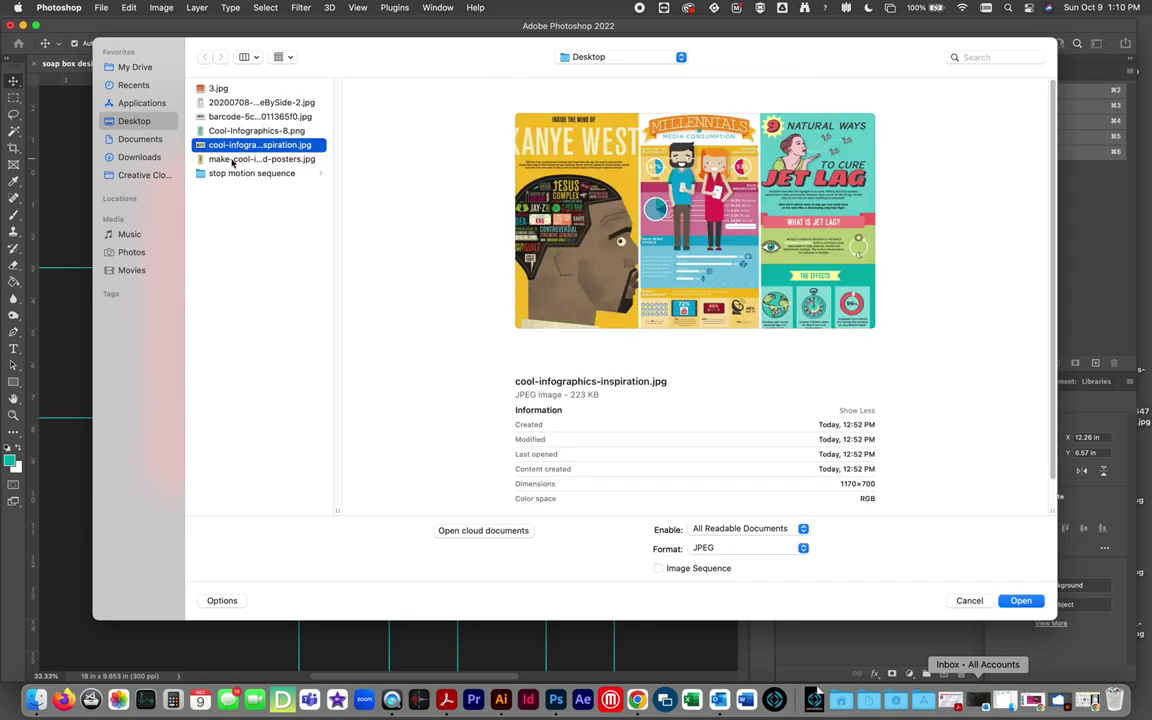
pyautogui.click(232, 160)
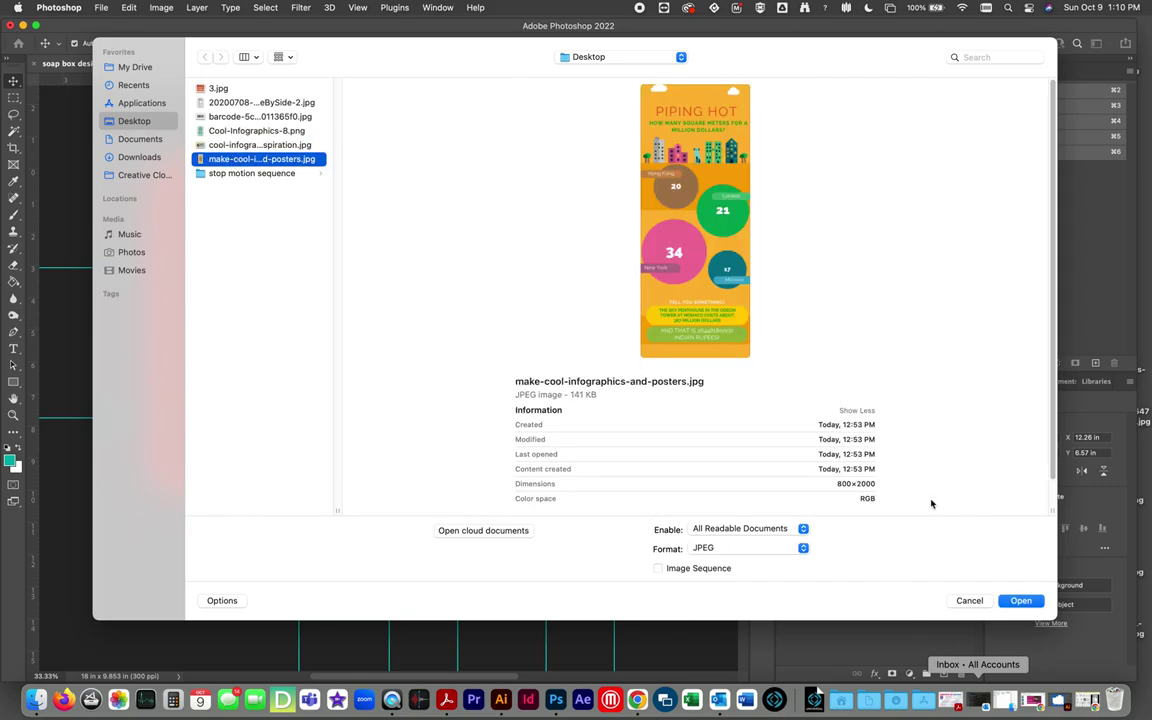
pyautogui.click(1020, 601)
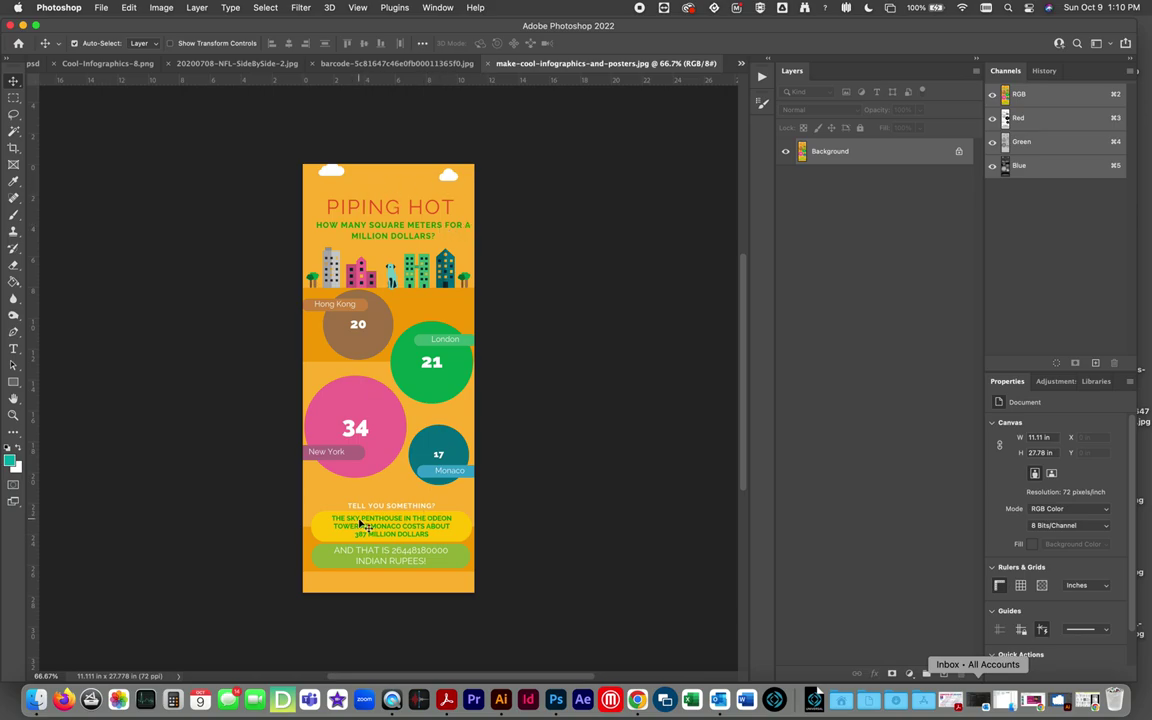
# Copy the entire Piping Hot infographic and paste it above Layer 5 in soap box design template sandwich.psd.
pyautogui.press('super+a')
pyautogui.press('super+c')
pyautogui.click(100, 64)
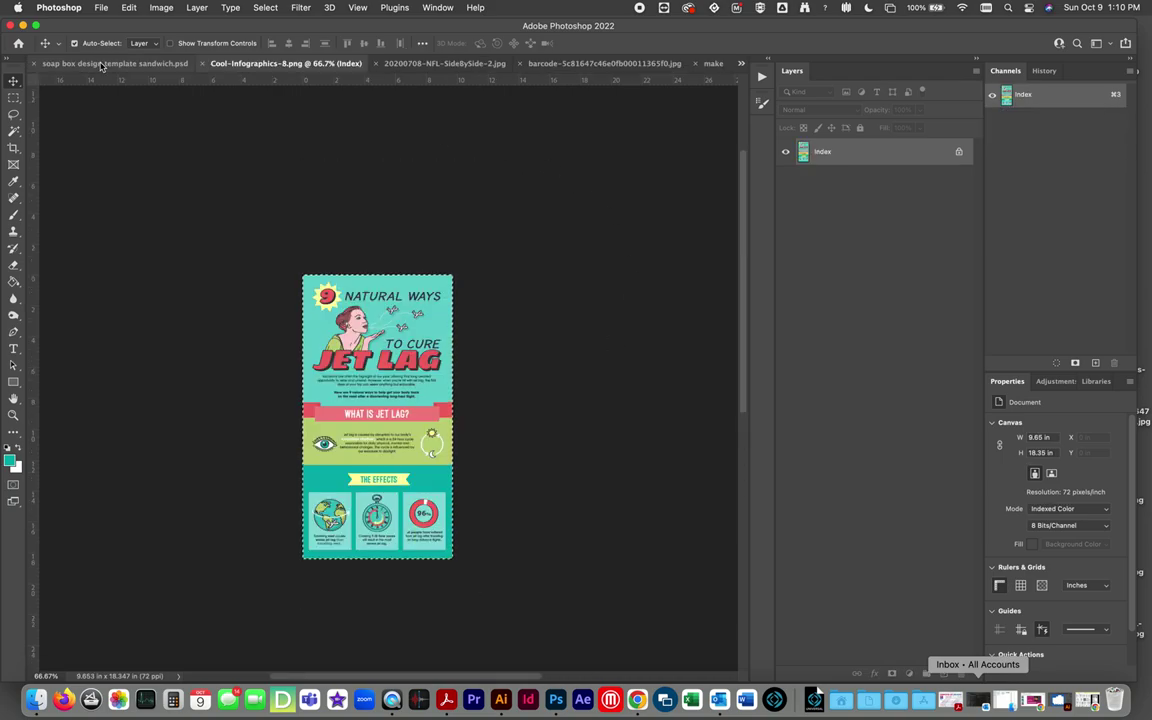
pyautogui.click(445, 63)
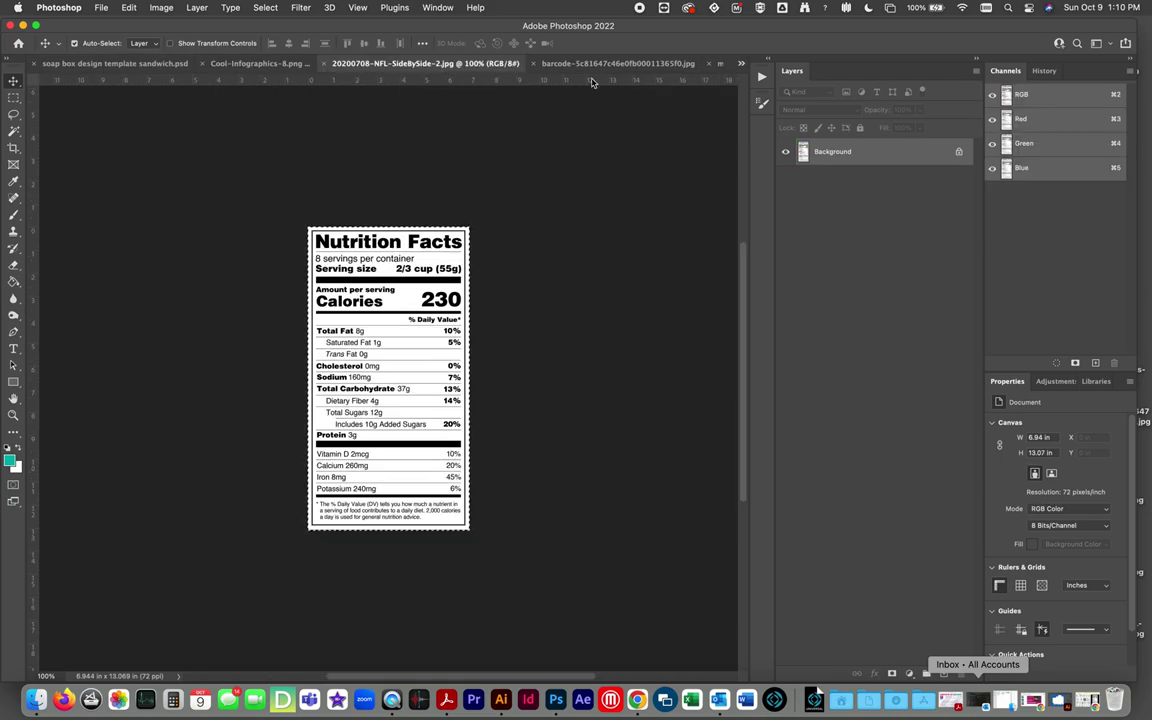
pyautogui.click(636, 66)
pyautogui.click(712, 64)
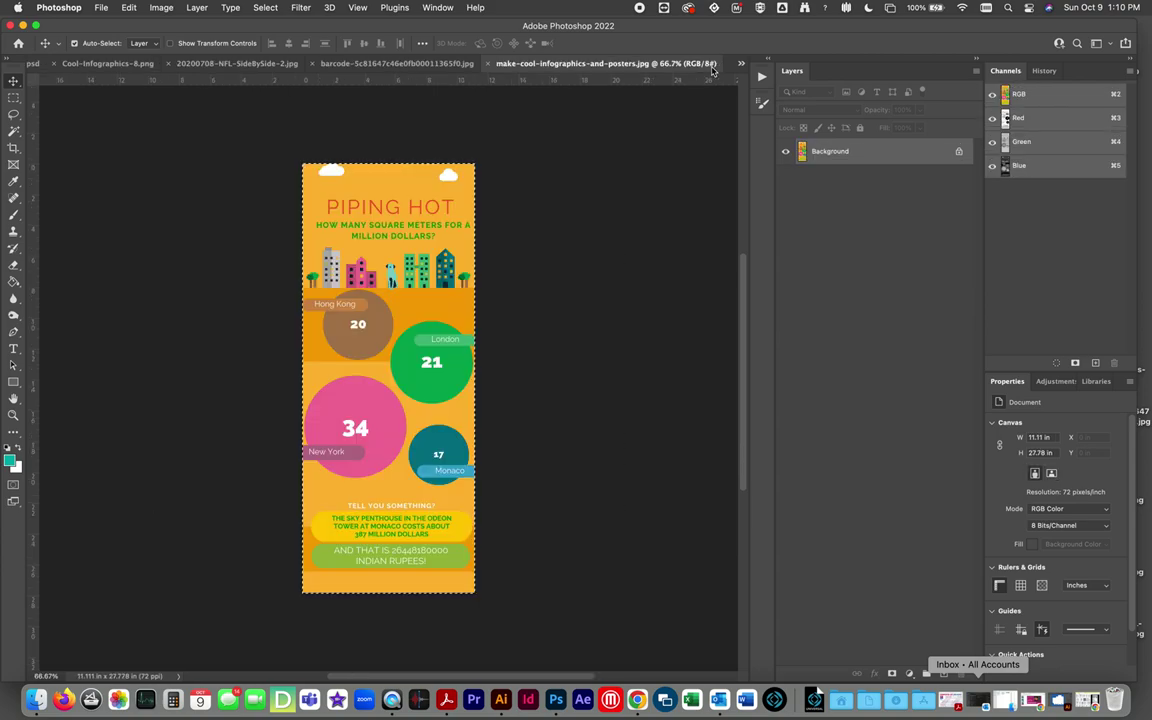
pyautogui.click(363, 65)
pyautogui.click(248, 64)
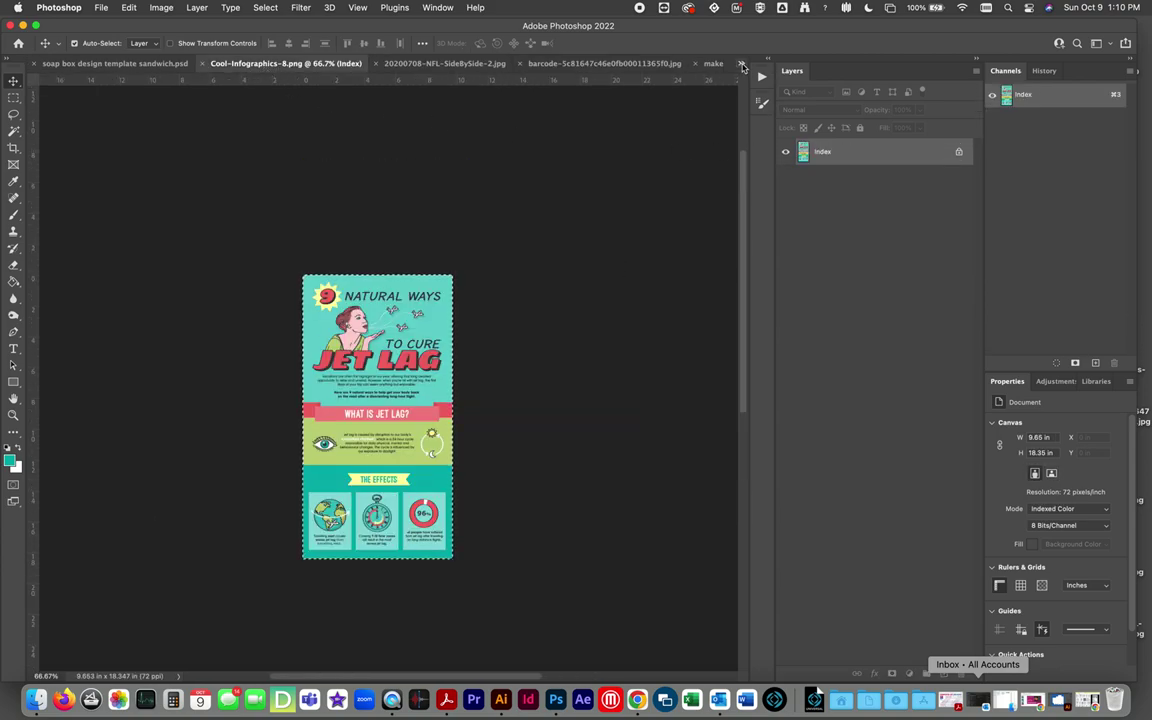
pyautogui.click(741, 65)
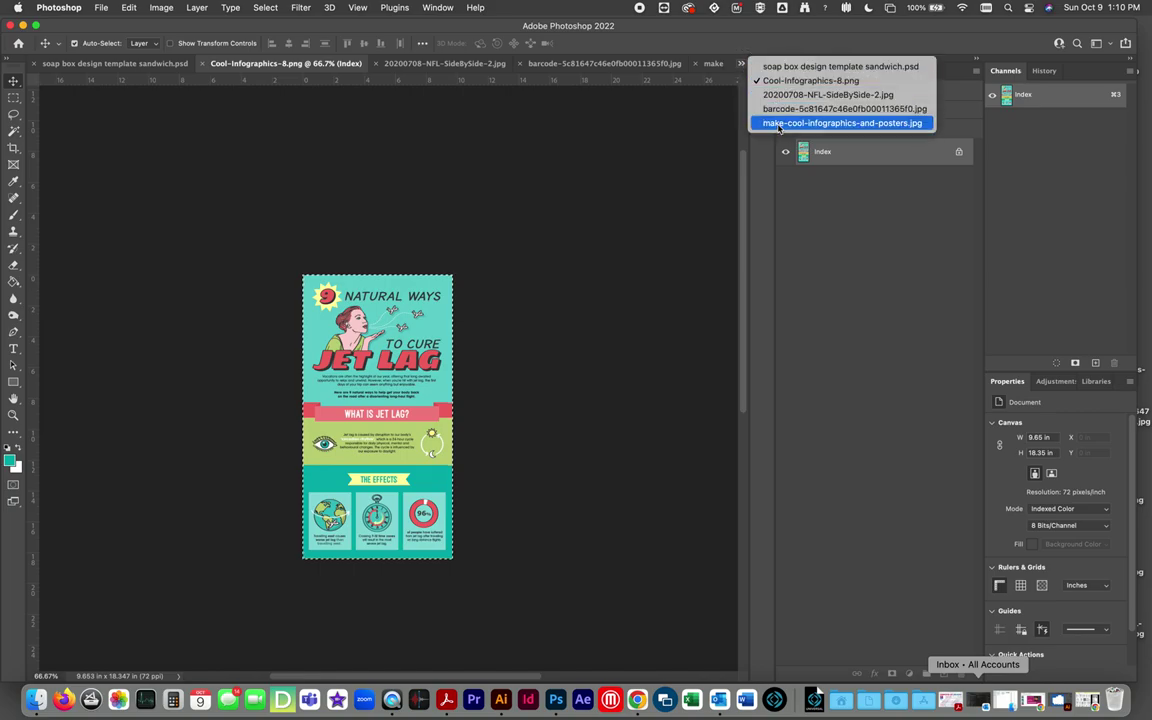
pyautogui.click(785, 68)
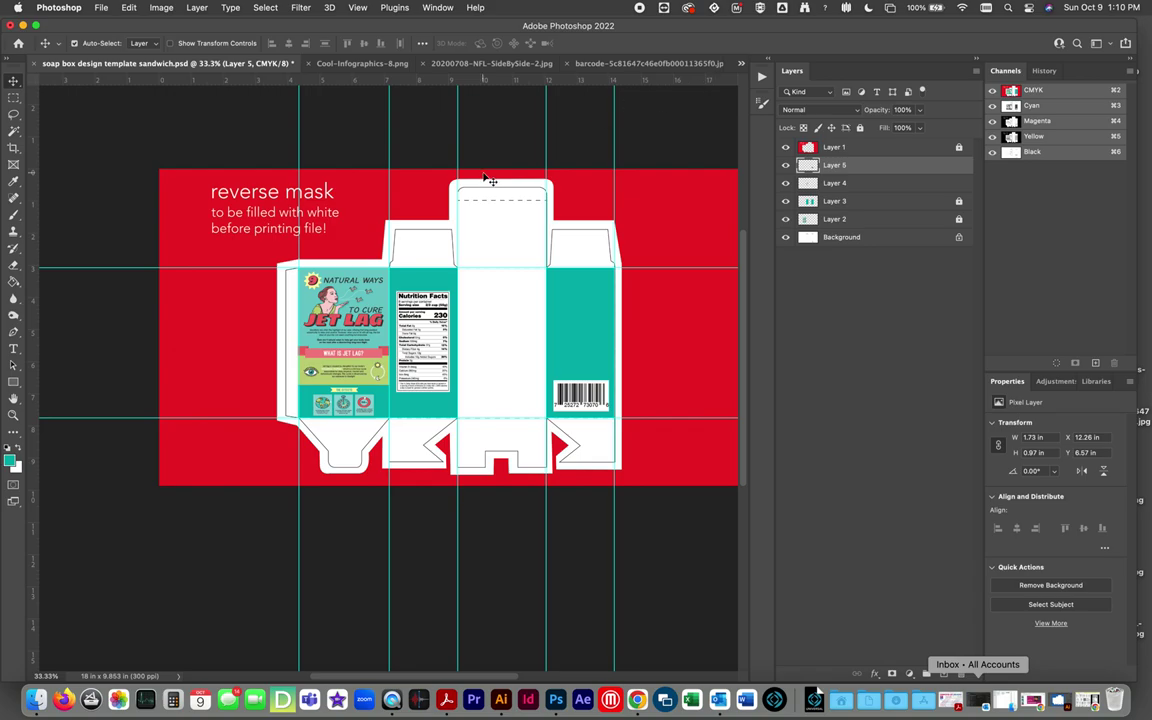
pyautogui.press('super+v')
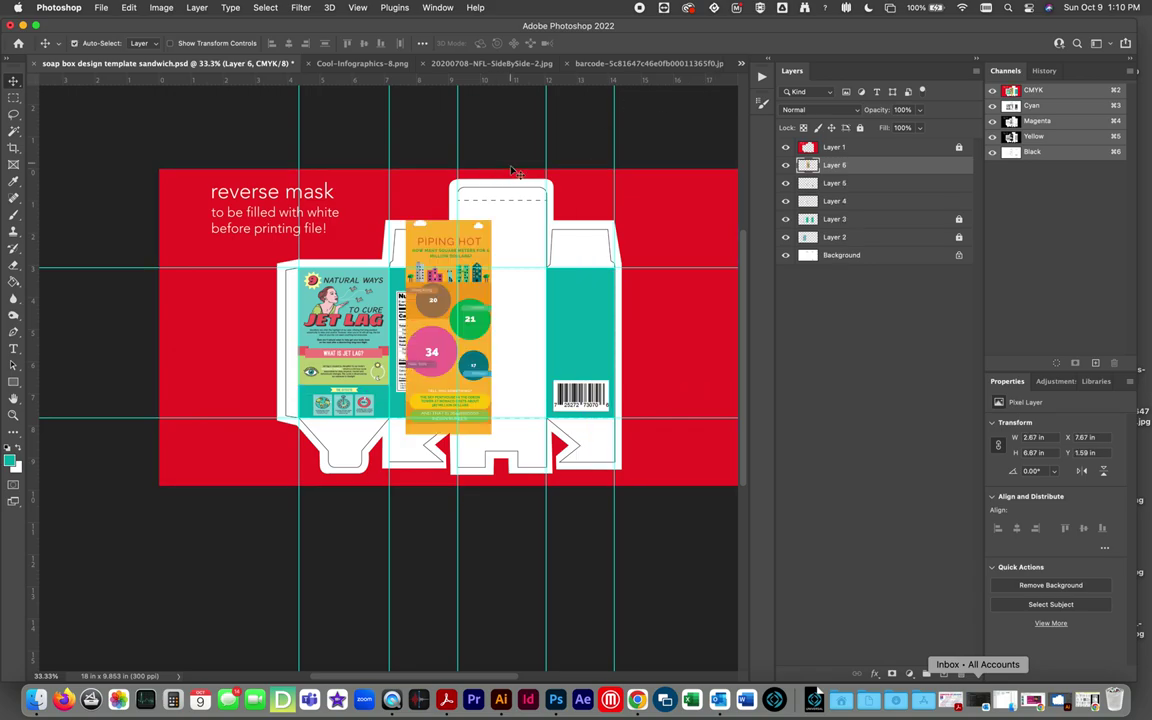
# Position the Piping Hot infographic over the blank white panel, against its left guide, at about X 9.29 in, Y 2.59 in.
pyautogui.click(472, 313)
pyautogui.moveTo(472, 313); pyautogui.dragTo(524, 346)
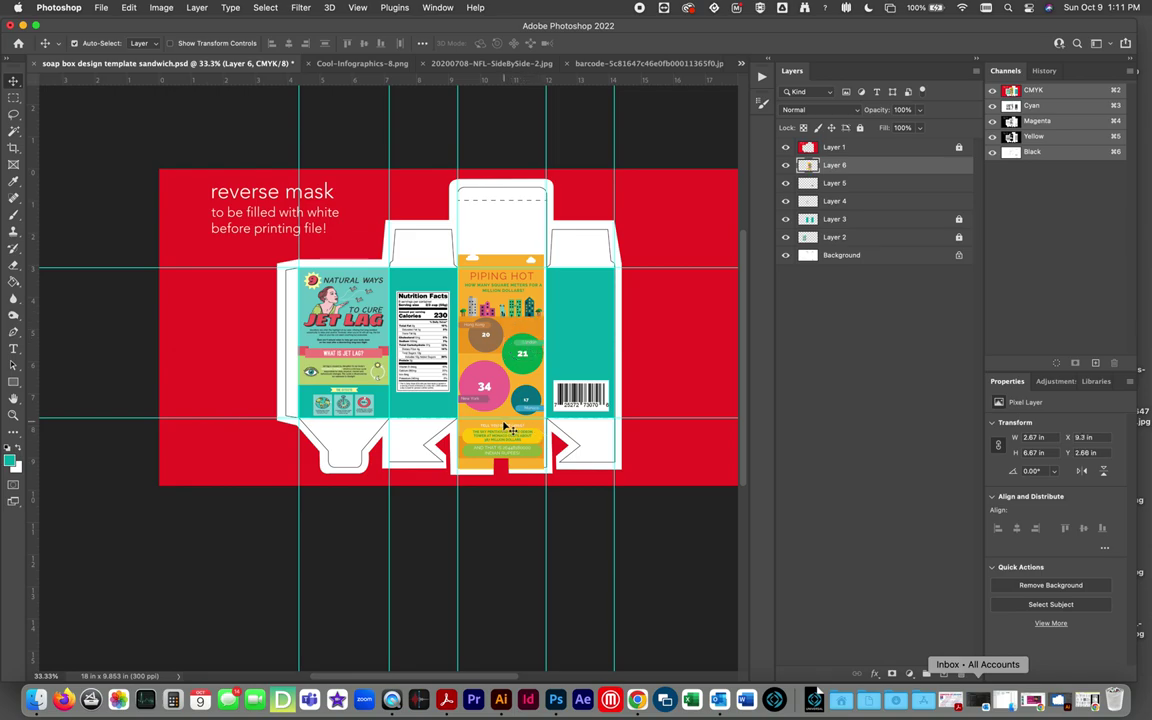
pyautogui.press('z')
pyautogui.click(478, 420)
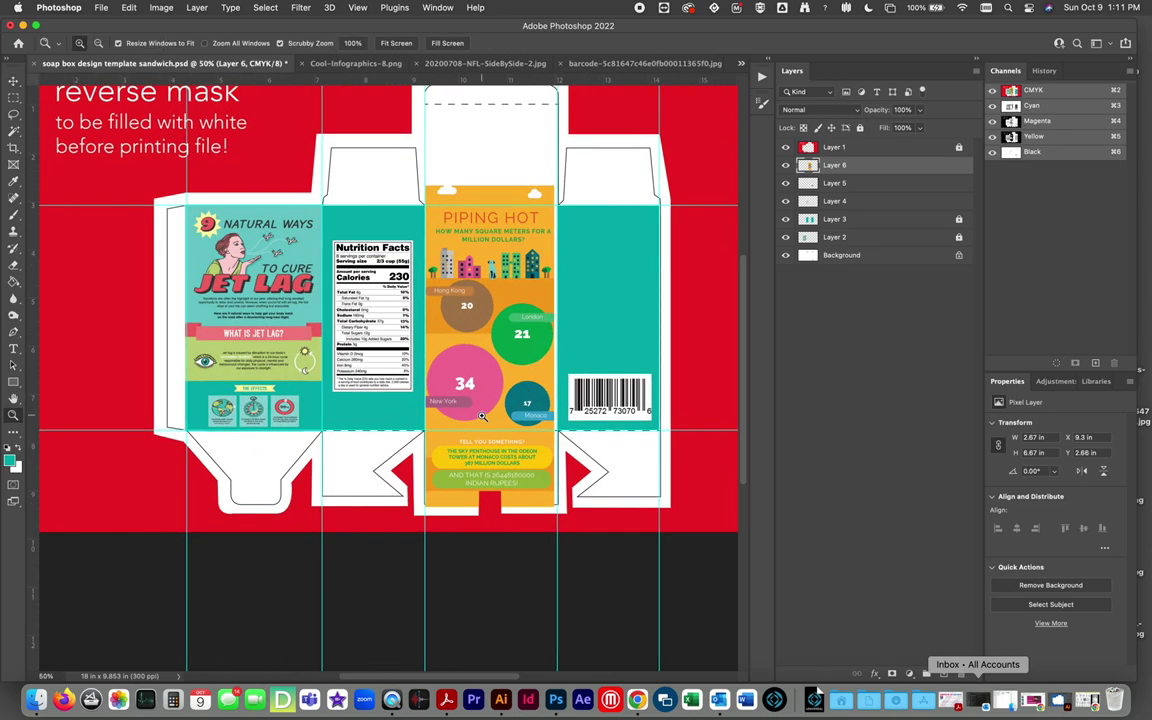
pyautogui.click(482, 416)
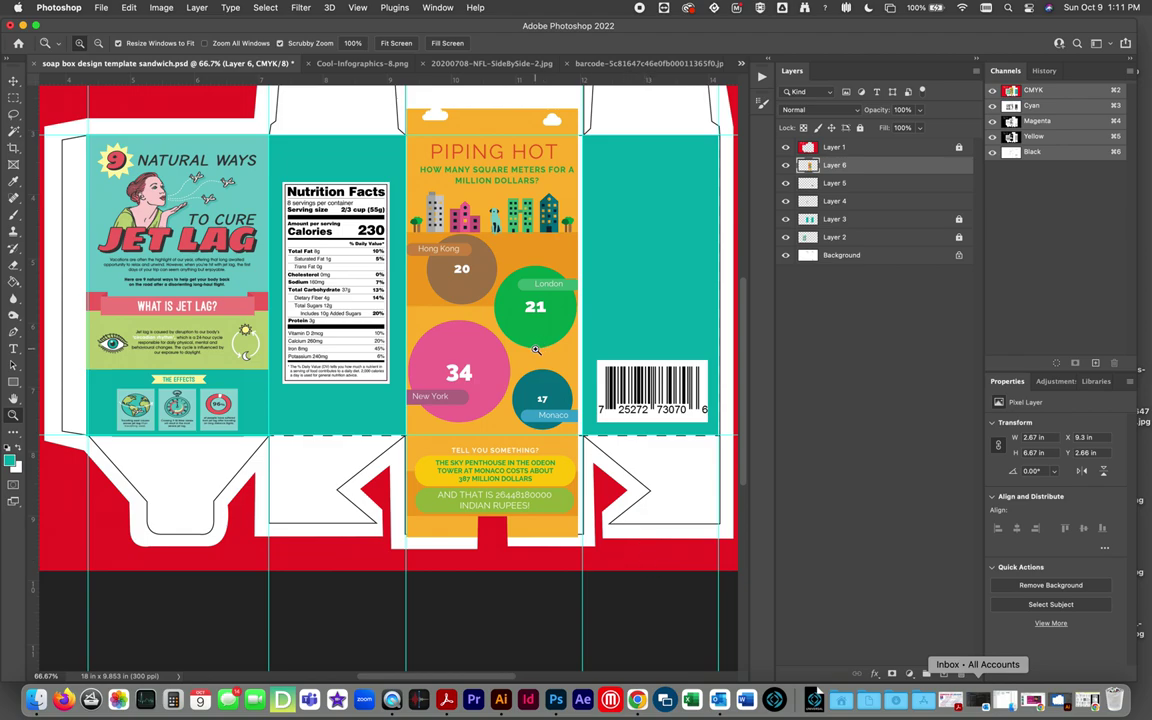
pyautogui.click(14, 80)
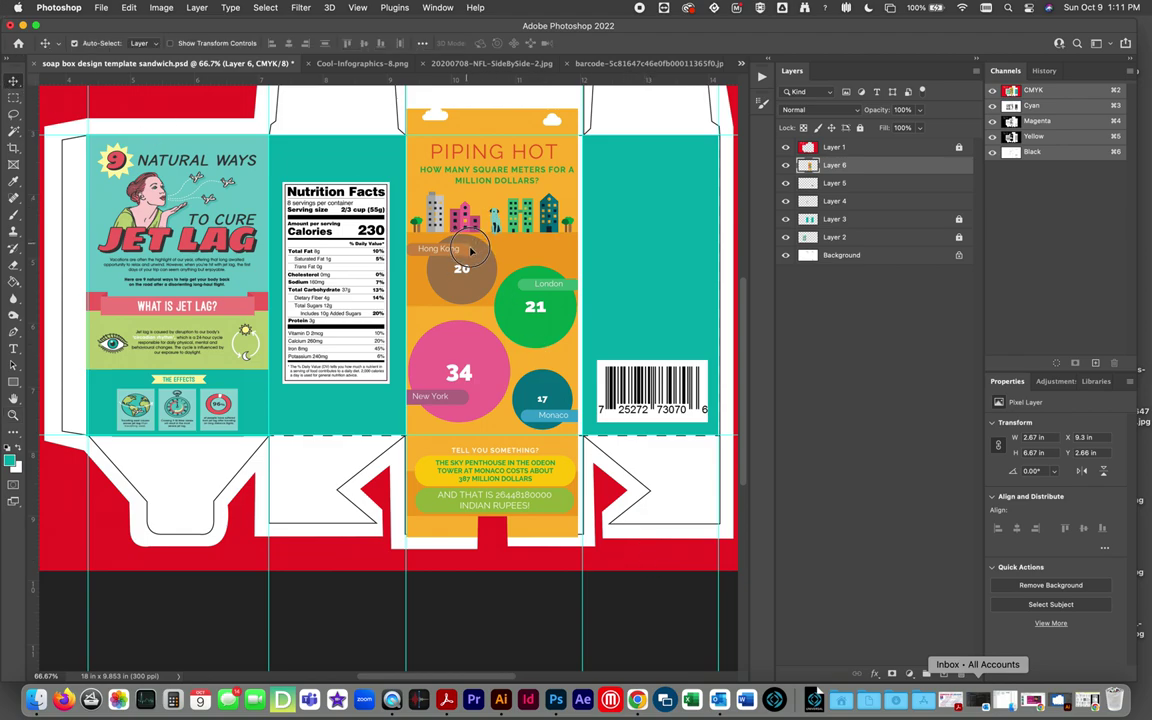
pyautogui.moveTo(465, 248)
pyautogui.mouseDown()
pyautogui.moveTo(479, 248)
pyautogui.moveTo(468, 245)
pyautogui.mouseUp()
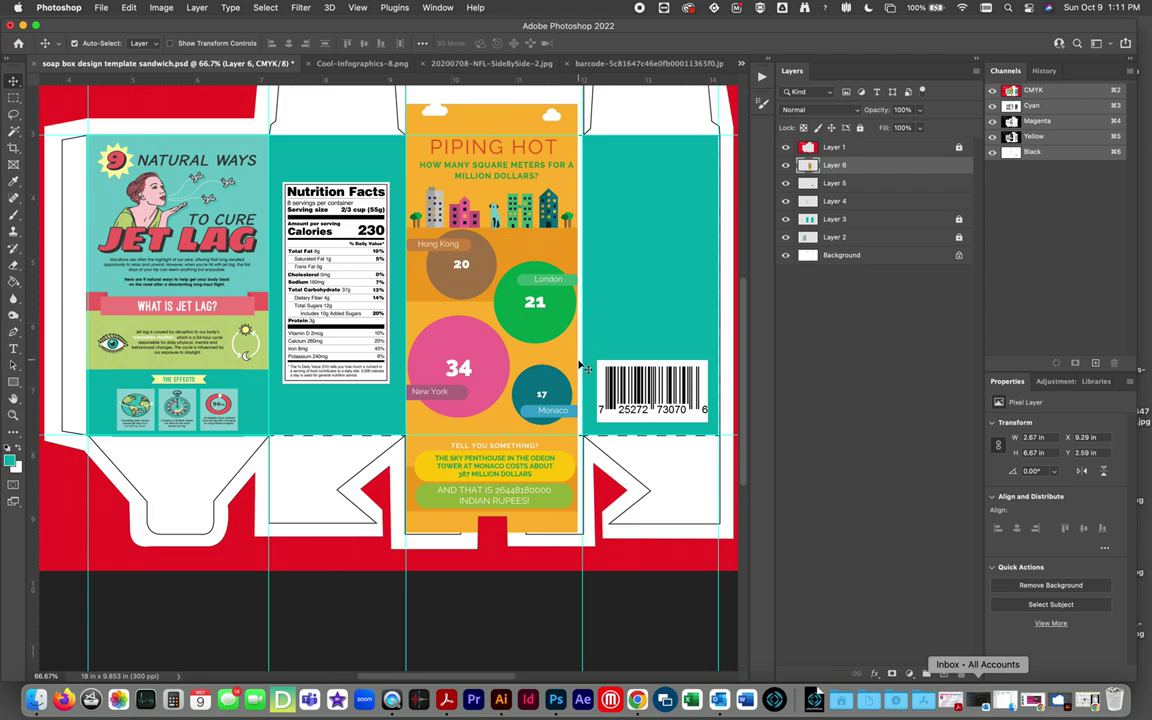
# Transform the Piping Hot infographic to about 2.75 × 6.68 in so its width fills the panel between the two vertical guides.
pyautogui.press('super+t')
pyautogui.moveTo(580, 318); pyautogui.dragTo(585, 319)
pyautogui.moveTo(533, 281)
pyautogui.mouseDown()
pyautogui.moveTo(533, 270)
pyautogui.moveTo(500, 290)
pyautogui.moveTo(533, 284)
pyautogui.mouseUp()
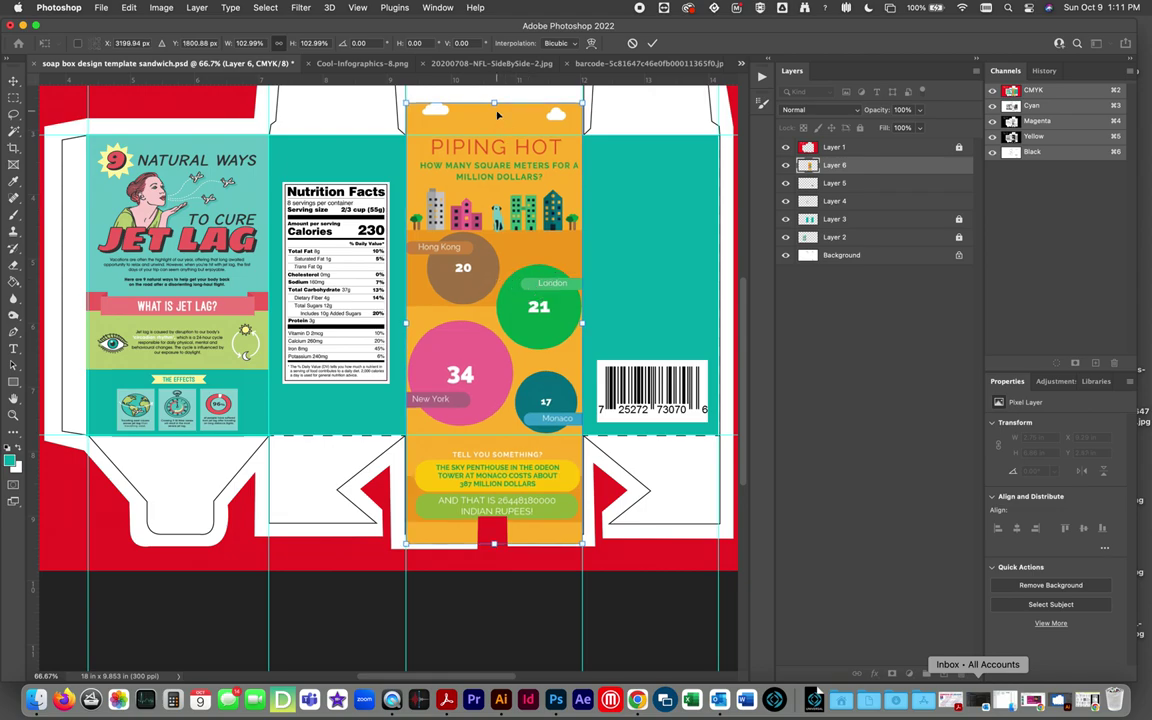
pyautogui.moveTo(494, 103); pyautogui.dragTo(494, 108)
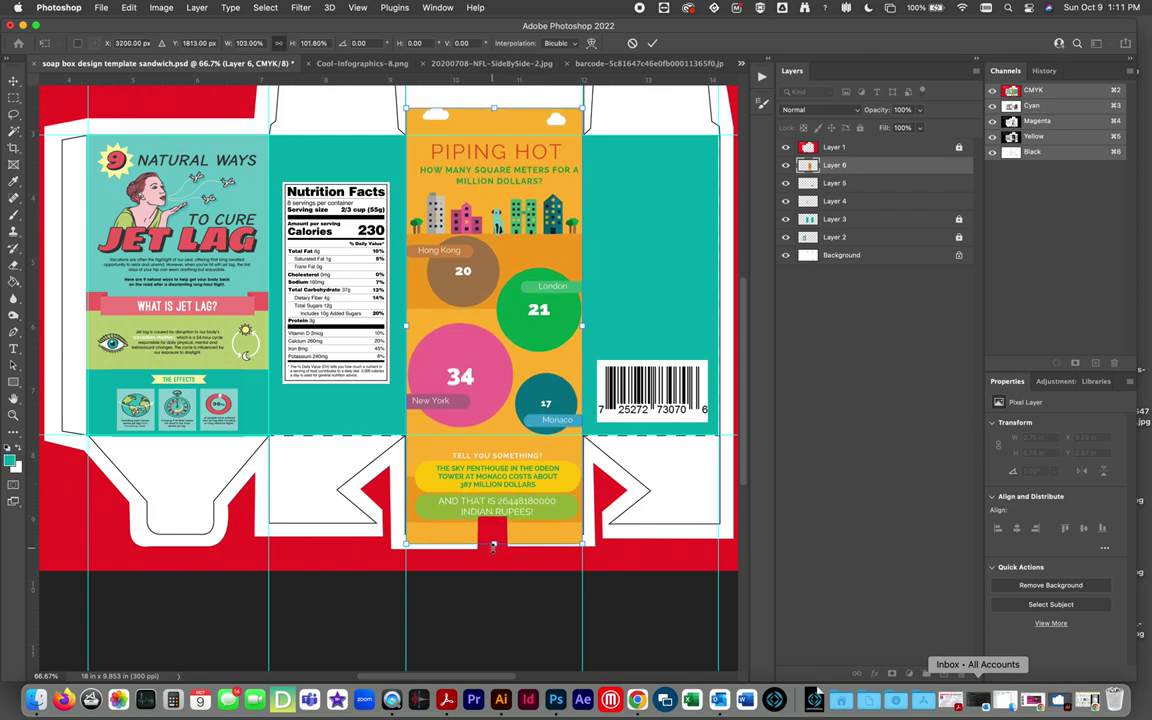
pyautogui.moveTo(493, 545); pyautogui.dragTo(492, 538)
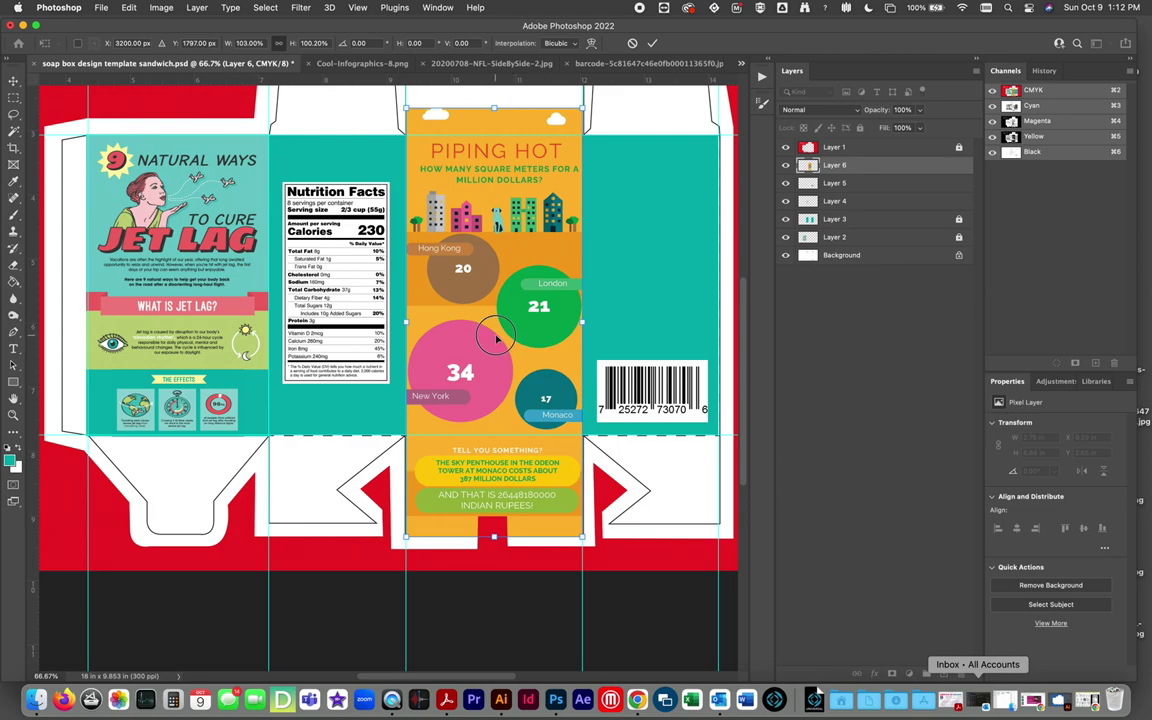
pyautogui.press('Return')
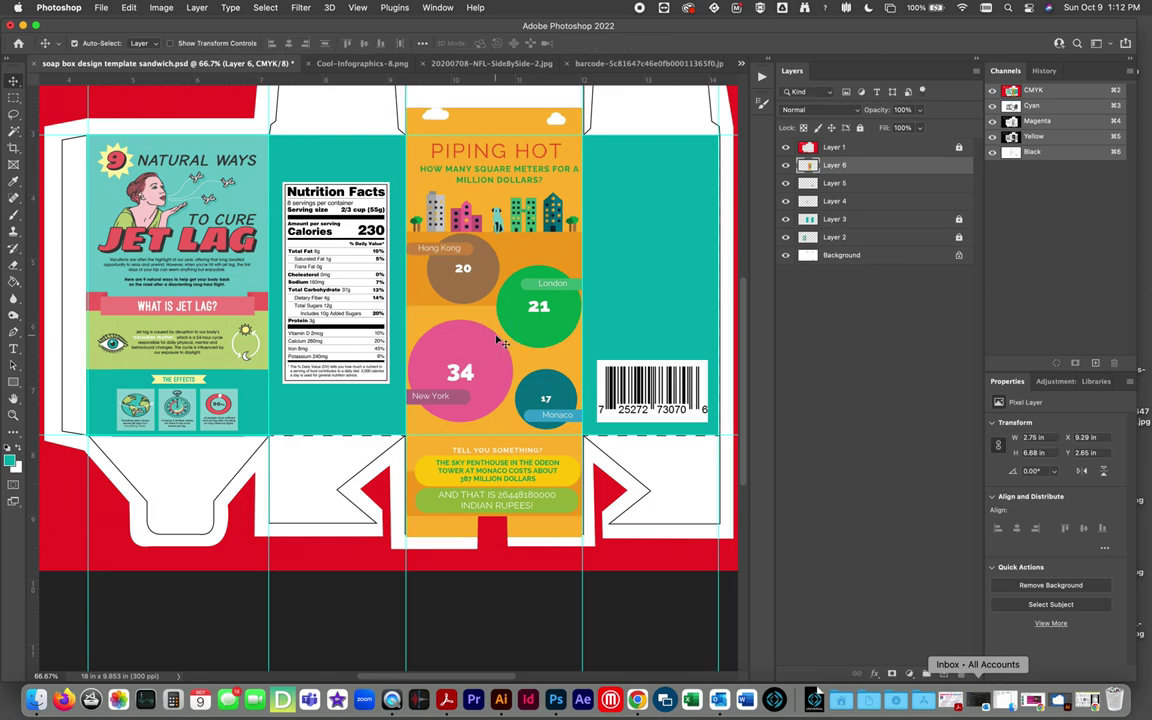
# Delete the parts of the Piping Hot infographic above and below the panel's horizontal guides, then clear the selection.
pyautogui.press('m')
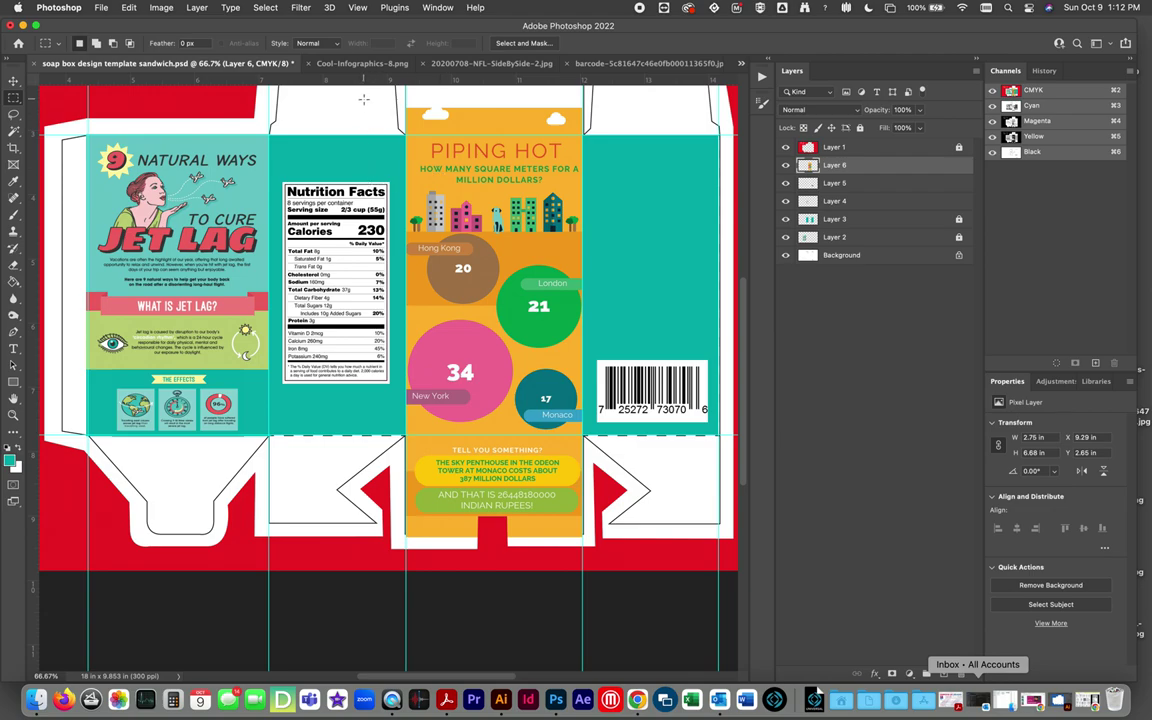
pyautogui.moveTo(362, 93); pyautogui.dragTo(682, 133)
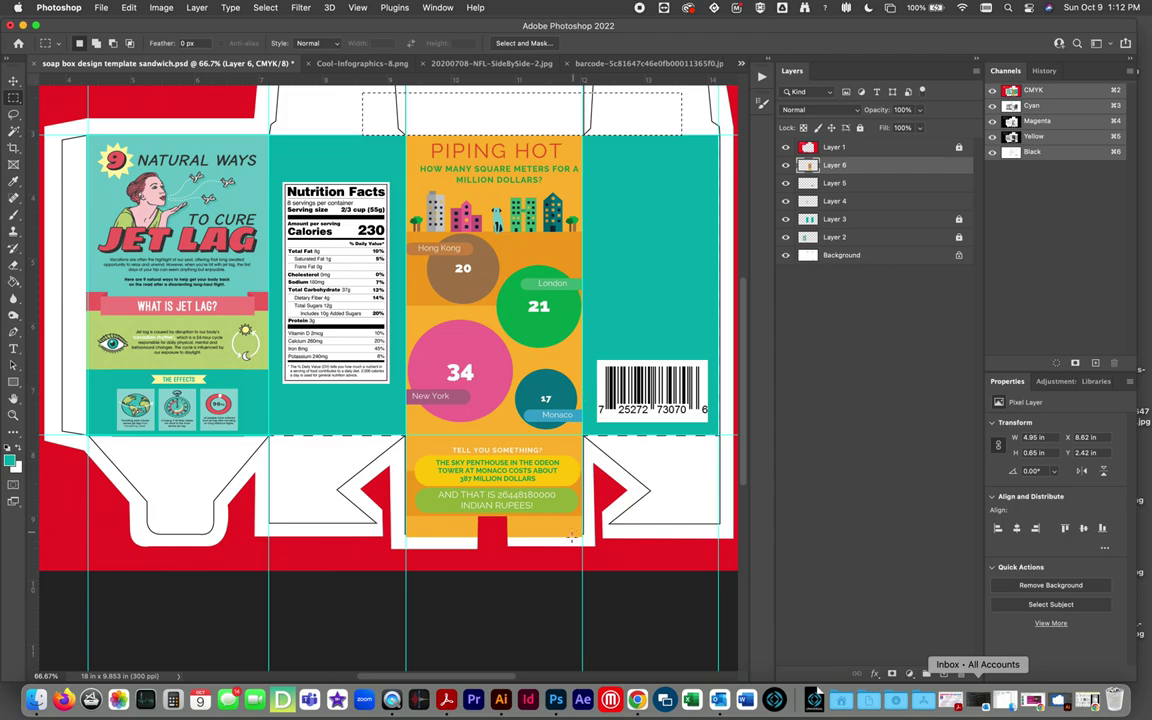
pyautogui.moveTo(653, 557); pyautogui.dragTo(342, 437)
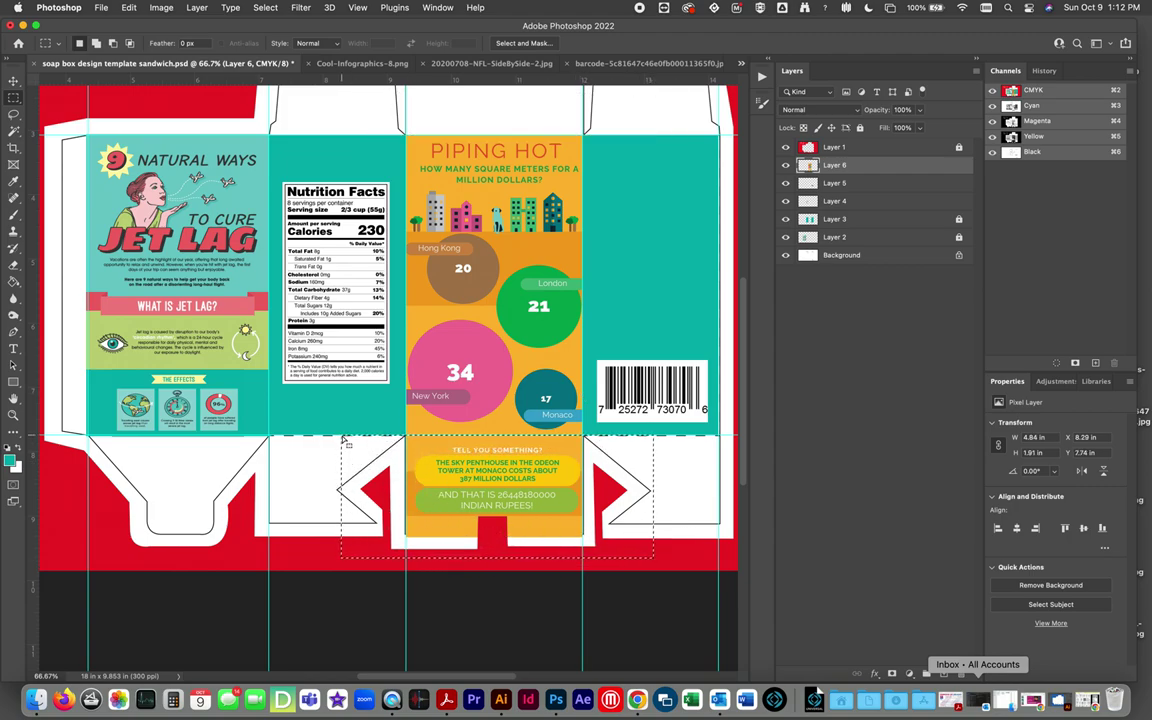
pyautogui.press('Delete')
pyautogui.hotkey('ctrl', 'd')
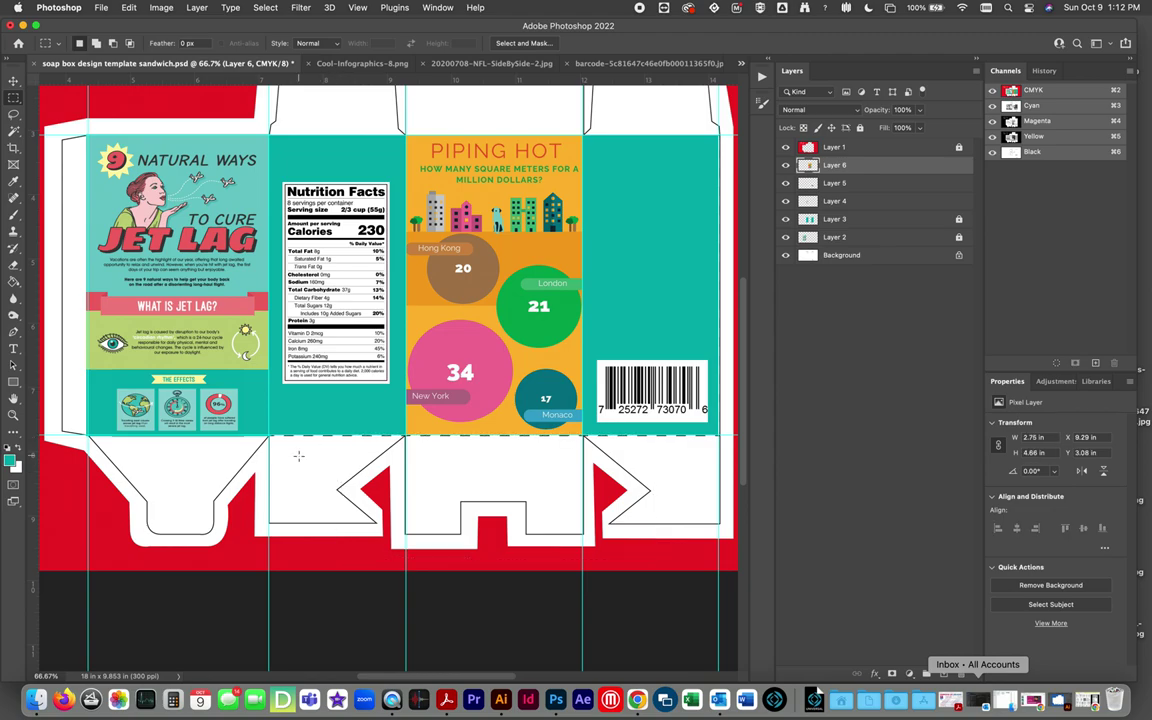
# Add the text SOAP BOX DESIGN in white on a new layer above Layer 6, starting in the rightmost teal panel.
pyautogui.press('super+minus')
pyautogui.press('super+minus')
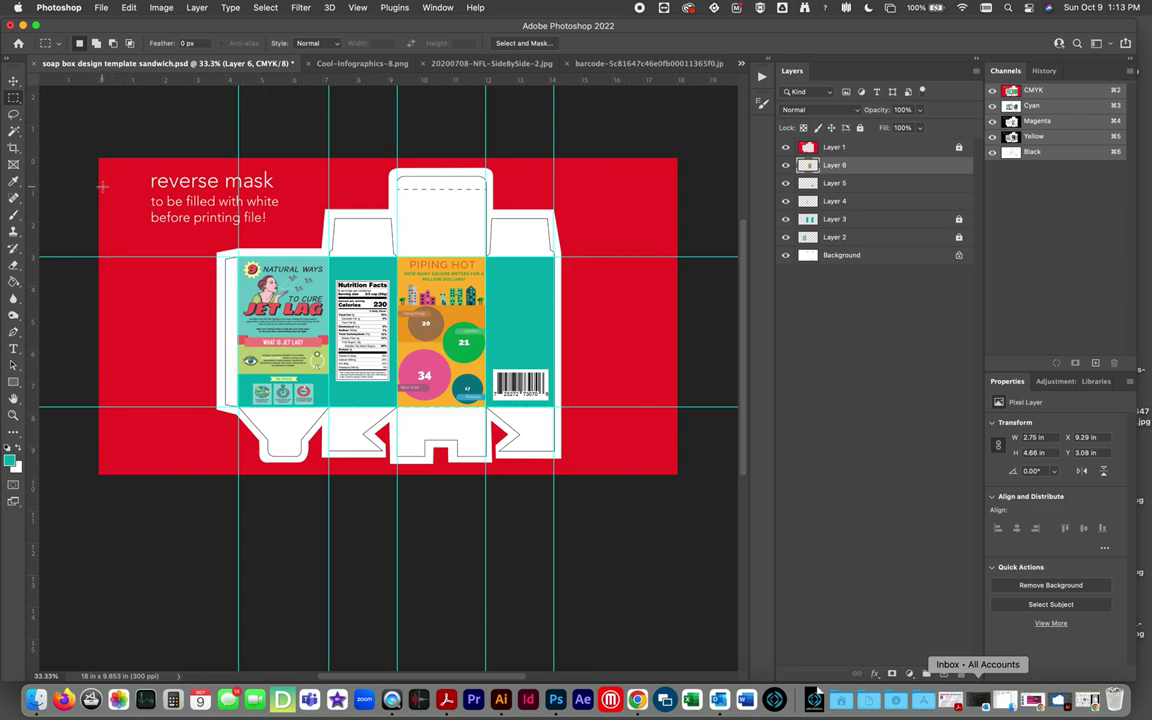
pyautogui.click(944, 674)
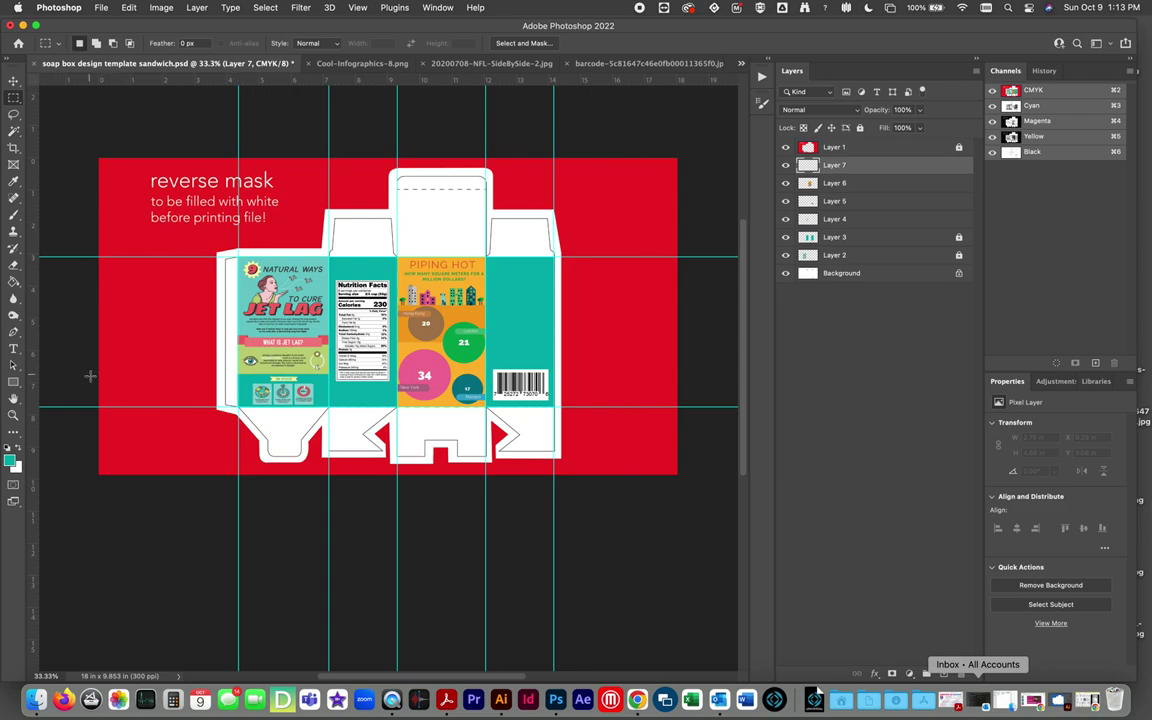
pyautogui.click(13, 349)
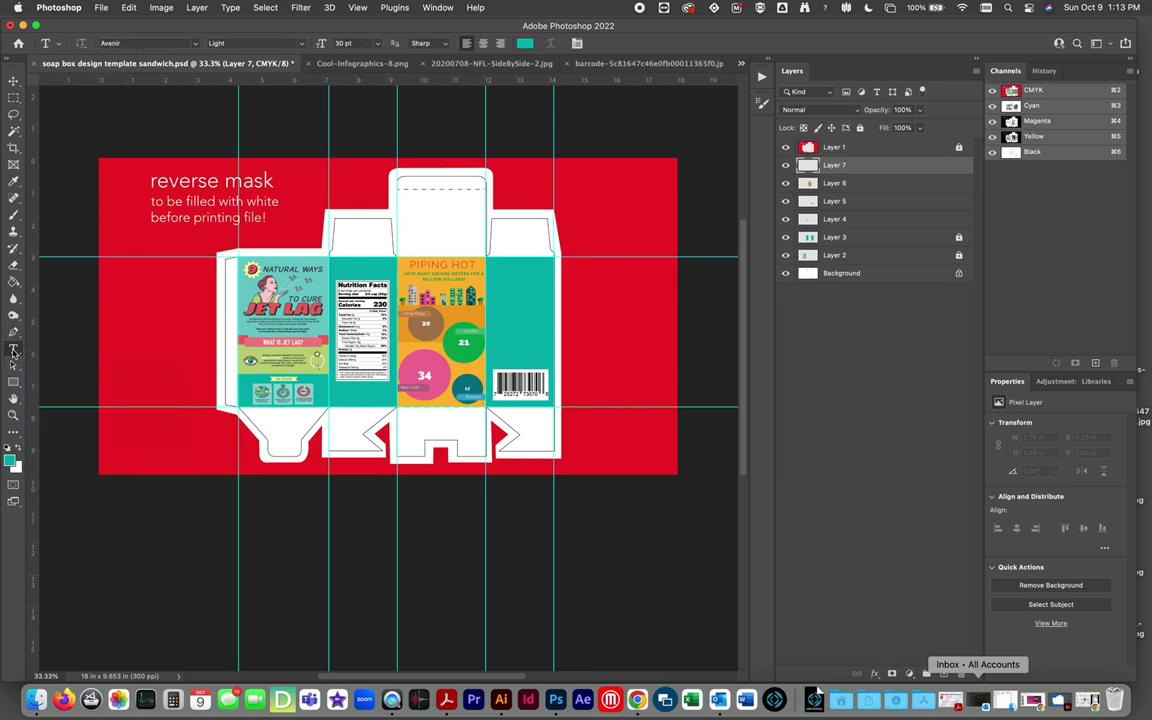
pyautogui.click(494, 289)
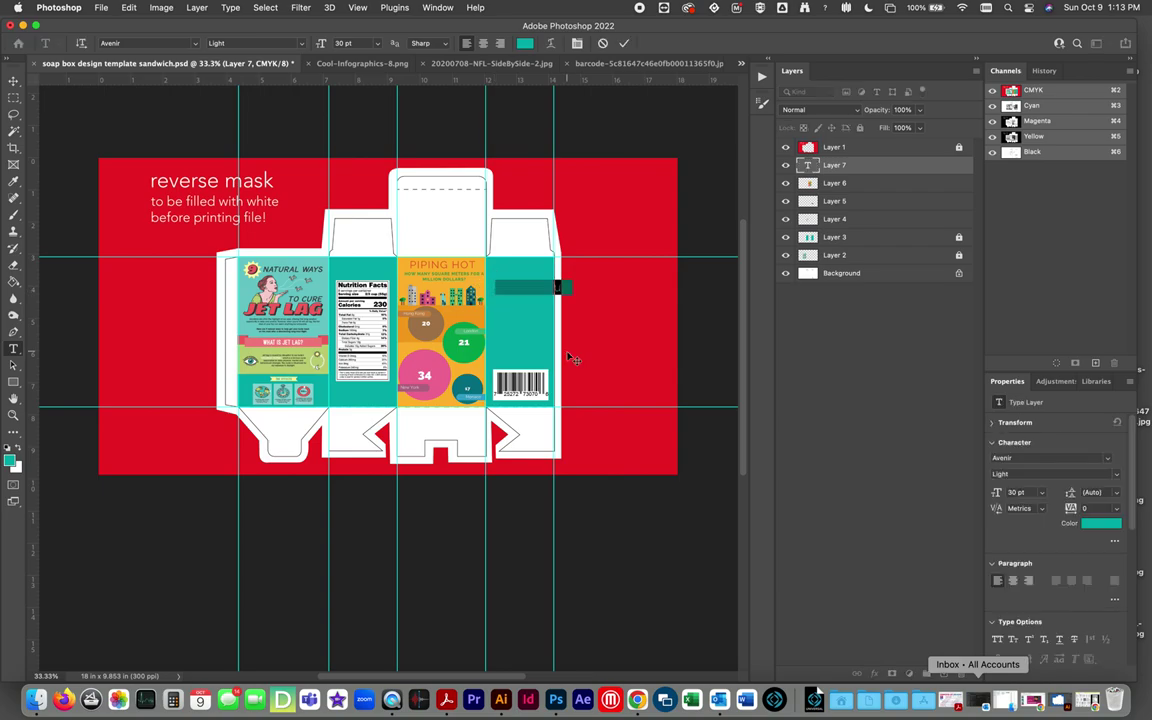
pyautogui.press('BackSpace')
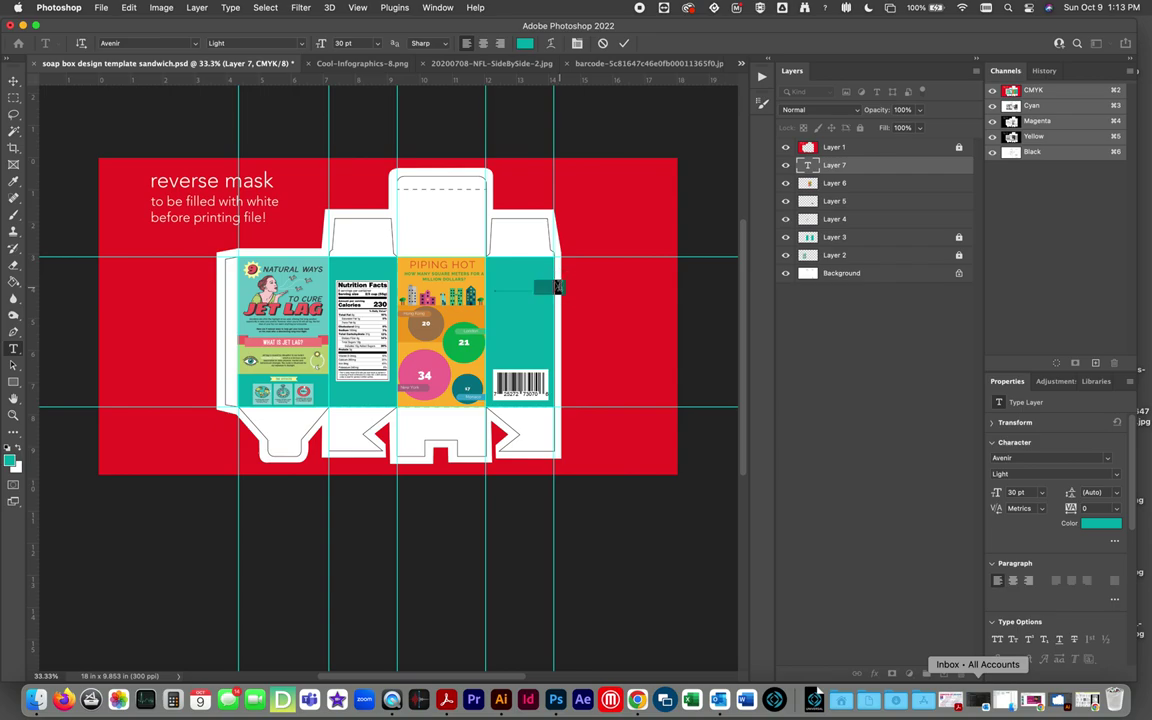
pyautogui.doubleClick(557, 287)
pyautogui.click(525, 43)
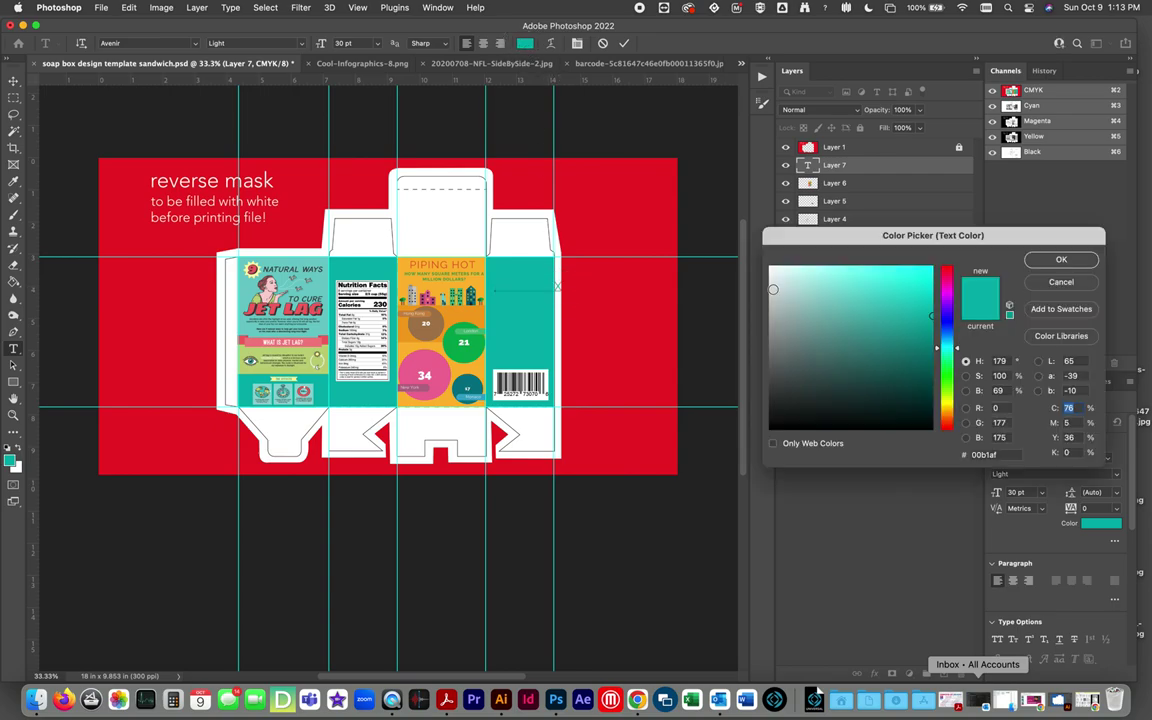
pyautogui.click(771, 268)
pyautogui.click(1063, 261)
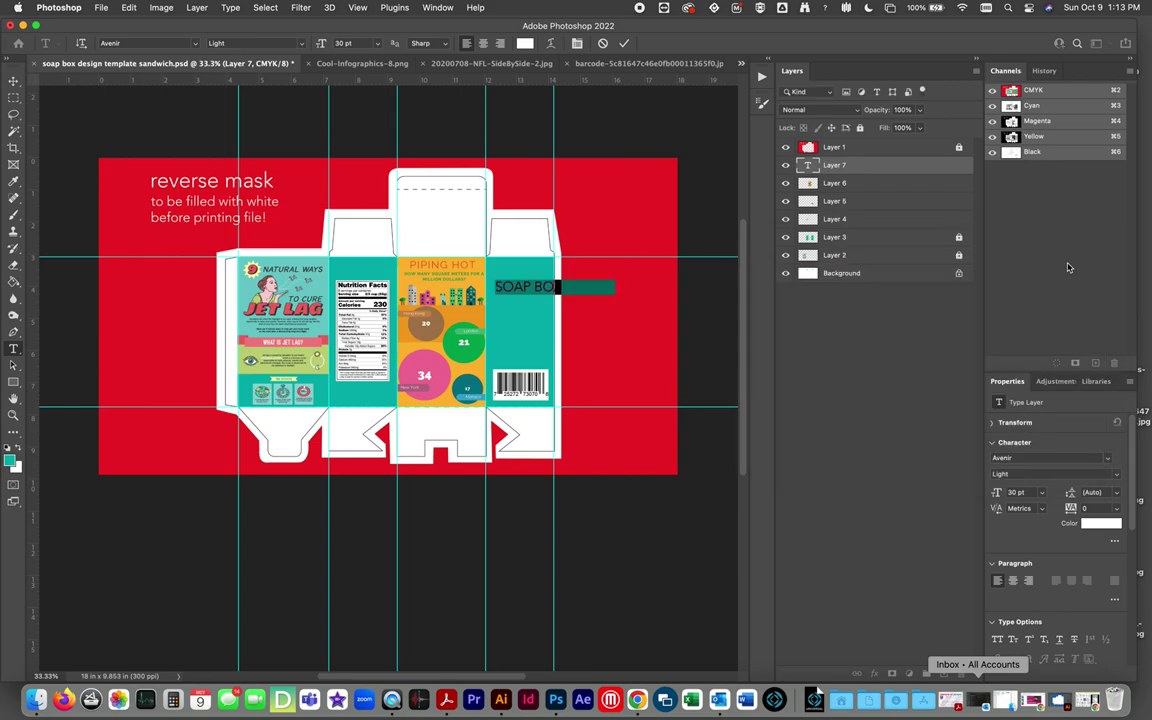
# Break the SOAP BOX DESIGN text into two lines before DESIGN and place it at the top of the rightmost teal panel.
pyautogui.click(12, 81)
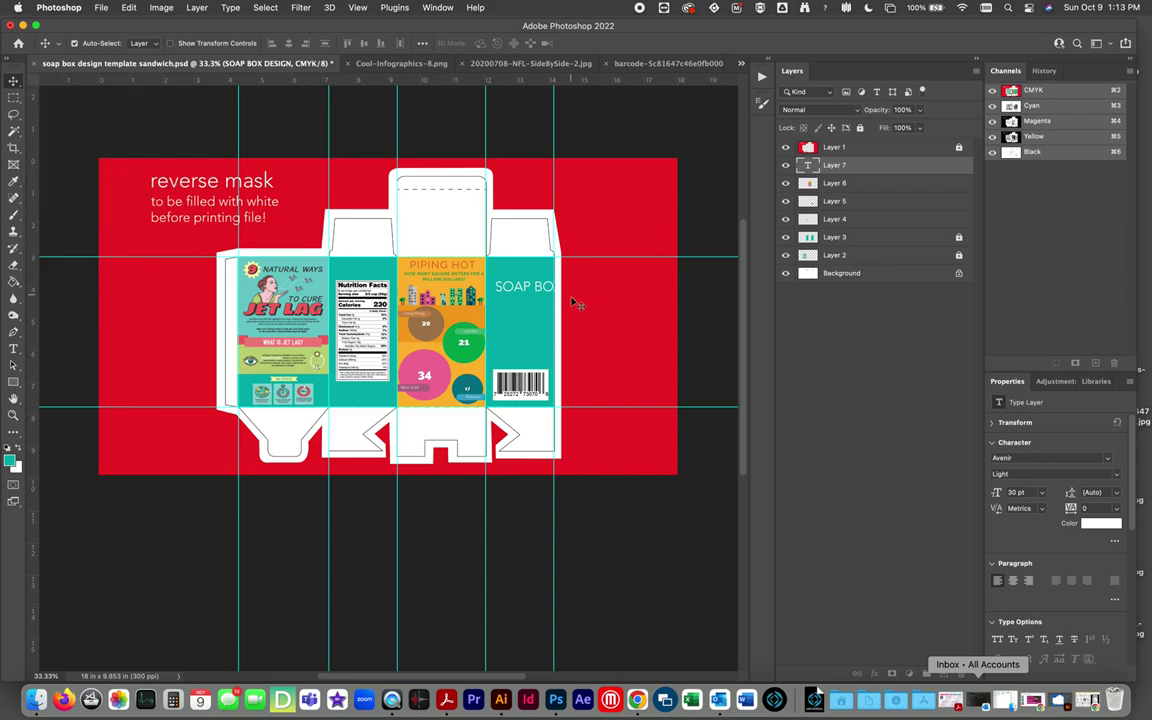
pyautogui.moveTo(486, 260); pyautogui.dragTo(470, 289)
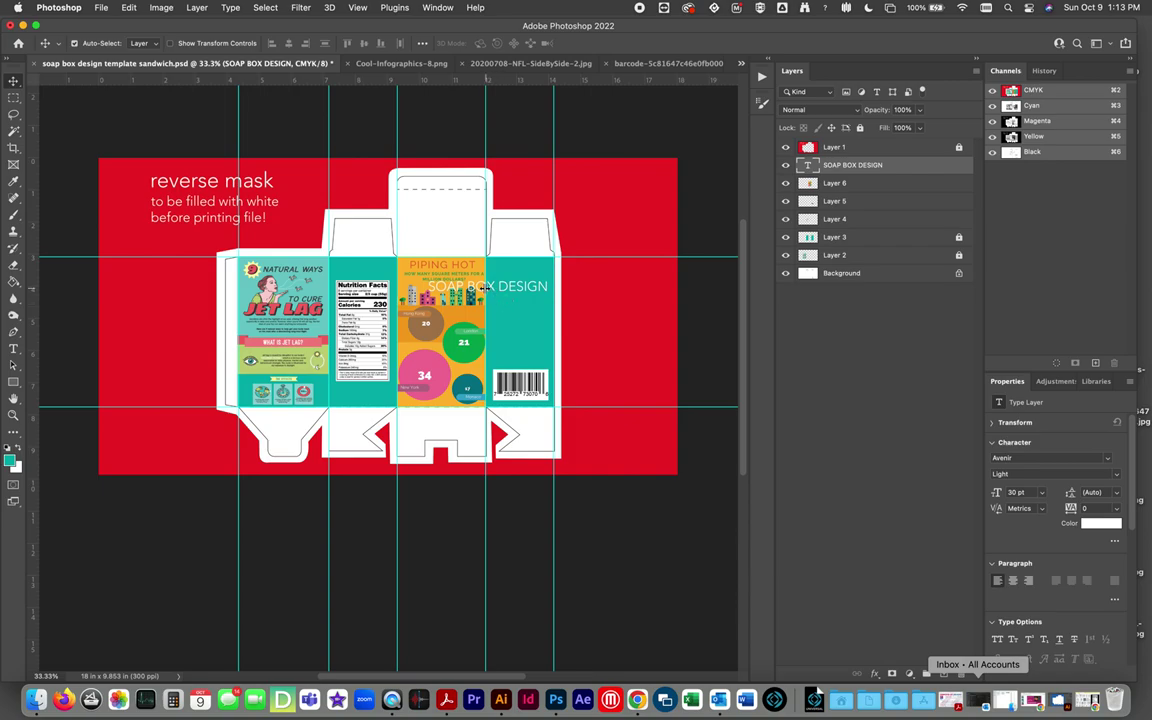
pyautogui.click(13, 349)
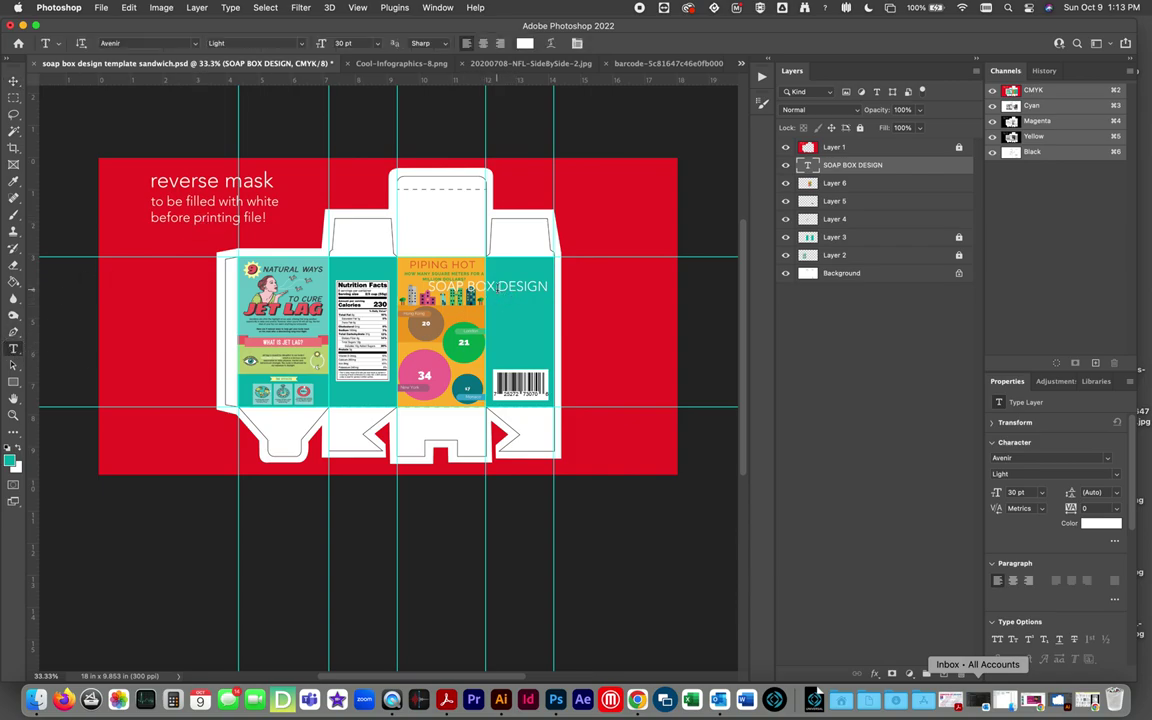
pyautogui.click(497, 287)
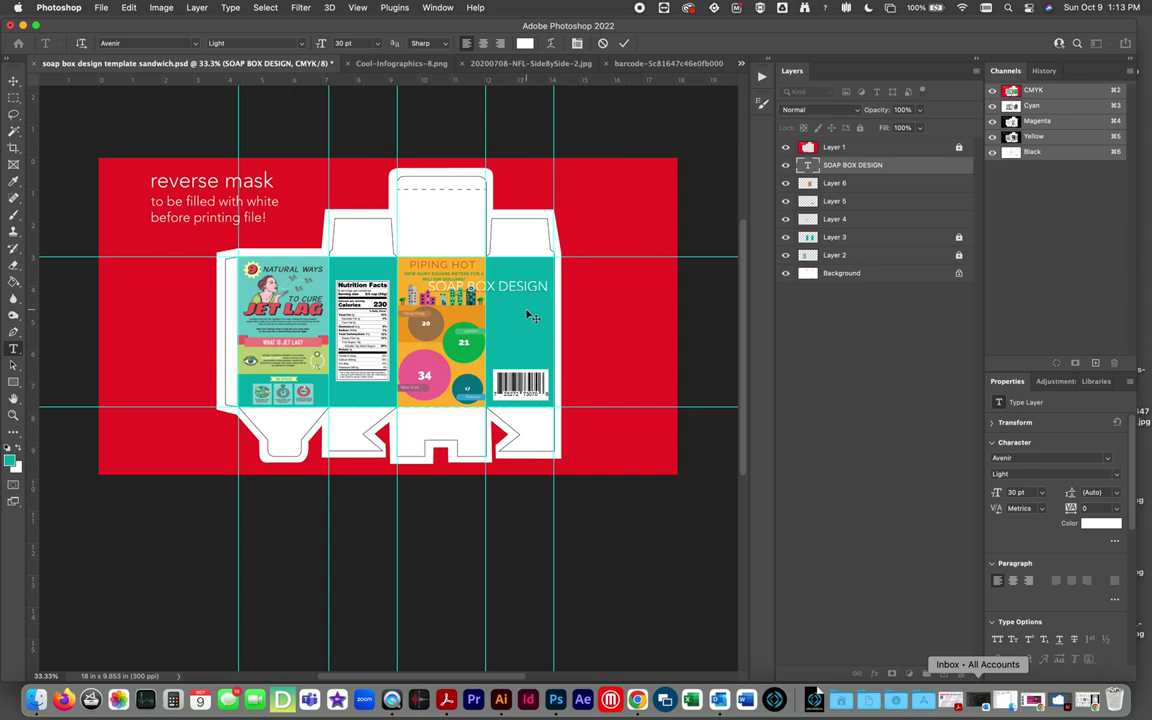
pyautogui.press('Return')
pyautogui.click(14, 80)
pyautogui.moveTo(453, 303); pyautogui.dragTo(516, 289)
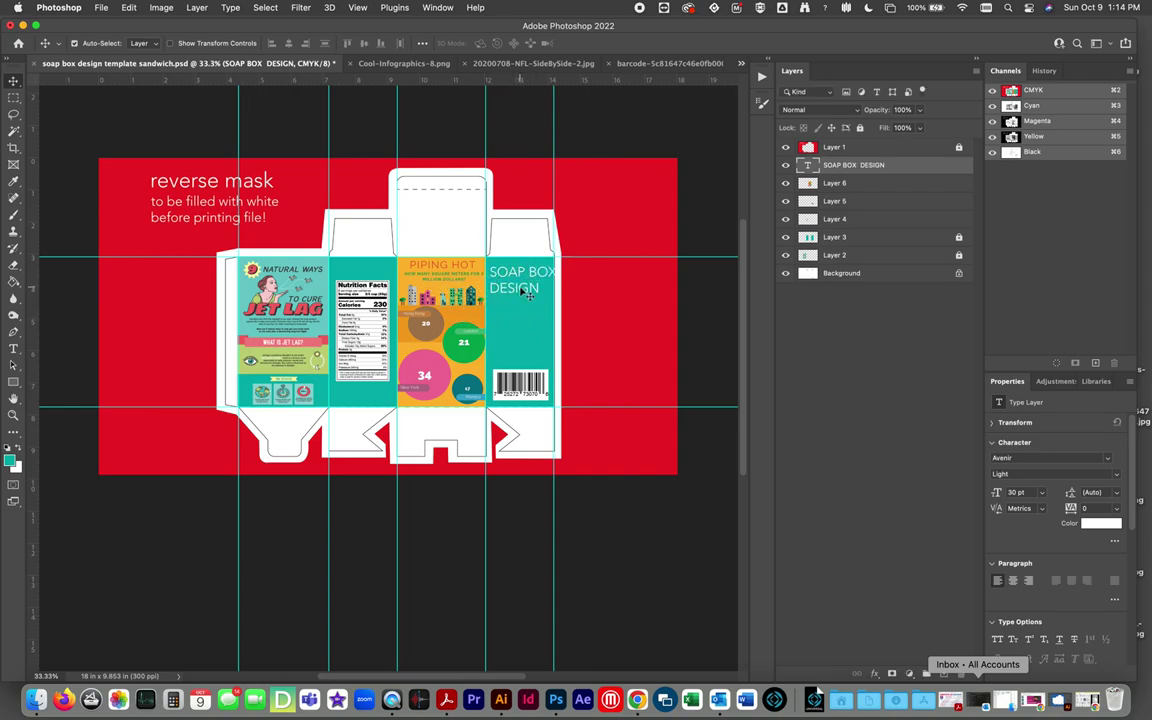
# Centre-align both lines of the SOAP BOX DESIGN text.
pyautogui.click(14, 348)
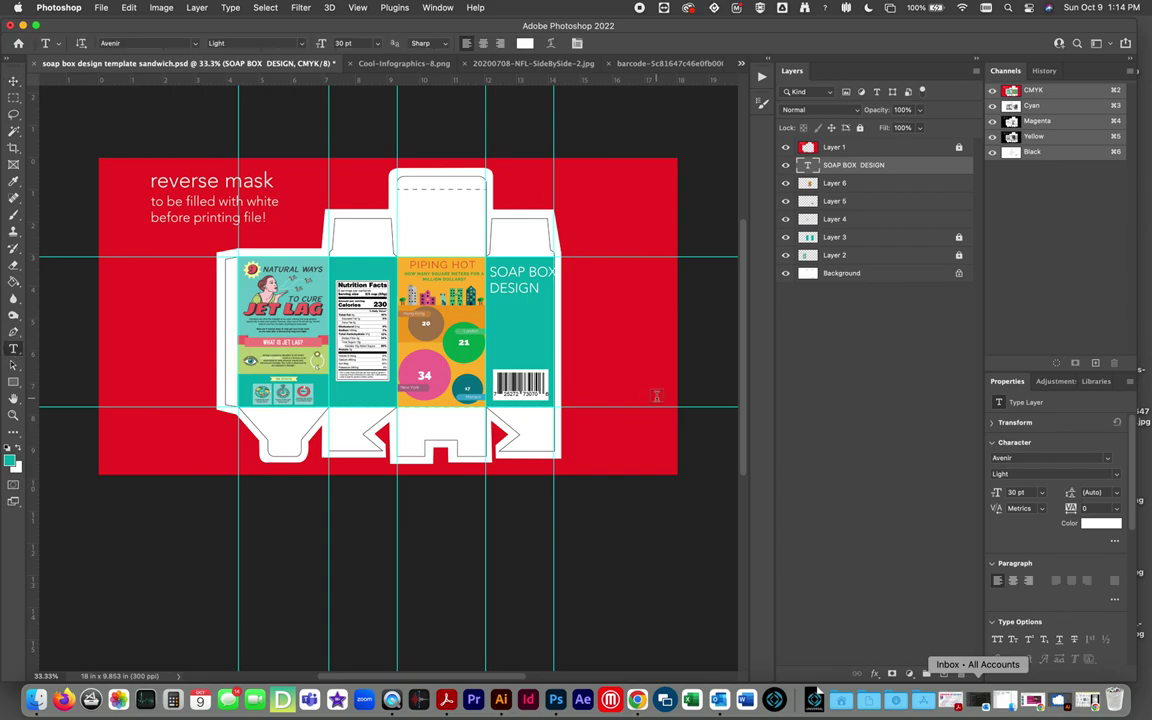
pyautogui.tripleClick(530, 275)
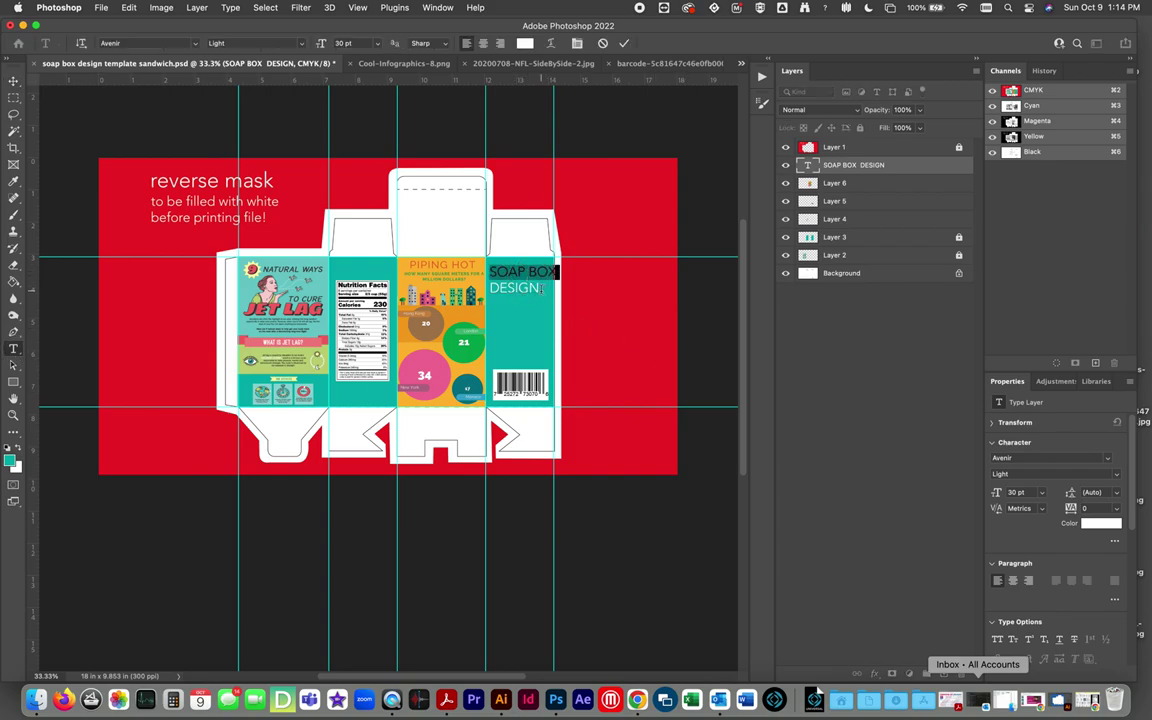
pyautogui.press('super+a')
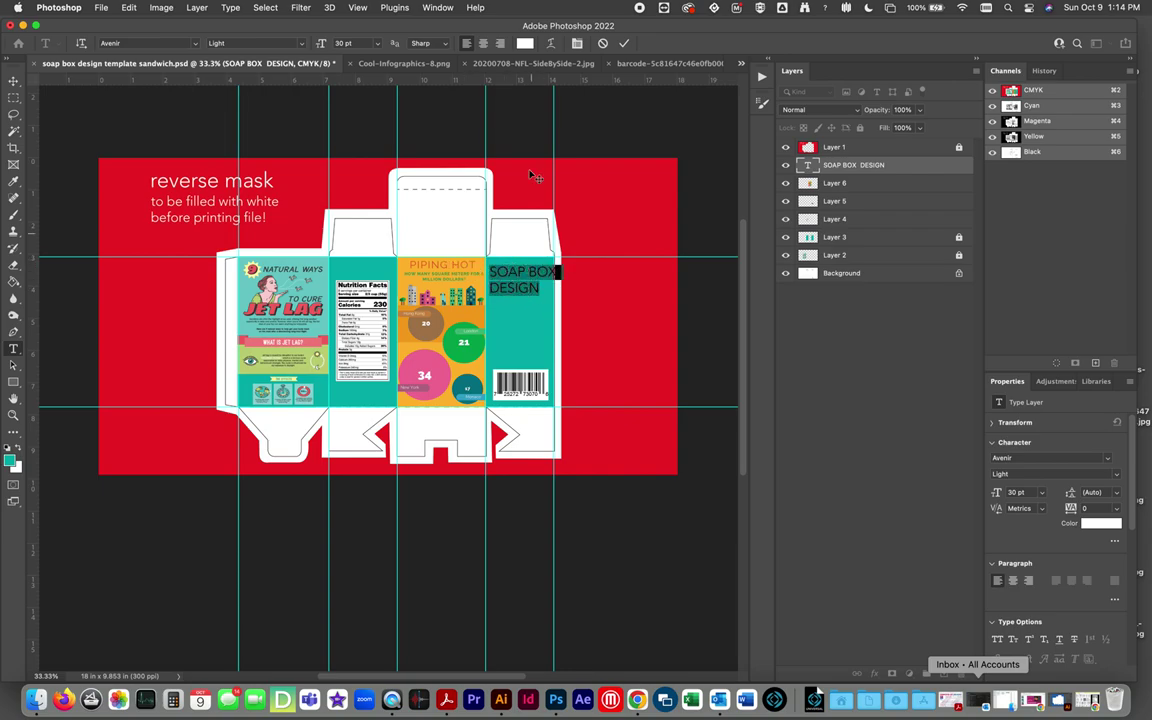
pyautogui.click(482, 44)
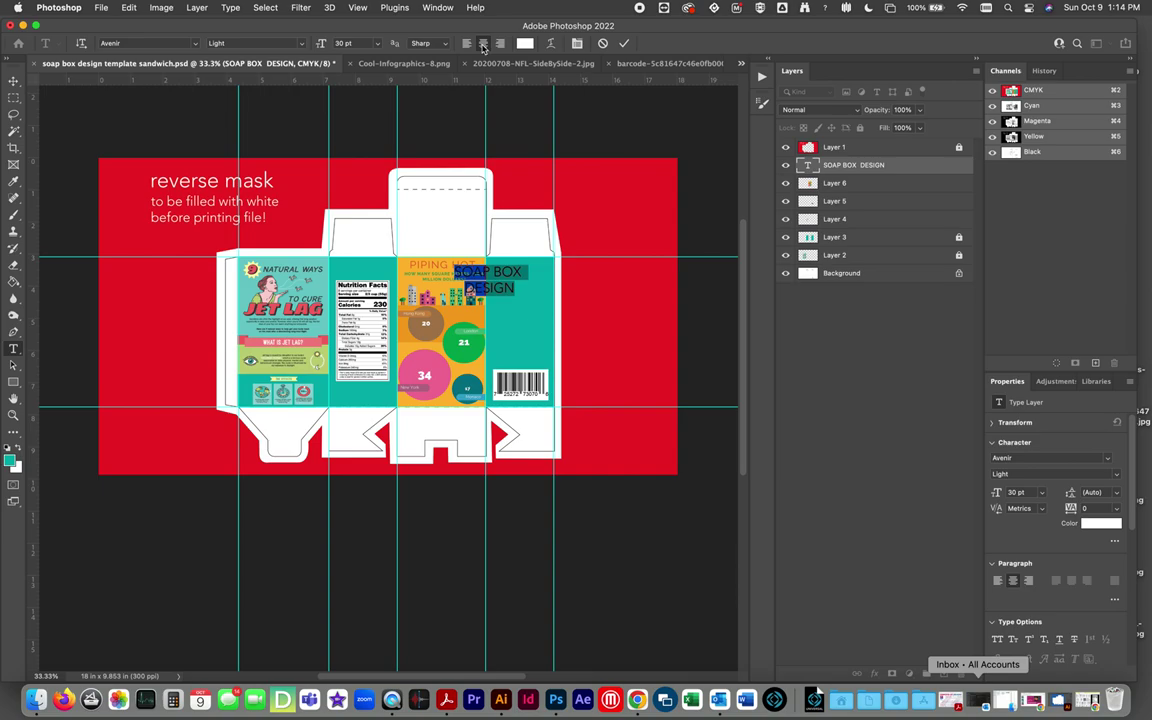
pyautogui.click(467, 45)
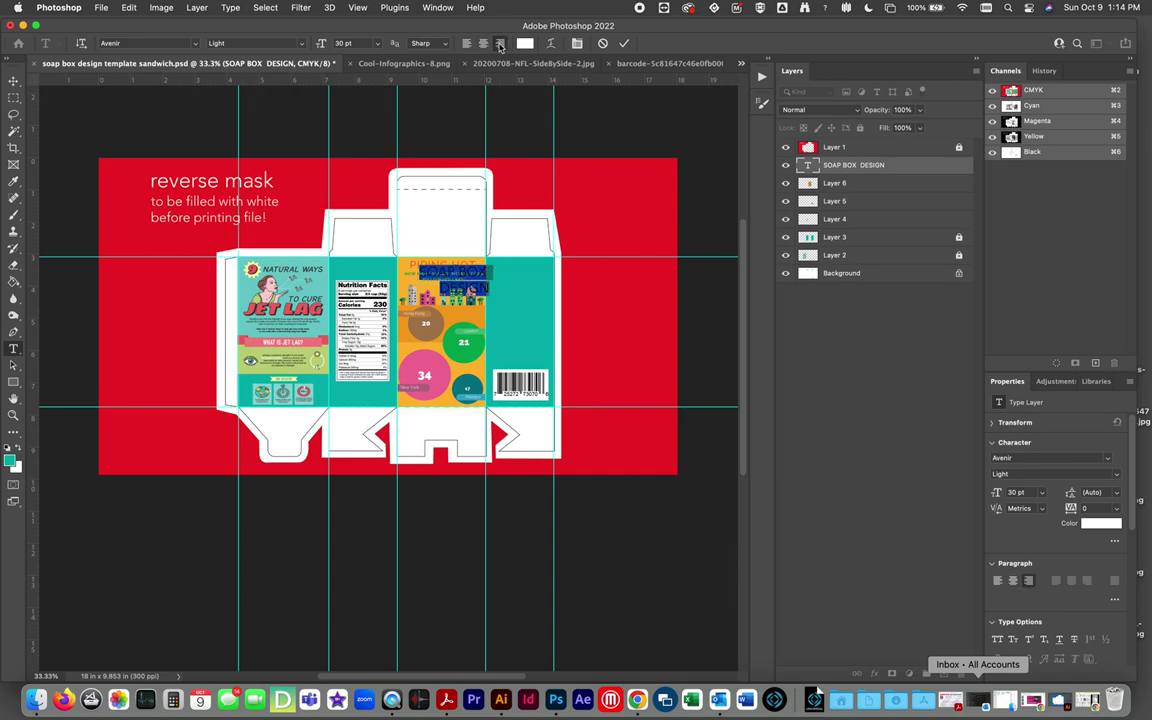
pyautogui.click(483, 44)
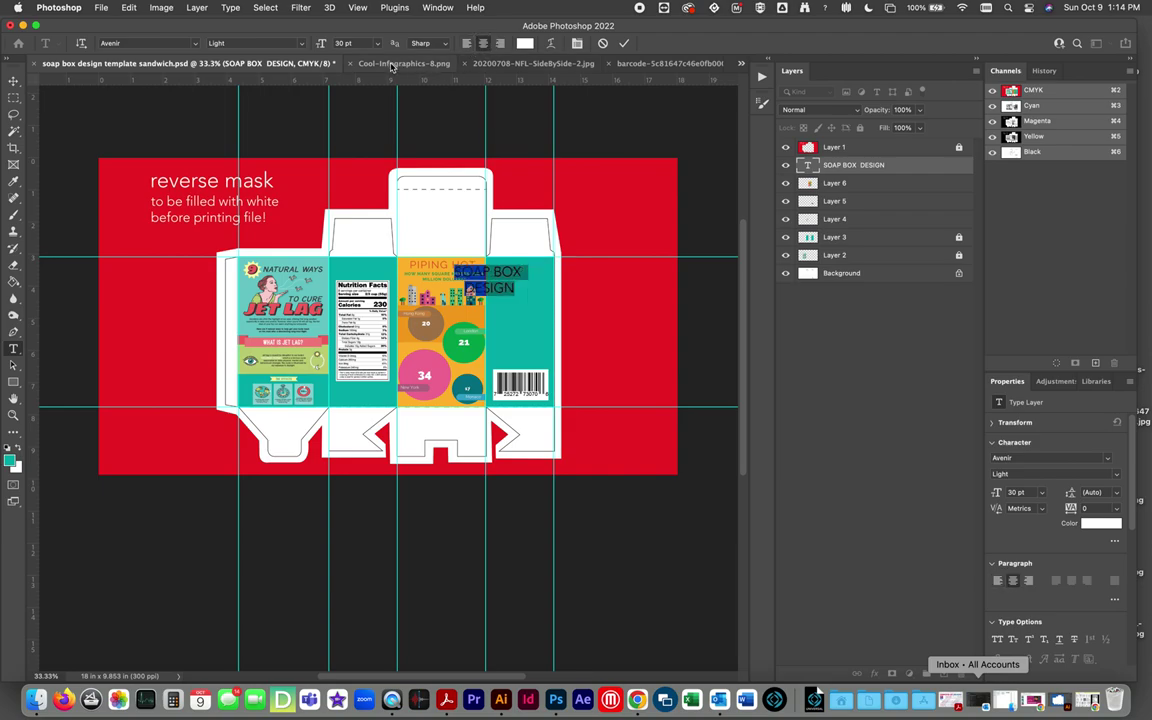
# Set the SOAP BOX DESIGN text to 24 pt and centre it across the rightmost teal panel, above the barcode.
pyautogui.click(378, 44)
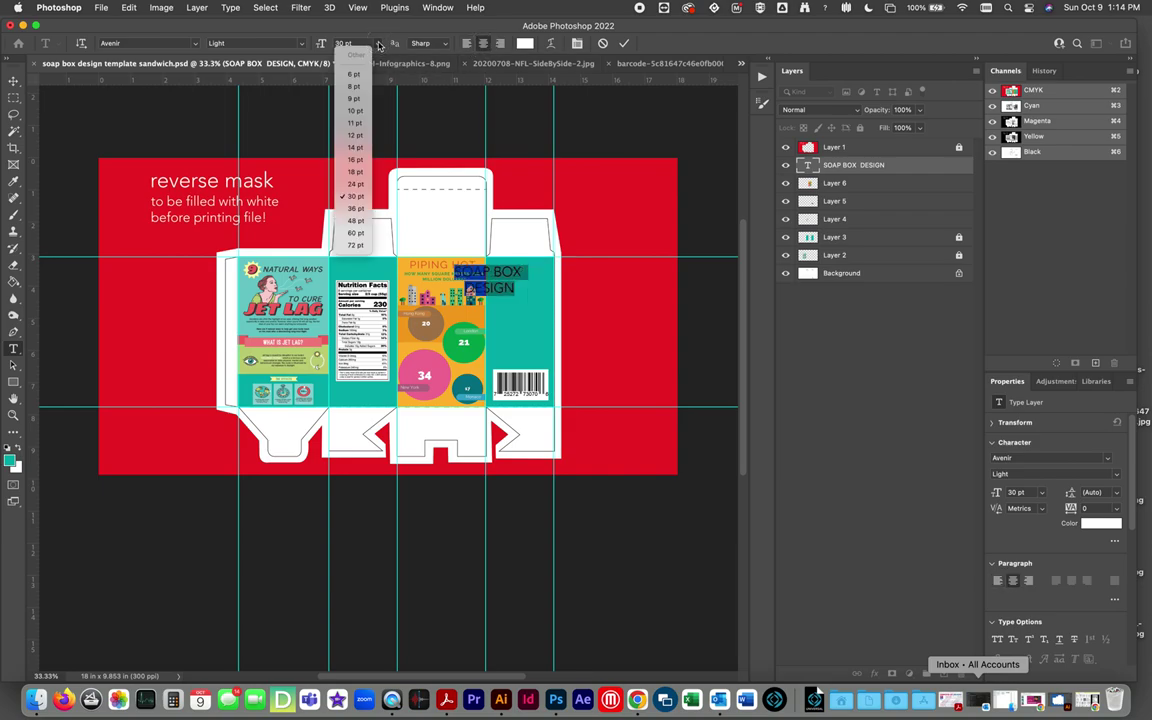
pyautogui.click(355, 184)
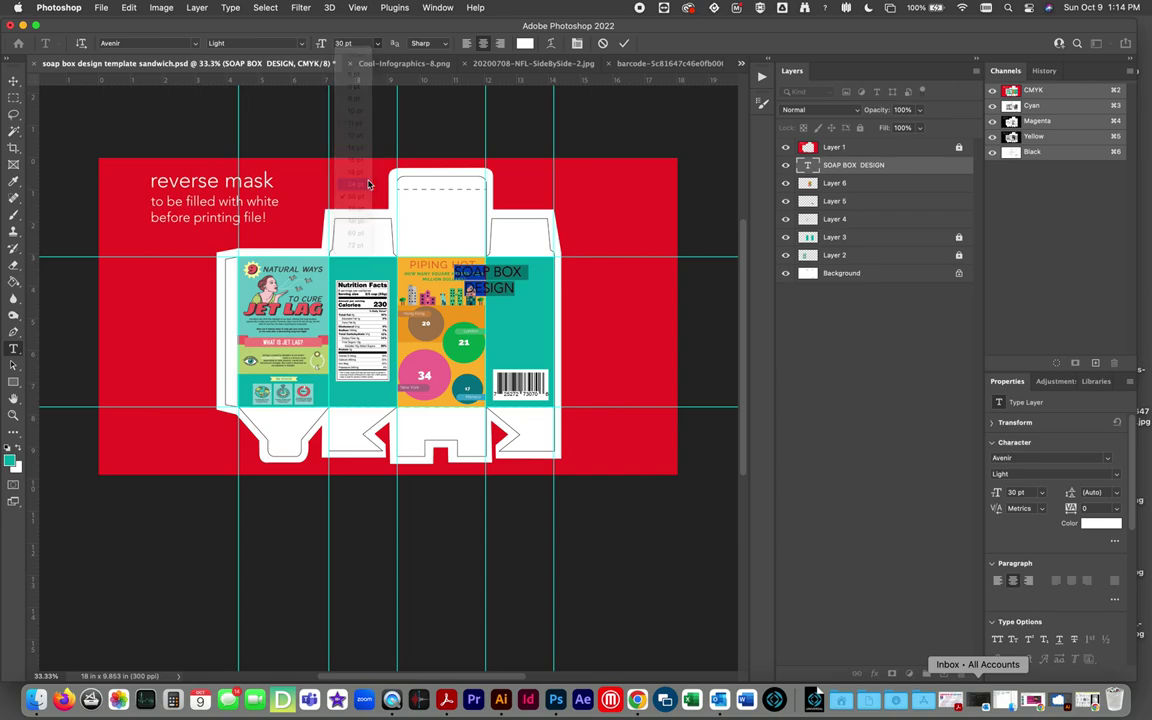
pyautogui.click(14, 82)
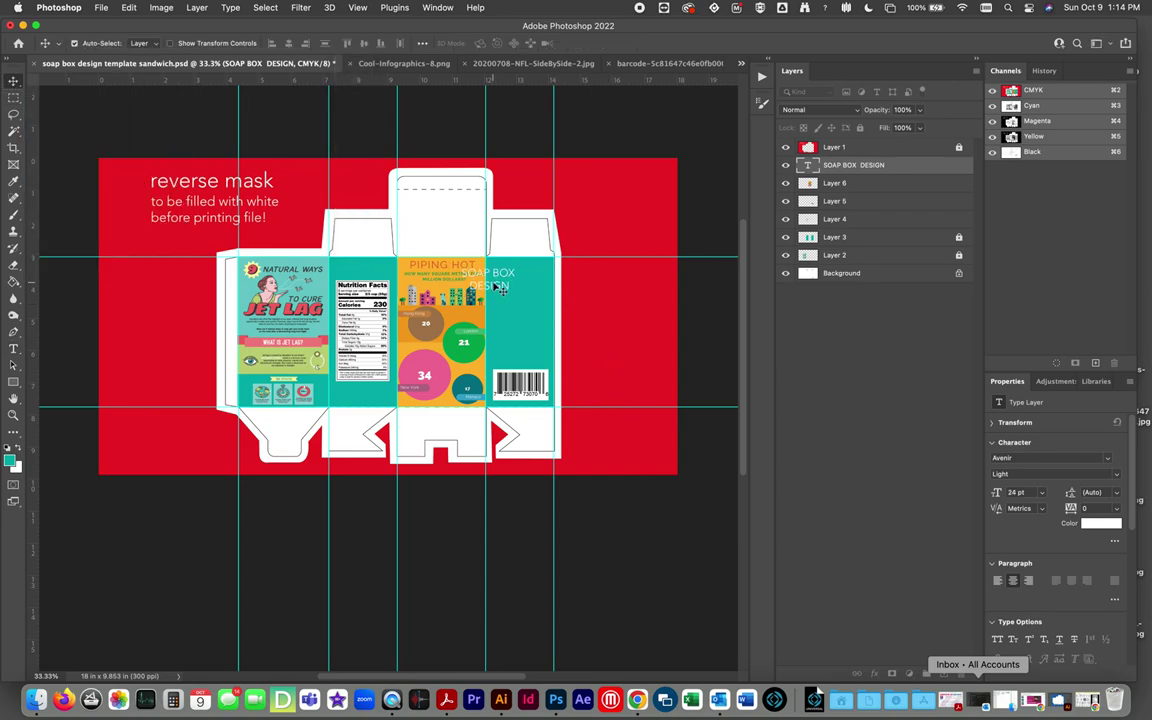
pyautogui.moveTo(498, 286); pyautogui.dragTo(529, 311)
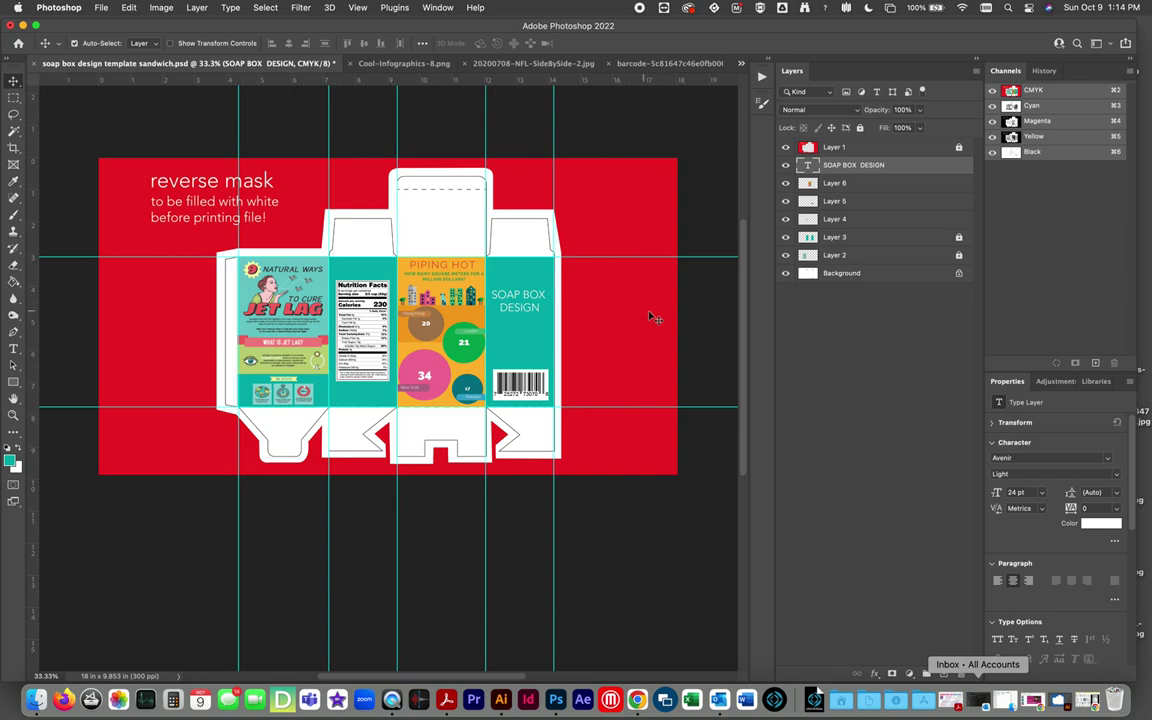
# Add a layer directly above Background and fill it at 100% opacity with the orange sampled from the Piping Hot infographic.
pyautogui.click(845, 275)
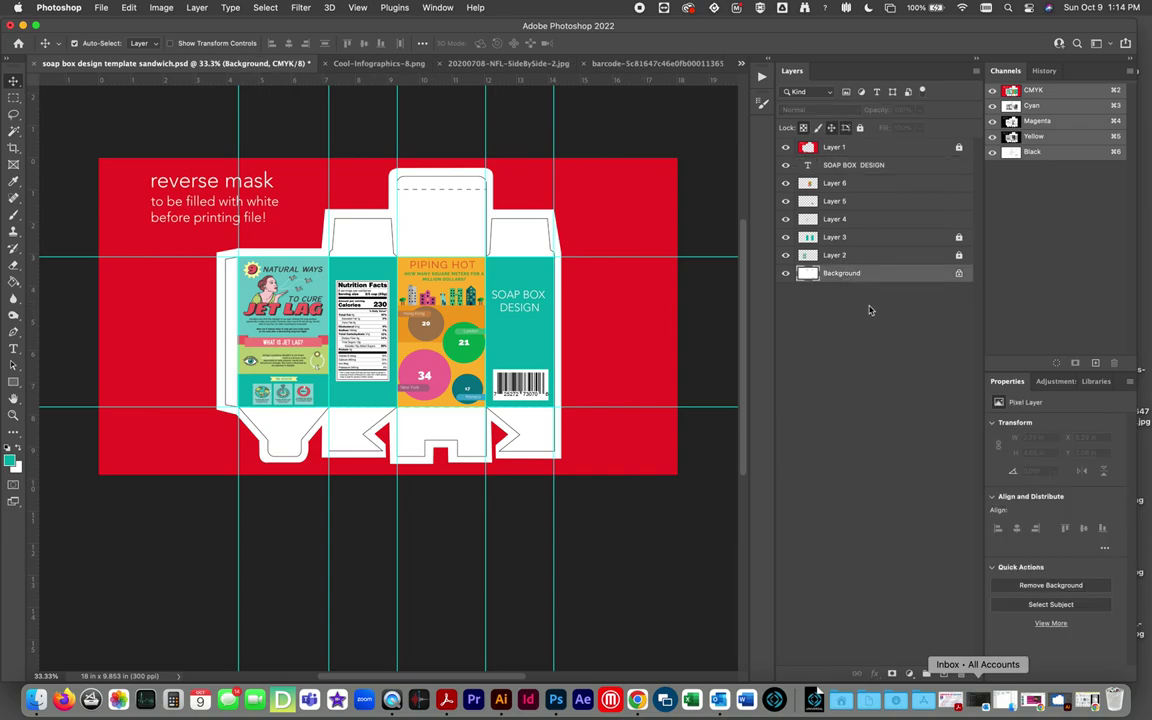
pyautogui.click(945, 674)
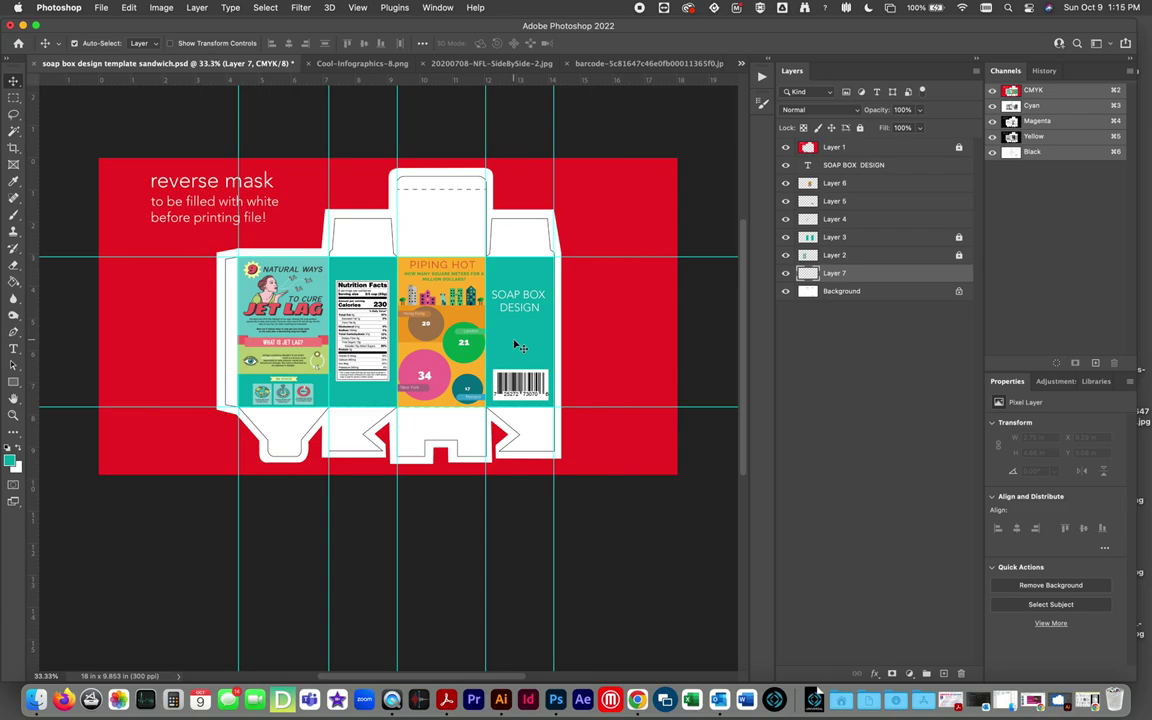
pyautogui.click(13, 181)
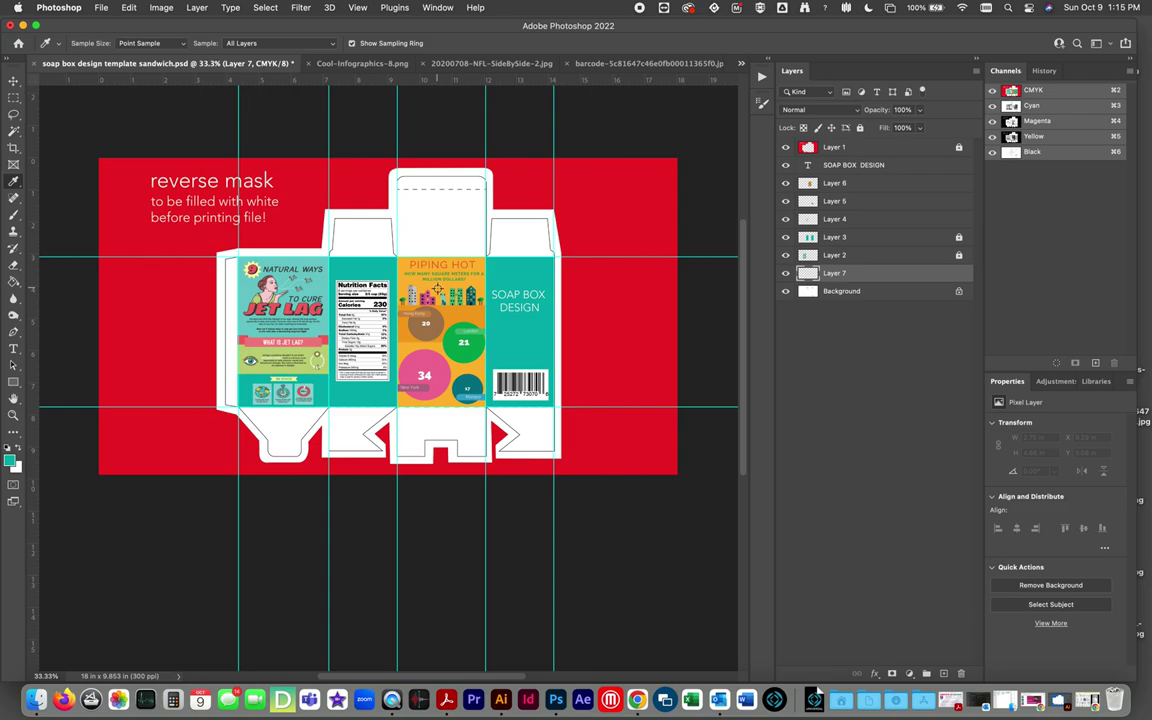
pyautogui.click(437, 289)
pyautogui.click(129, 7)
pyautogui.click(140, 203)
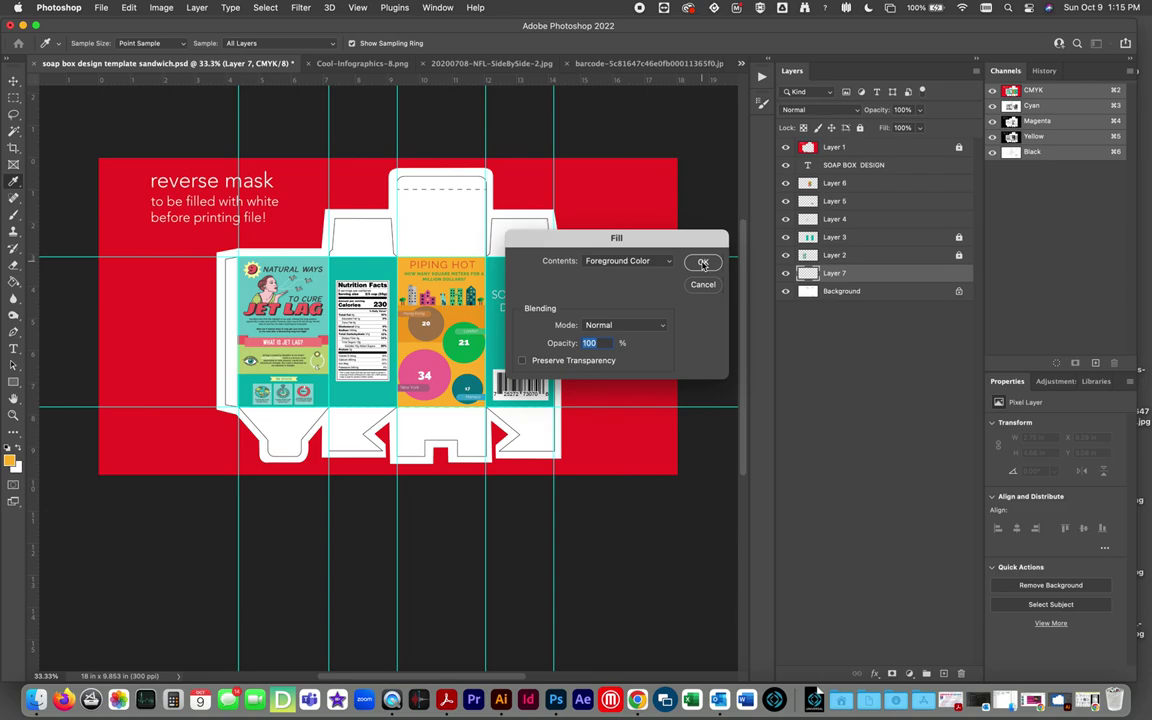
pyautogui.click(703, 263)
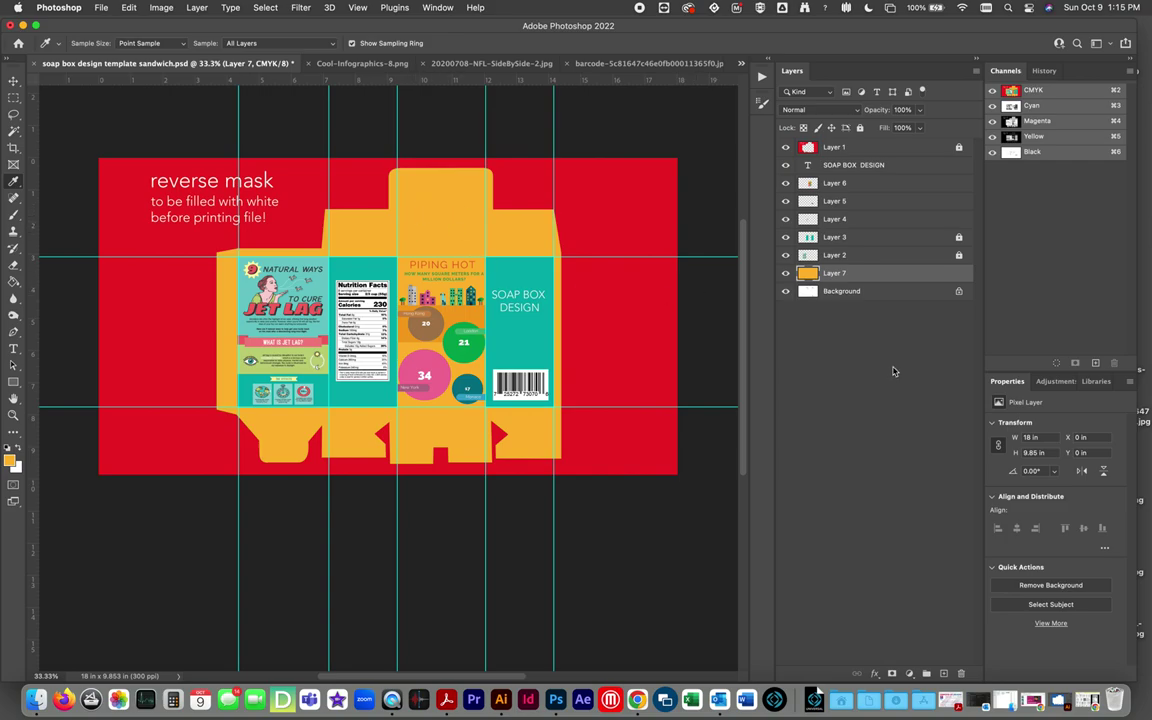
# Check the die lines of the top flap by briefly hiding the orange Layer 7 and showing it again.
pyautogui.click(785, 273)
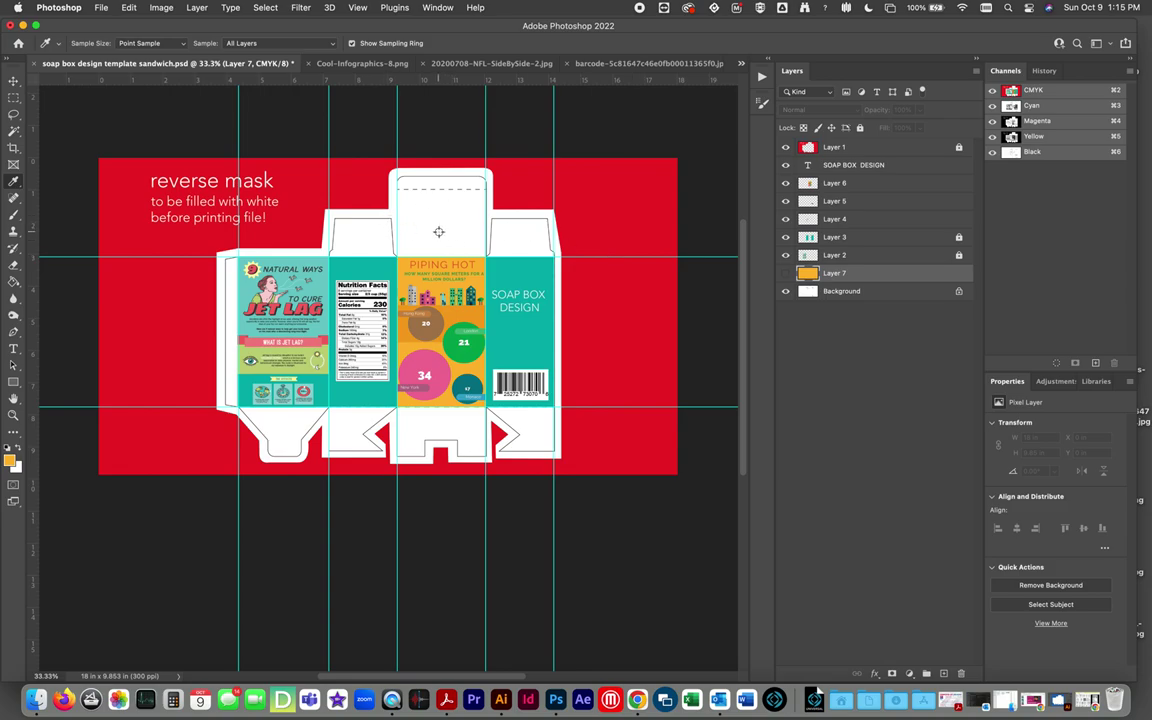
pyautogui.click(786, 274)
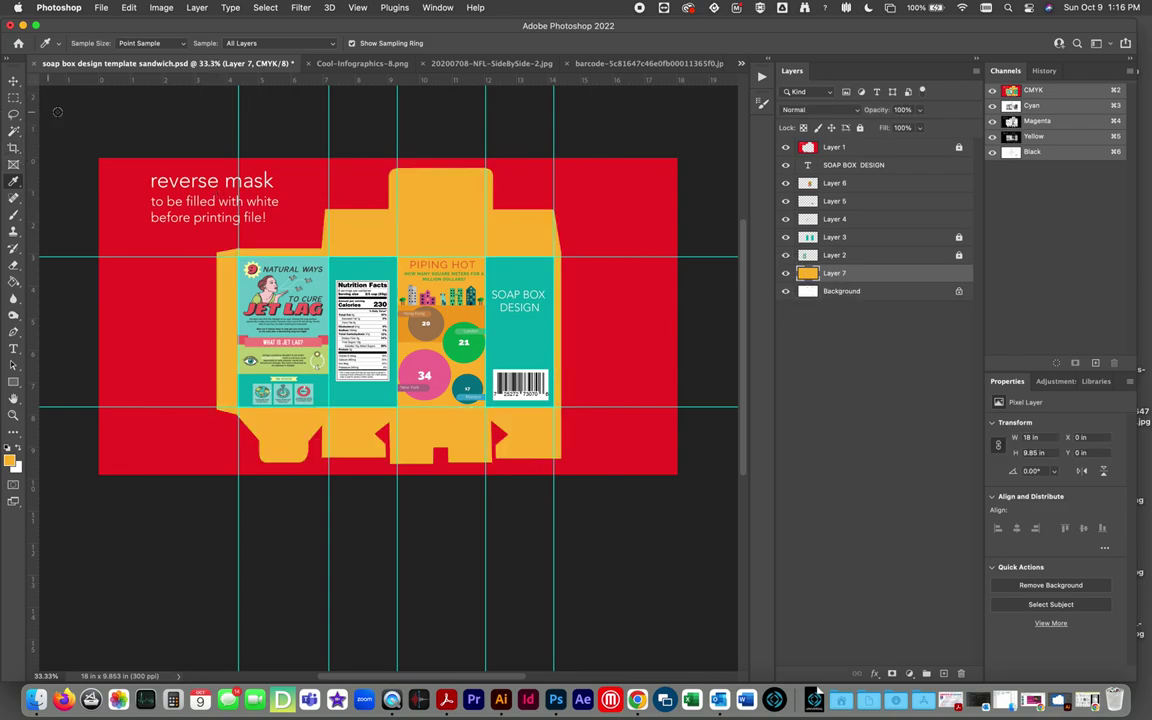
# Open the How Much $1 infographic, 3.jpg, from the Desktop.
pyautogui.click(101, 7)
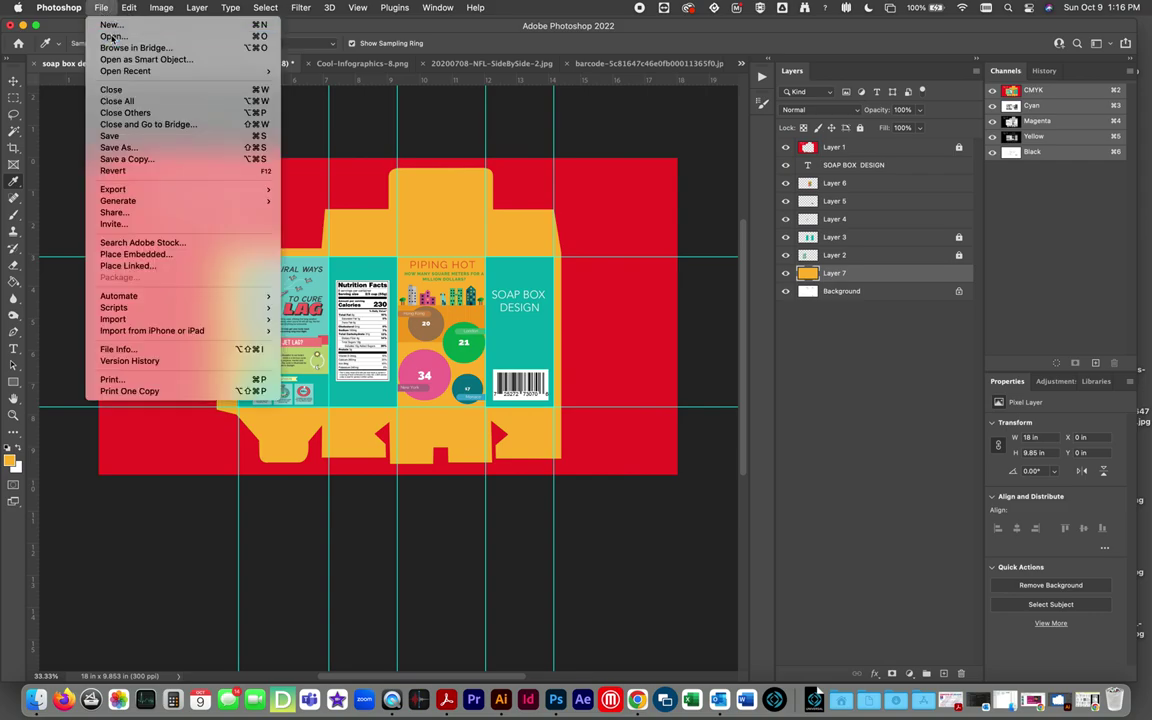
pyautogui.click(101, 7)
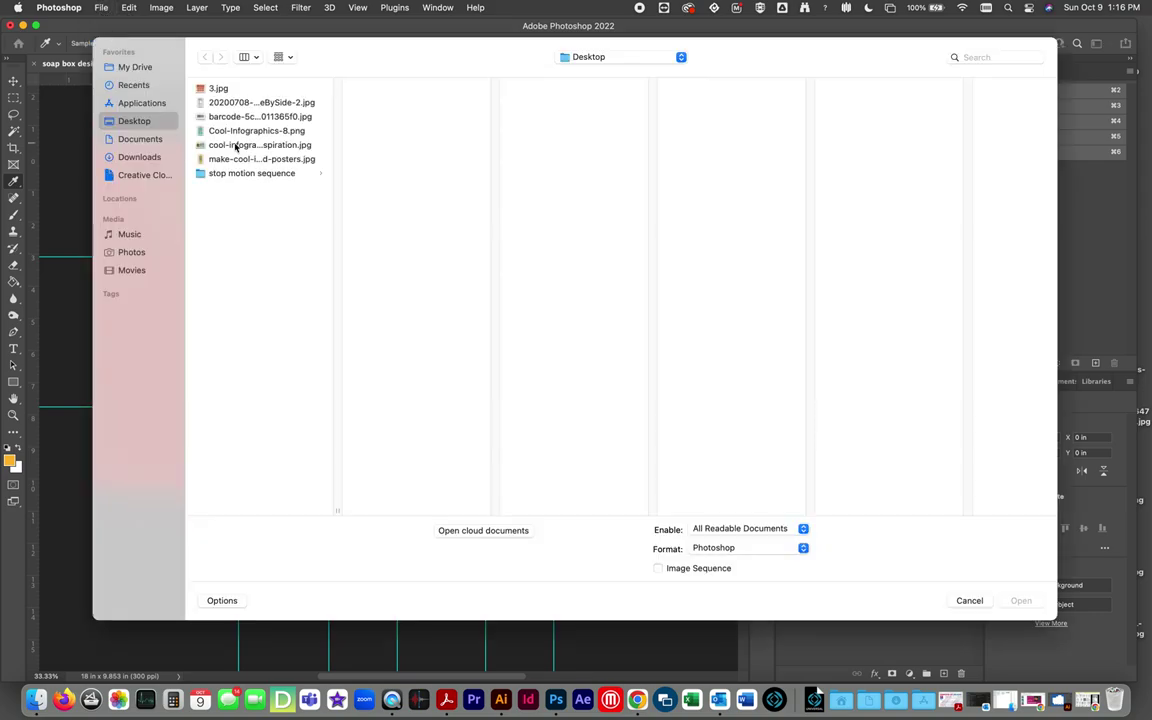
pyautogui.click(236, 146)
pyautogui.click(234, 131)
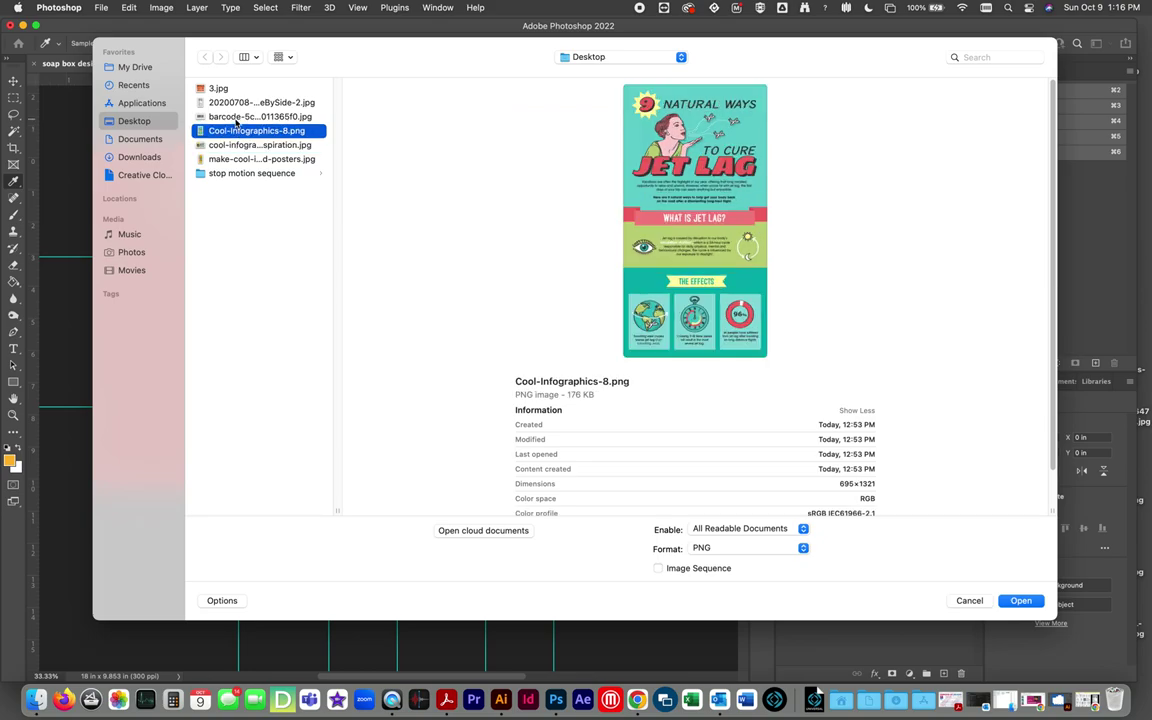
pyautogui.click(235, 116)
pyautogui.click(236, 103)
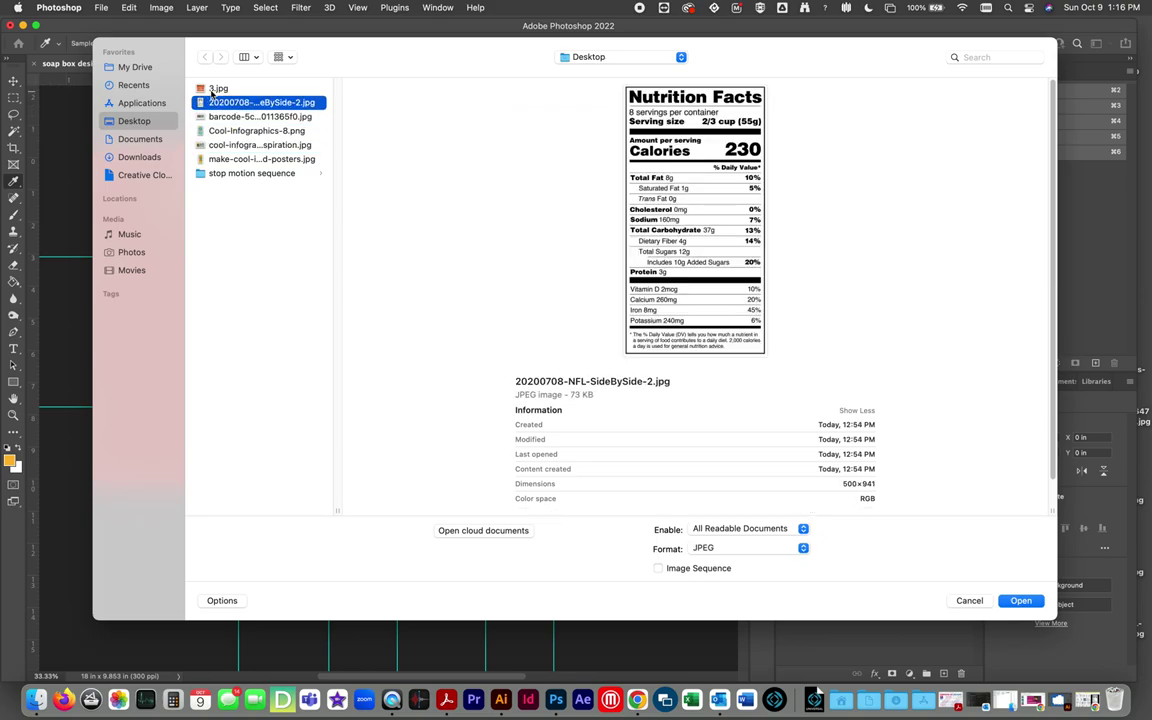
pyautogui.click(214, 90)
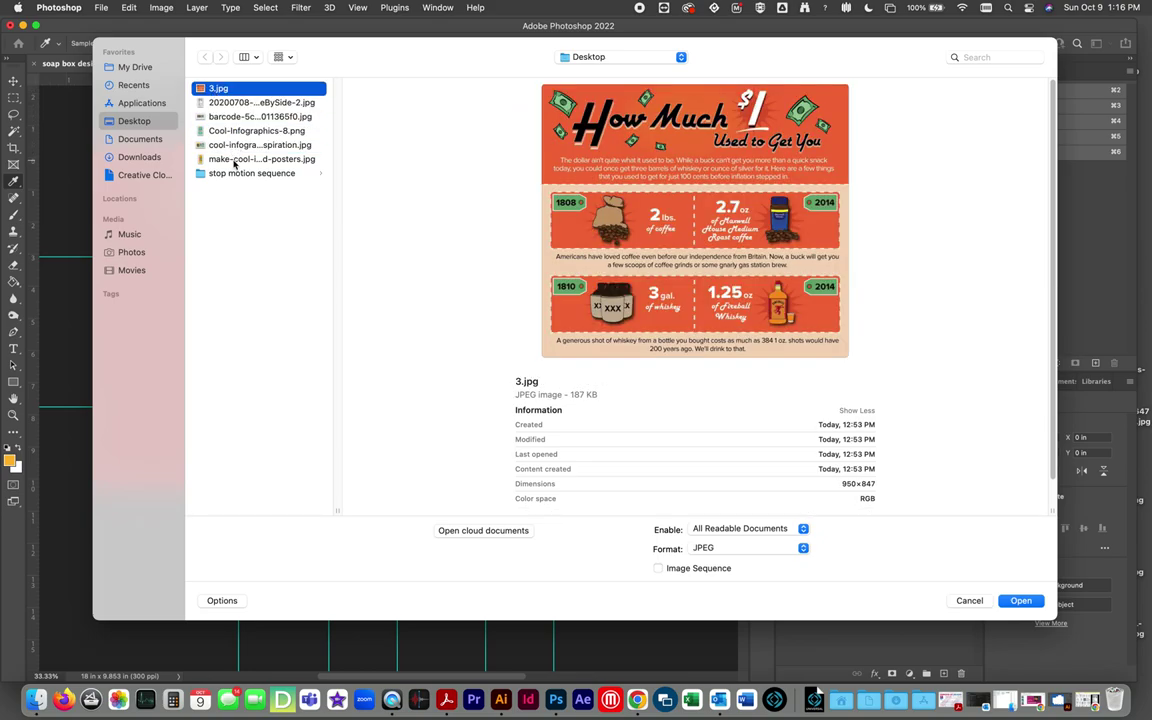
pyautogui.click(236, 160)
pyautogui.click(222, 90)
pyautogui.click(1021, 601)
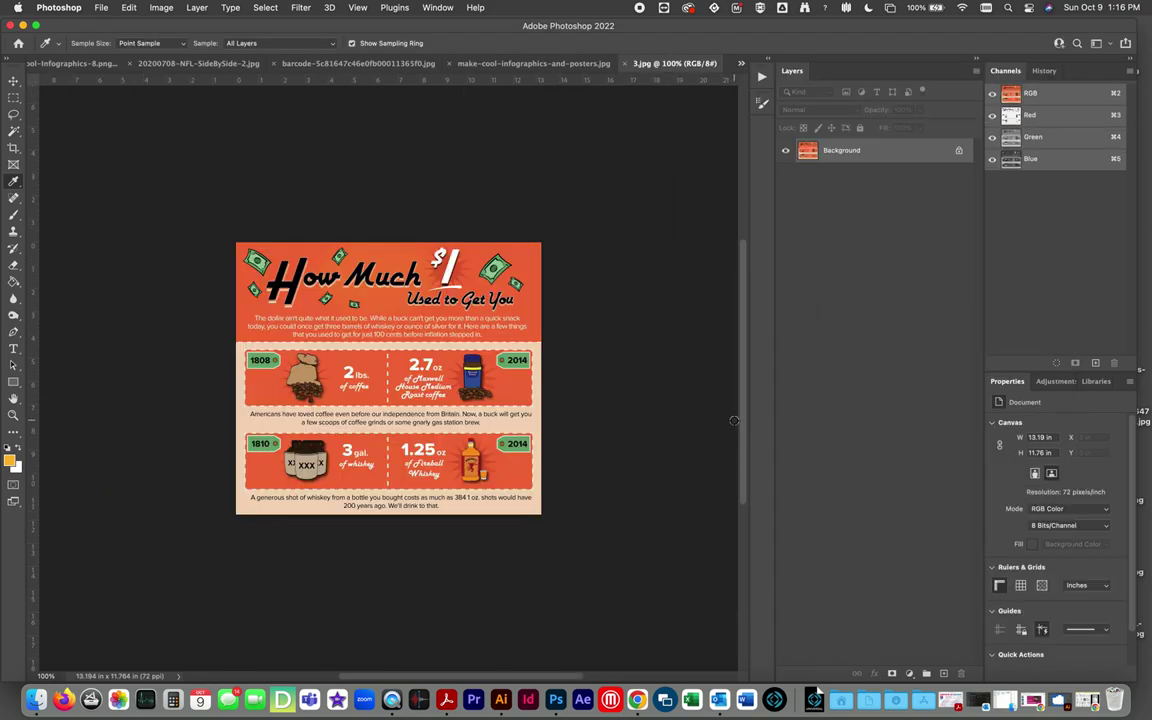
# Copy the entire 3.jpg infographic into soap box design template sandwich.psd, directly above the orange Layer 7, and activate the Move tool.
pyautogui.press('super+a')
pyautogui.click(741, 63)
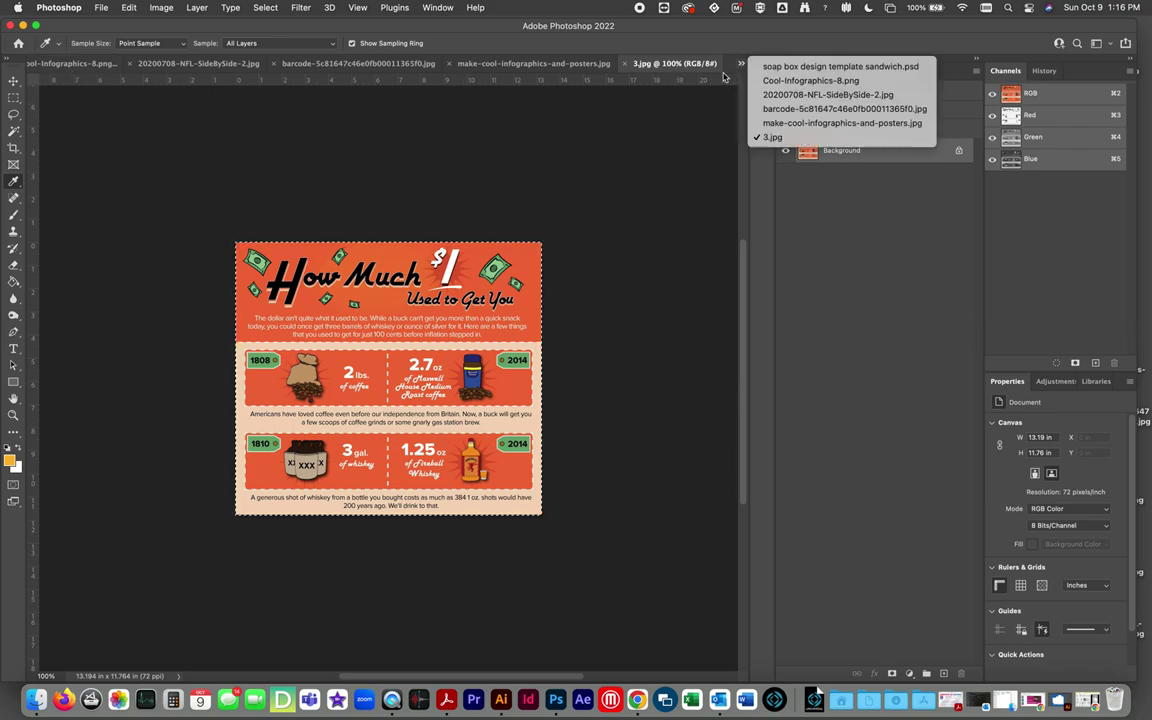
pyautogui.click(790, 66)
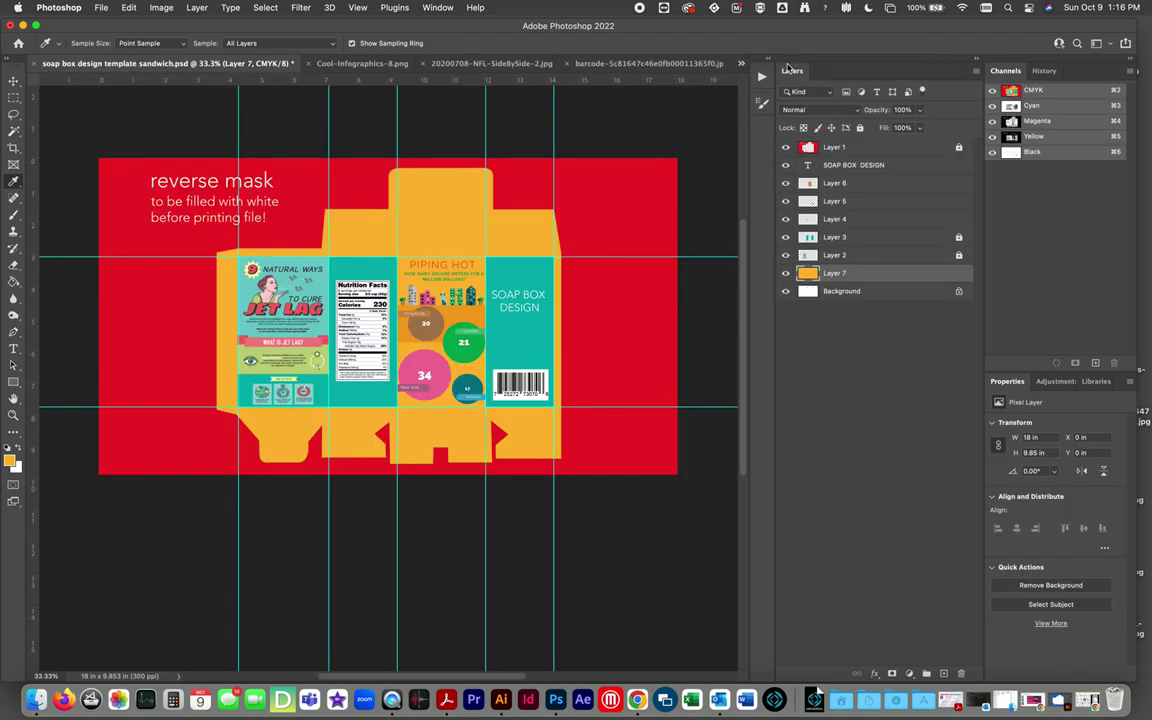
pyautogui.press('super+v')
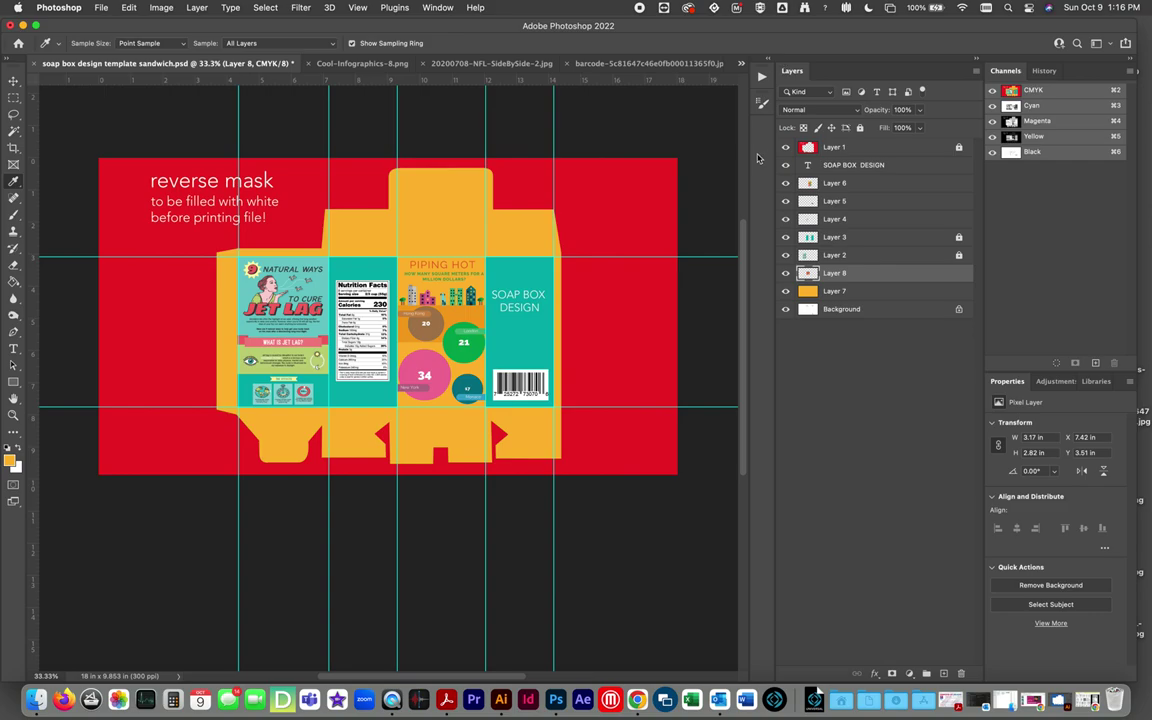
pyautogui.click(14, 81)
pyautogui.moveTo(428, 334); pyautogui.dragTo(456, 283)
pyautogui.press('super+z')
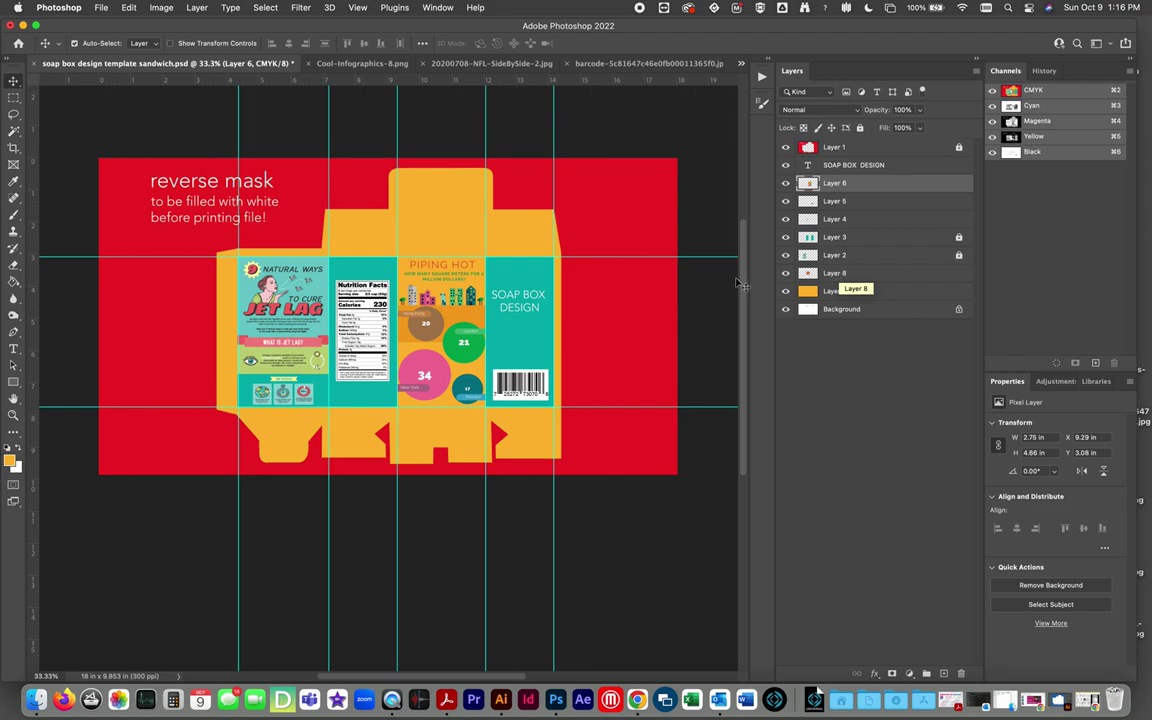
pyautogui.moveTo(460, 308); pyautogui.dragTo(481, 306)
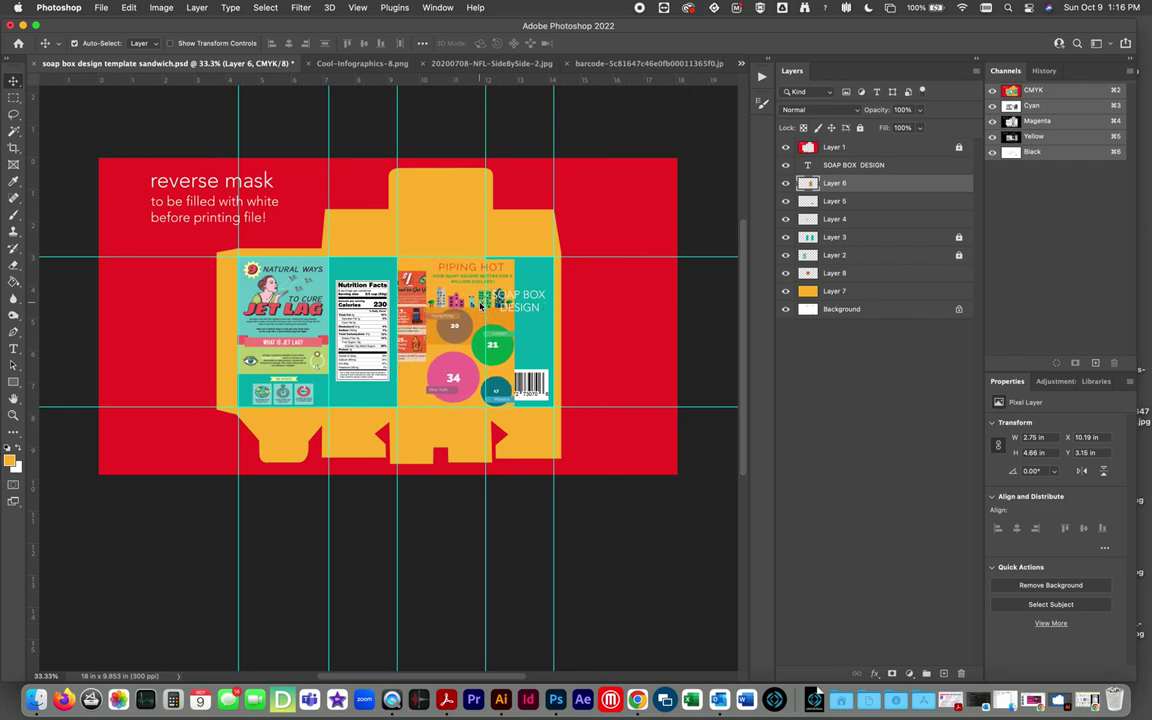
pyautogui.press('super+z')
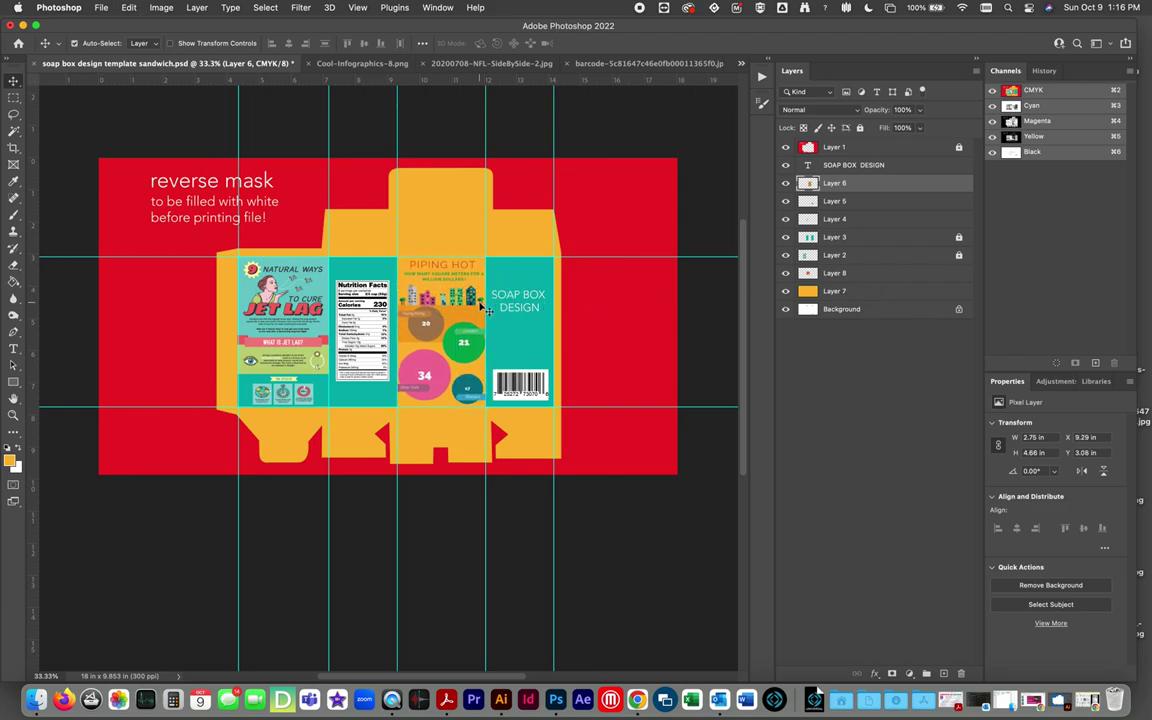
# Fully lock Layer 6, Layer 5, Layer 4 and the orange Layer 7, leaving the pasted infographic's layer unlocked.
pyautogui.click(859, 129)
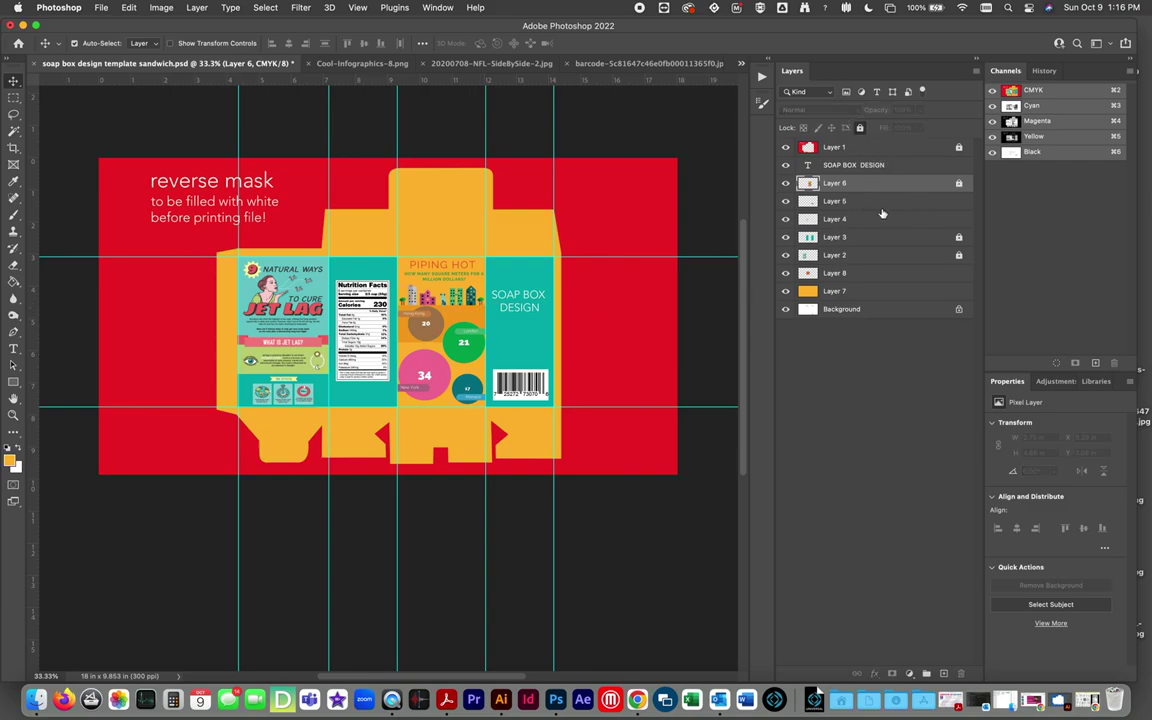
pyautogui.click(846, 202)
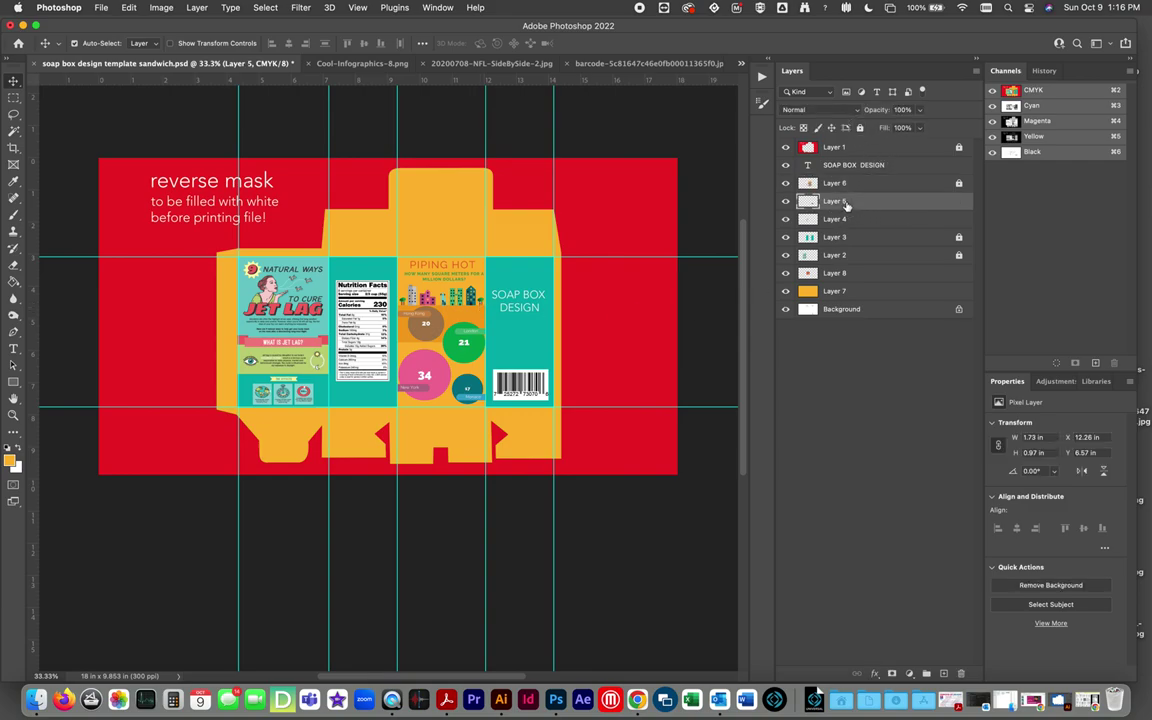
pyautogui.press('super+slash')
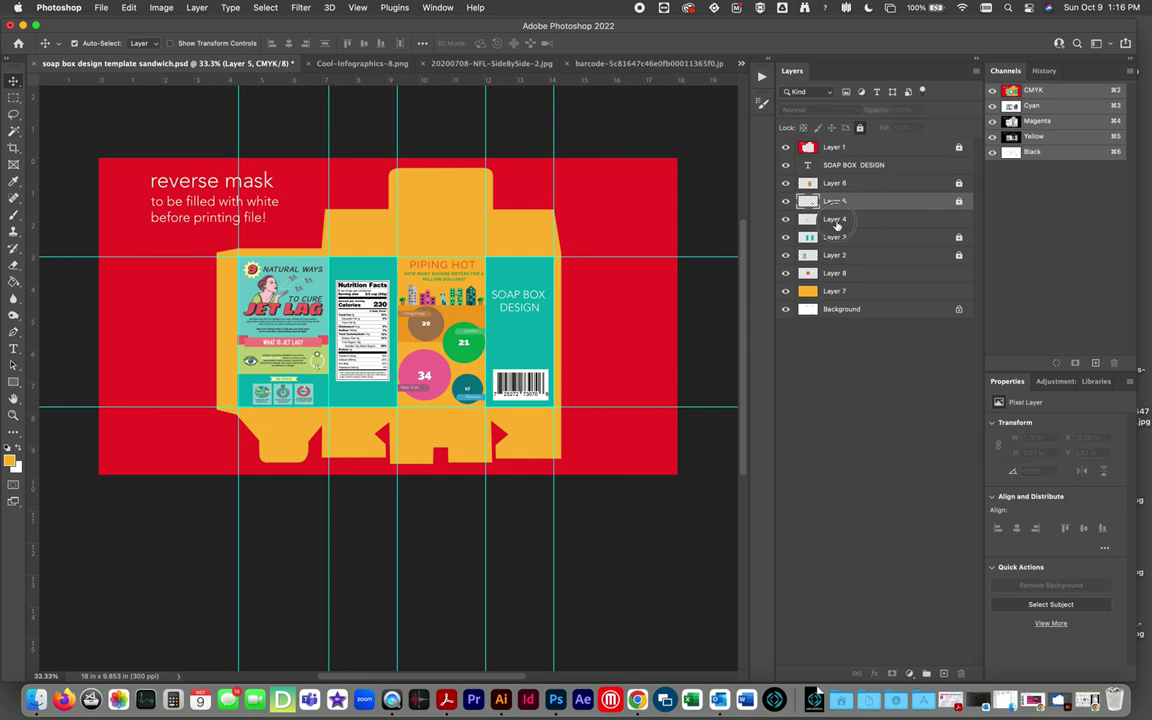
pyautogui.click(836, 222)
pyautogui.press('super+slash')
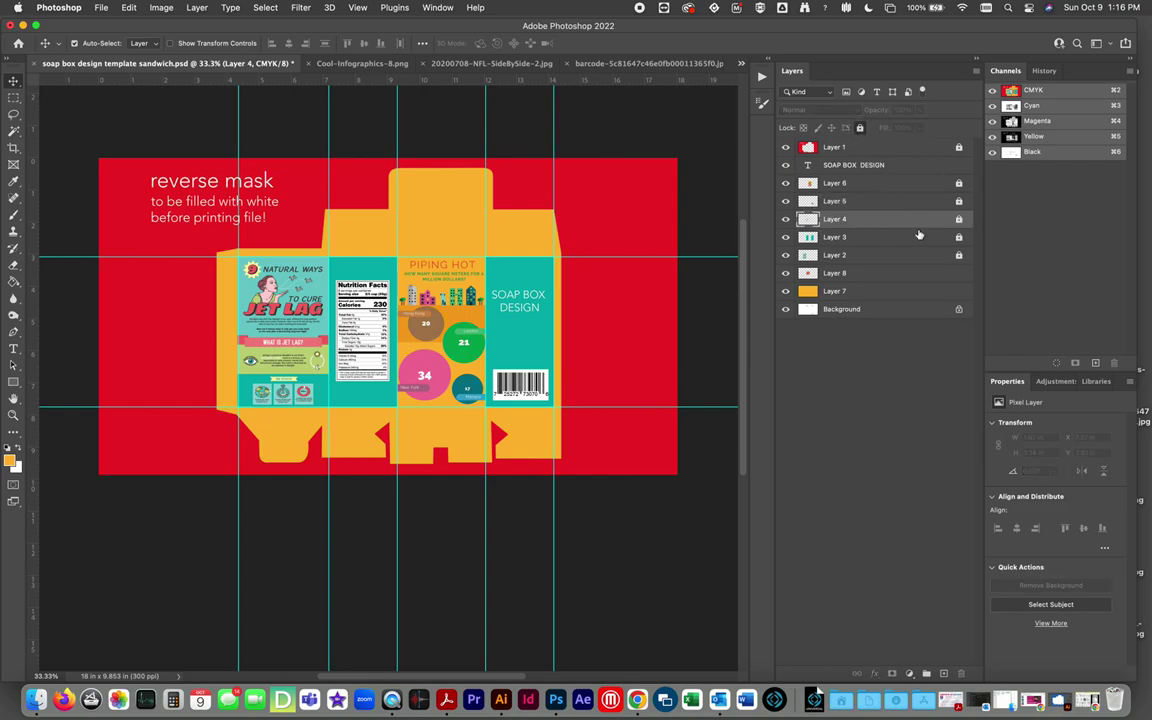
pyautogui.click(838, 240)
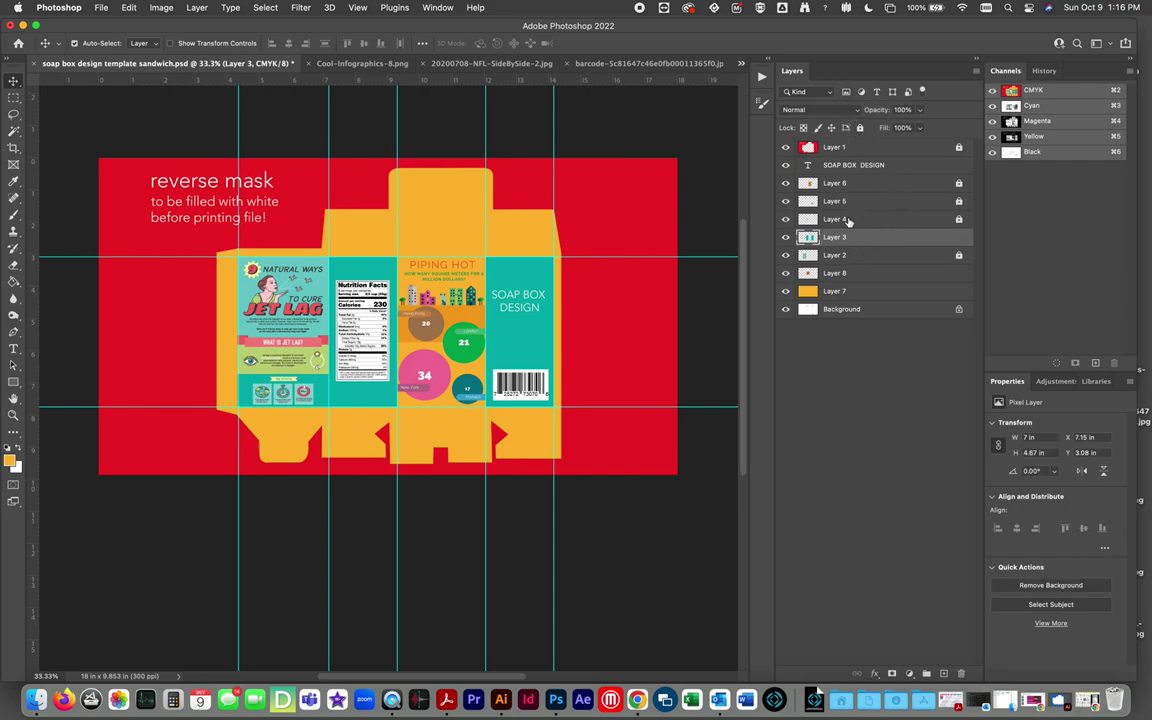
pyautogui.click(840, 276)
pyautogui.click(838, 291)
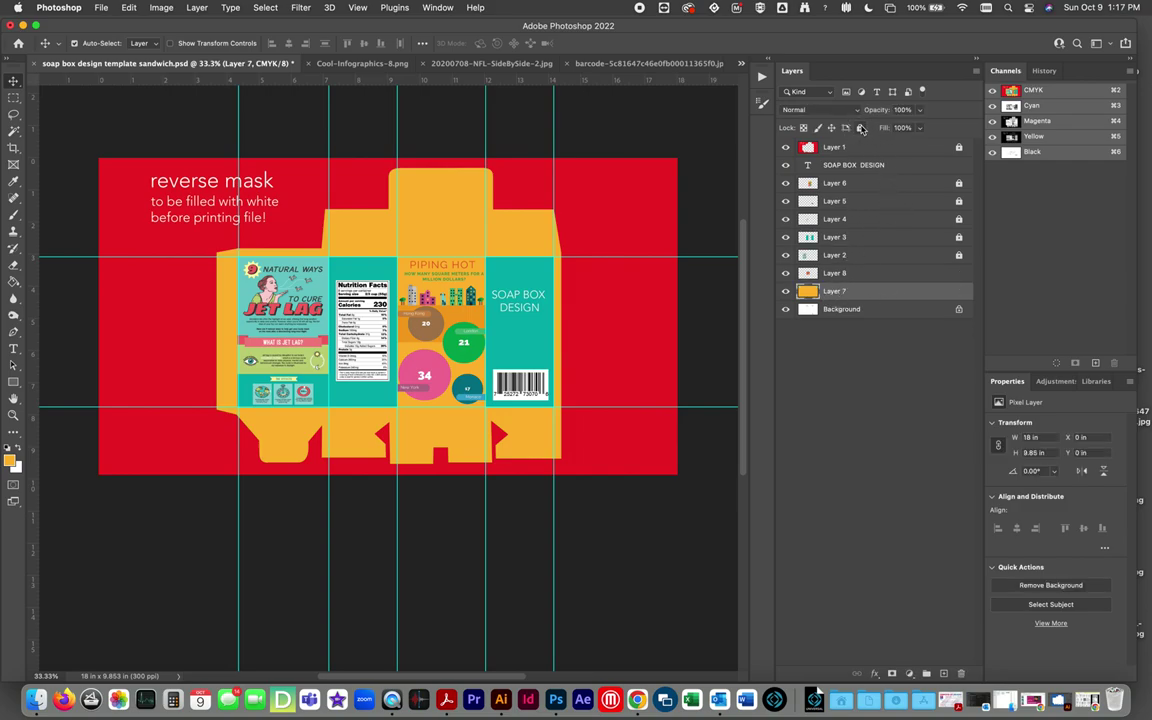
pyautogui.click(860, 128)
# Move the How Much $1 infographic onto the top flap and restack its layer directly above Layer 6.
pyautogui.click(840, 274)
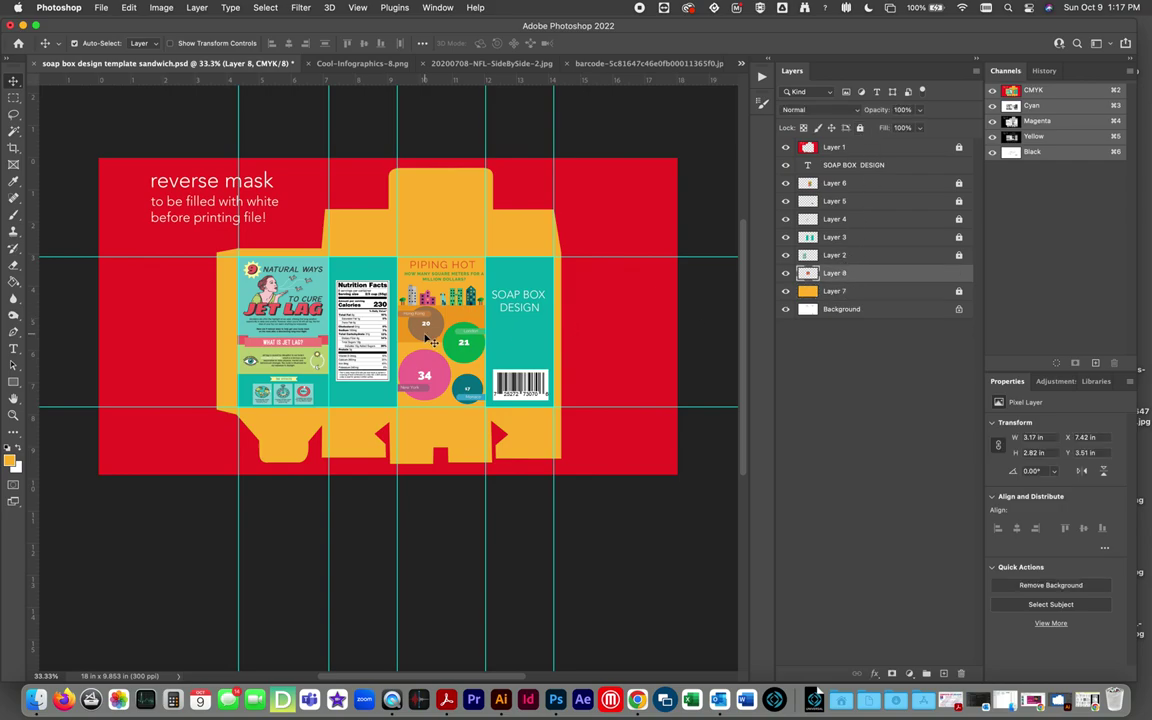
pyautogui.moveTo(388, 305); pyautogui.dragTo(500, 264)
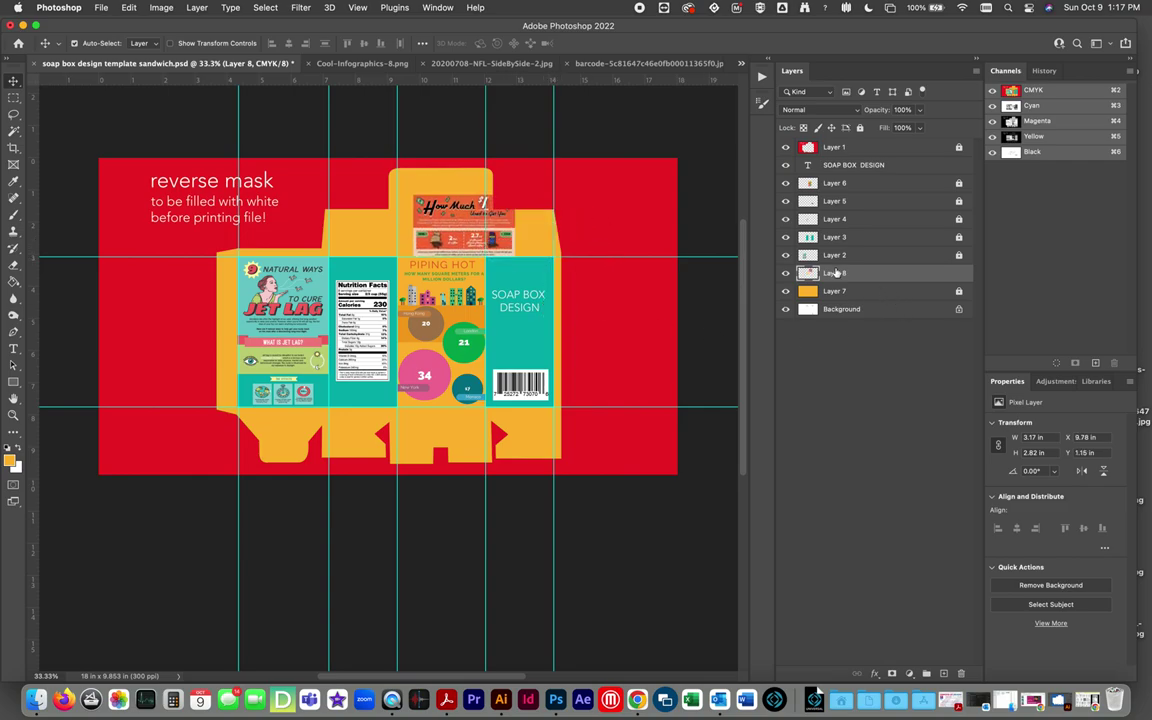
pyautogui.moveTo(840, 276); pyautogui.dragTo(835, 174)
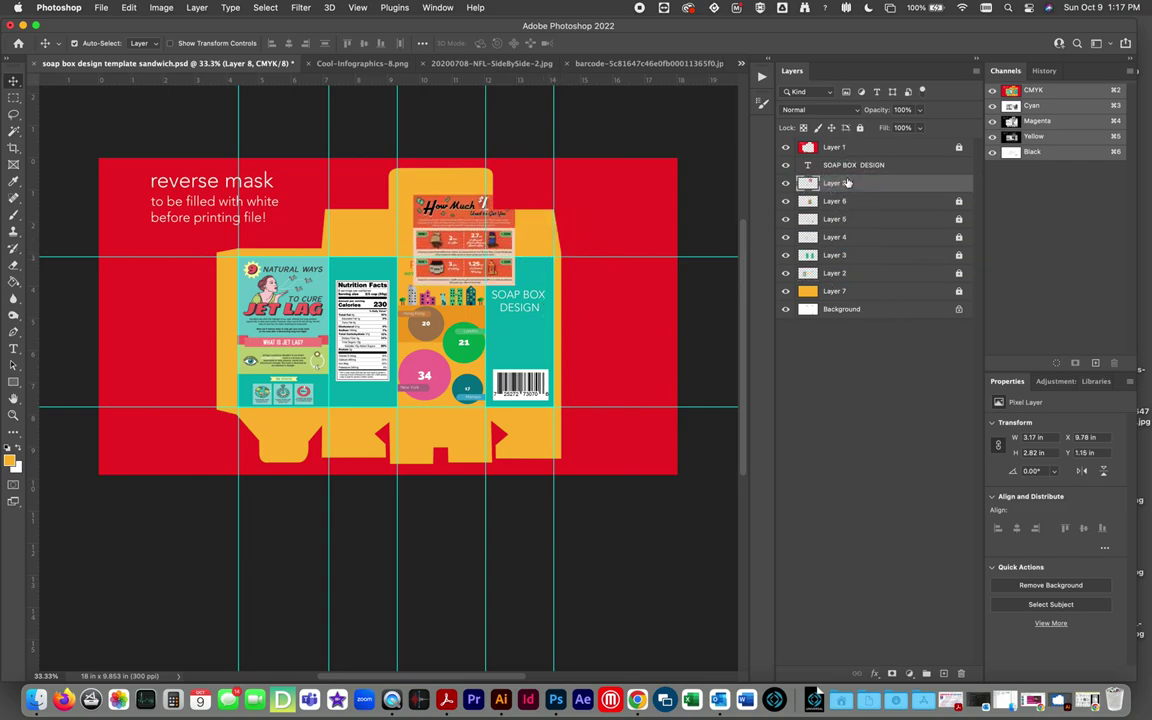
# Scale the How Much $1 infographic proportionally to about 2.72 by 2.24 in and place it on the top flap, directly above the Piping Hot panel.
pyautogui.moveTo(461, 242); pyautogui.dragTo(455, 302)
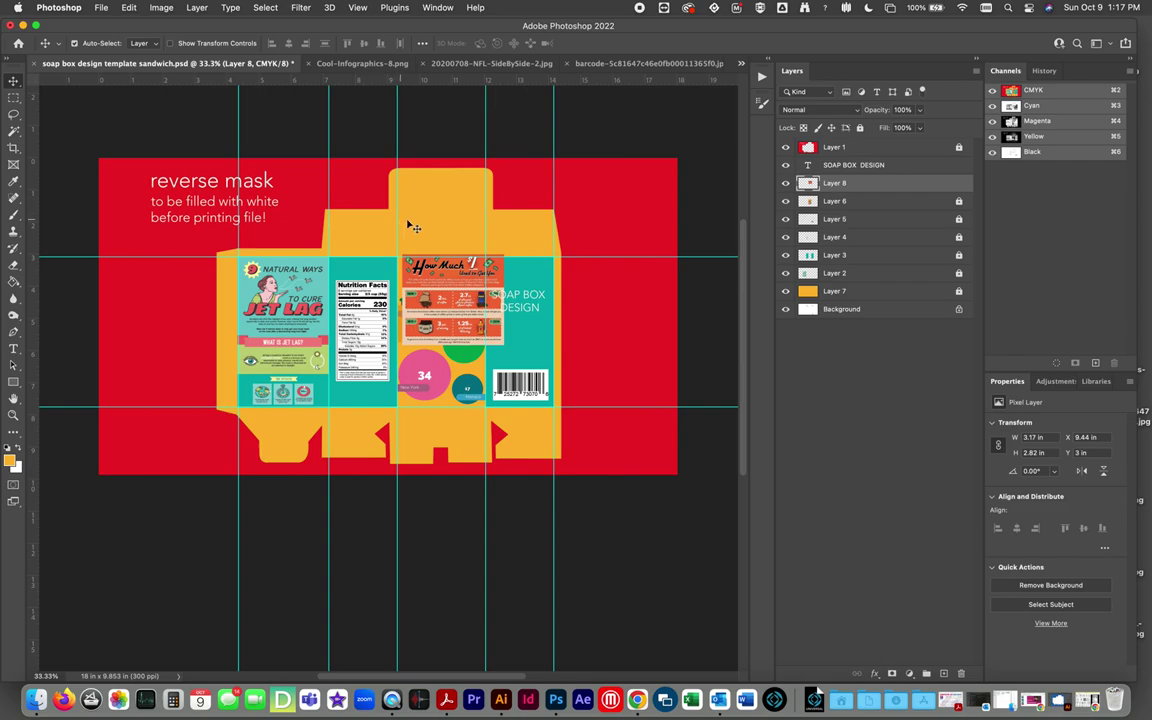
pyautogui.moveTo(442, 312); pyautogui.dragTo(446, 257)
pyautogui.press('super+t')
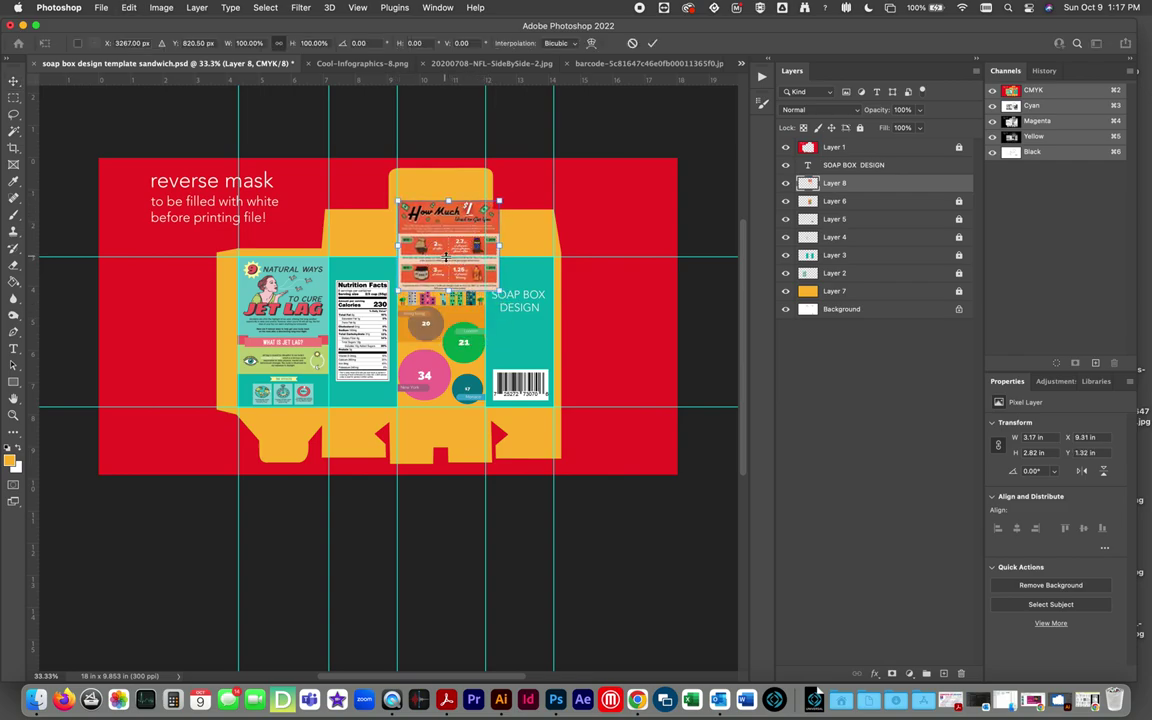
pyautogui.moveTo(497, 291); pyautogui.dragTo(483, 270)
pyautogui.moveTo(445, 226); pyautogui.dragTo(447, 211)
pyautogui.press('Return')
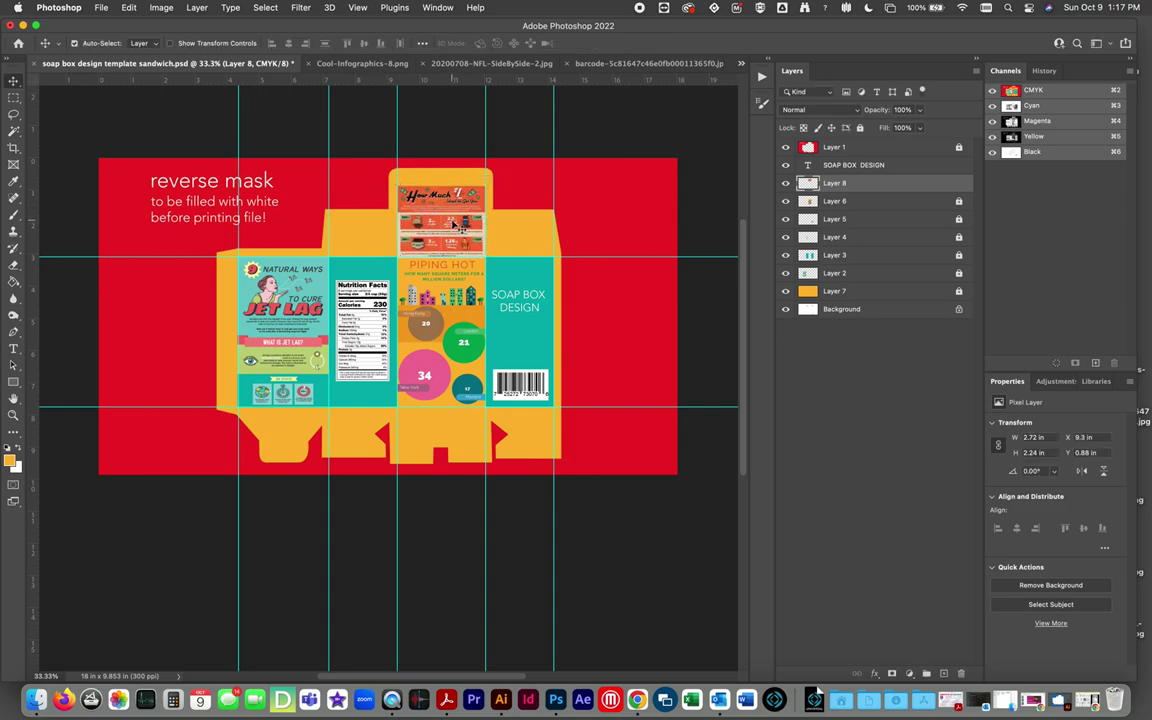
# Hide the orange layer, align the How Much $1 infographic with the top flap's dashed fold line and left guide, and show the orange layer again.
pyautogui.click(785, 290)
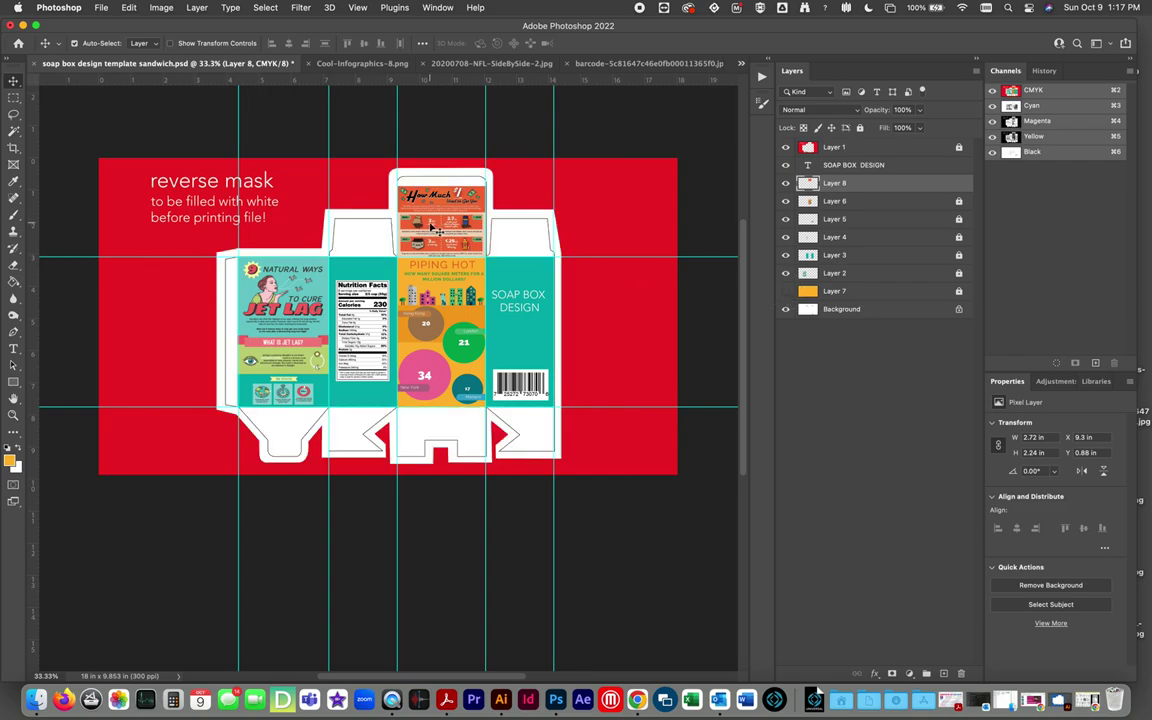
pyautogui.moveTo(437, 229); pyautogui.dragTo(431, 233)
pyautogui.press('z')
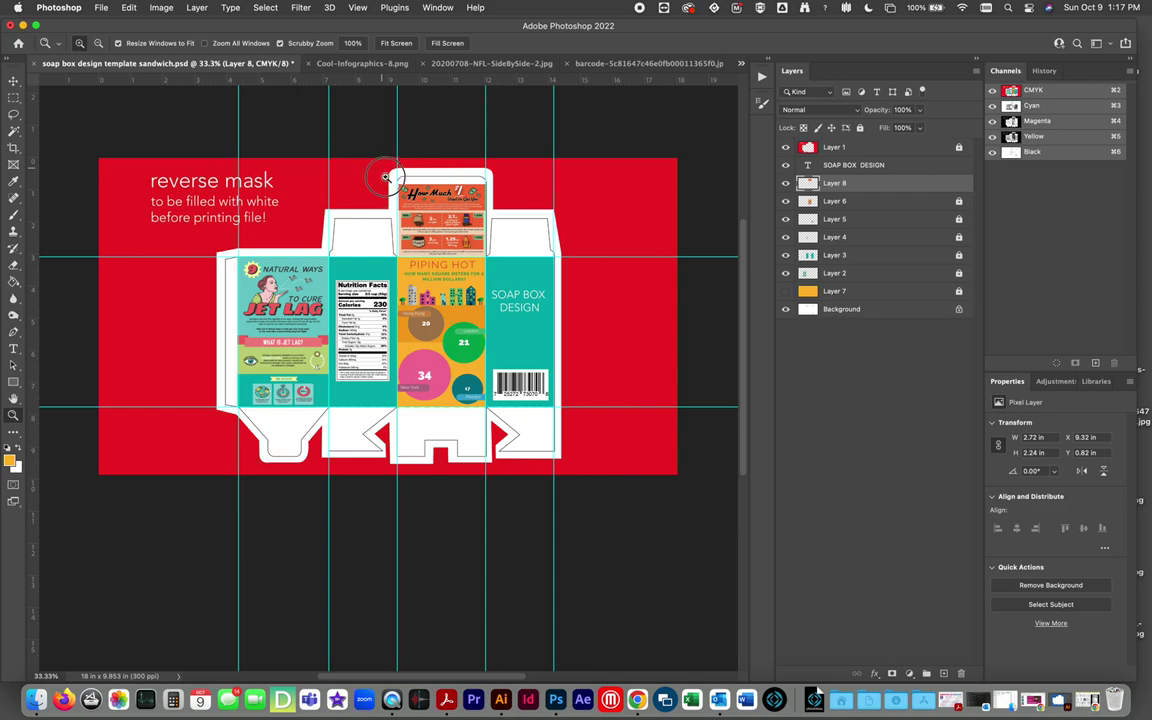
pyautogui.moveTo(385, 170); pyautogui.dragTo(400, 339)
pyautogui.click(398, 341)
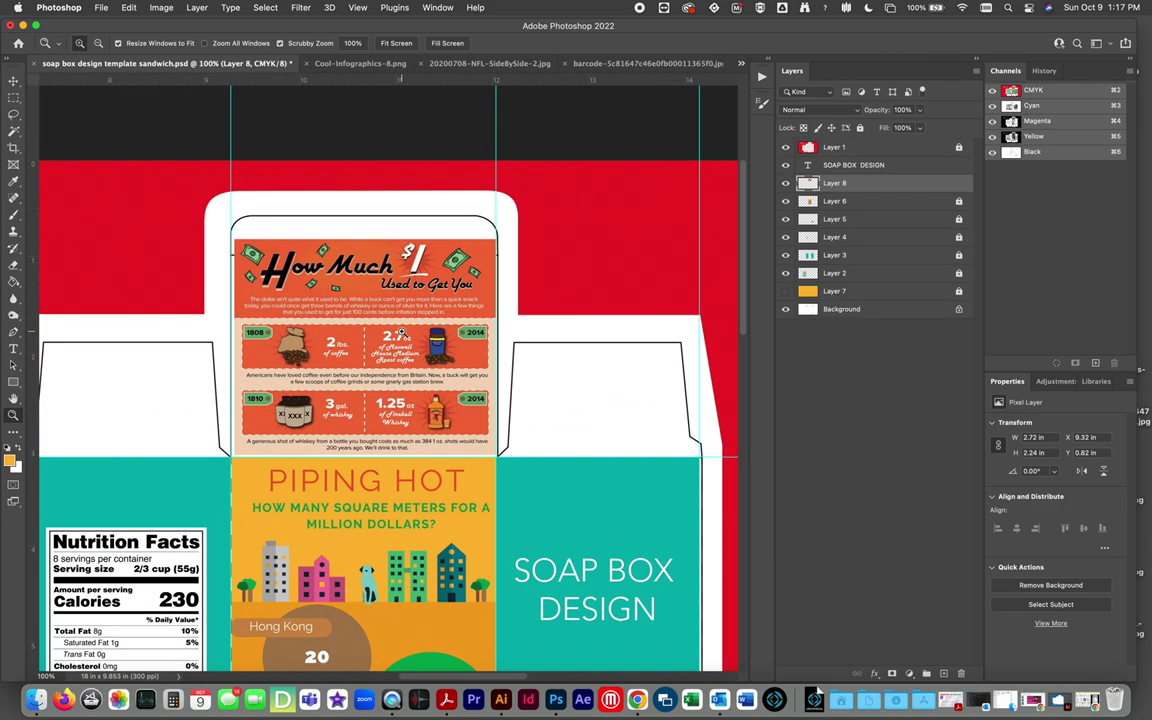
pyautogui.click(13, 80)
pyautogui.moveTo(247, 245); pyautogui.dragTo(259, 267)
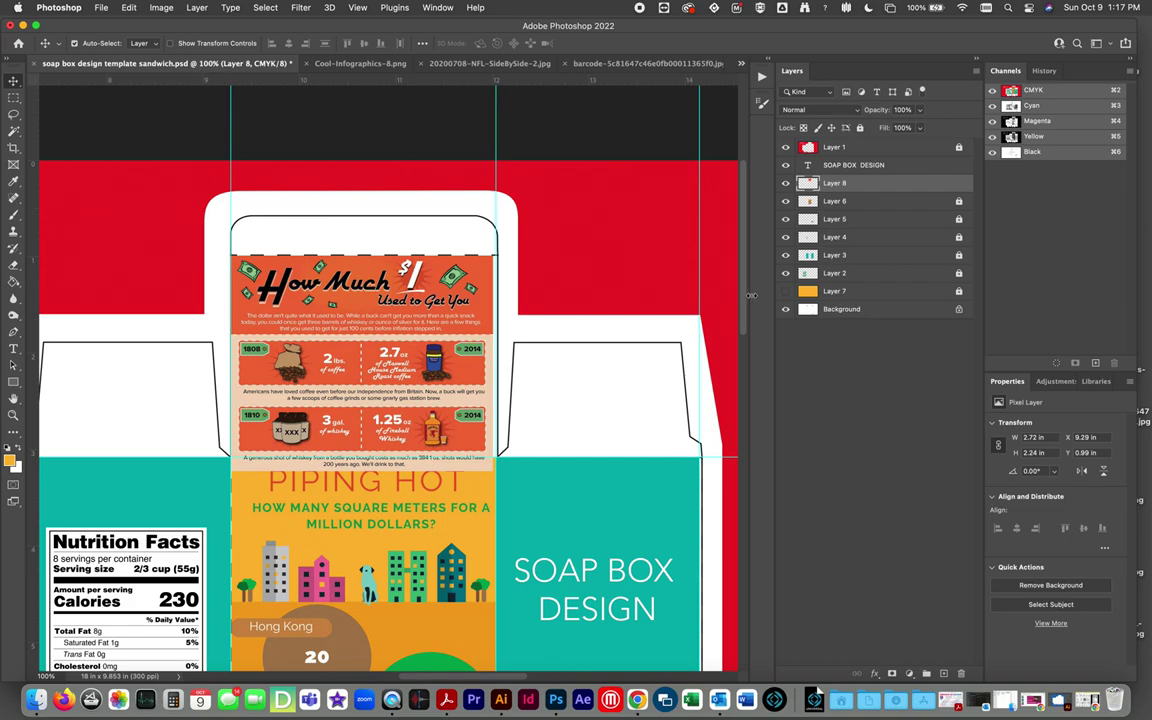
pyautogui.click(785, 291)
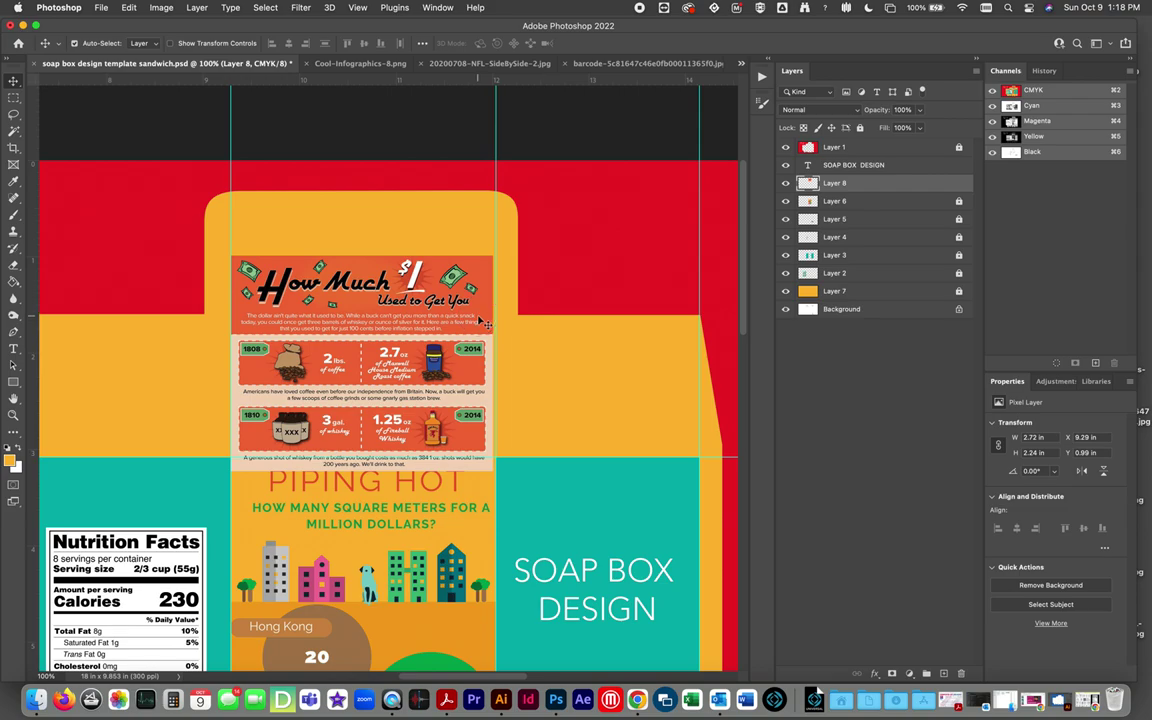
# Stretch the How Much $1 infographic to about 2.75 in wide so it spans both vertical guides, and lower it slightly to about Y 1.02 in.
pyautogui.press('super+t')
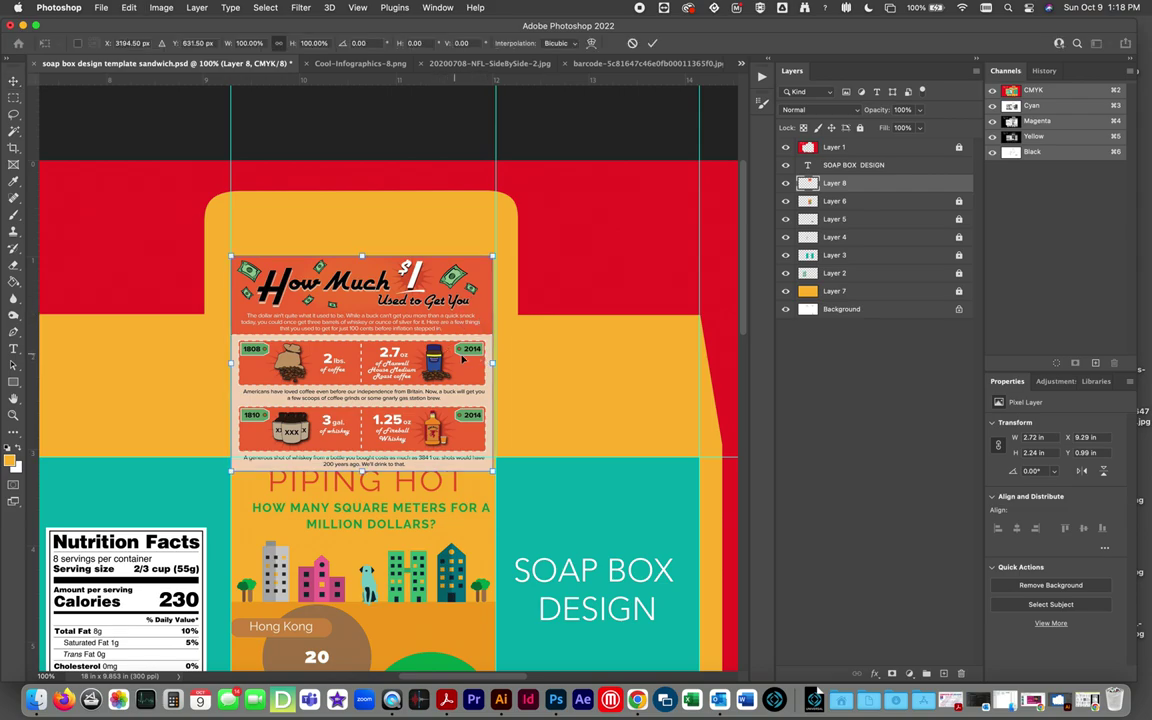
pyautogui.moveTo(494, 365); pyautogui.dragTo(497, 361)
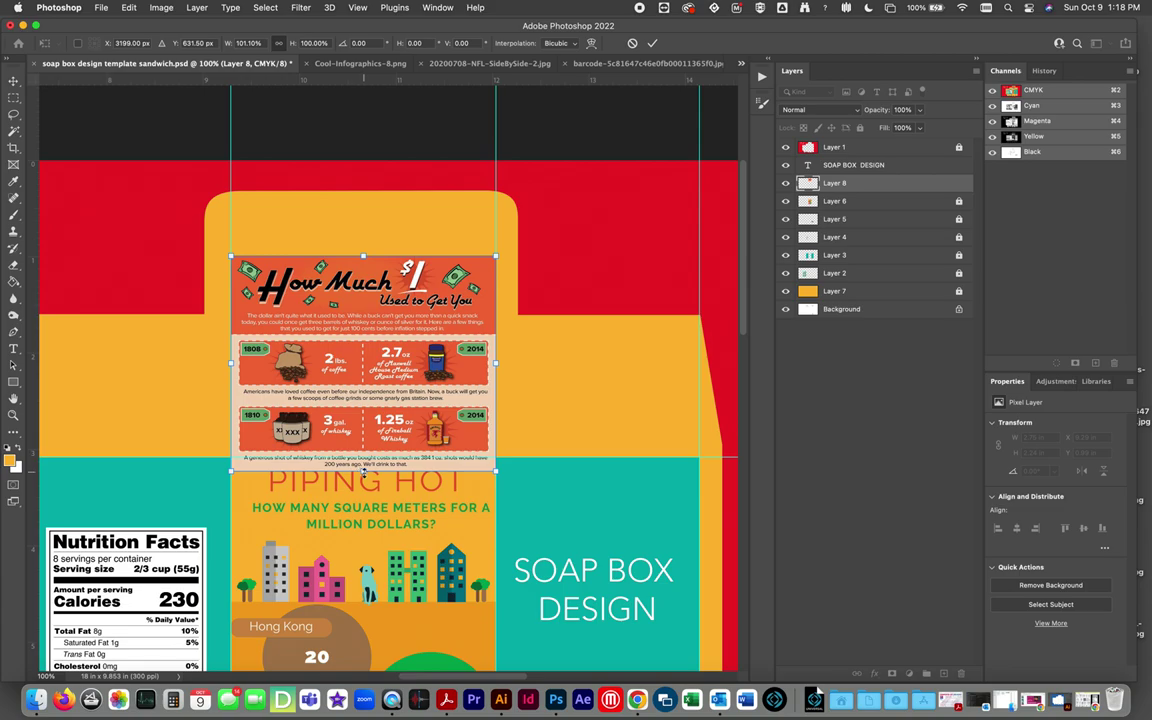
pyautogui.moveTo(374, 405)
pyautogui.mouseDown()
pyautogui.moveTo(369, 396)
pyautogui.moveTo(374, 408)
pyautogui.mouseUp()
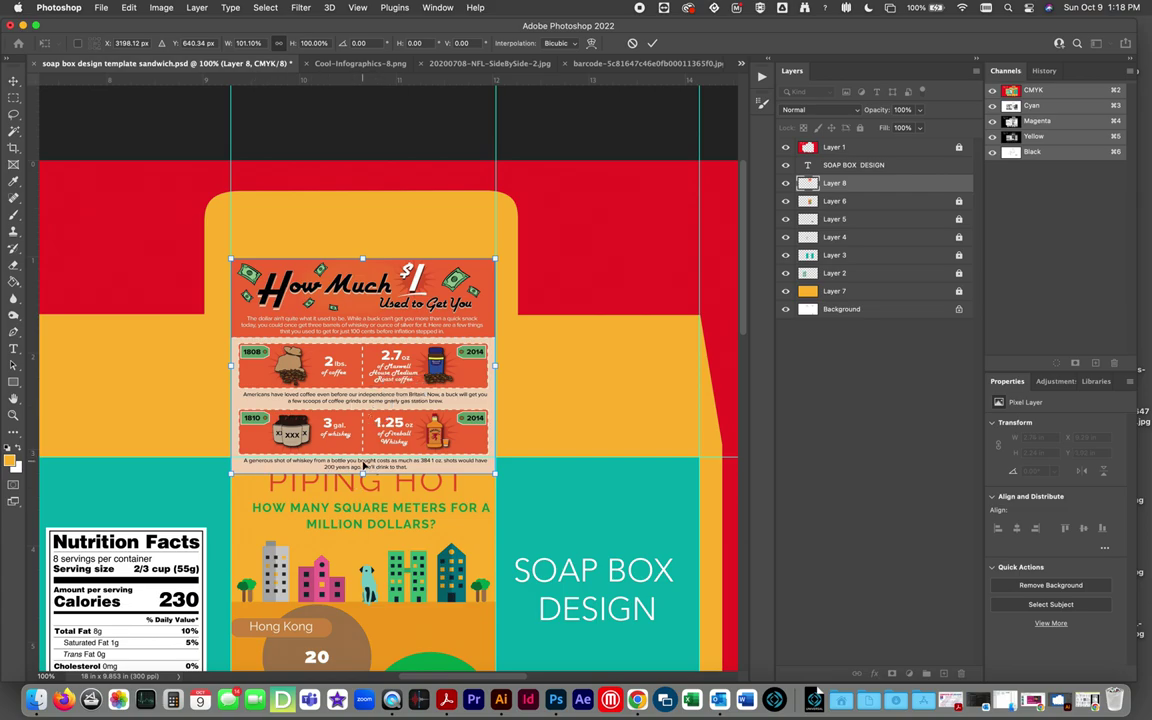
pyautogui.press('Return')
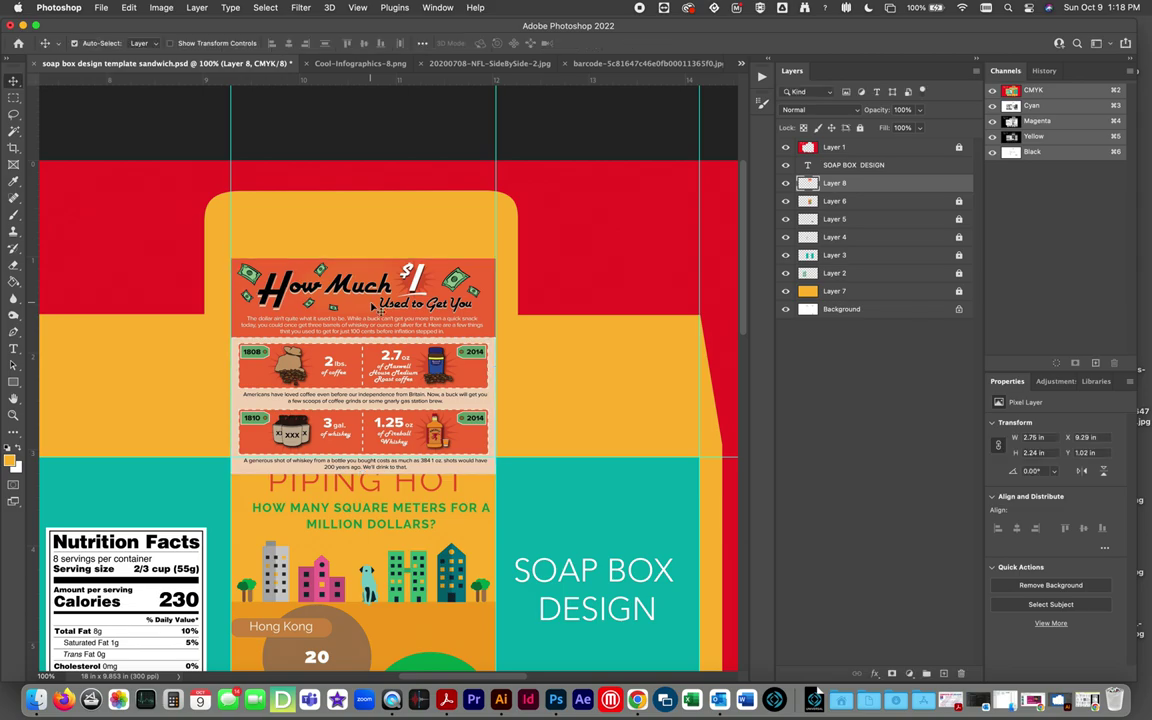
# Hide the orange layer and make a rectangular selection about 2.76 by 0.91 in over the top flap above the How Much $1 infographic.
pyautogui.click(786, 291)
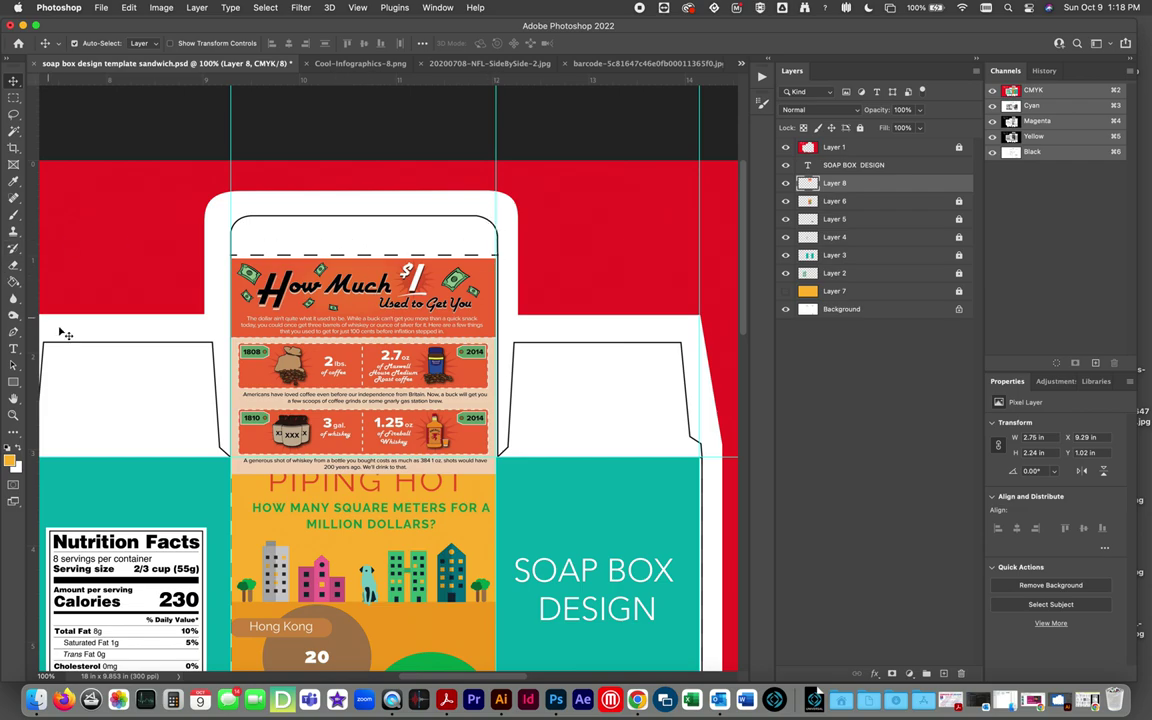
pyautogui.click(13, 383)
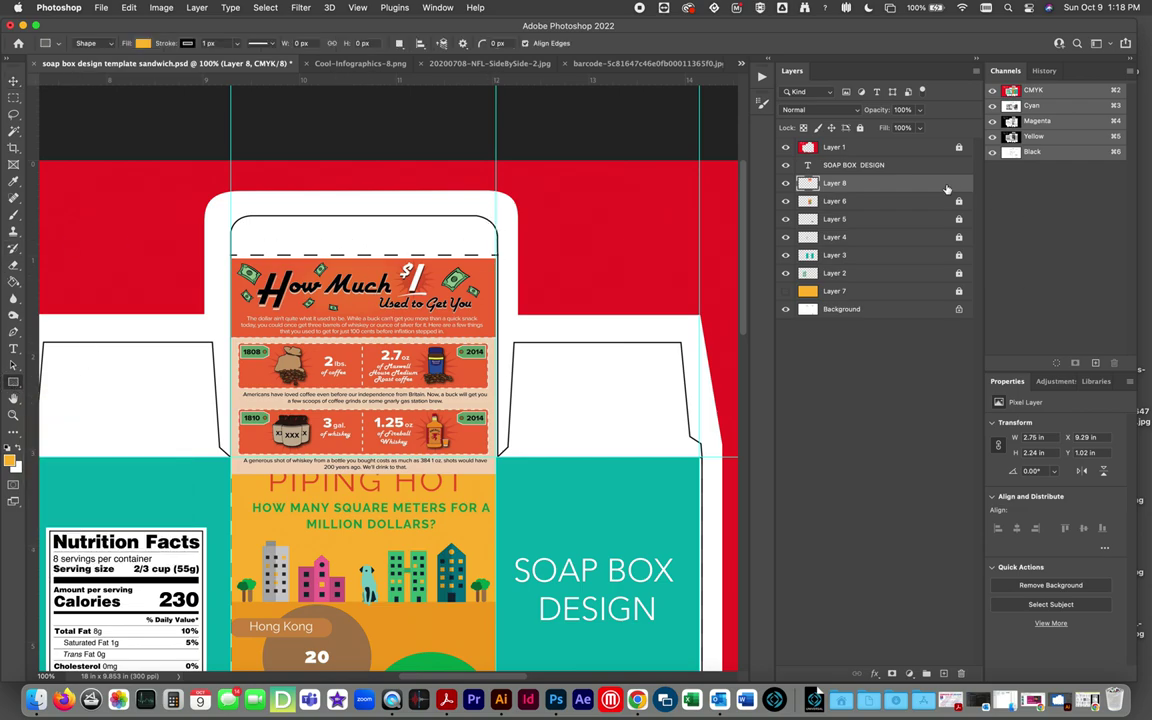
pyautogui.click(13, 97)
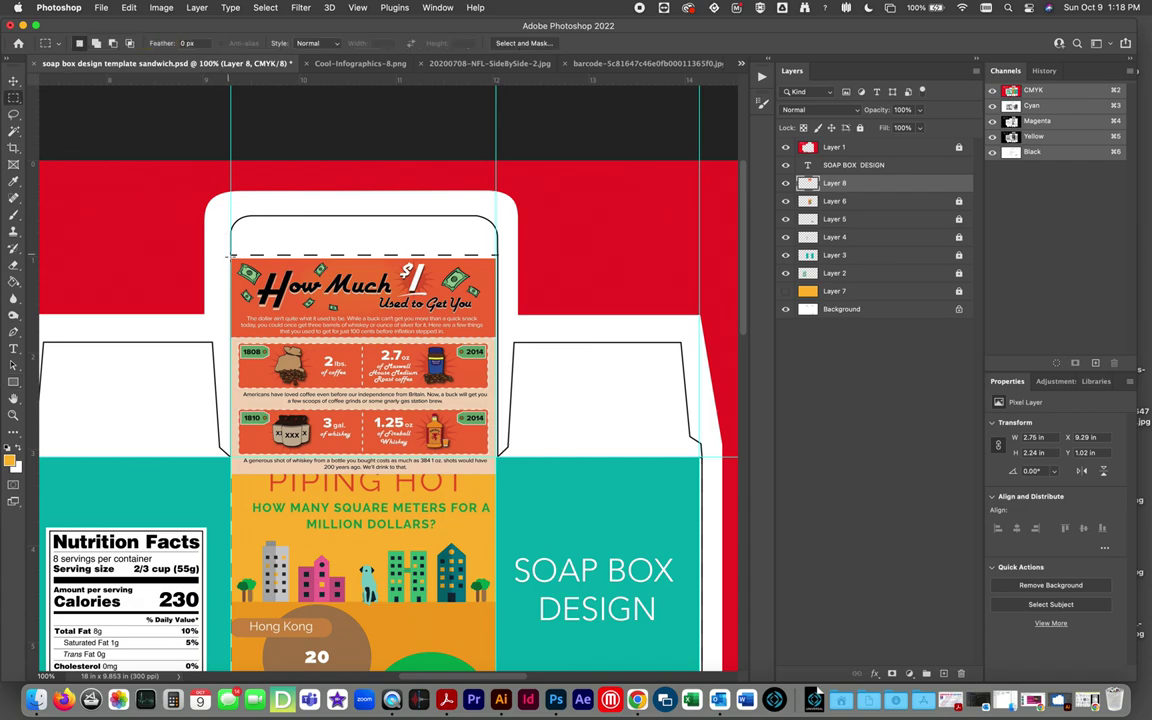
pyautogui.moveTo(229, 258); pyautogui.dragTo(496, 175)
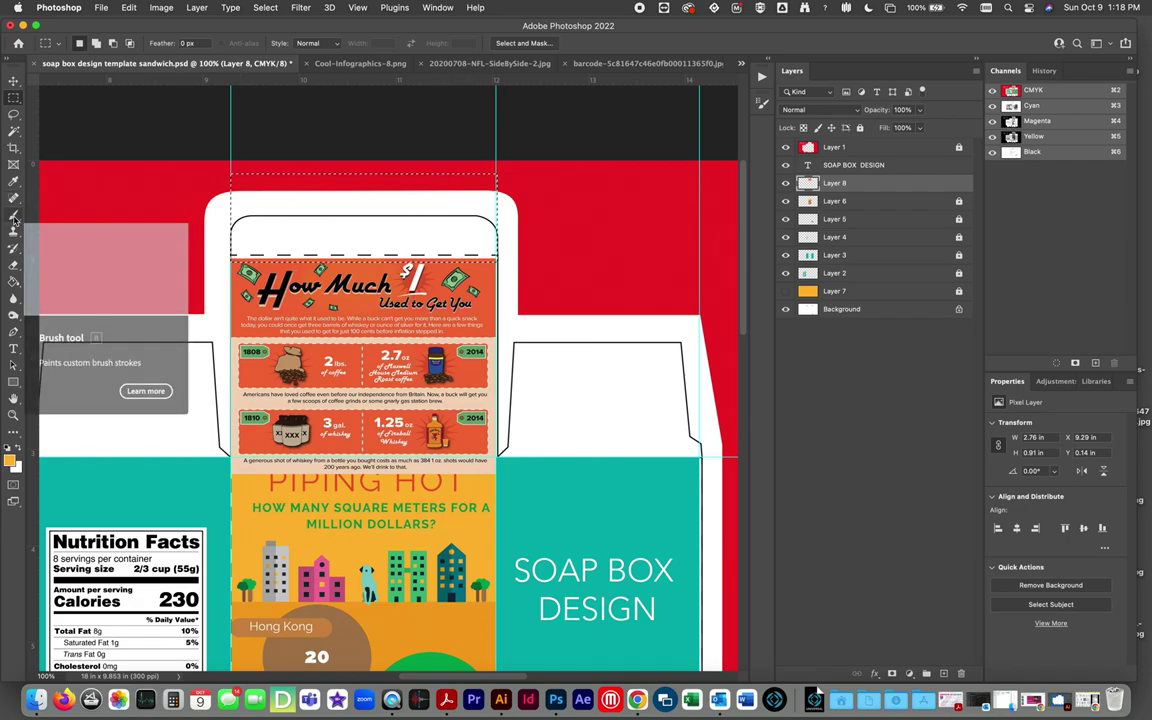
# Sample the orange-red of the infographic's header, fill the selected flap area on Layer 8 with it, and show the orange layer again.
pyautogui.press('i')
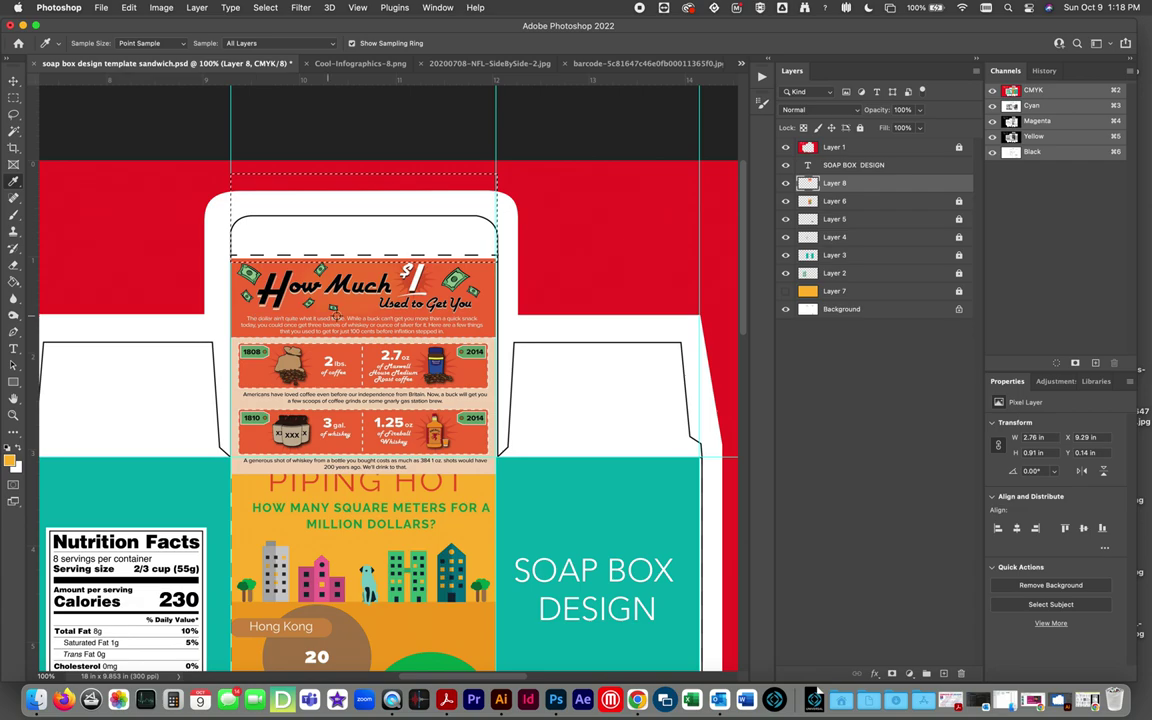
pyautogui.click(361, 305)
pyautogui.click(129, 7)
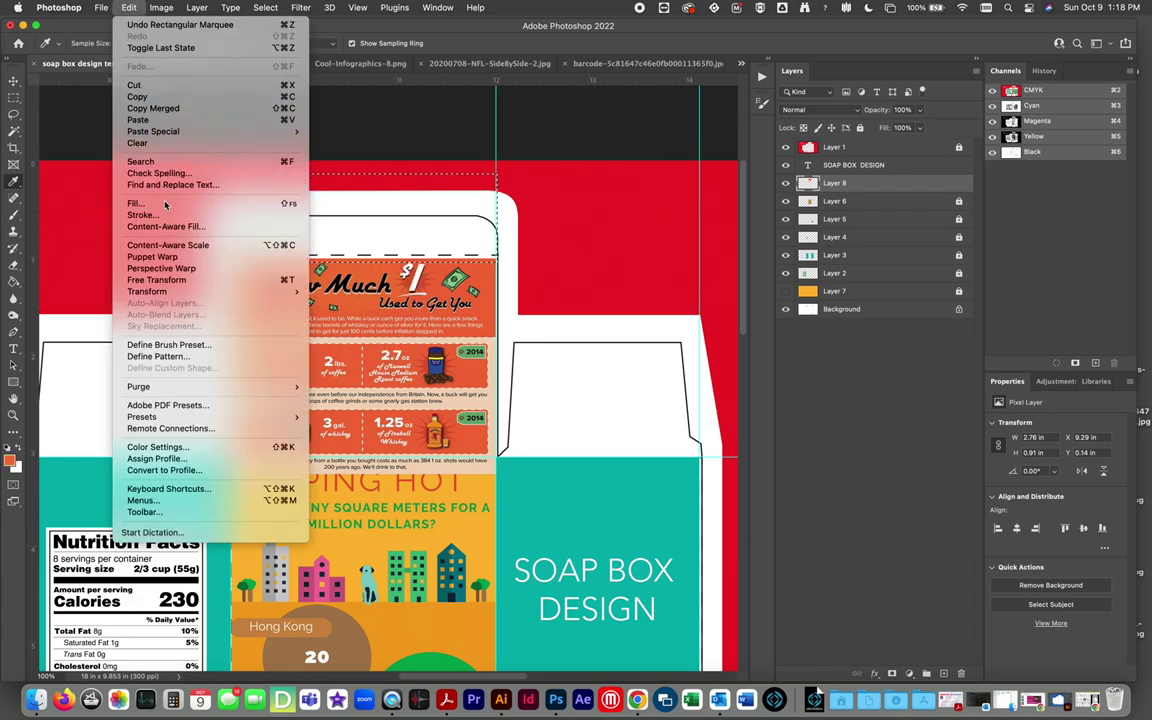
pyautogui.click(168, 204)
pyautogui.click(701, 263)
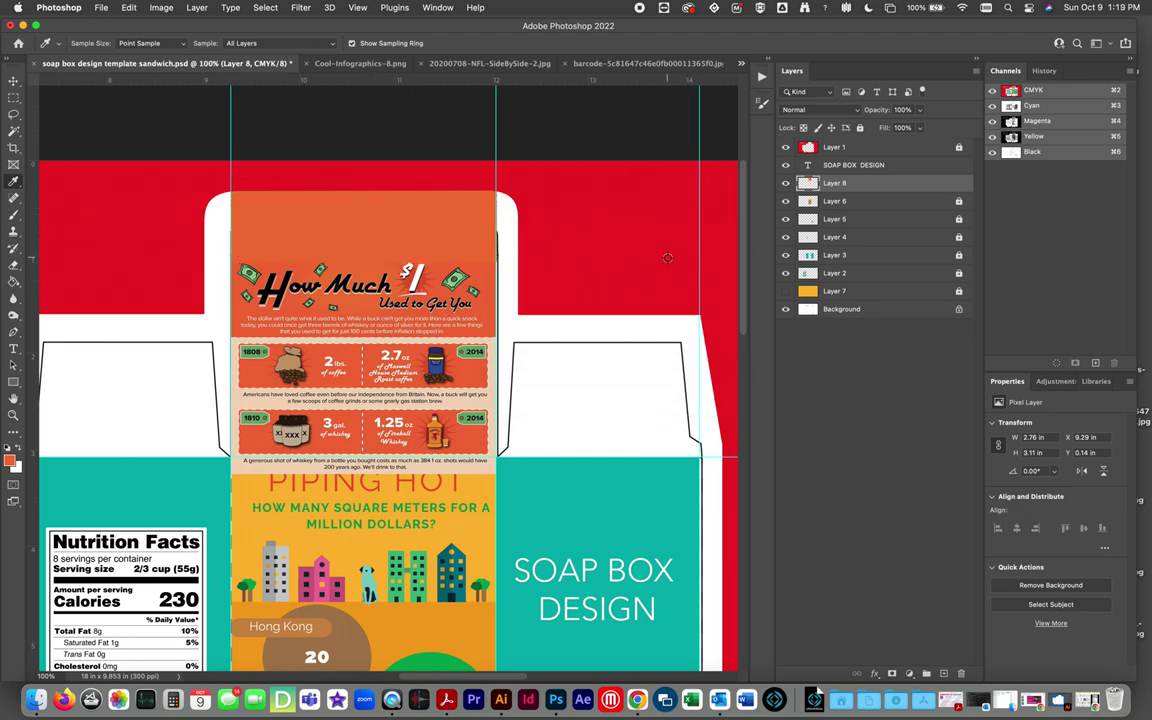
pyautogui.click(785, 291)
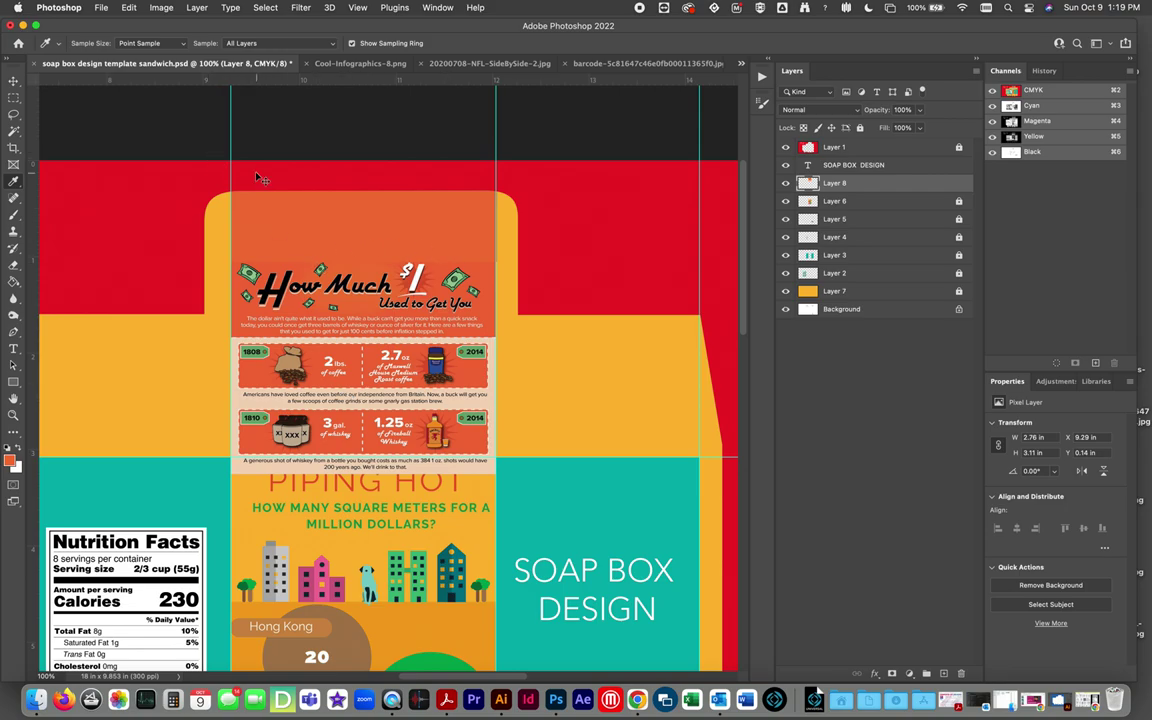
# Delete the strip of the How Much $1 infographic that overlaps the Piping Hot panel below the horizontal guide, and clear the selection.
pyautogui.press('super+semicolon')
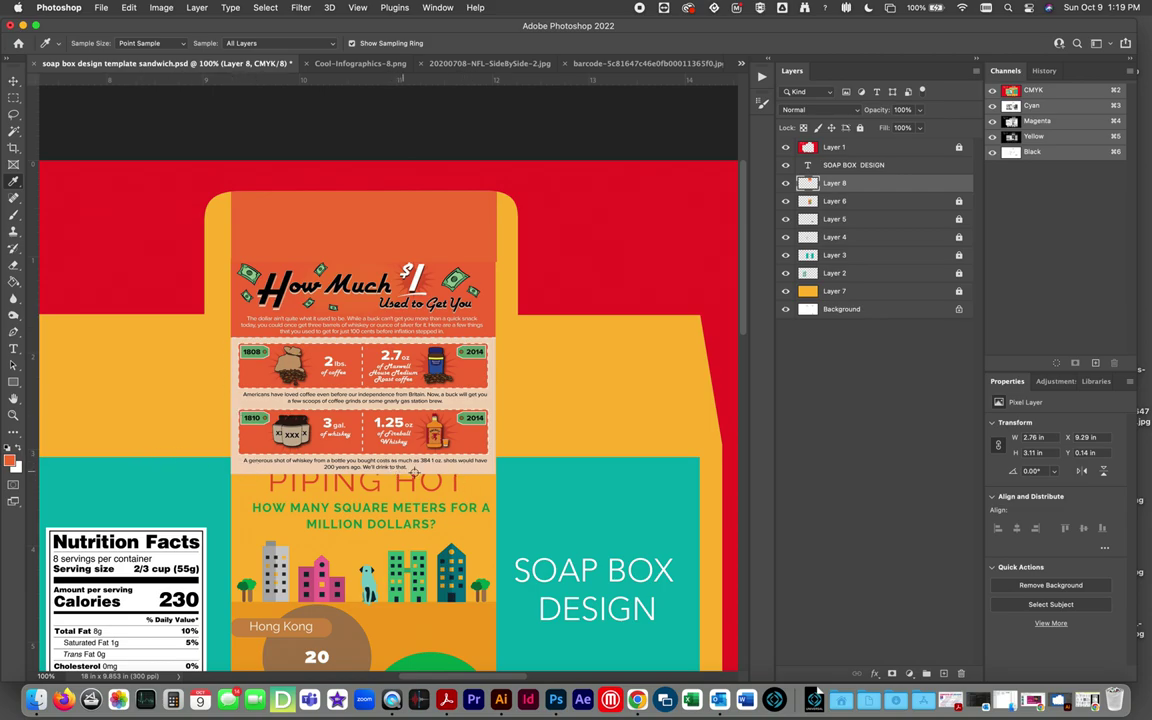
pyautogui.press('super')
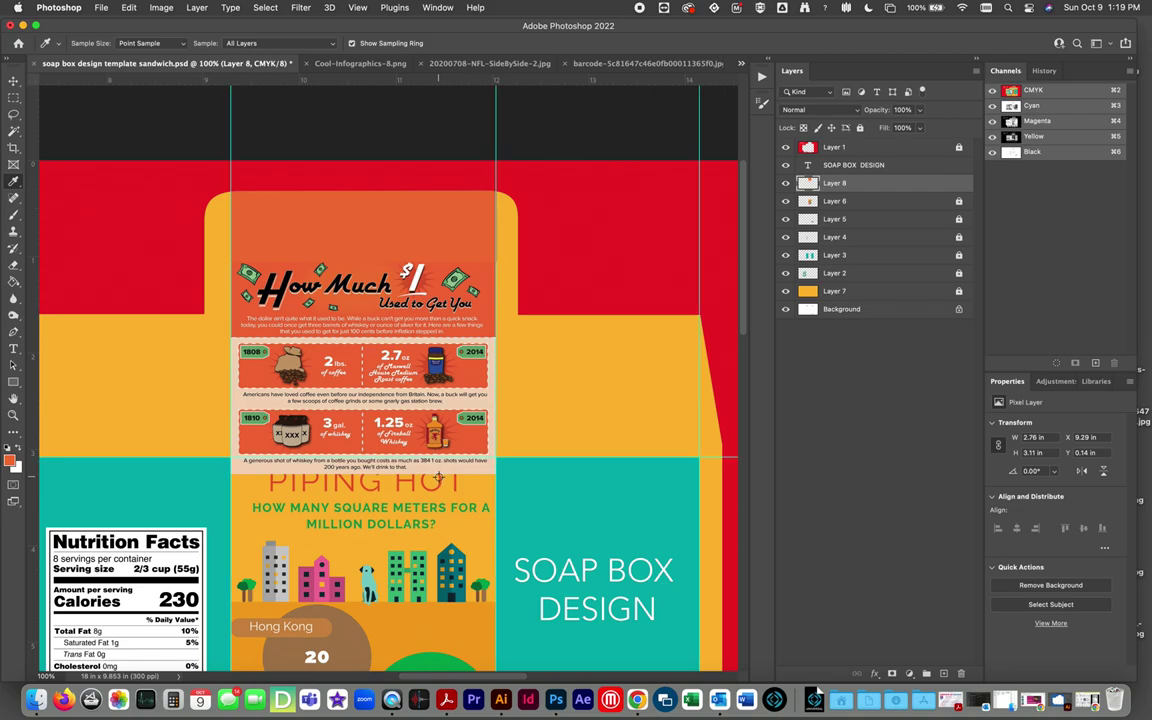
pyautogui.click(785, 183)
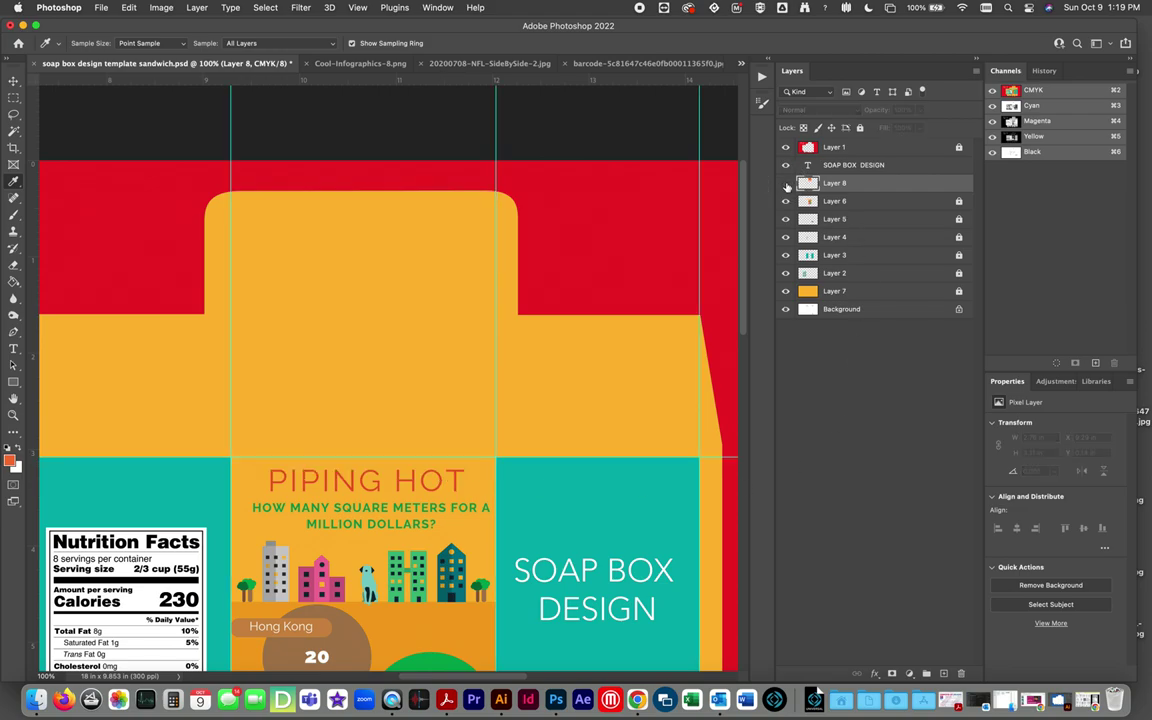
pyautogui.click(785, 183)
pyautogui.press('m')
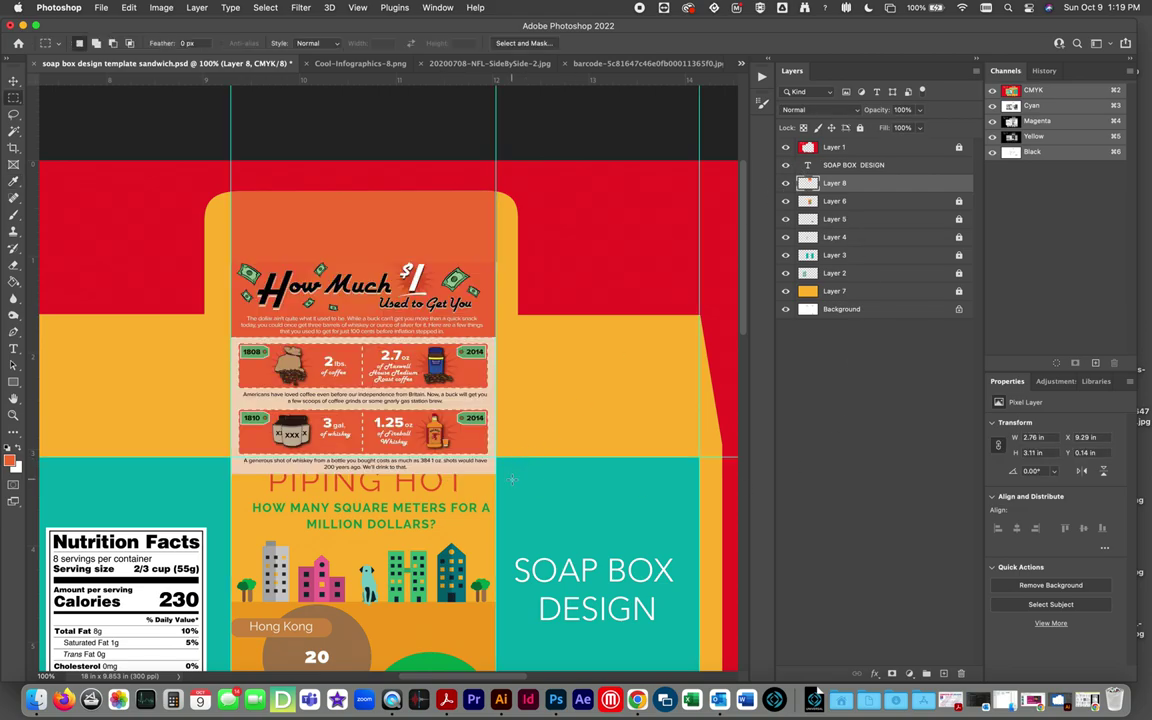
pyautogui.moveTo(577, 494); pyautogui.dragTo(190, 457)
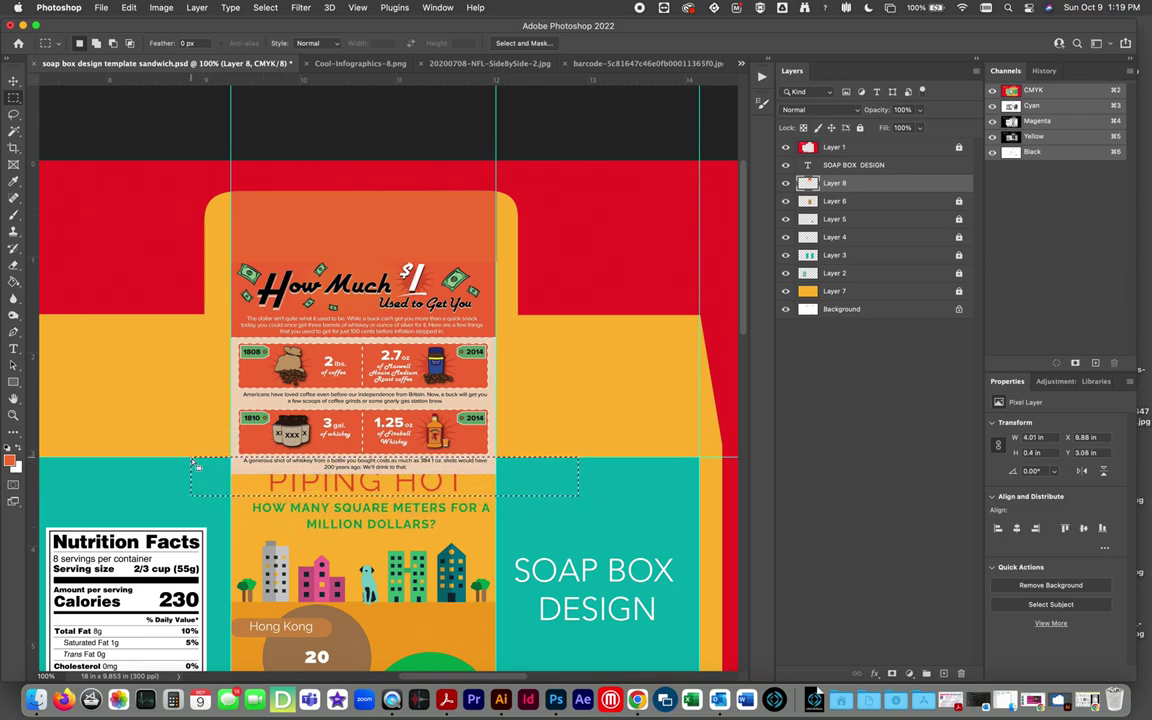
pyautogui.press('Delete')
pyautogui.hotkey('ctrl', 'd')
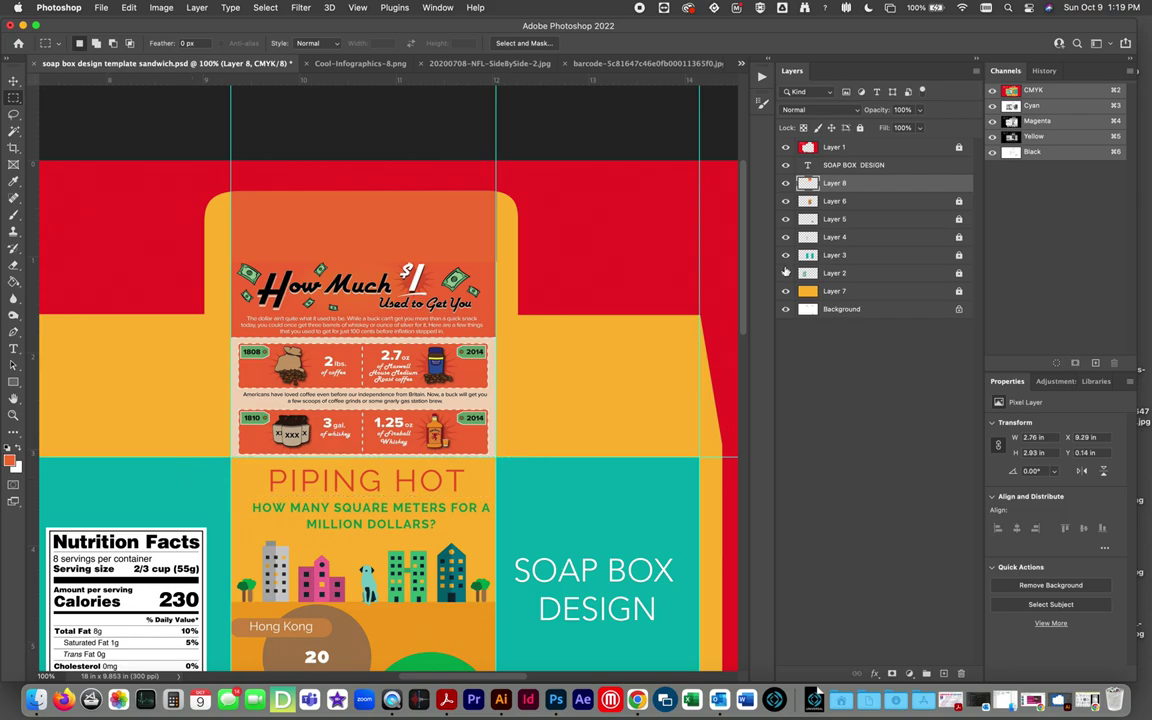
# View the whole box layout without guides and compare it with the reverse mask off and on.
pyautogui.click(357, 7)
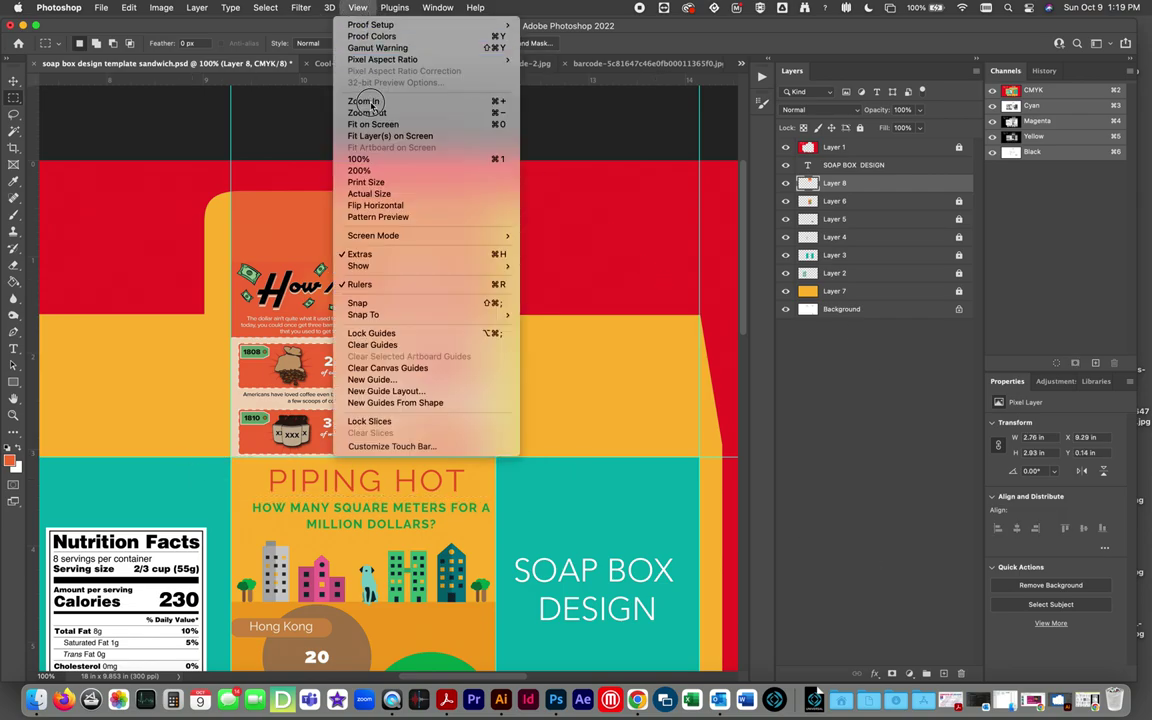
pyautogui.click(374, 125)
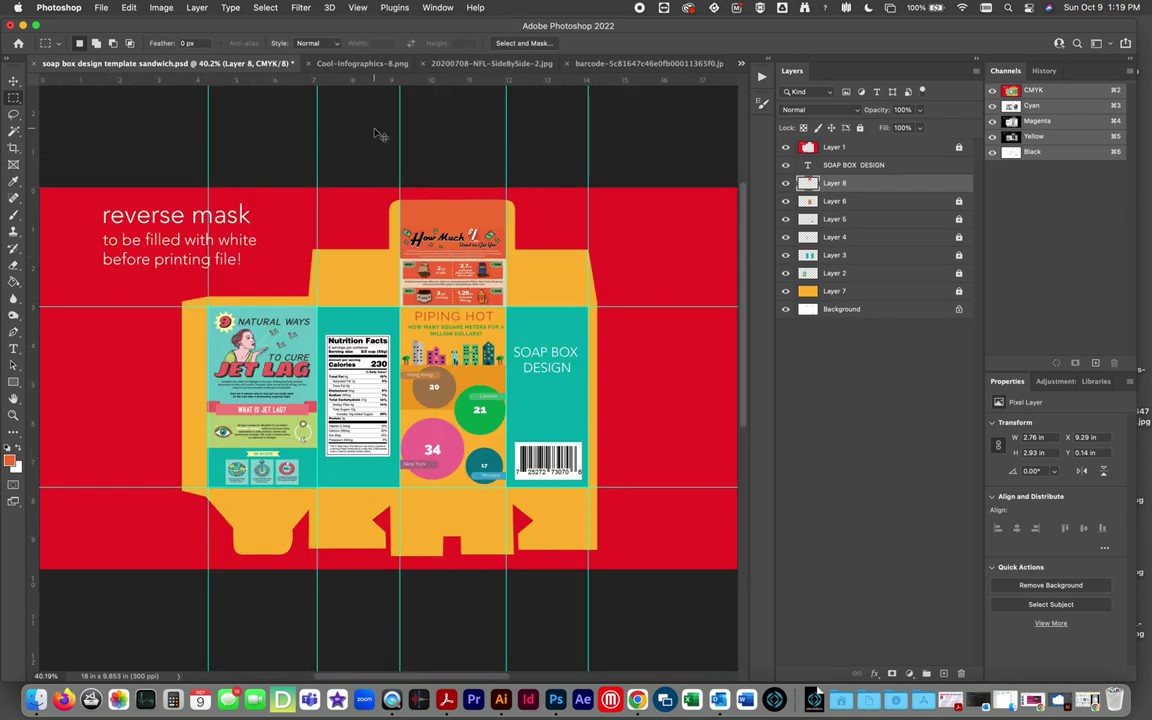
pyautogui.press('super+semicolon')
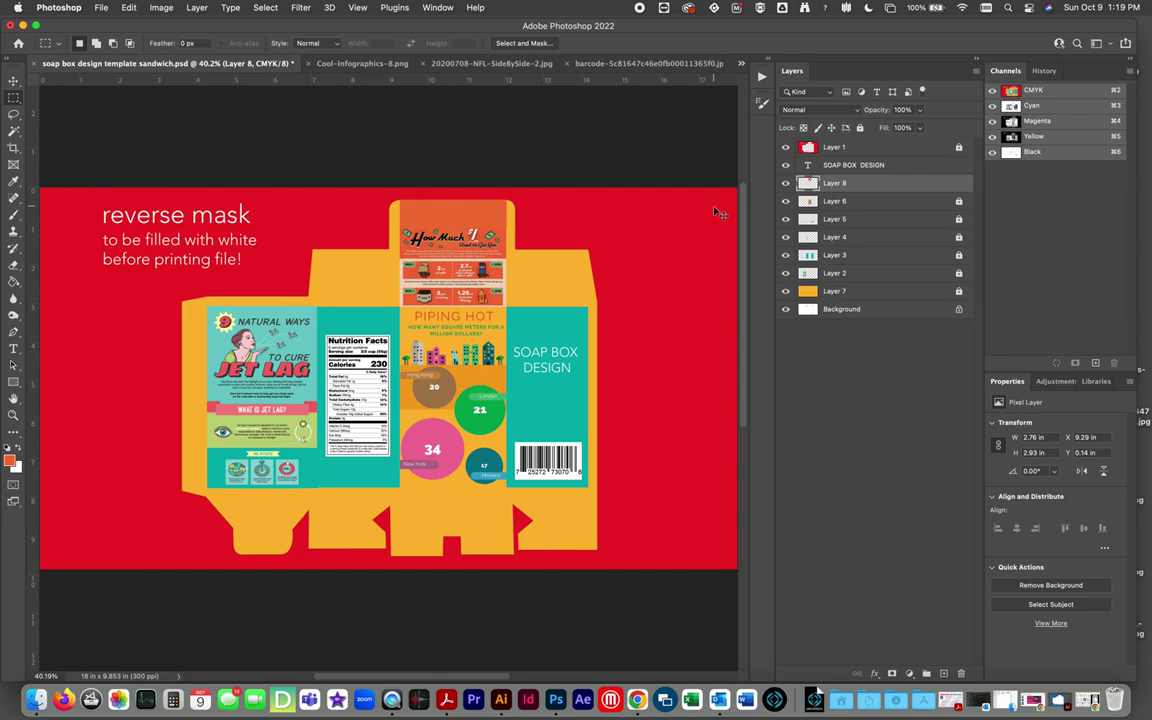
pyautogui.press('super+minus')
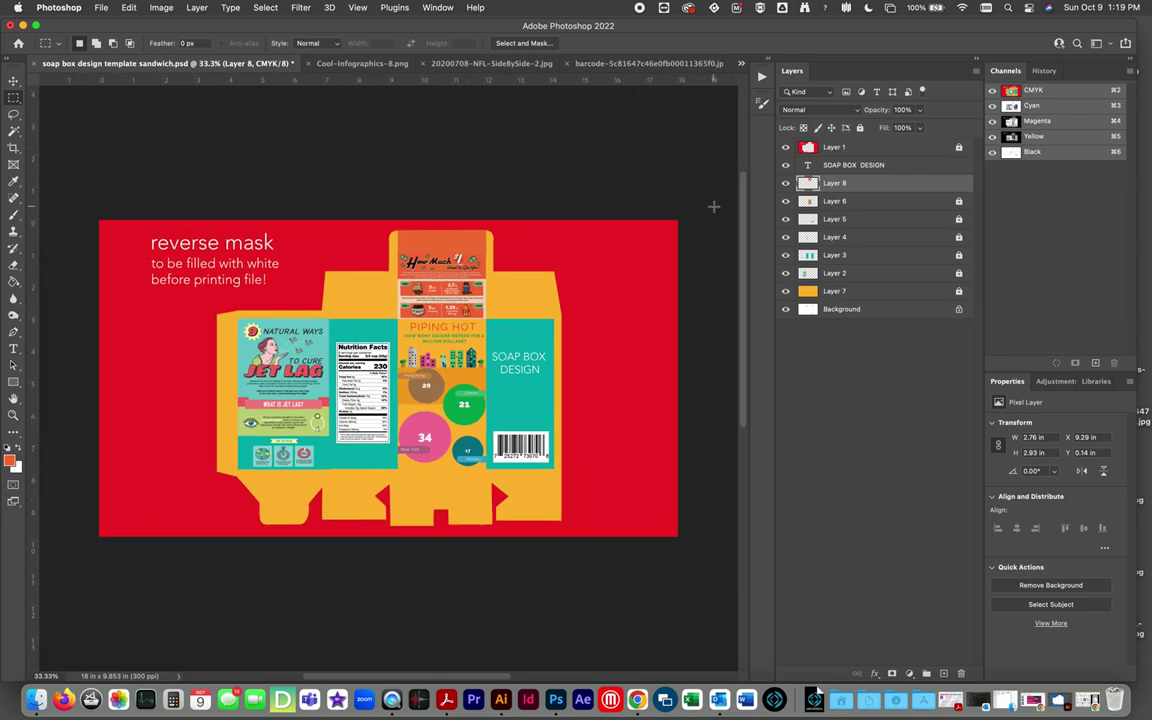
pyautogui.click(785, 147)
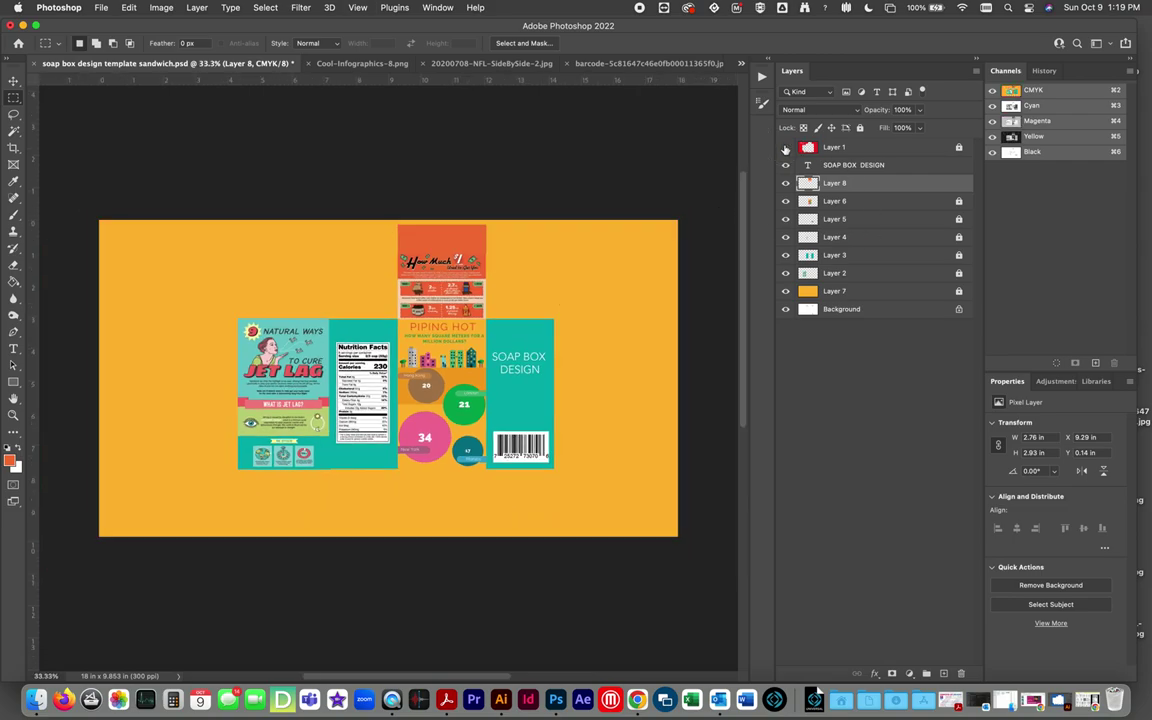
pyautogui.click(785, 147)
# Lock the SOAP BOX DESIGN text layer and the How Much $1 infographic on Layer 8.
pyautogui.click(845, 150)
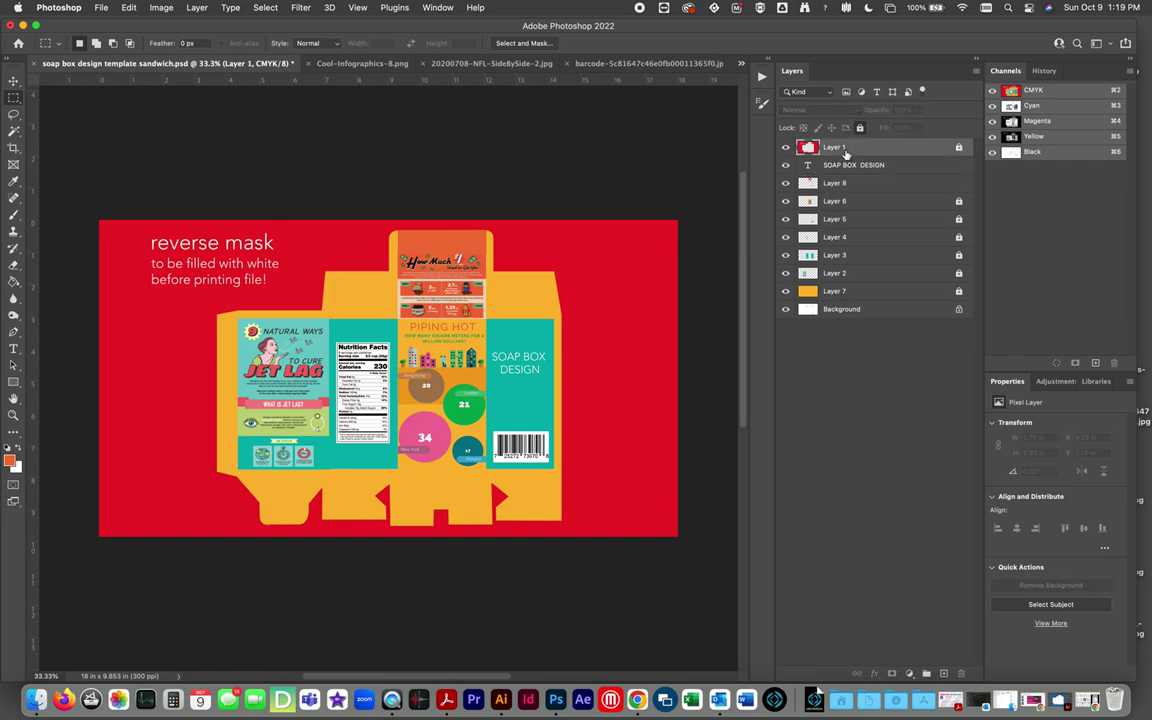
pyautogui.click(837, 166)
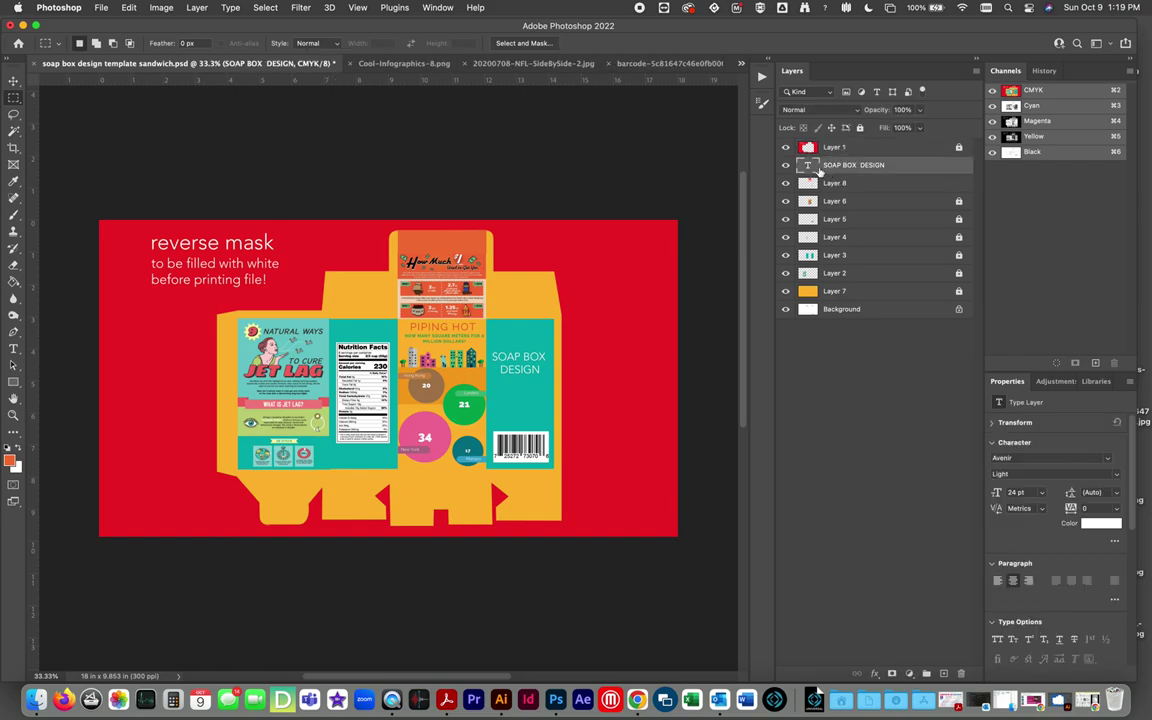
pyautogui.click(860, 130)
pyautogui.hotkey('alt', '[')
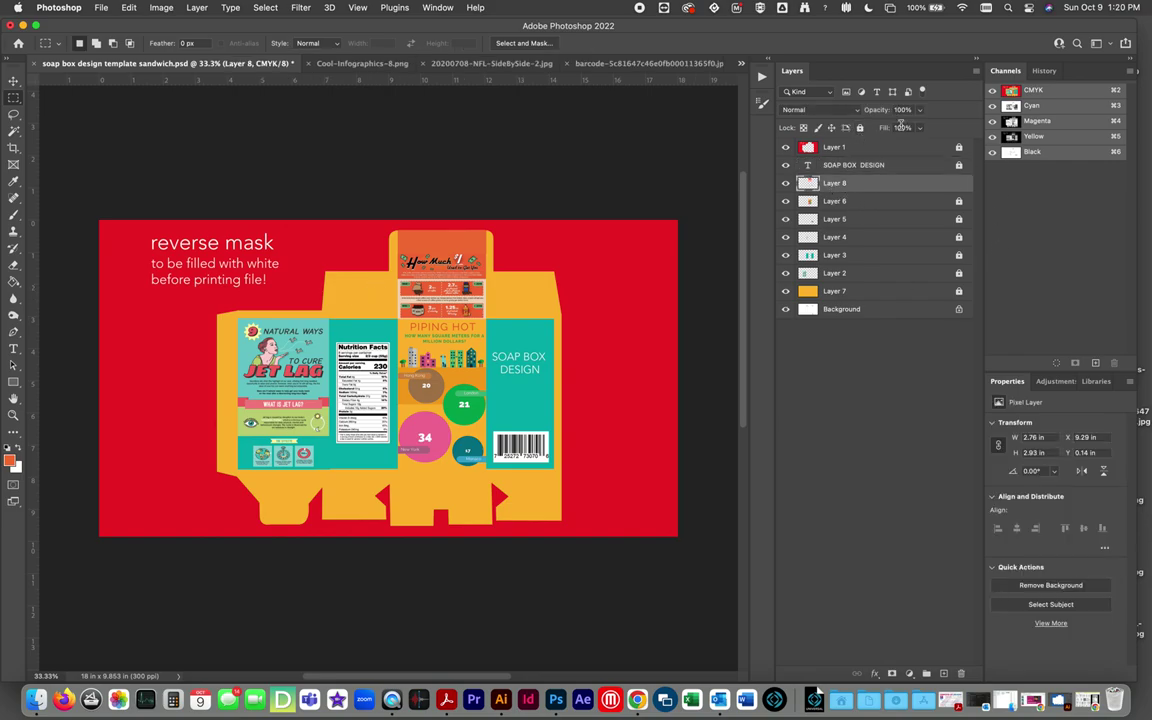
pyautogui.click(860, 130)
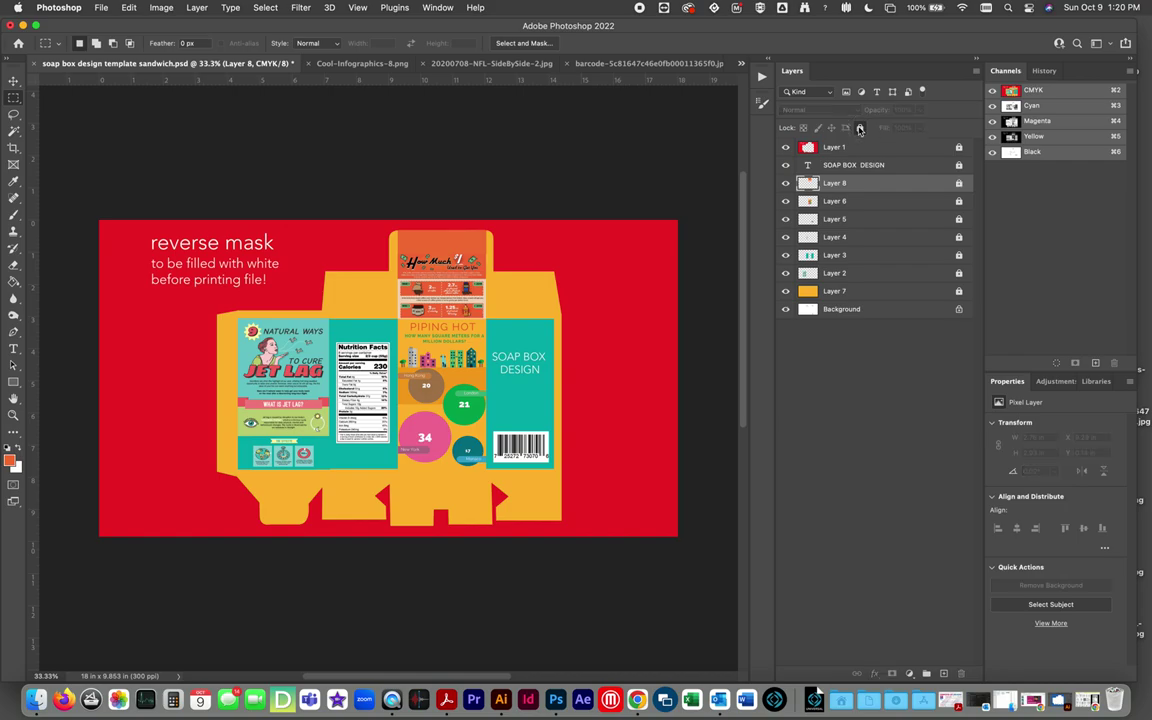
# Unlock the reverse mask on Layer 1 and load its transparency as a new selection.
pyautogui.click(852, 148)
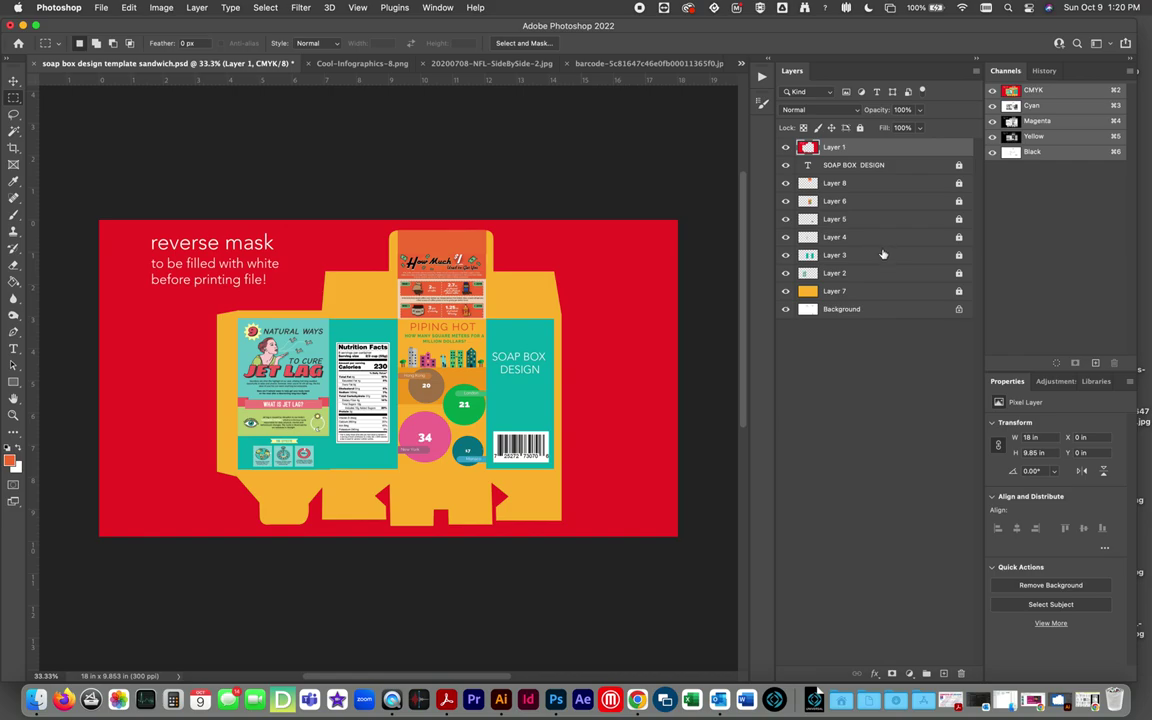
pyautogui.keyDown('super'); pyautogui.click(809, 148); pyautogui.keyUp('super')
pyautogui.click(336, 140)
pyautogui.click(260, 8)
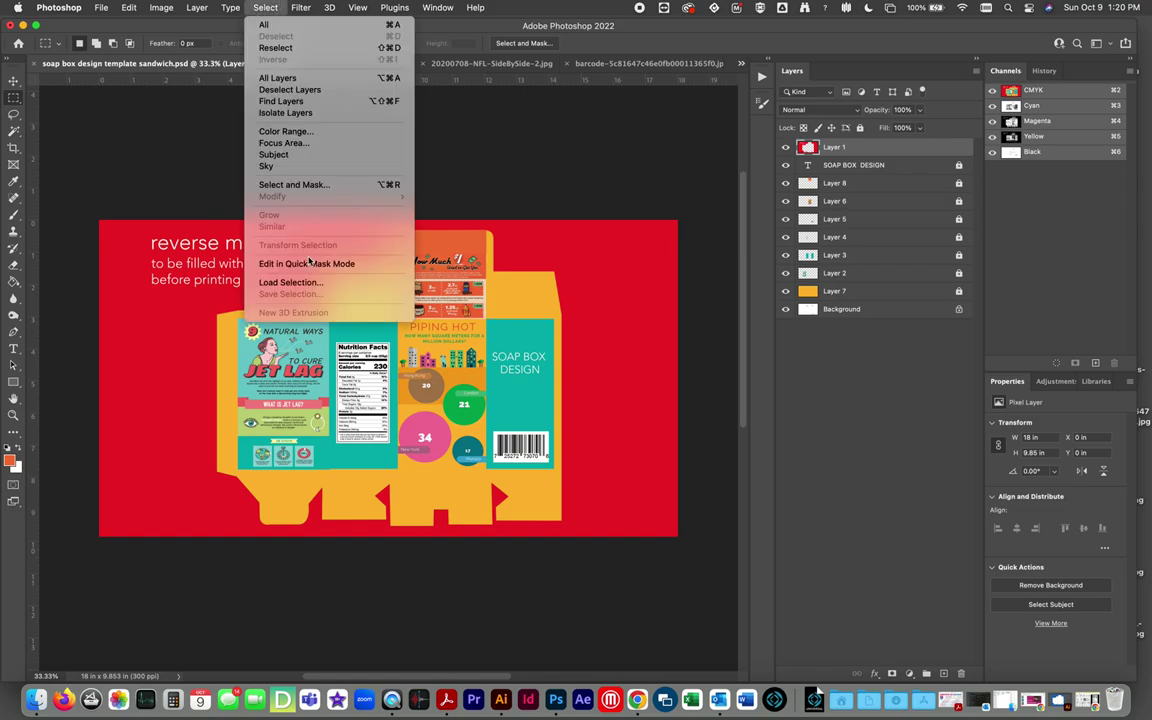
pyautogui.click(317, 288)
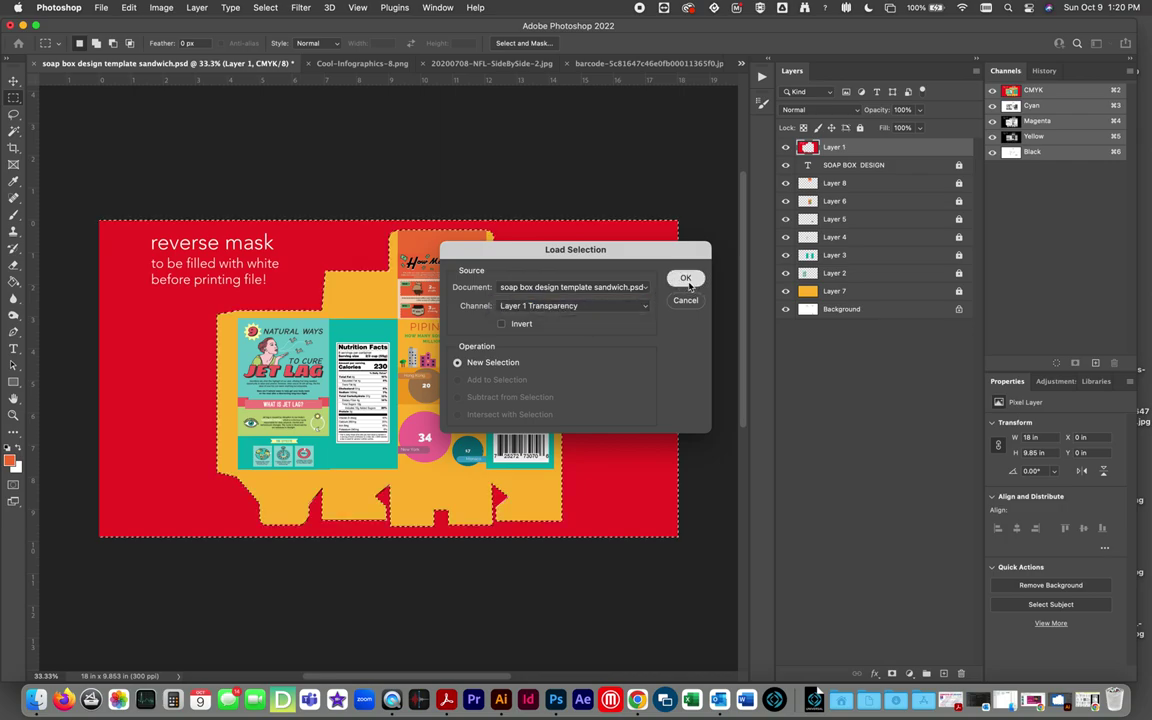
pyautogui.click(686, 279)
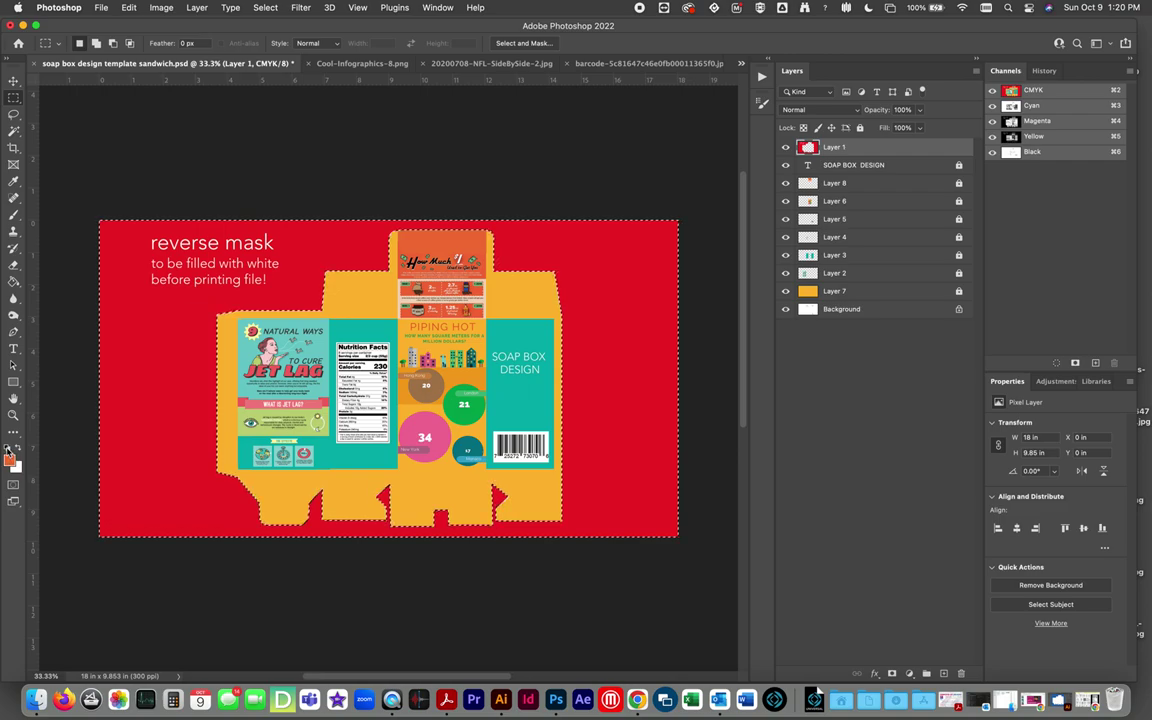
# Reset the colour swatches to their defaults and swap them so the foreground is white and the background black.
pyautogui.click(8, 450)
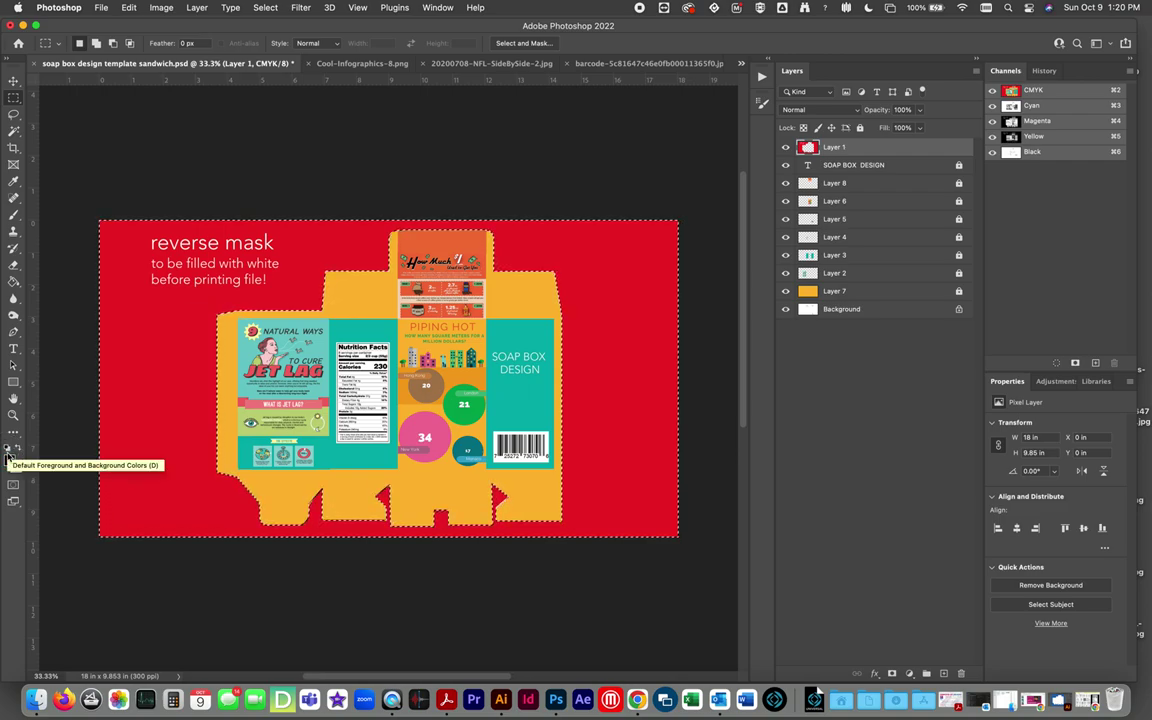
pyautogui.click(19, 452)
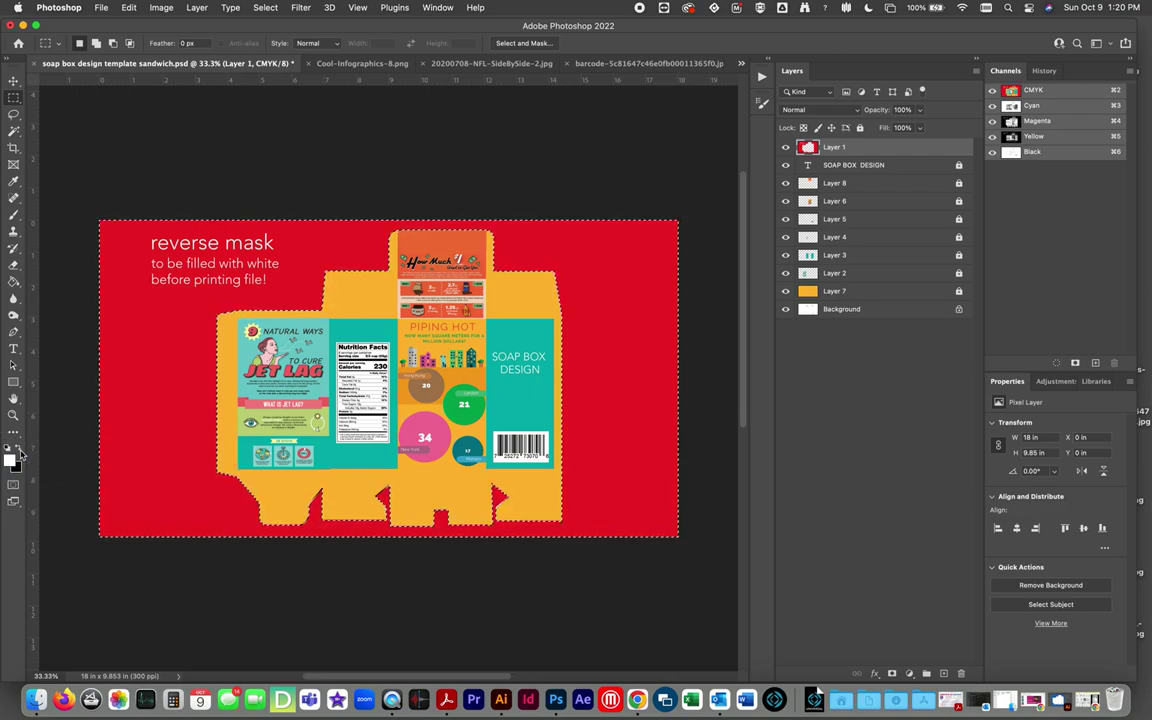
pyautogui.click(19, 452)
pyautogui.click(19, 452)
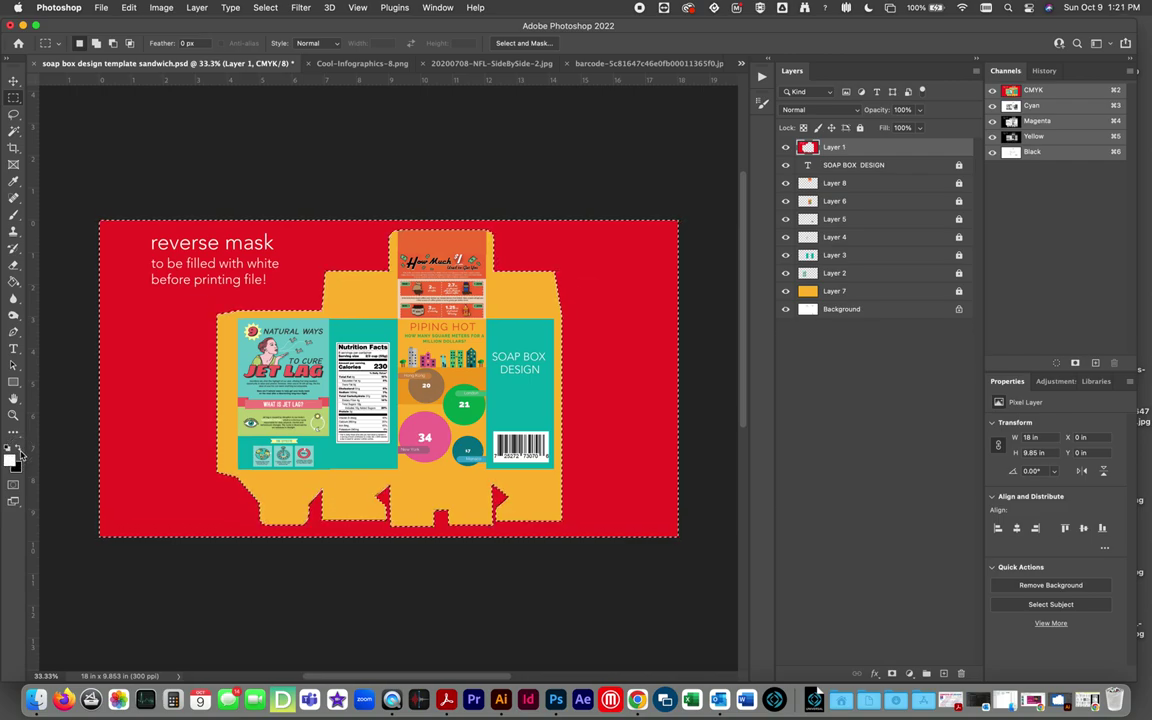
# Fill the selected reverse mask on Layer 1 with White in Normal mode at 100% opacity, and clear the selection.
pyautogui.click(128, 7)
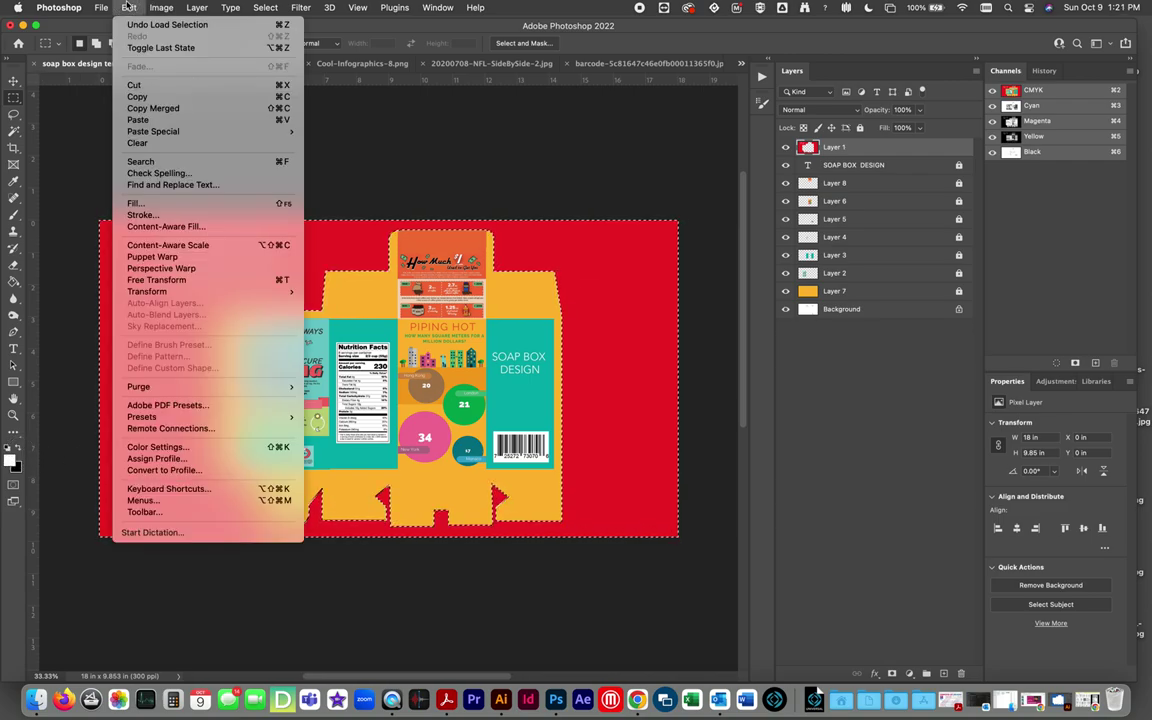
pyautogui.click(145, 205)
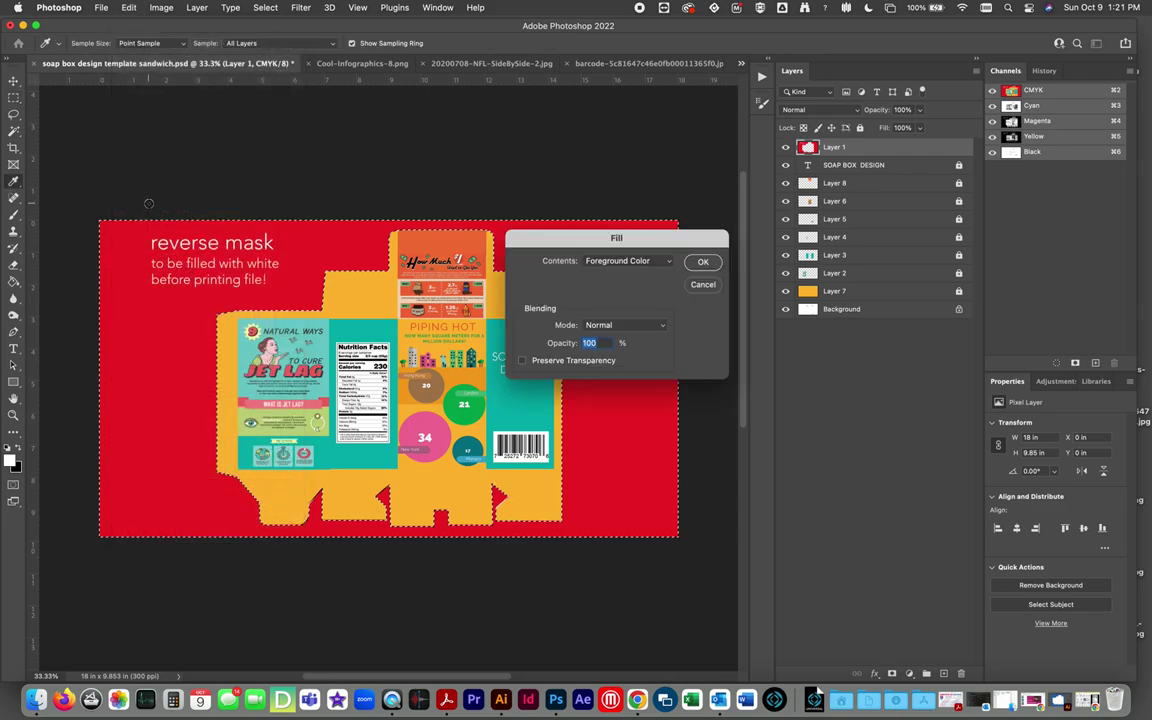
pyautogui.click(656, 262)
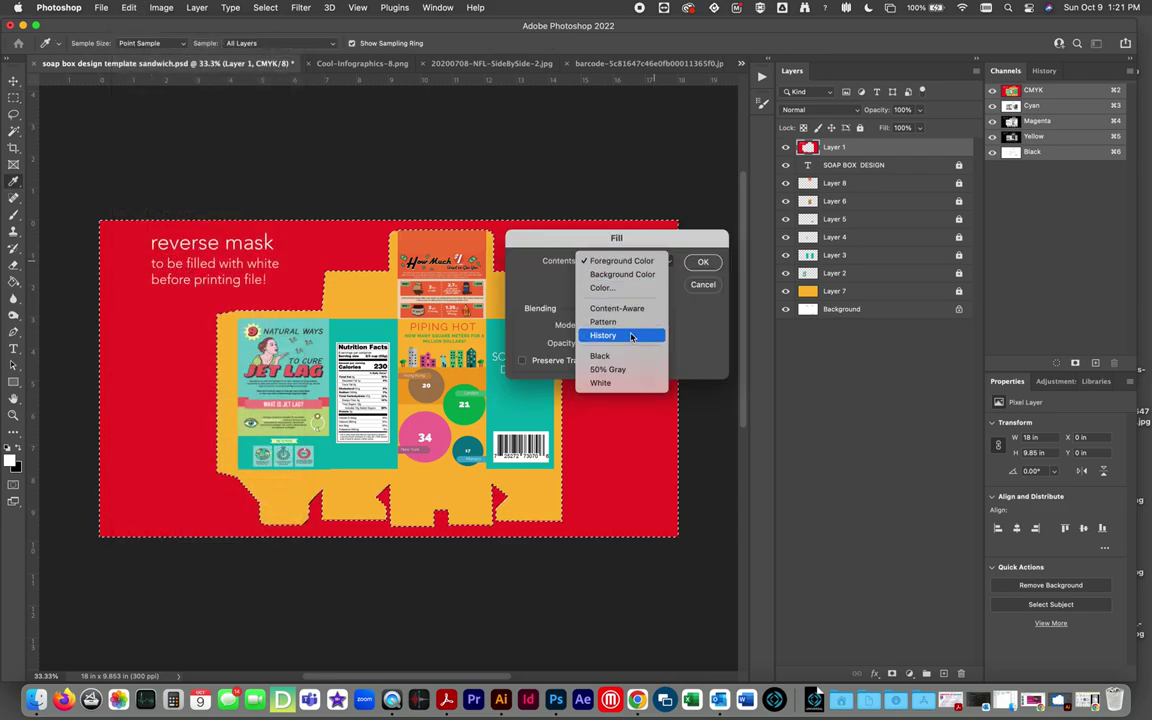
pyautogui.click(610, 383)
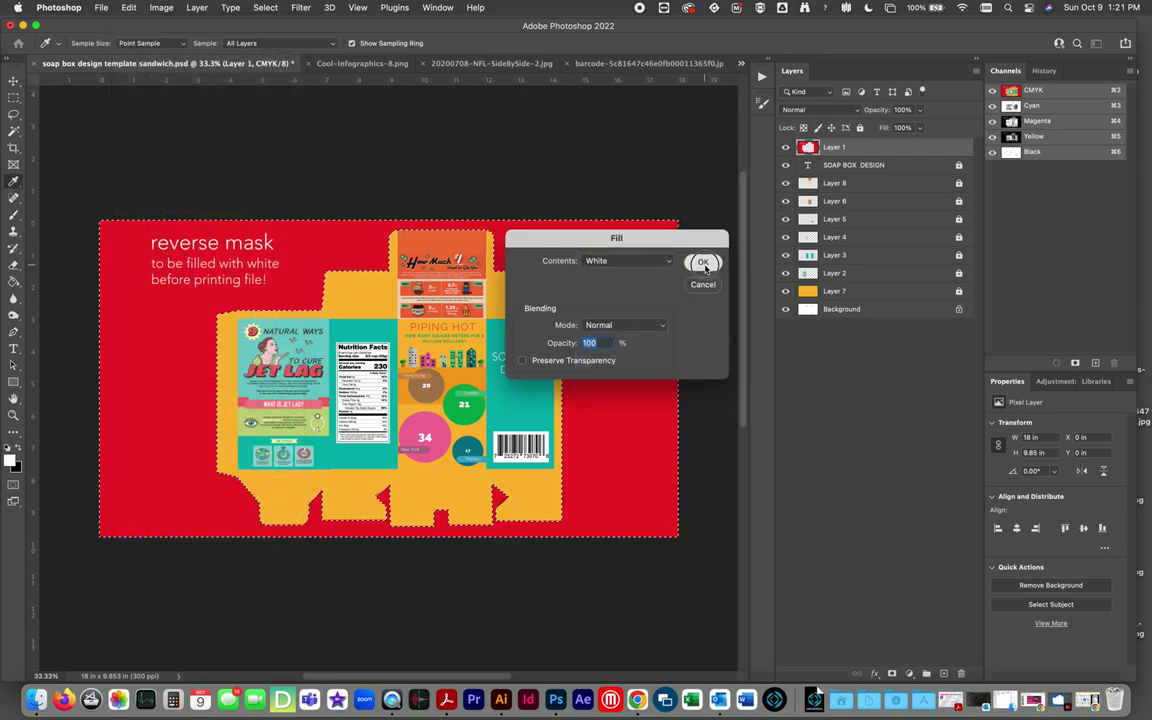
pyautogui.click(704, 264)
pyautogui.click(705, 265)
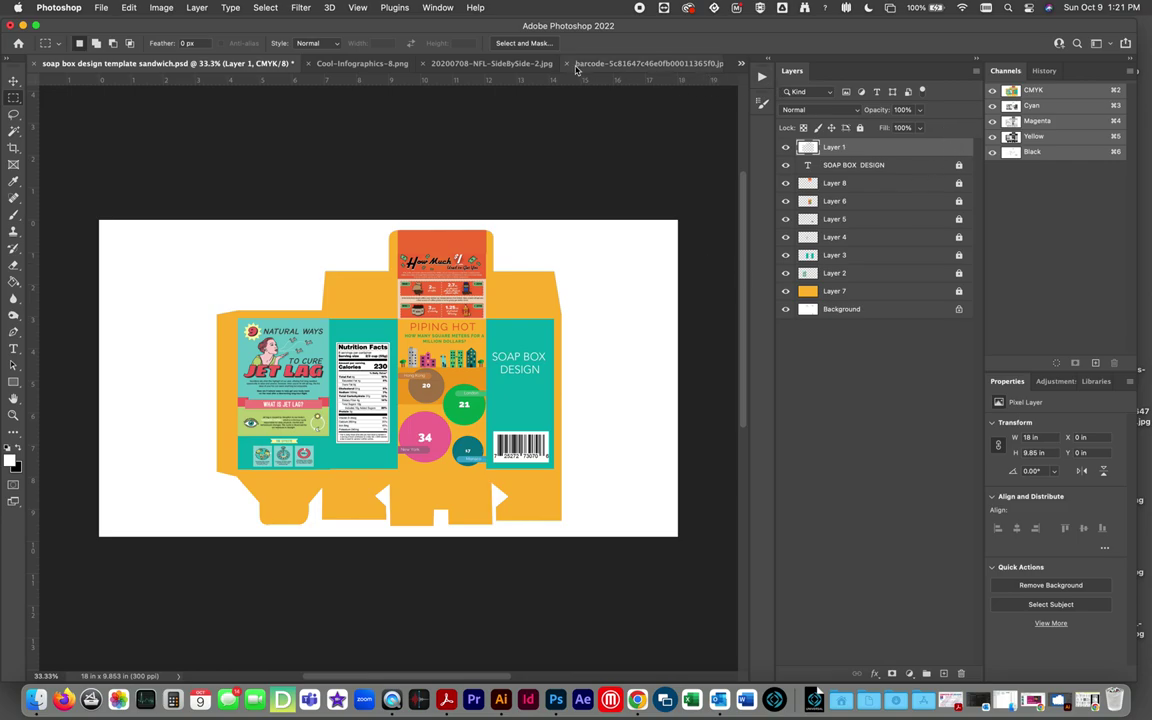
# Close all the other open image documents, keeping only the soap box design template sandwich file open.
pyautogui.click(423, 63)
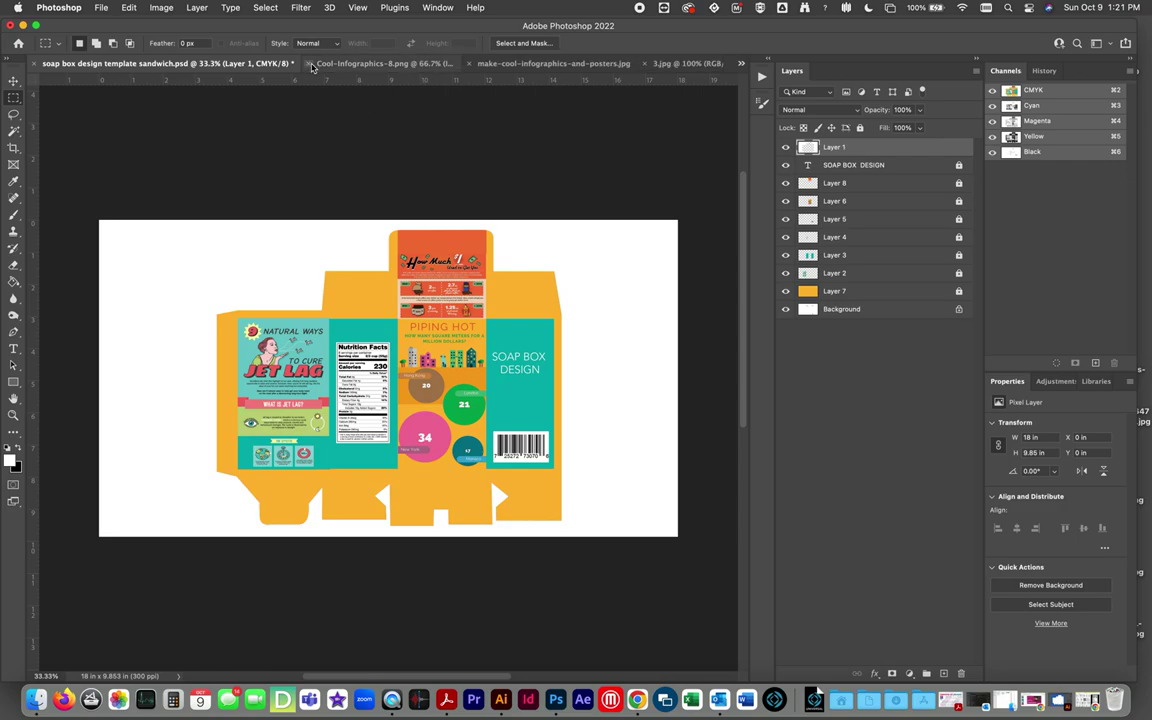
pyautogui.click(310, 63)
pyautogui.click(310, 63)
pyautogui.click(310, 63)
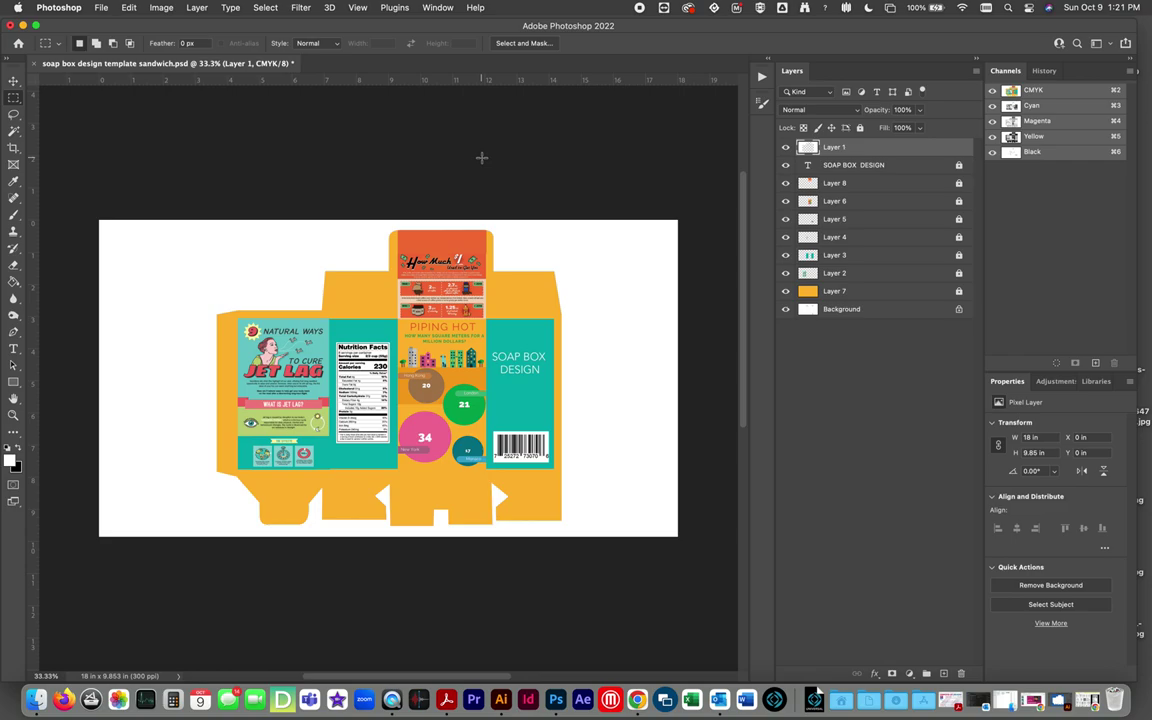
# Start saving the document under a new name, choosing the soap box design template folder in the commercial art media folder on My Drive.
pyautogui.click(100, 7)
pyautogui.click(118, 147)
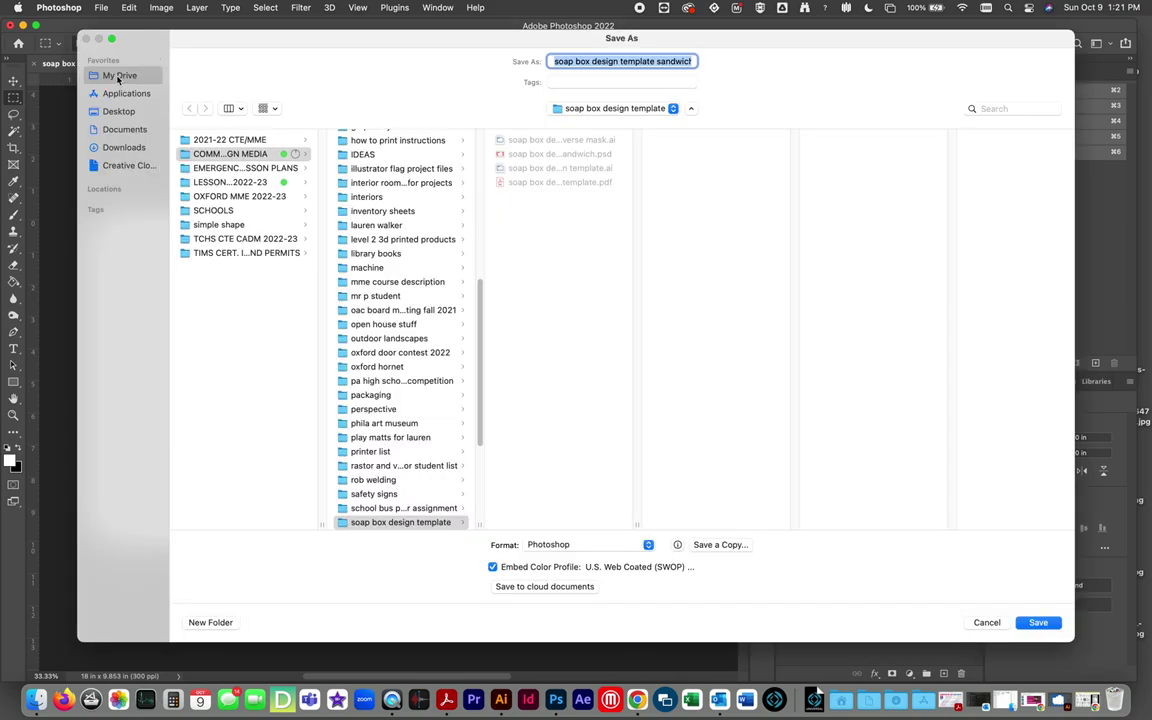
pyautogui.click(119, 77)
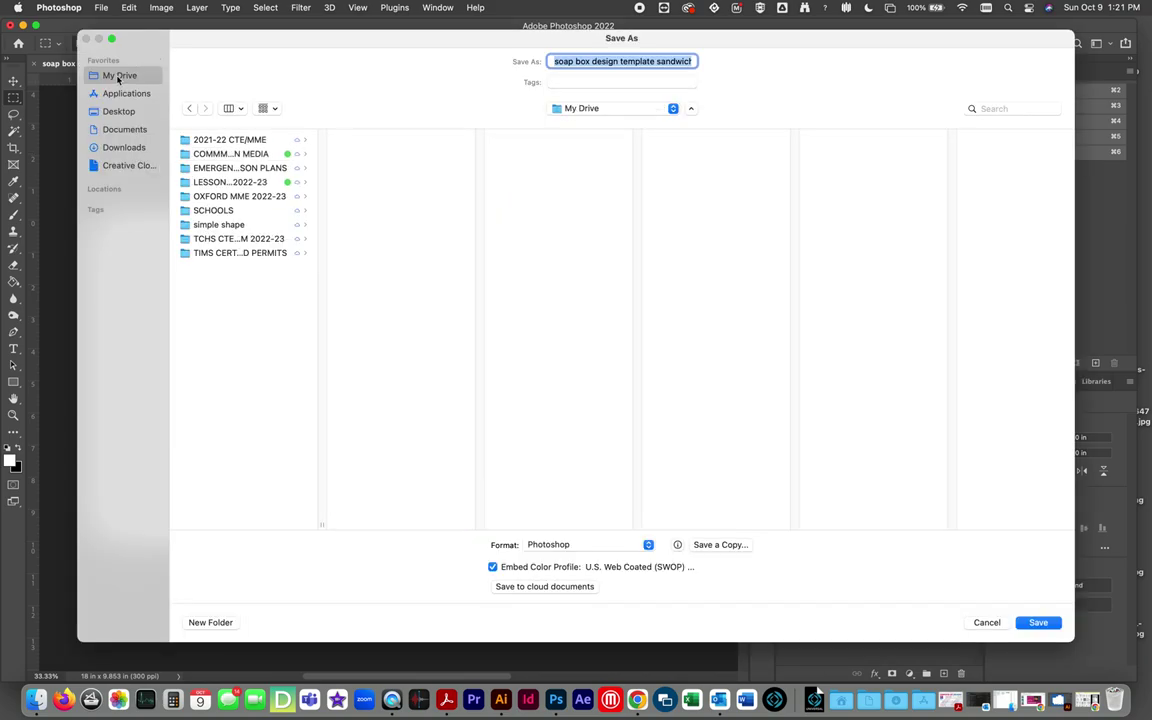
pyautogui.click(240, 154)
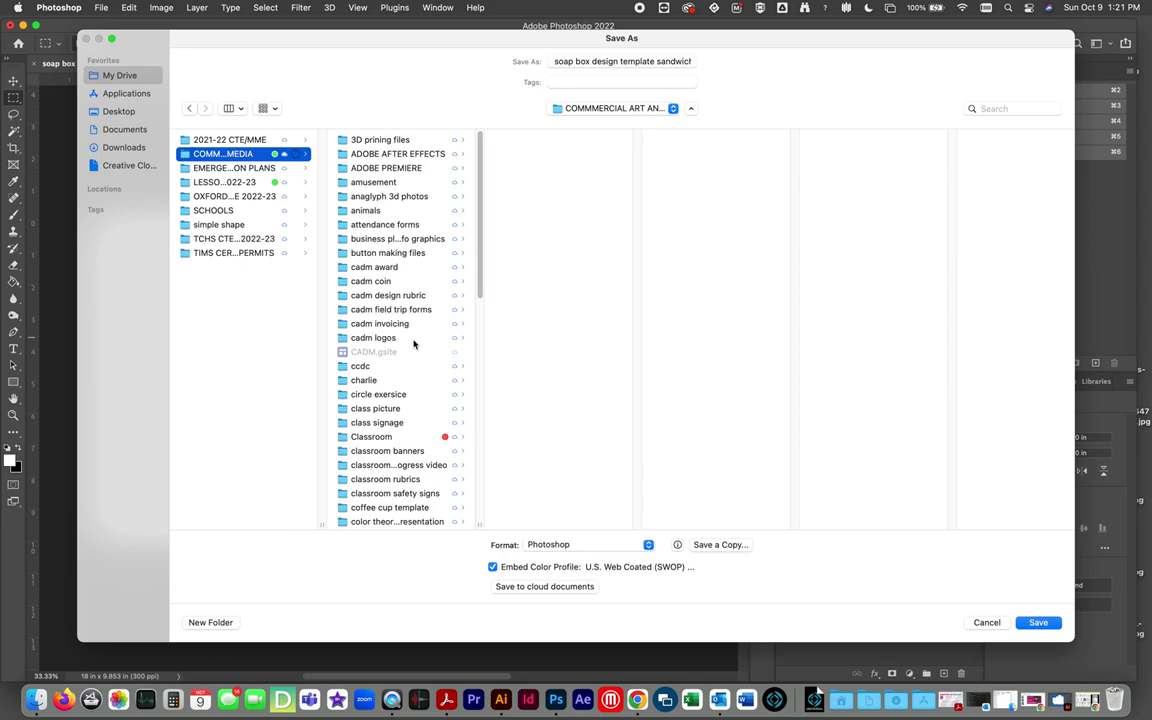
pyautogui.scroll(-5, 389, 447)
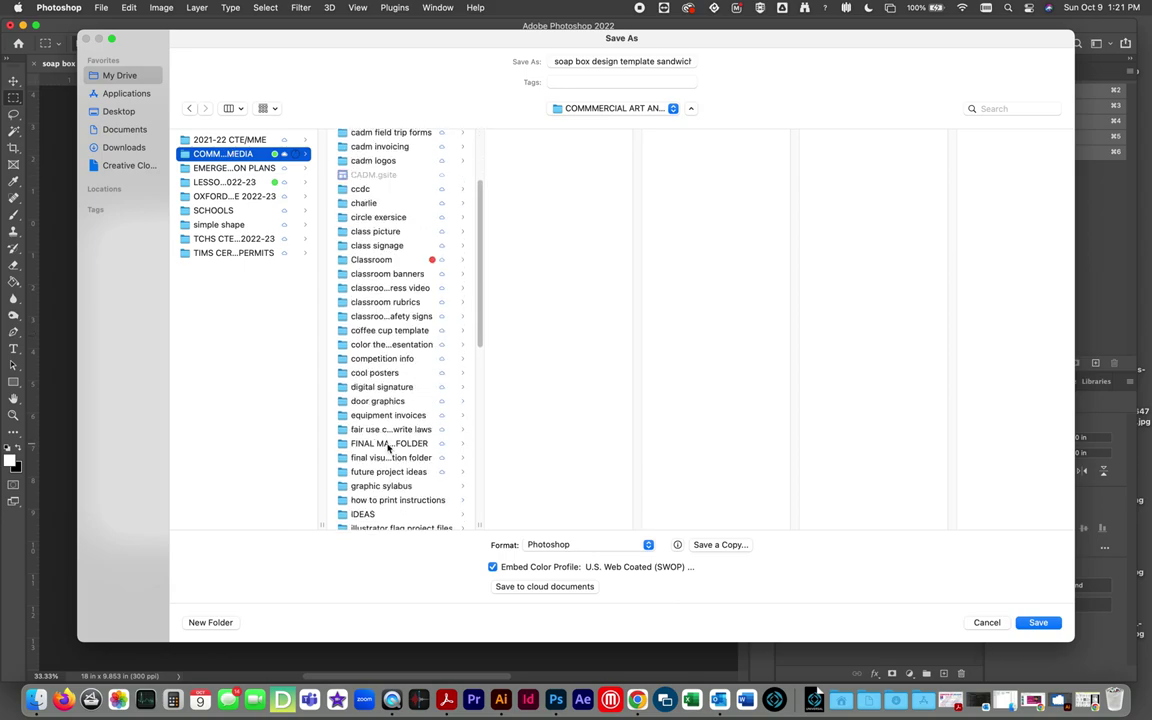
pyautogui.scroll(-7, 389, 447)
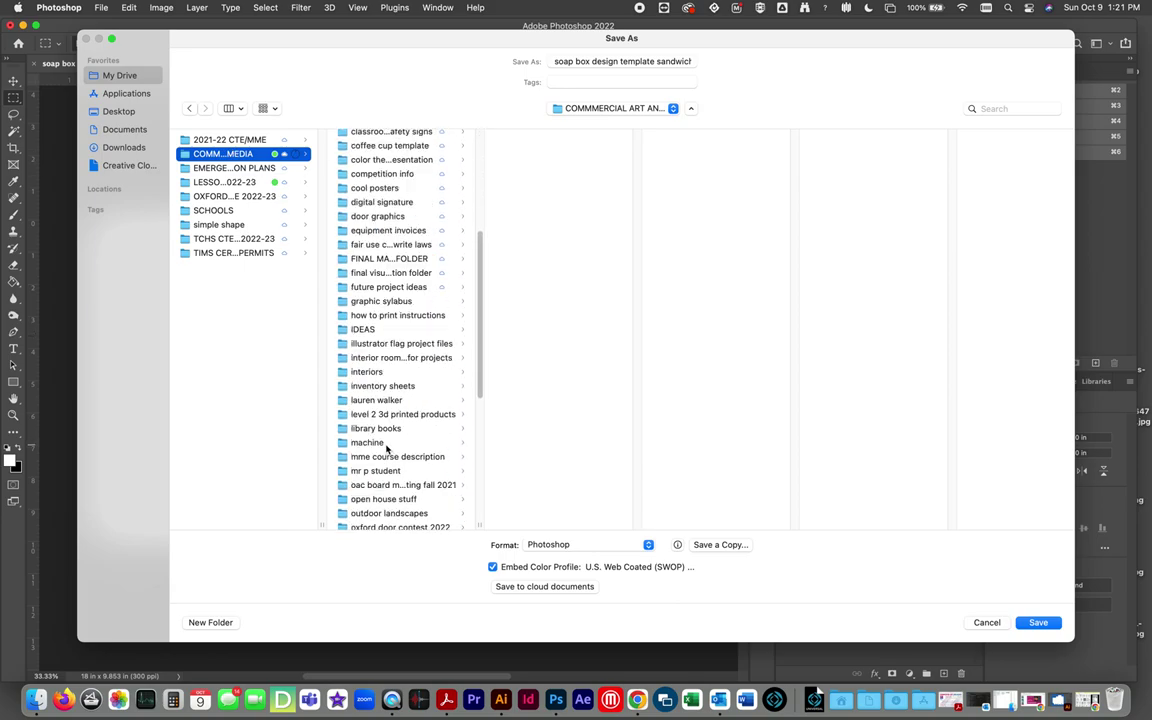
pyautogui.moveTo(481, 388); pyautogui.dragTo(479, 465)
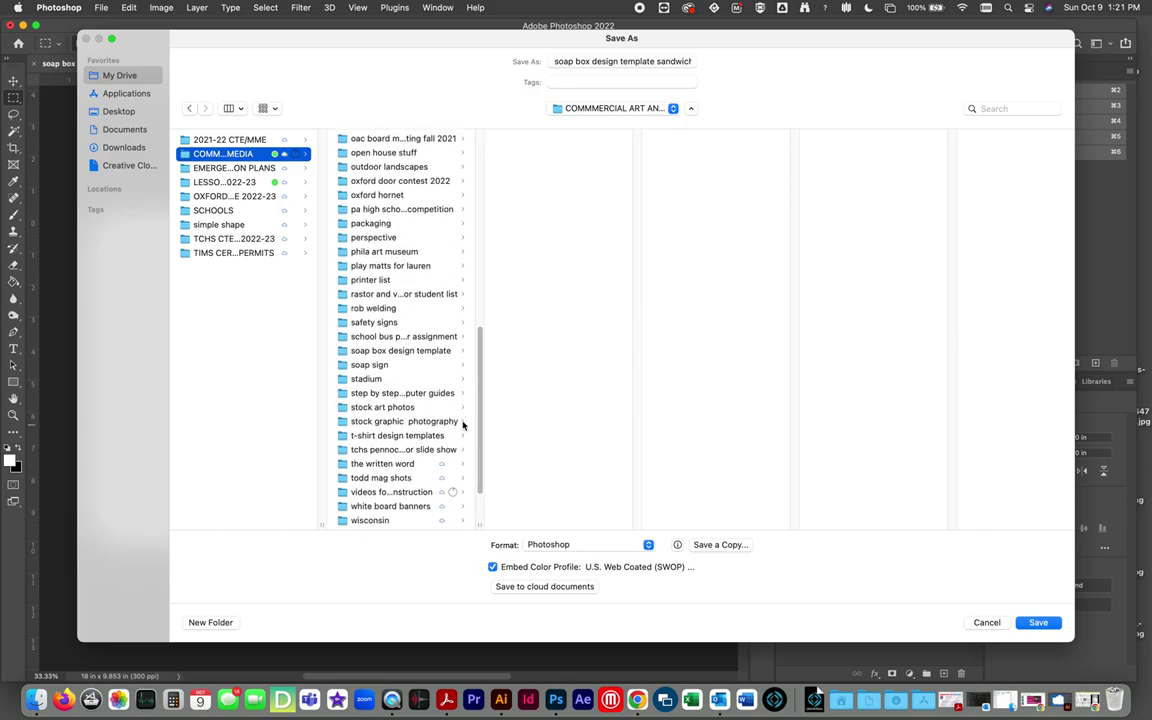
pyautogui.moveTo(479, 404); pyautogui.dragTo(481, 443)
pyautogui.click(391, 264)
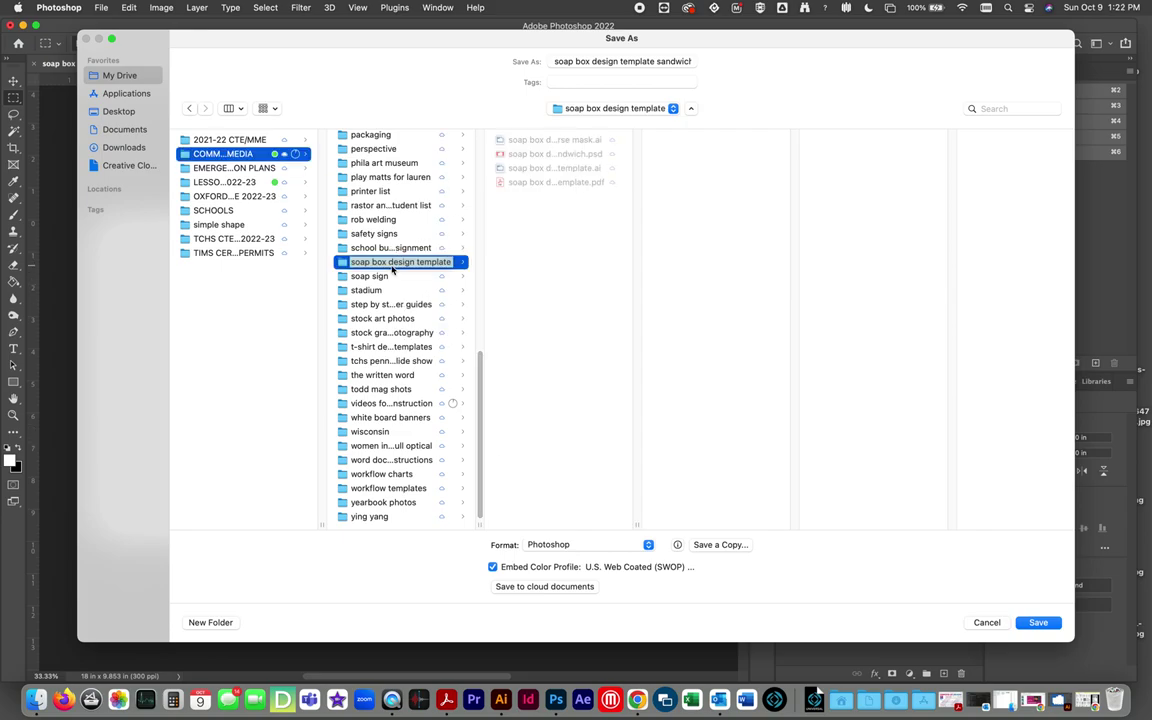
# Prefix the file name "soap box design template sandwich" with the designer's first name in lowercase, followed by a space.
pyautogui.click(671, 62)
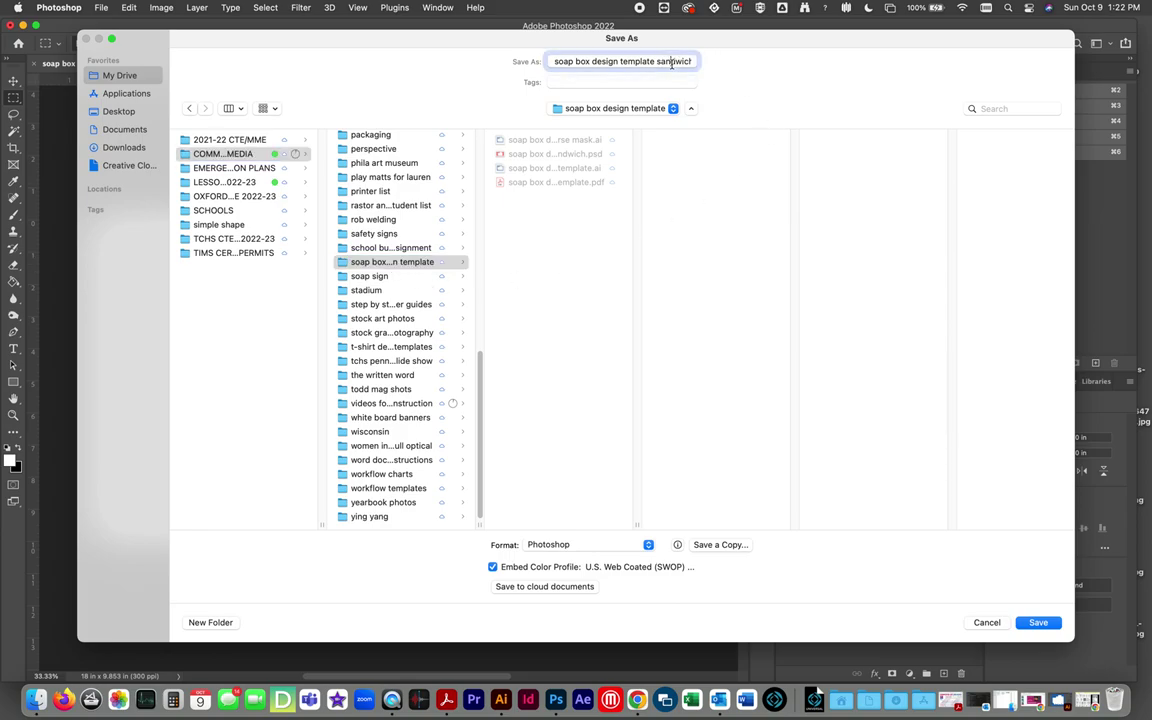
pyautogui.click(554, 62)
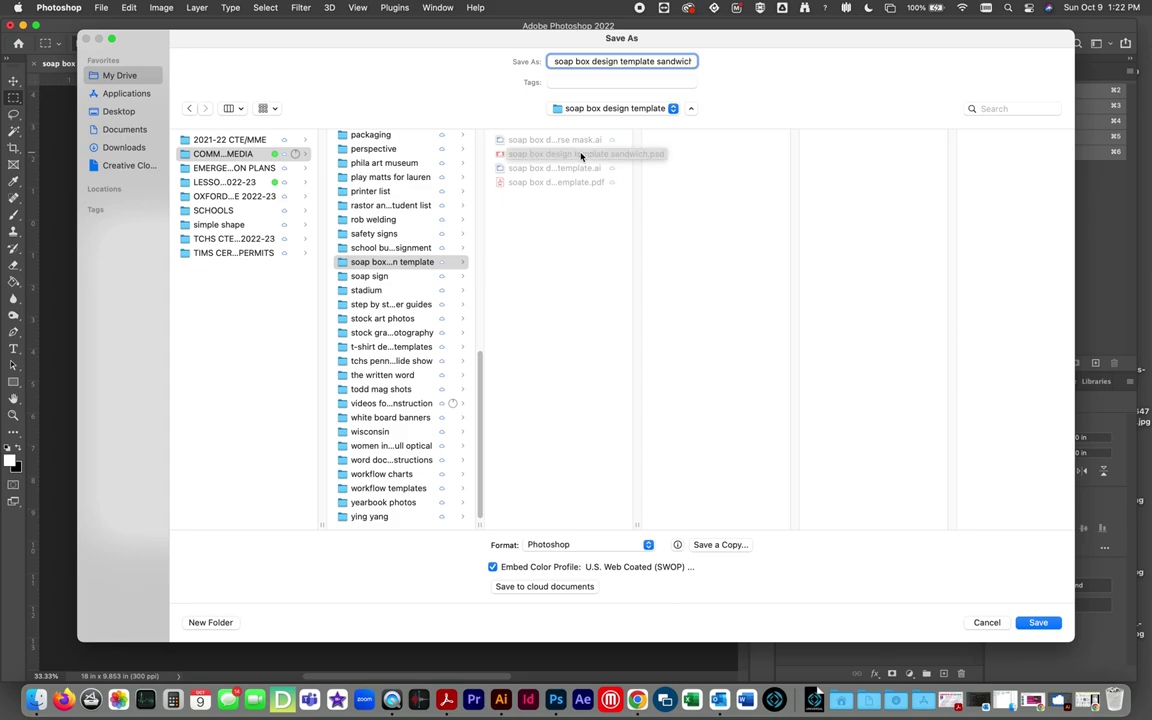
pyautogui.write('TODD')
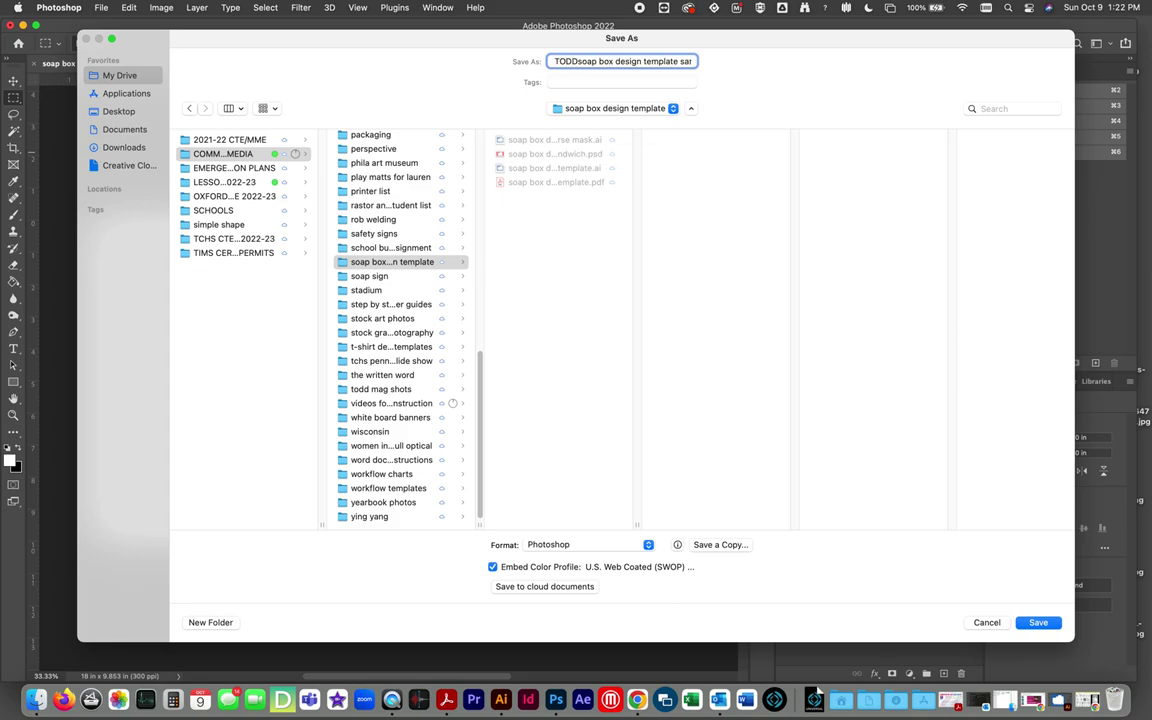
pyautogui.press('BackSpace')
pyautogui.press('BackSpace')
pyautogui.press('BackSpace')
pyautogui.press('BackSpace')
pyautogui.write('todd')
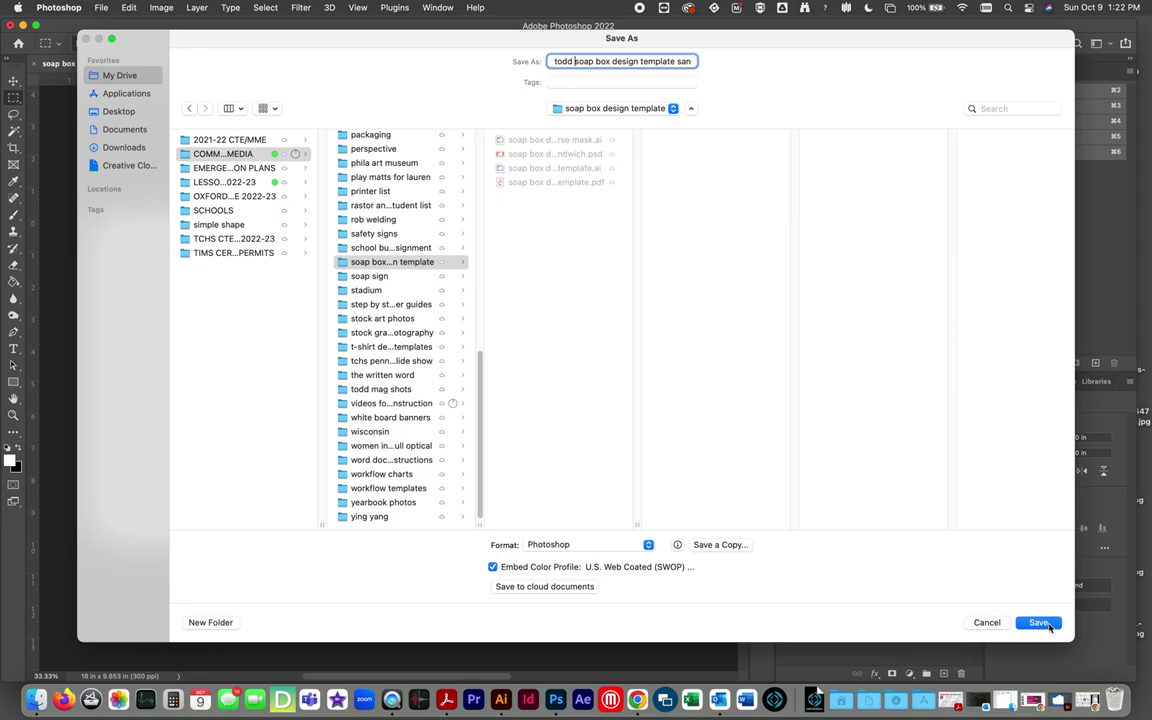
# Save the file in Photoshop format with Maximize Compatibility on, and set the format options not to show again.
pyautogui.click(1040, 622)
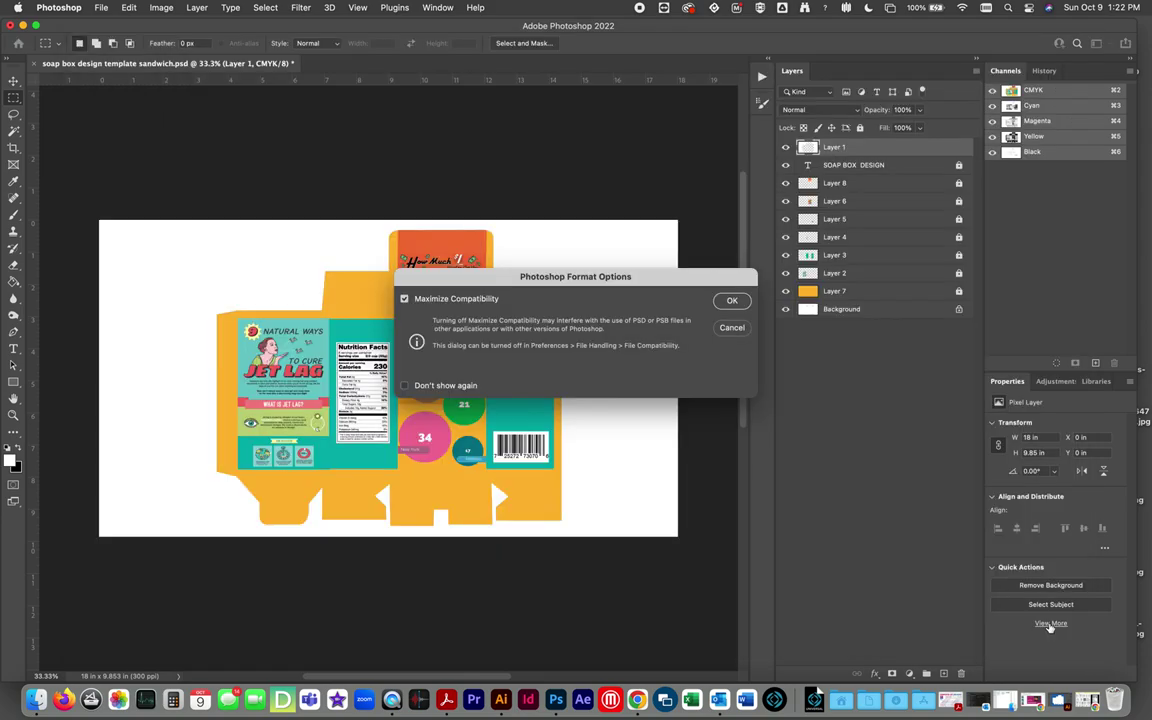
pyautogui.click(405, 385)
pyautogui.click(731, 299)
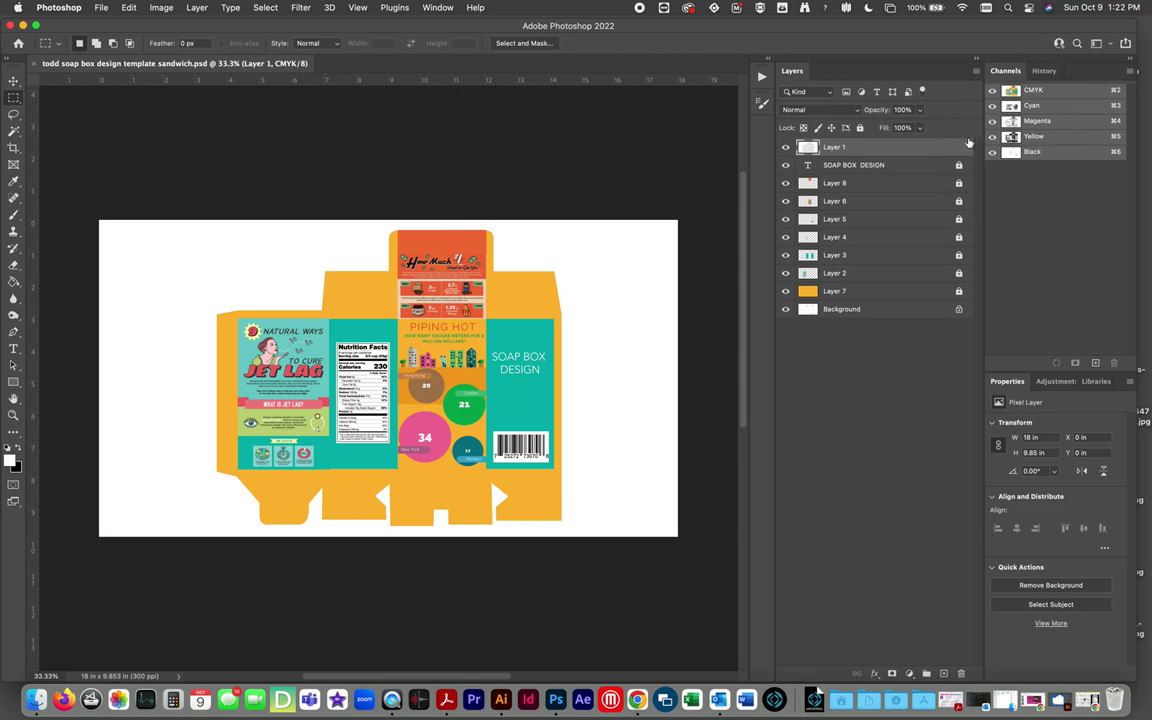
# Toggle the visibility of the white reverse mask on Layer 1 off and on, and open the export options for the design.
pyautogui.moveTo(785, 147)
pyautogui.mouseDown()
pyautogui.moveTo(784, 316)
pyautogui.moveTo(784, 150)
pyautogui.mouseUp()
pyautogui.click(102, 10)
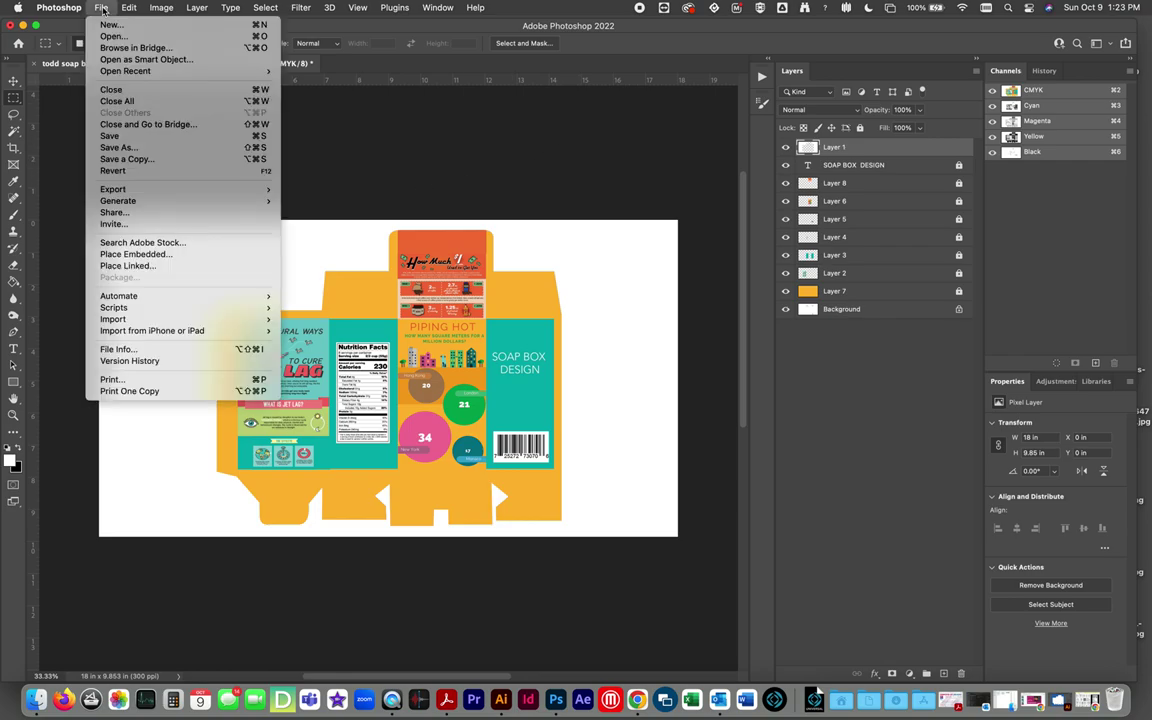
pyautogui.moveTo(143, 190)
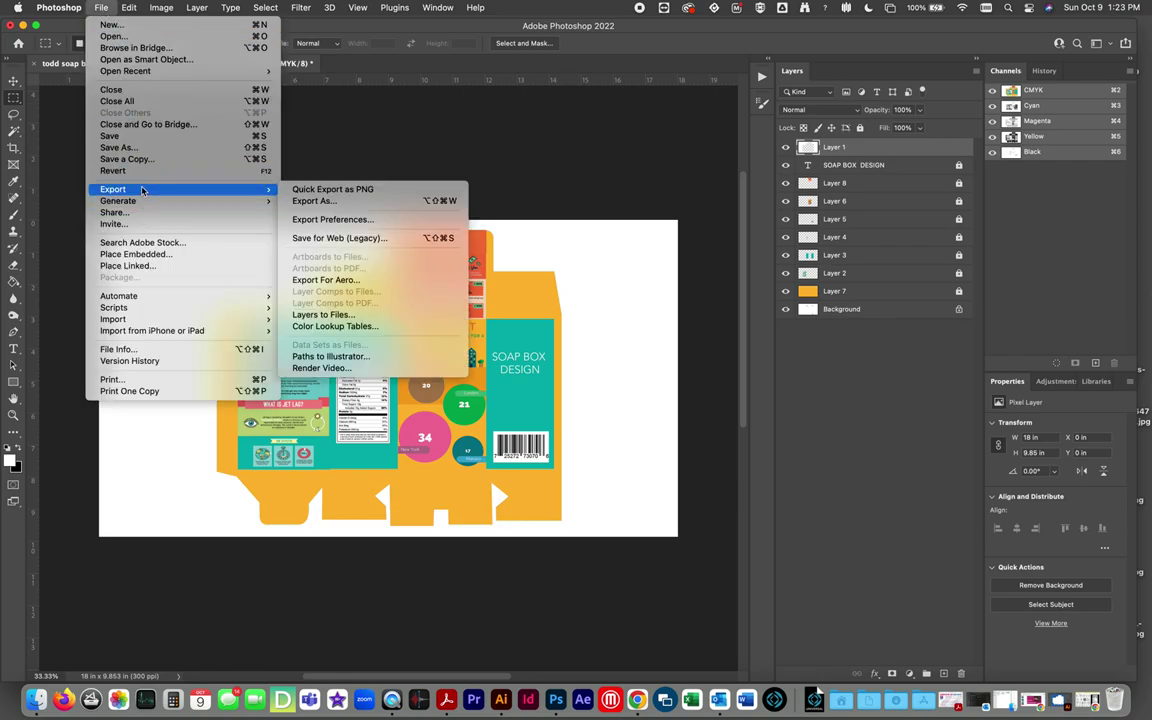